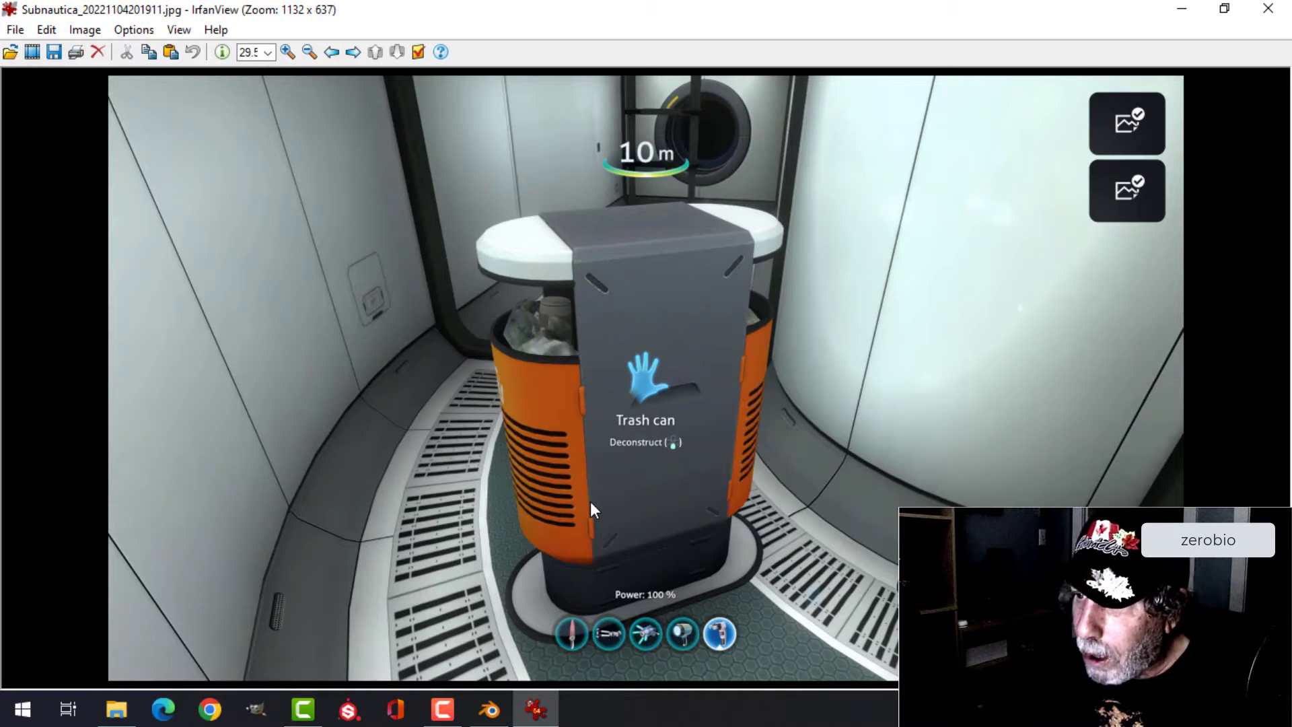
# Step: Switch to Blender and add a mesh circle with 24 vertices at the origin
pyautogui.press('Escape')
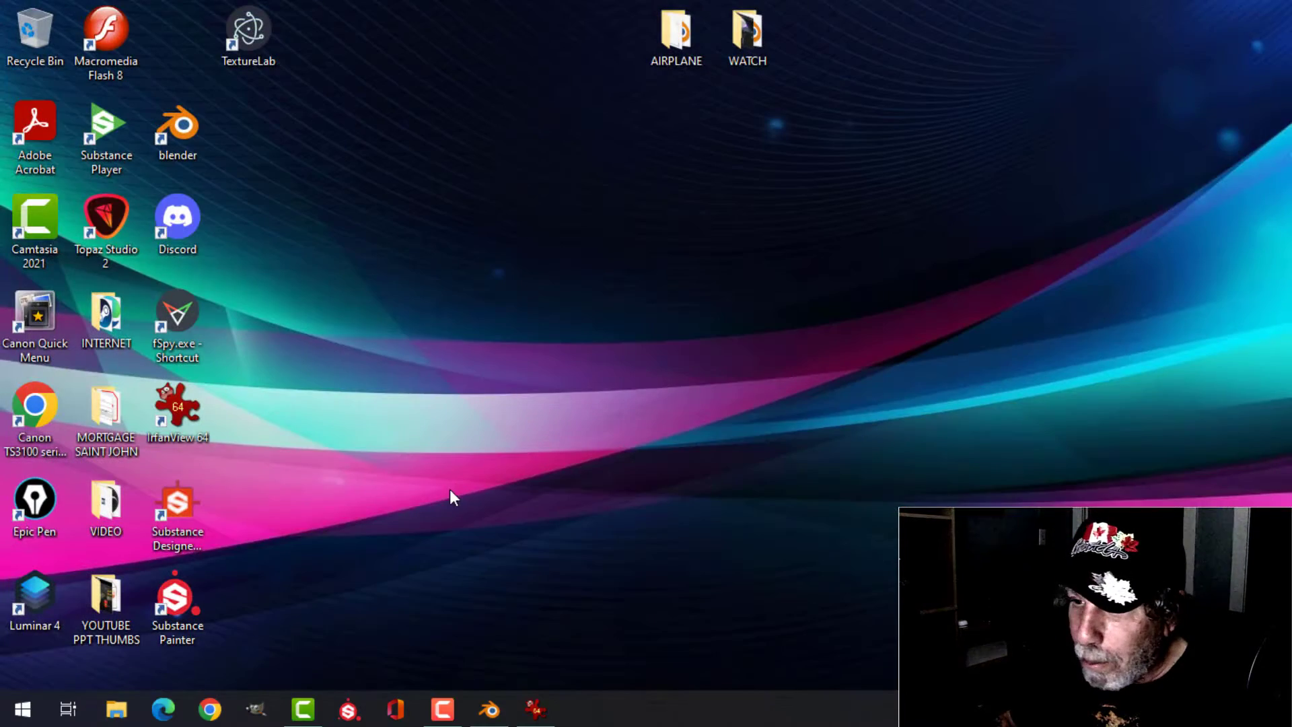
pyautogui.click(484, 717)
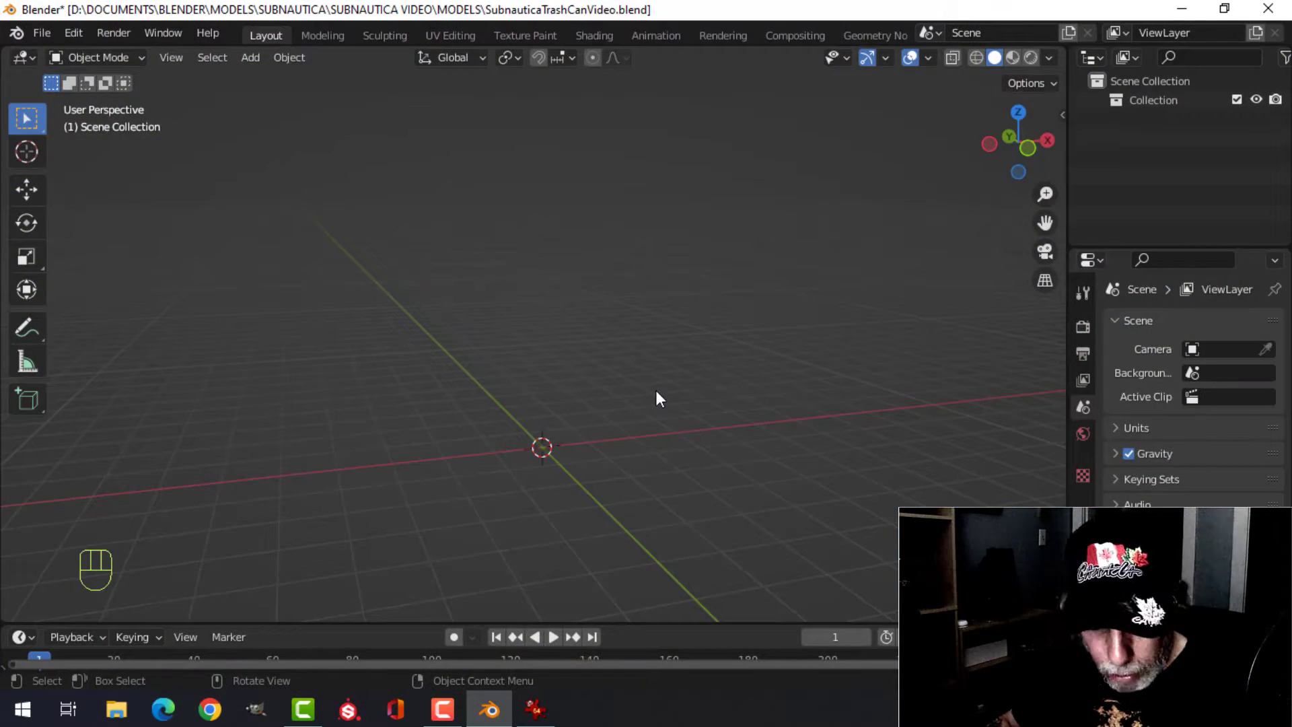
pyautogui.moveTo(643, 371); pyautogui.dragTo(643, 274, button='middle')
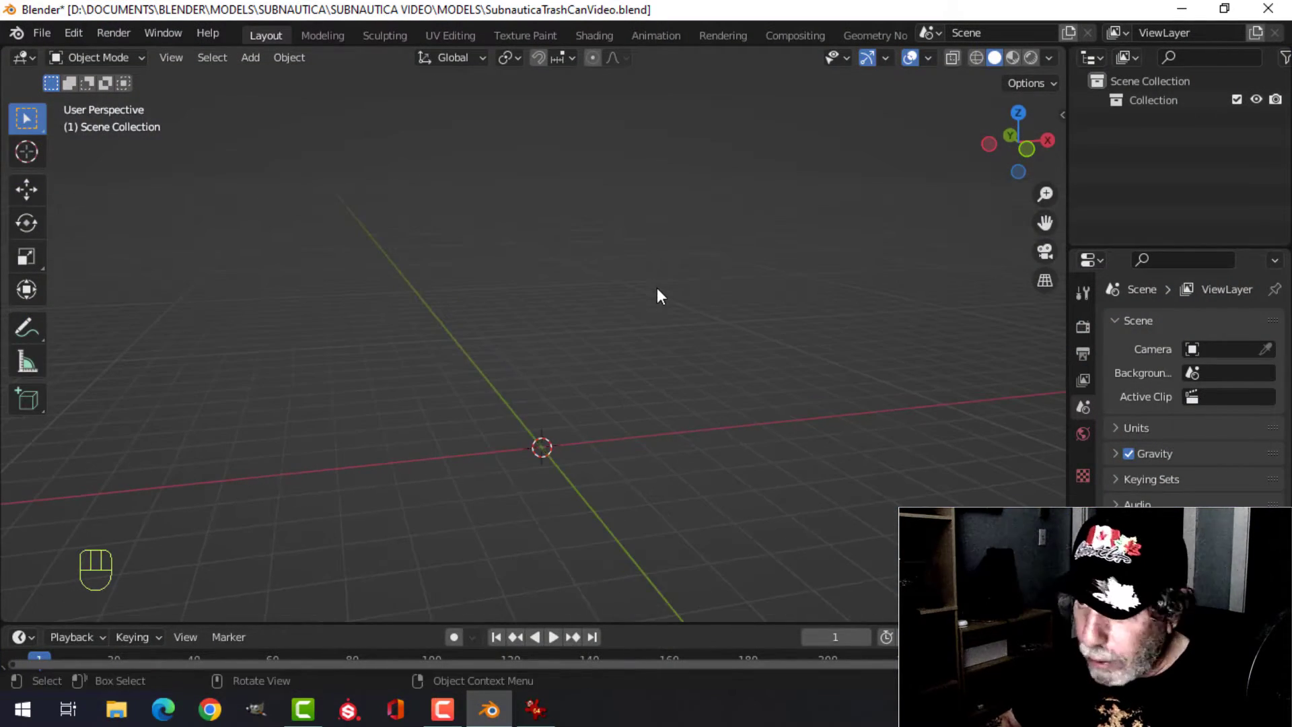
pyautogui.hotkey('shift', 'a')
pyautogui.moveTo(640, 291)
pyautogui.click(730, 326)
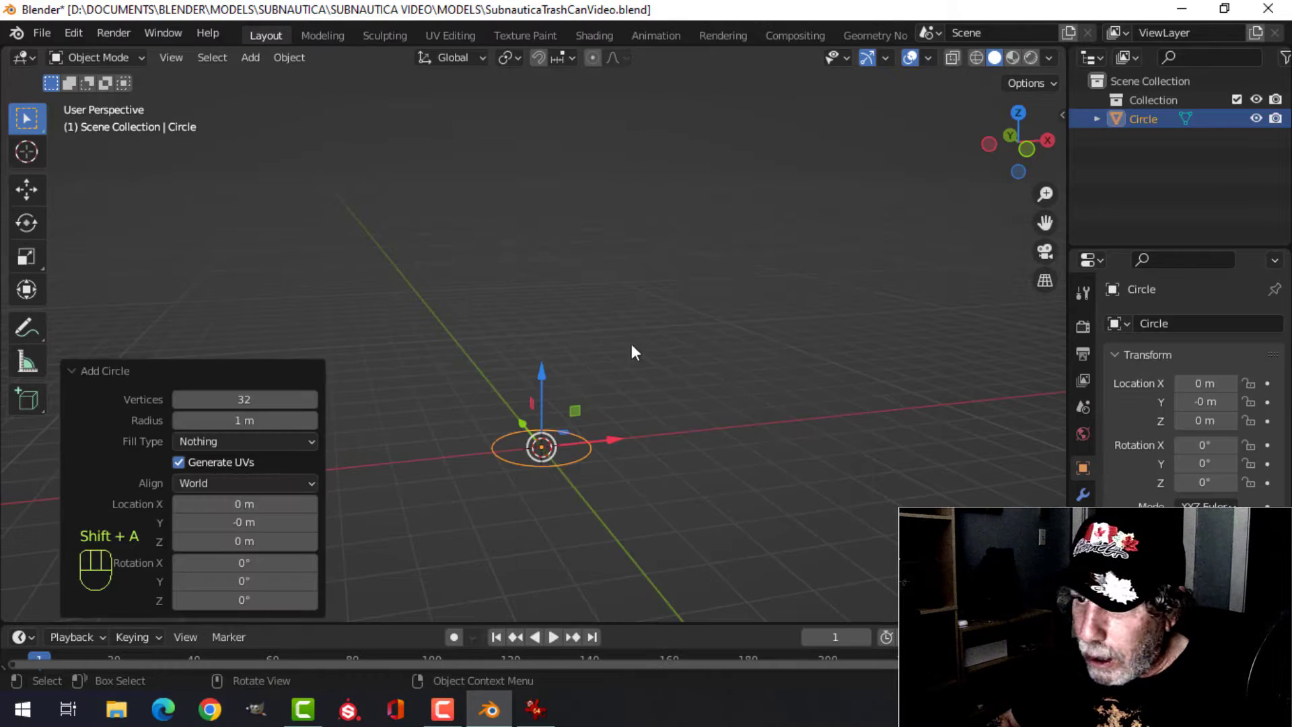
pyautogui.click(242, 399)
pyautogui.write('24')
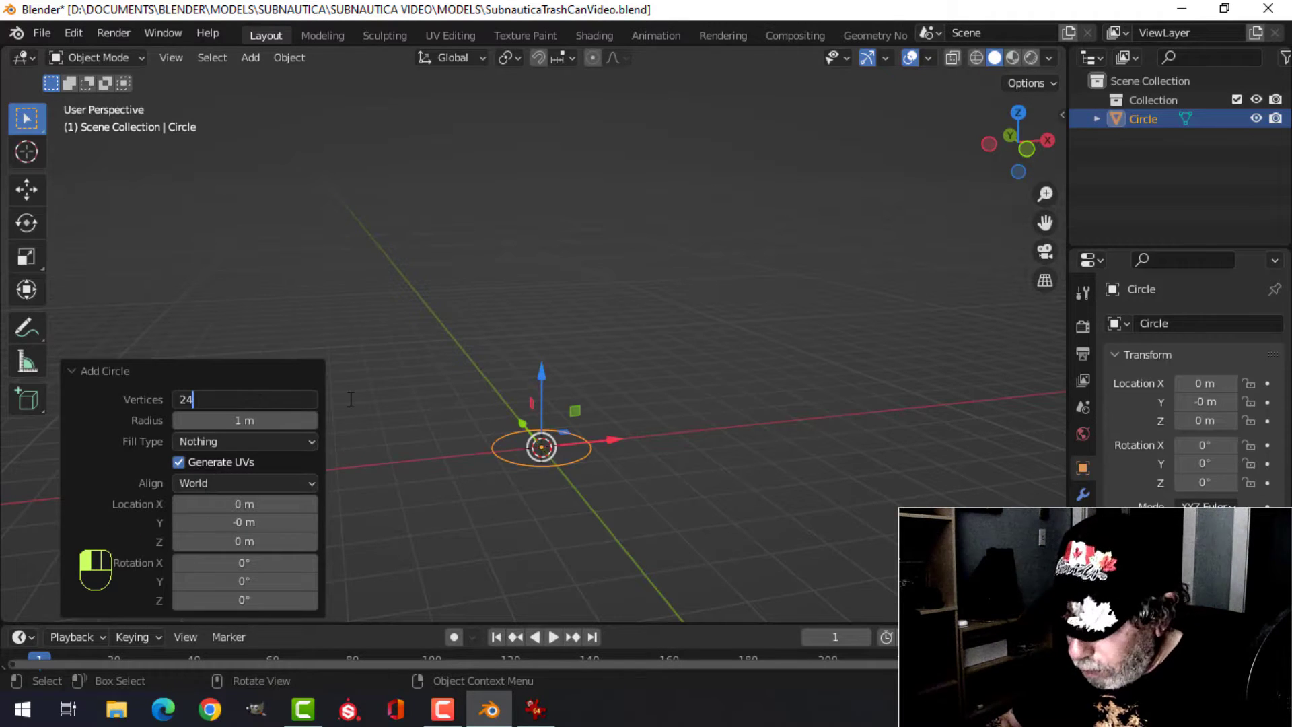
pyautogui.press('Return')
pyautogui.click(295, 373)
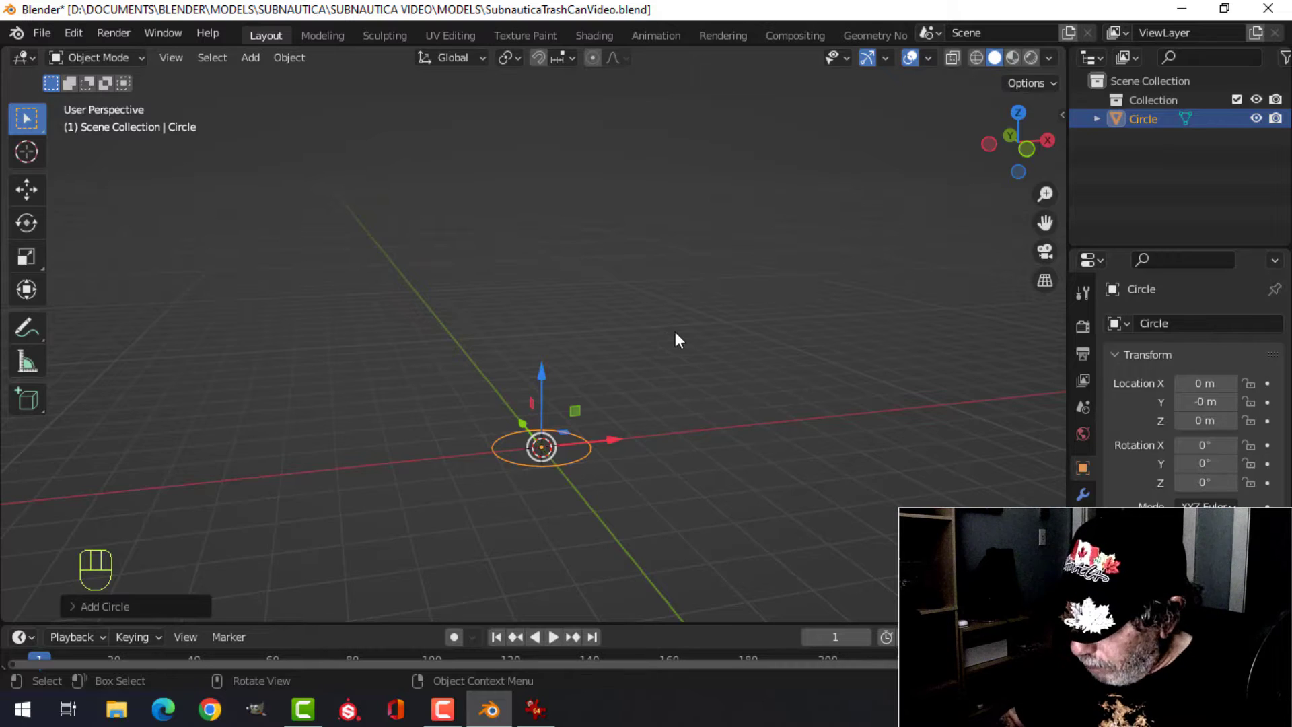
# Step: Edit the circle from above and delete all its vertices on the positive X side of the centre line
pyautogui.press('KP_7')
pyautogui.press('Tab')
pyautogui.scroll(3, 676, 331)
pyautogui.press('1')
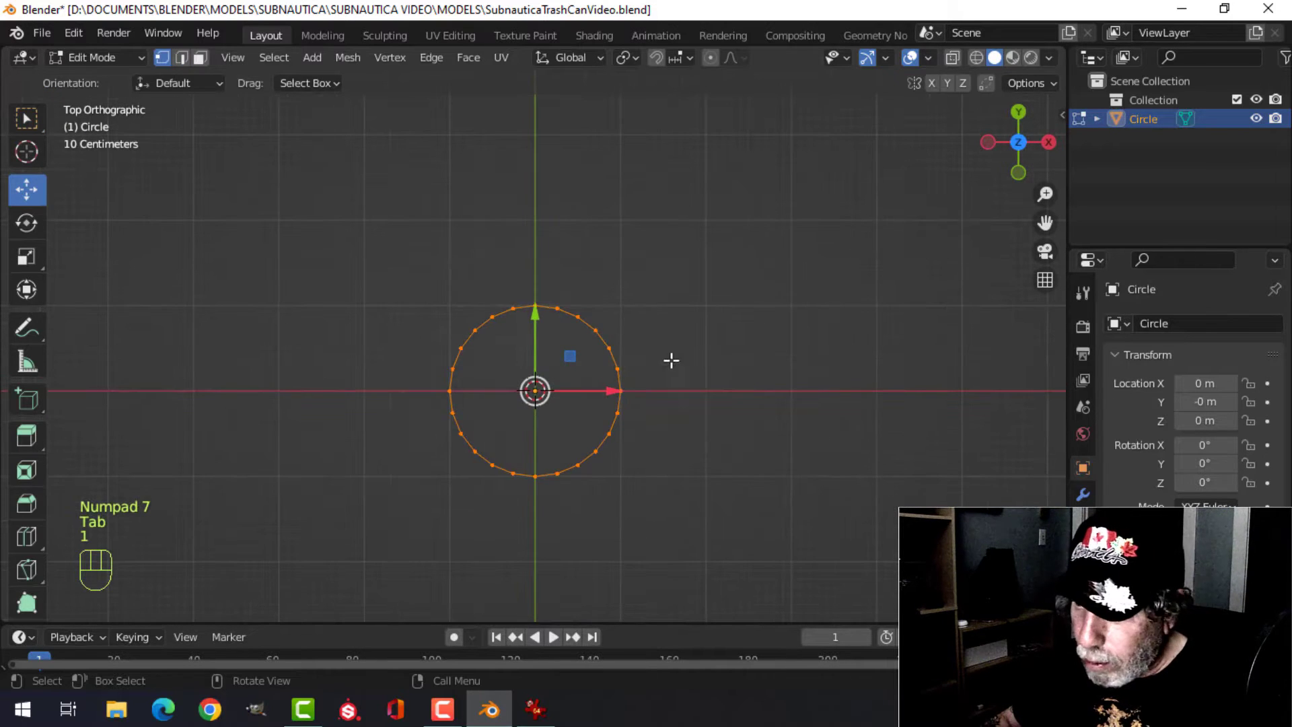
pyautogui.scroll(1, 684, 403)
pyautogui.hotkey('alt', 'a')
pyautogui.press('b')
pyautogui.moveTo(681, 546); pyautogui.dragTo(556, 260)
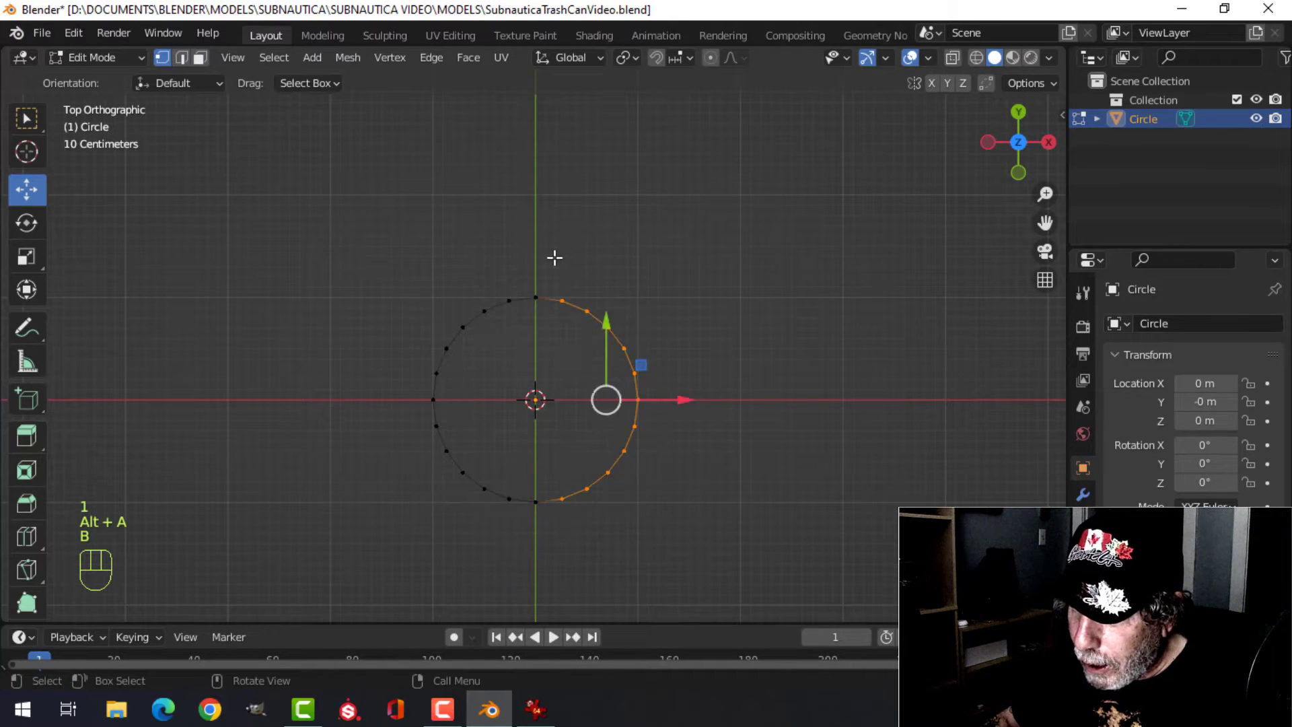
pyautogui.press('x')
pyautogui.click(555, 258)
# Step: Move the remaining half circle away from the centre in the negative X direction
pyautogui.press('a')
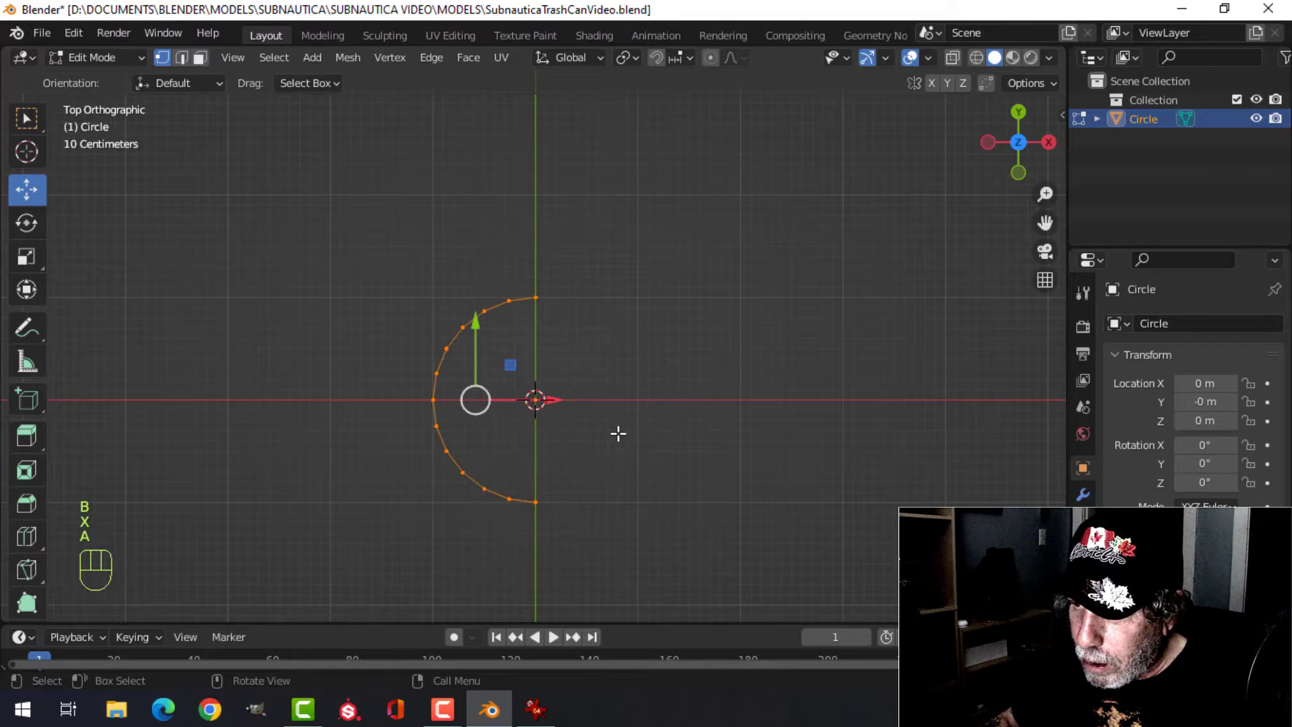
pyautogui.press('g')
pyautogui.click(481, 400)
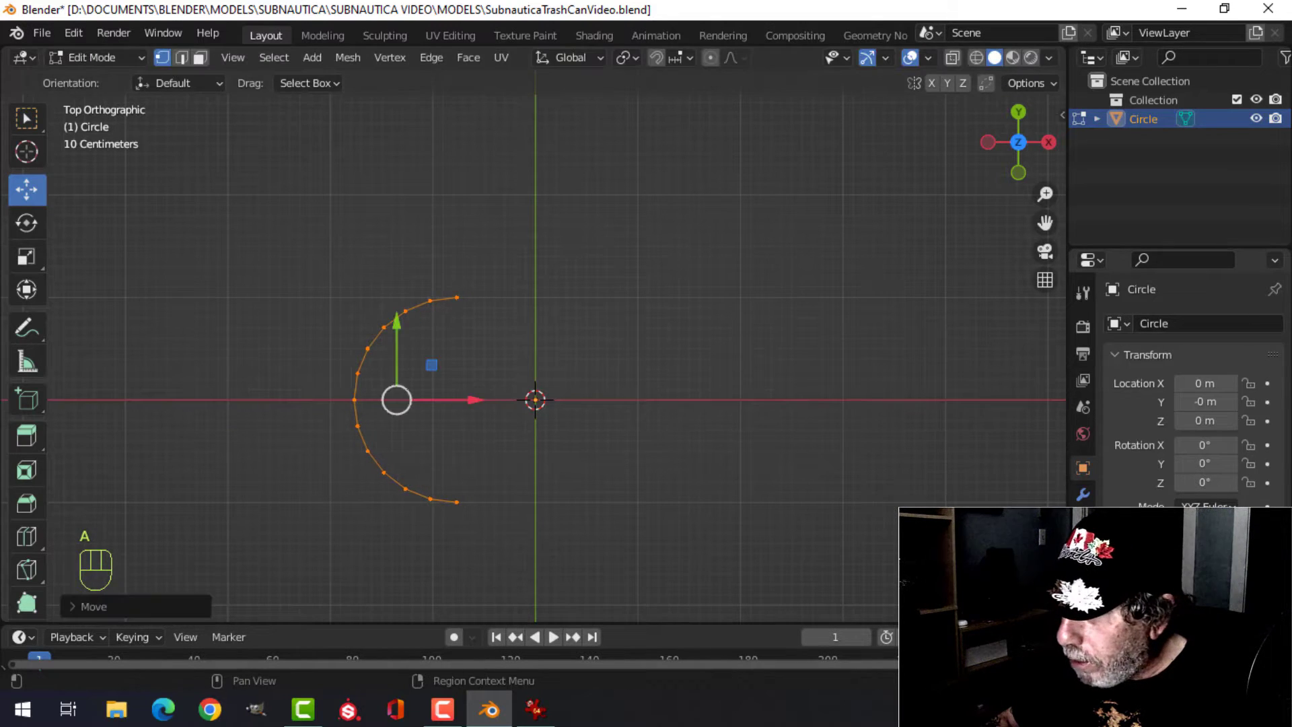
# Step: Add a Mirror modifier on X with Clipping enabled and shift the half circle slightly farther from the centre
pyautogui.click(1083, 494)
pyautogui.click(1165, 324)
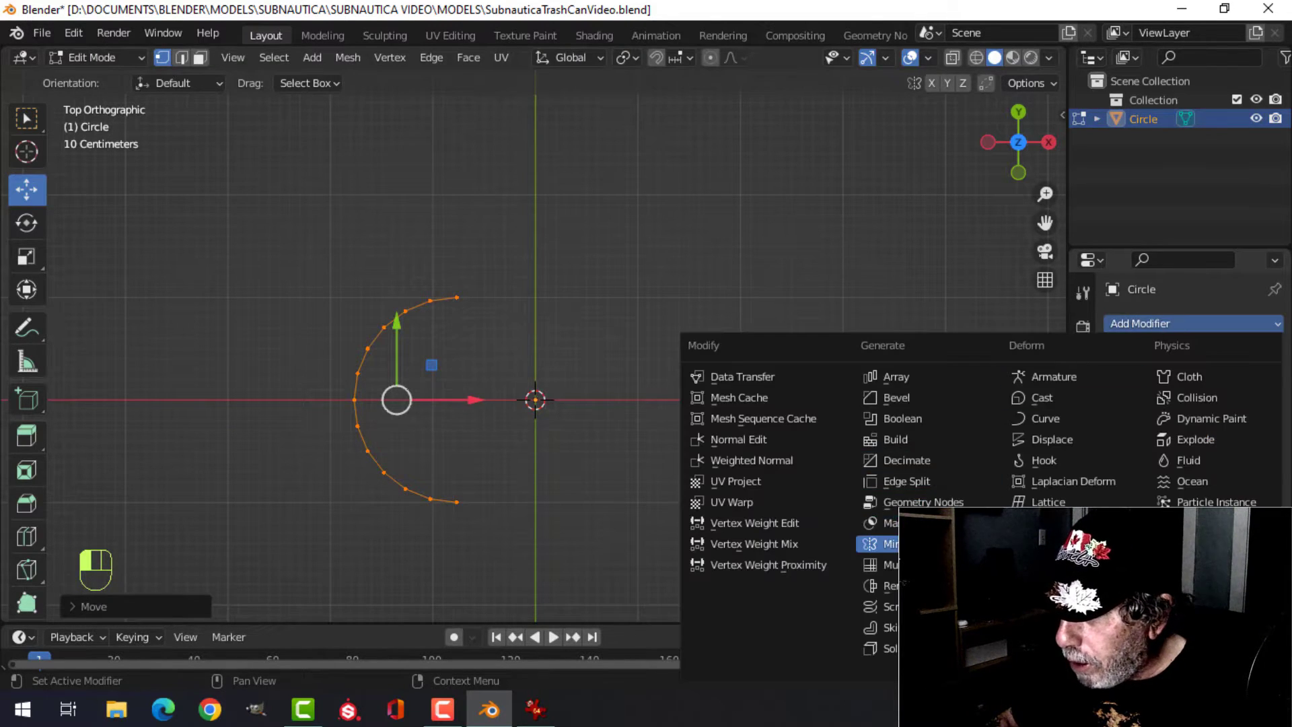
pyautogui.click(879, 544)
pyautogui.click(1180, 473)
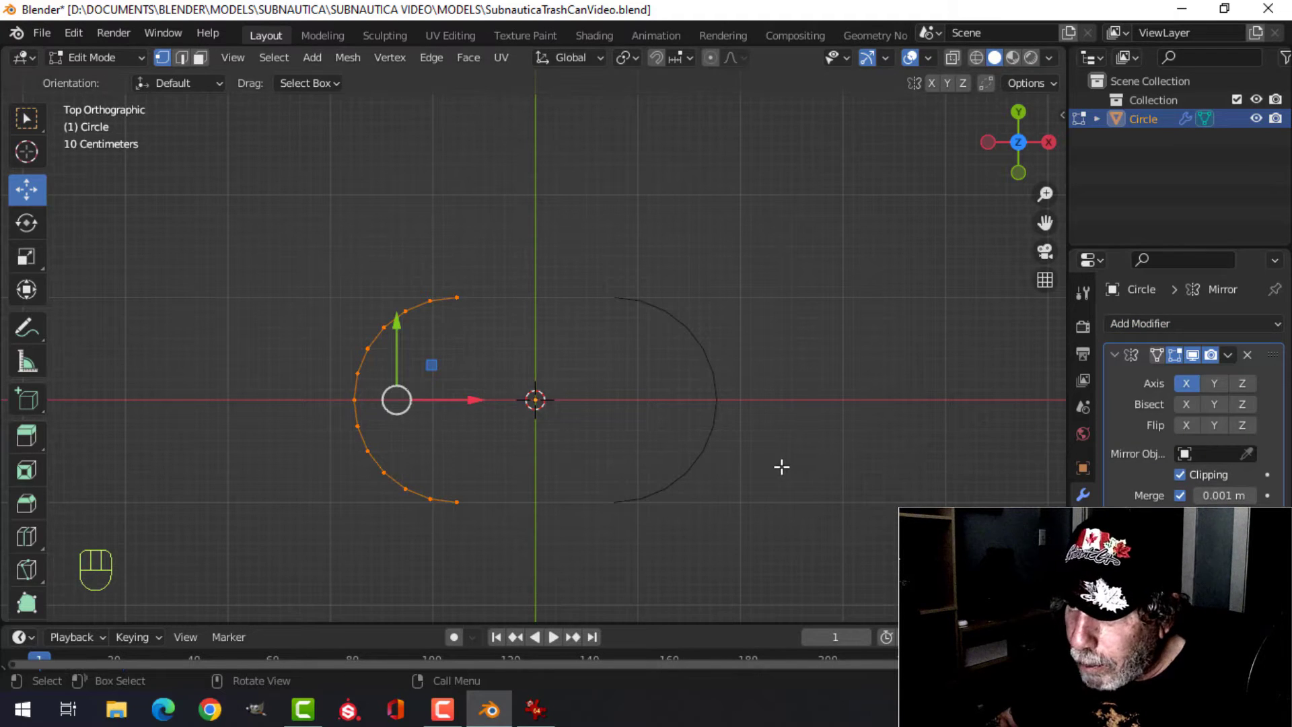
pyautogui.moveTo(480, 403); pyautogui.dragTo(456, 403)
# Step: Extrude the two open end vertices of the half circle along X to the mirror line to close the outline
pyautogui.click(440, 297)
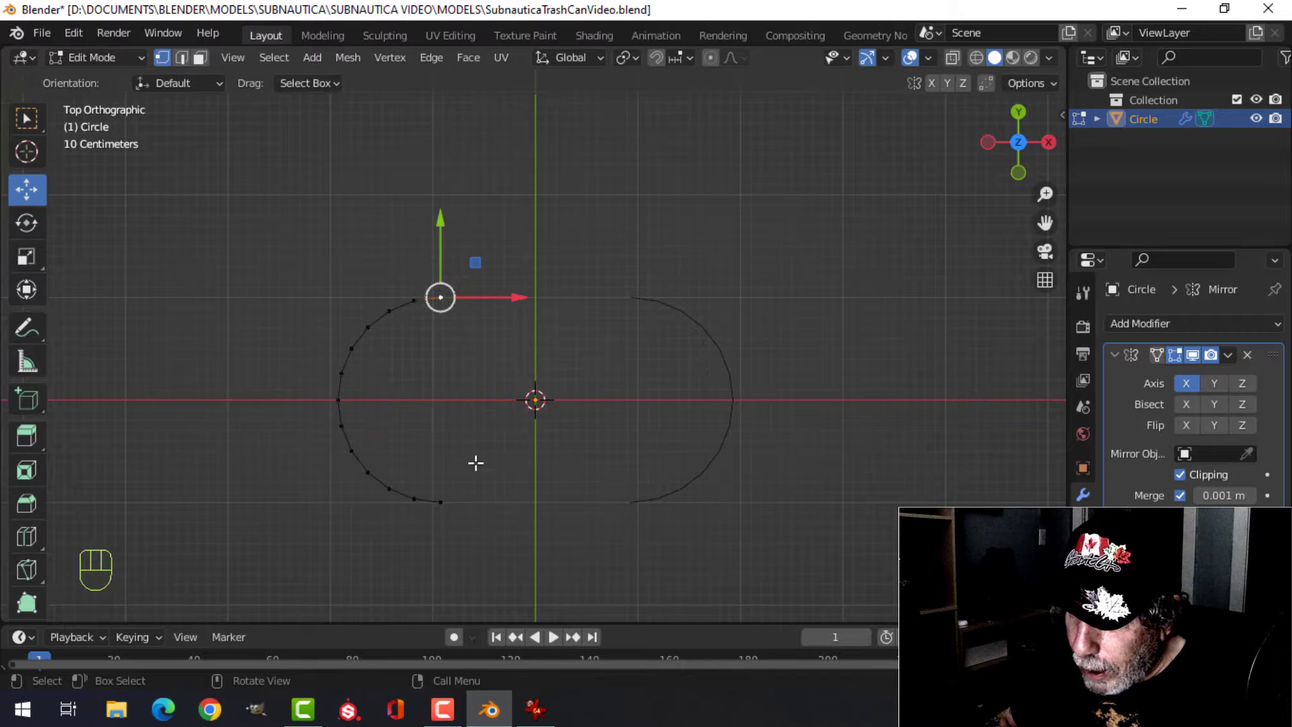
pyautogui.keyDown('shift'); pyautogui.click(441, 501); pyautogui.keyUp('shift')
pyautogui.scroll(-1, 525, 467)
pyautogui.press('e')
pyautogui.rightClick(570, 434)
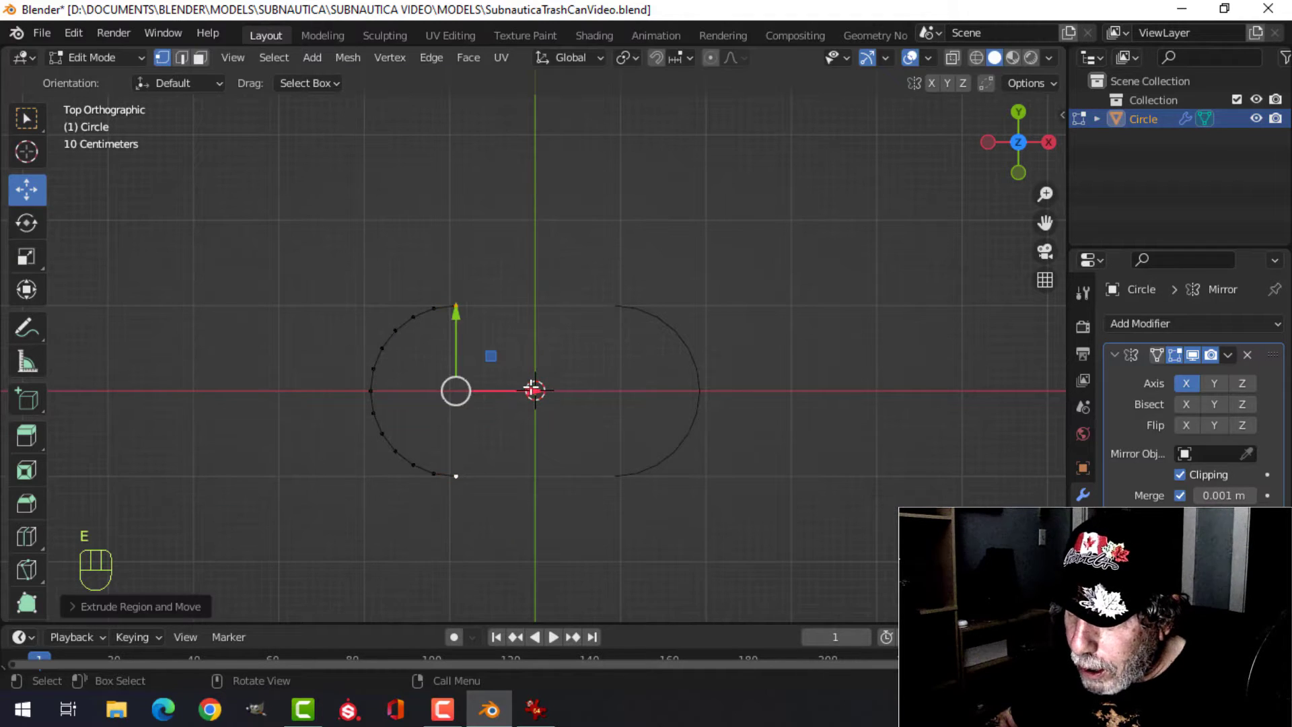
pyautogui.moveTo(530, 390); pyautogui.dragTo(745, 378)
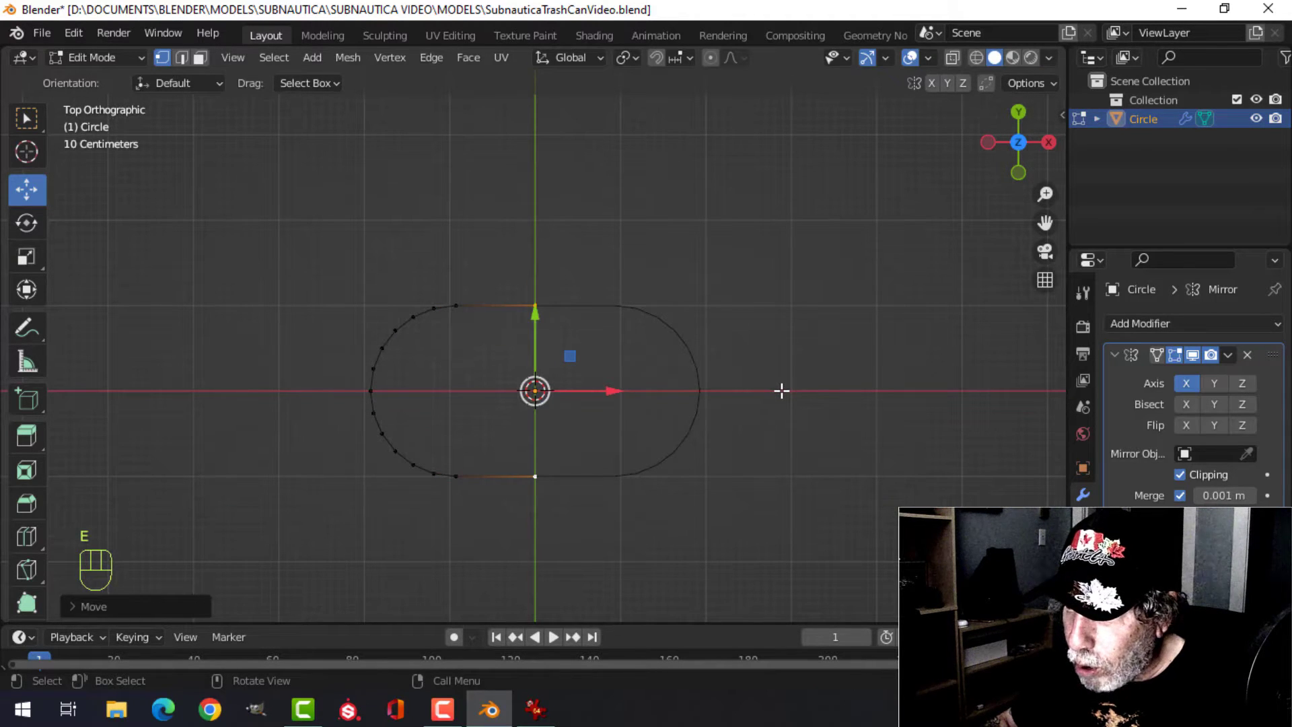
# Step: Apply the Mirror modifier and fill the complete rounded outline with a face
pyautogui.press('Tab')
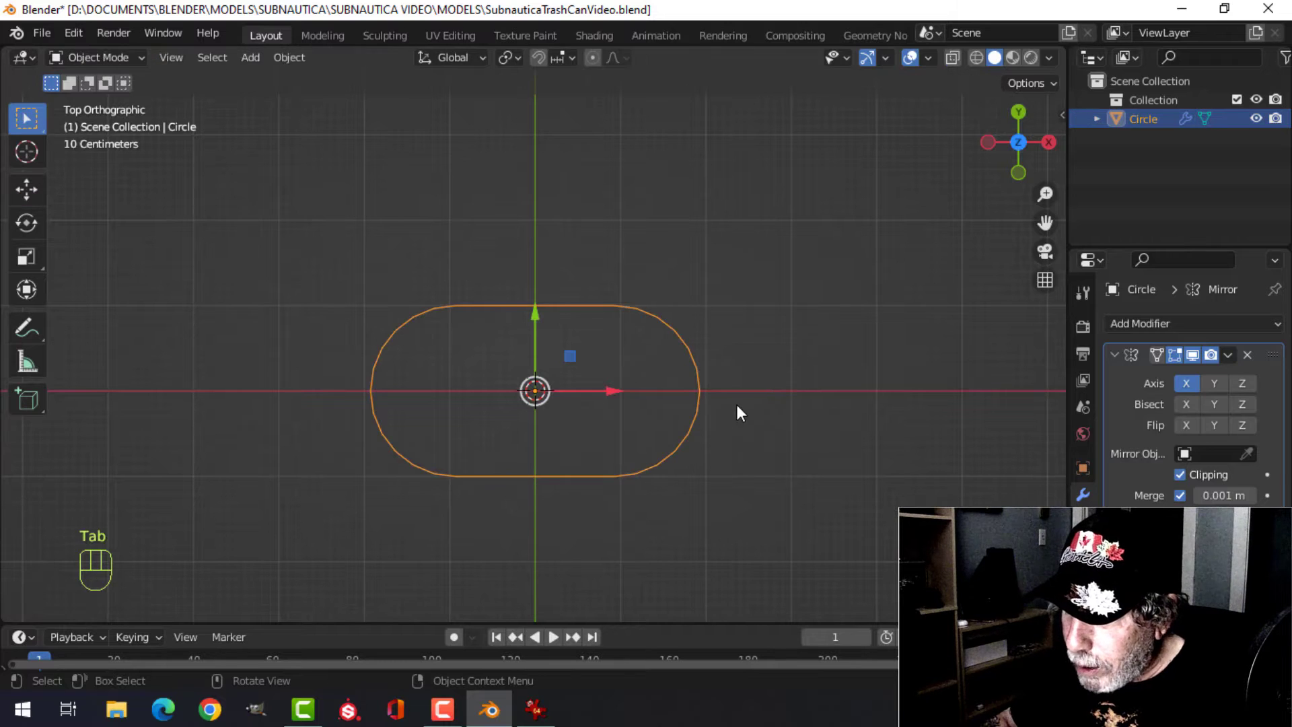
pyautogui.click(1229, 356)
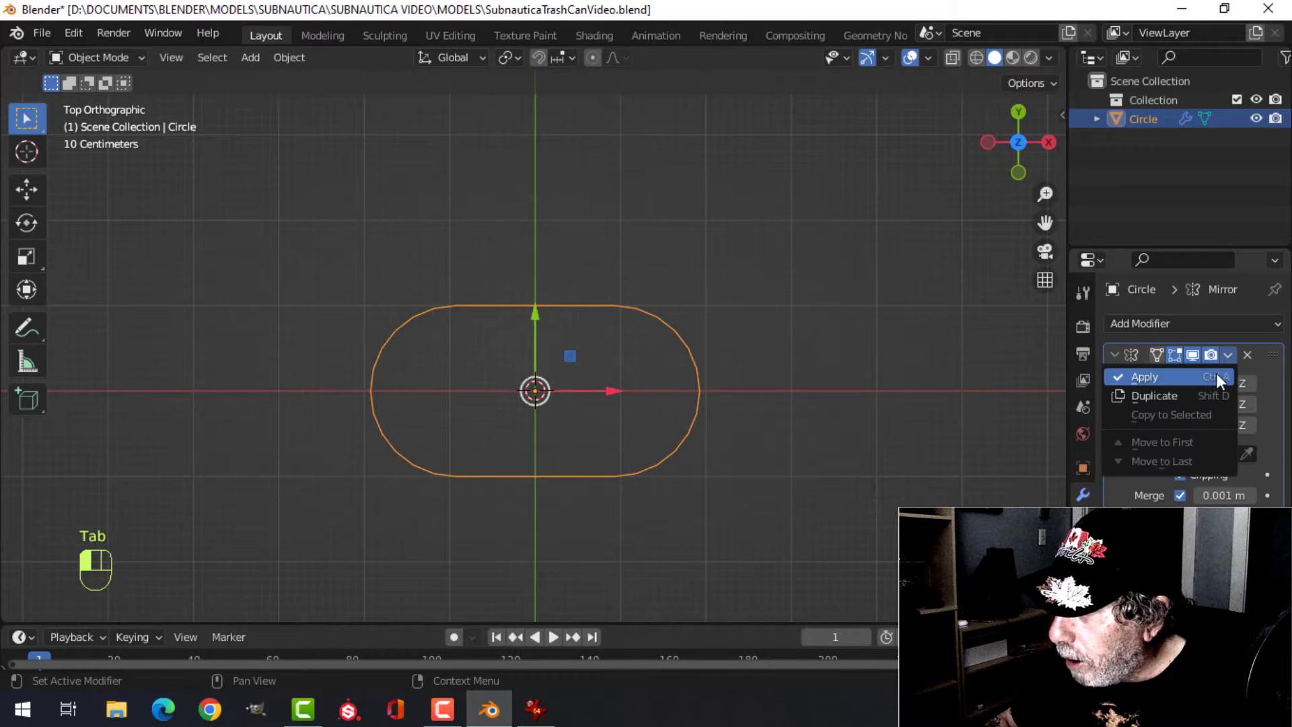
pyautogui.click(1217, 375)
pyautogui.press('Tab')
pyautogui.press('a')
pyautogui.moveTo(785, 404); pyautogui.dragTo(771, 337, button='middle')
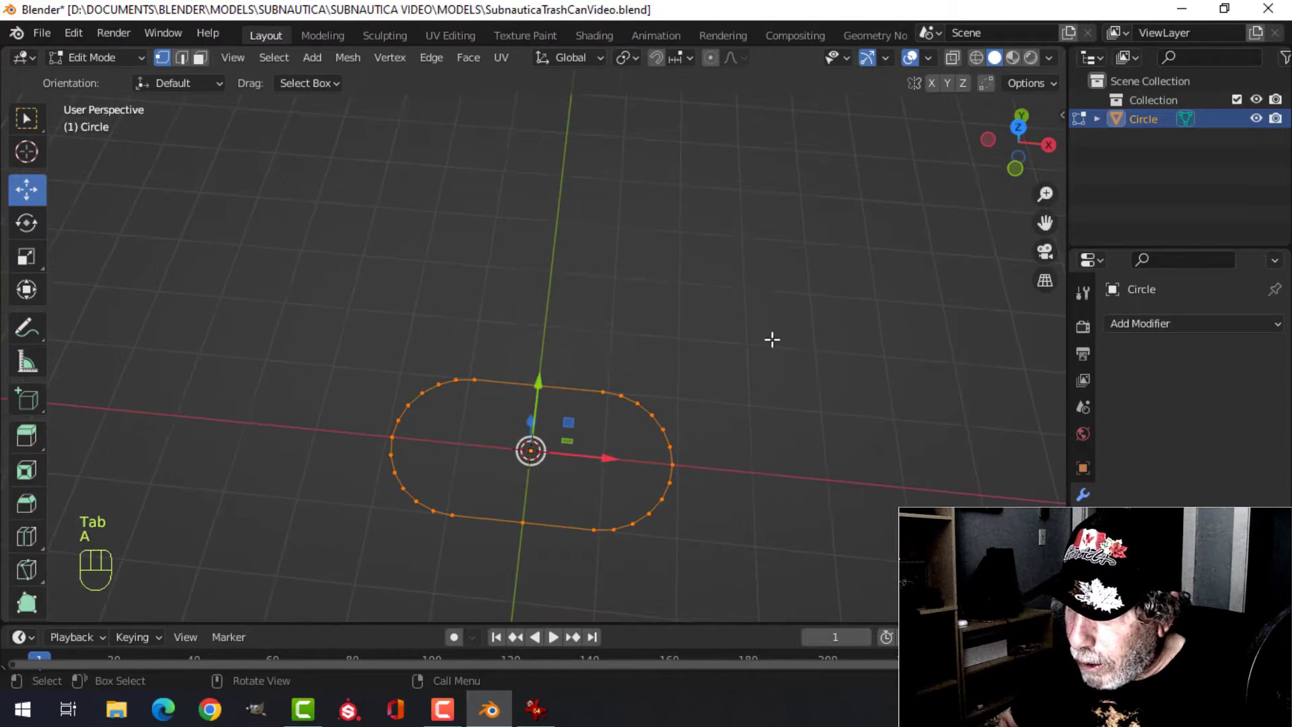
pyautogui.press('f')
# Step: Try to extrude the filled rounded face straight up in the front view
pyautogui.keyDown('shift'); pyautogui.moveTo(742, 430); pyautogui.dragTo(768, 168, button='middle'); pyautogui.keyUp('shift')
pyautogui.press('KP_1')
pyautogui.scroll(2, 743, 284)
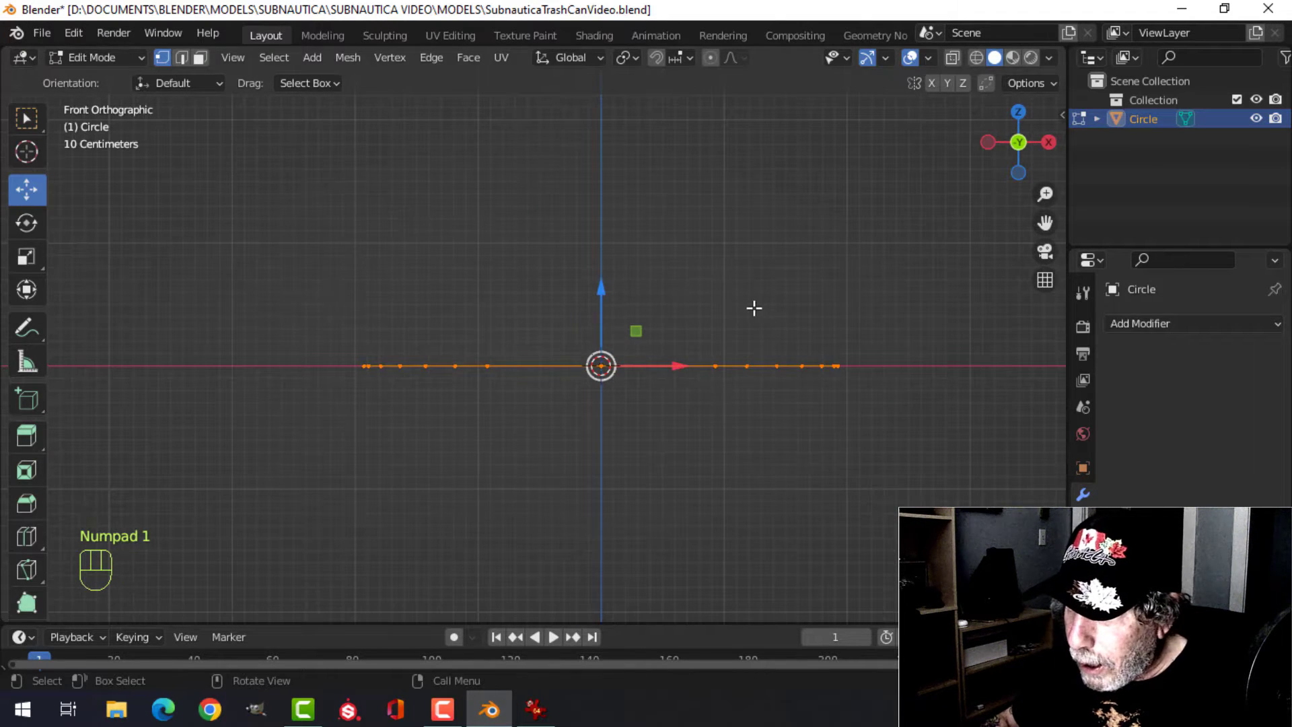
pyautogui.press('e')
pyautogui.moveTo(608, 291); pyautogui.dragTo(712, 303)
pyautogui.hotkey('ctrl', 'z')
pyautogui.hotkey('ctrl', 'z')
# Step: Duplicate the rounded face slightly above itself at a smaller size and separate the copy into its own object
pyautogui.moveTo(713, 303); pyautogui.dragTo(706, 297, button='middle')
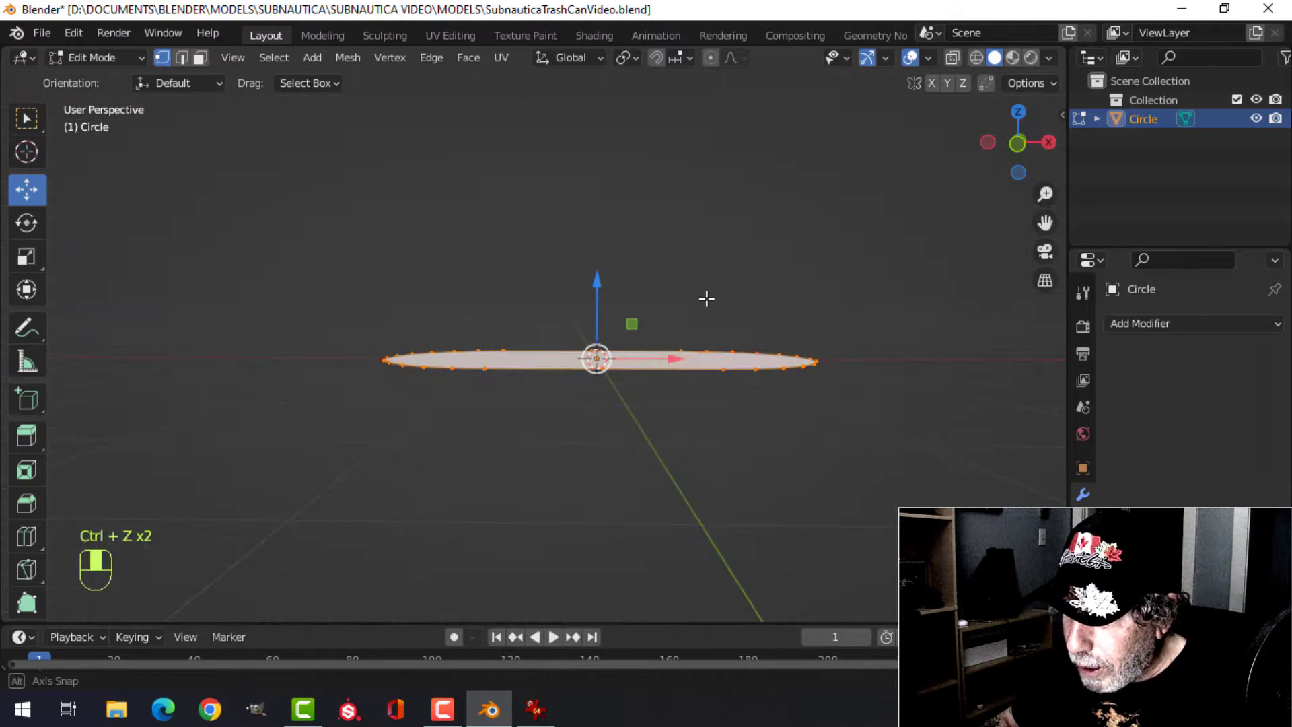
pyautogui.hotkey('shift', 'd')
pyautogui.moveTo(592, 284); pyautogui.dragTo(591, 264)
pyautogui.press('s')
pyautogui.click(696, 300)
pyautogui.press('p')
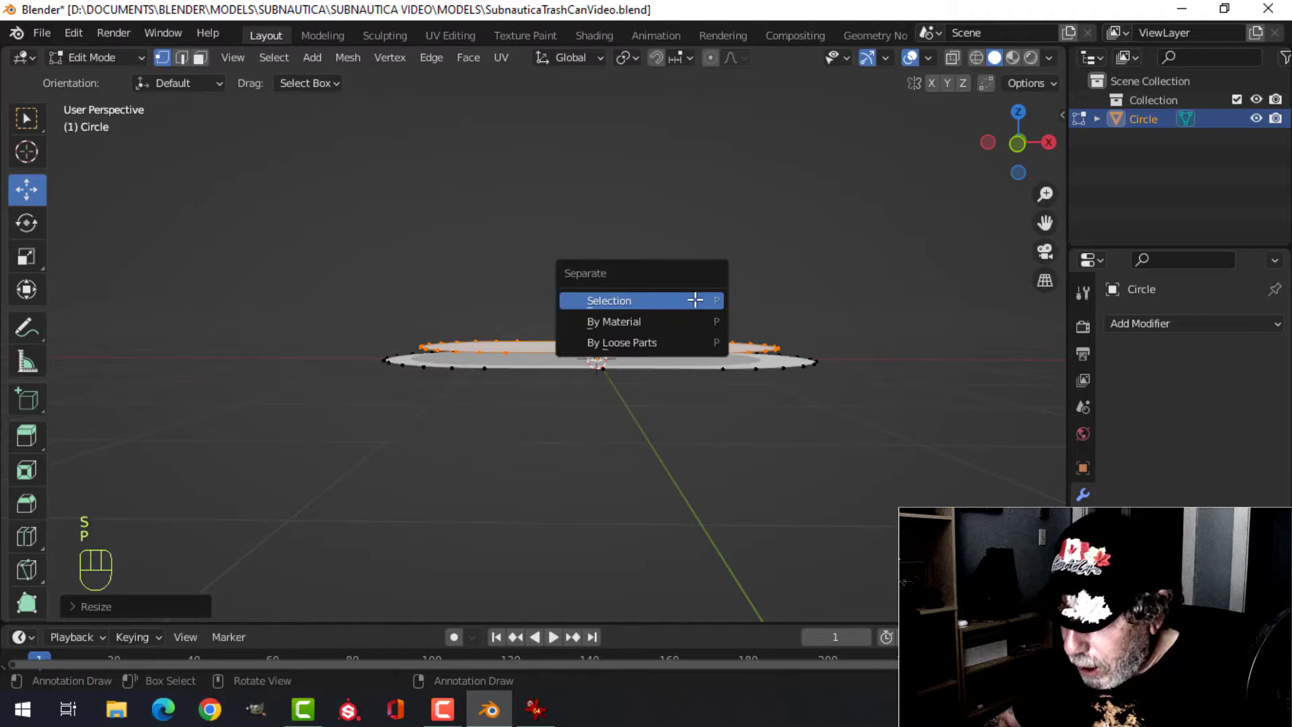
pyautogui.click(692, 297)
# Step: Delete only the face of the smaller upper object, keeping its edge outline
pyautogui.press('Tab')
pyautogui.click(692, 345)
pyautogui.press('Tab')
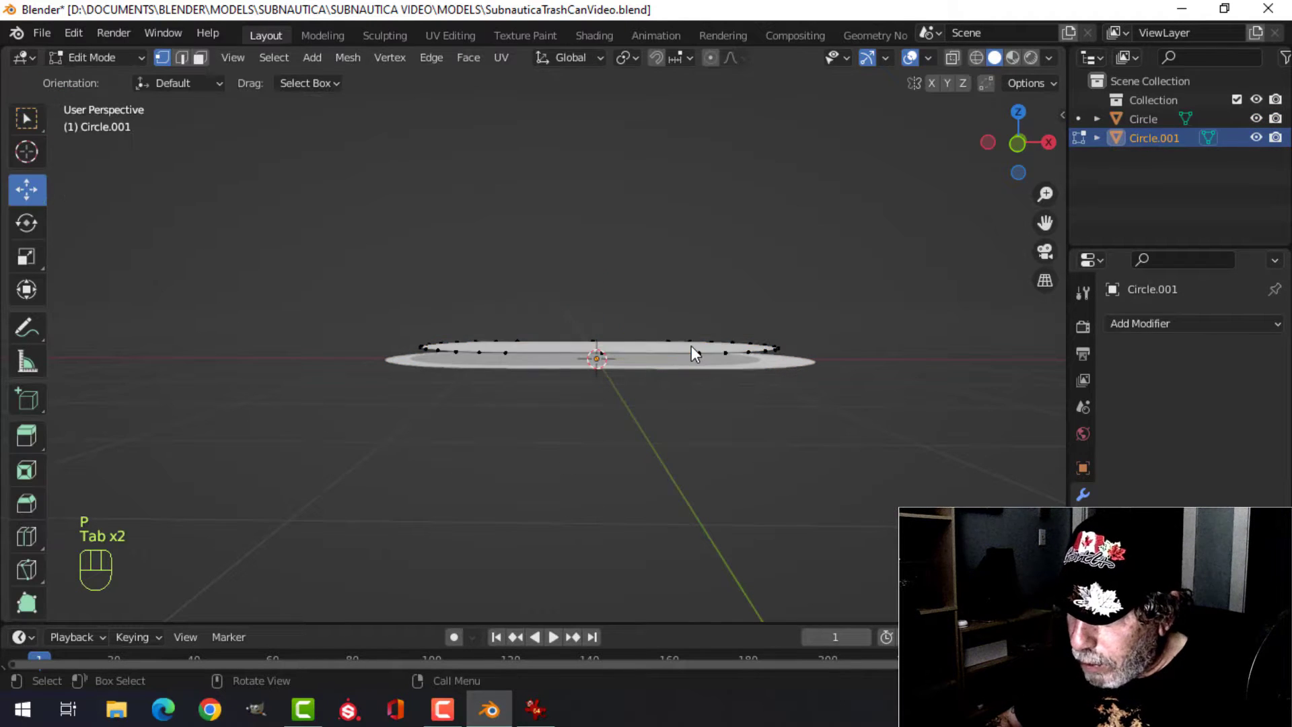
pyautogui.press('a')
pyautogui.moveTo(687, 305); pyautogui.dragTo(676, 367, button='middle')
pyautogui.press('x')
pyautogui.click(645, 447)
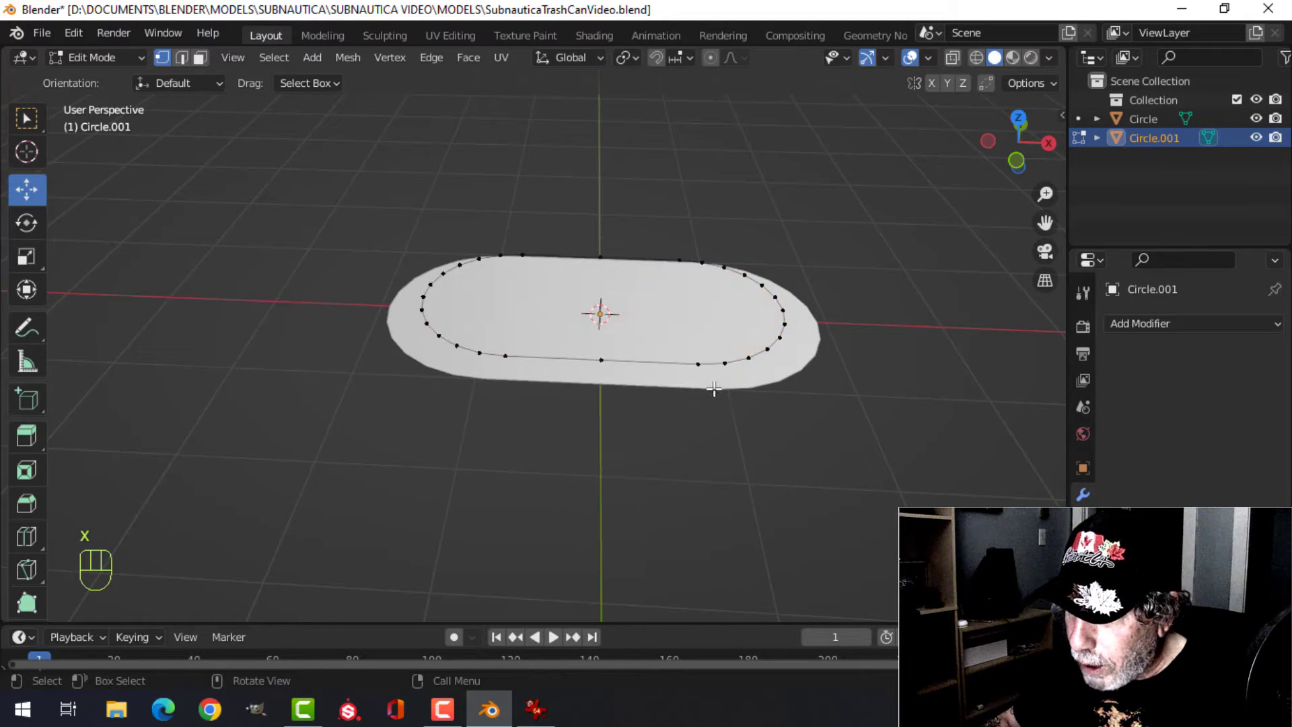
# Step: Lower the smaller outline close to the base plate and scale it down to about 0.88
pyautogui.press('KP_1')
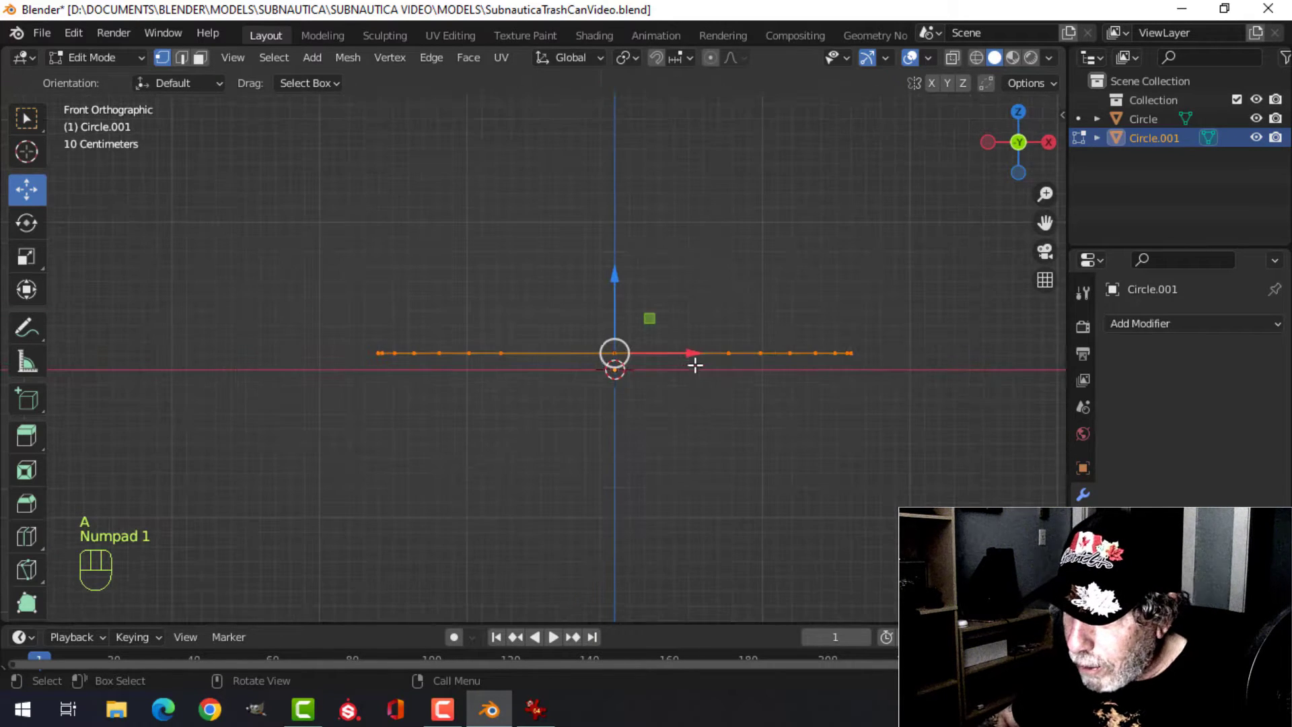
pyautogui.moveTo(615, 284); pyautogui.dragTo(614, 287)
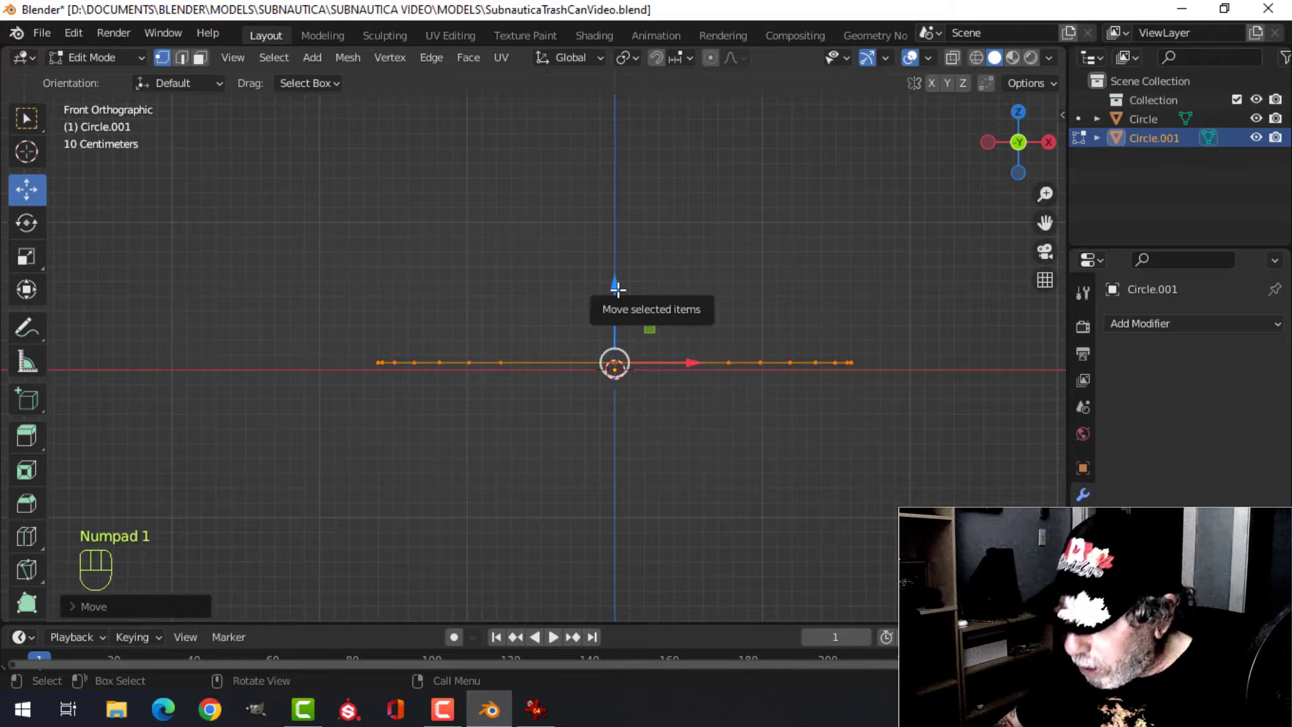
pyautogui.press('KP_7')
pyautogui.scroll(-1, 843, 236)
pyautogui.press('s')
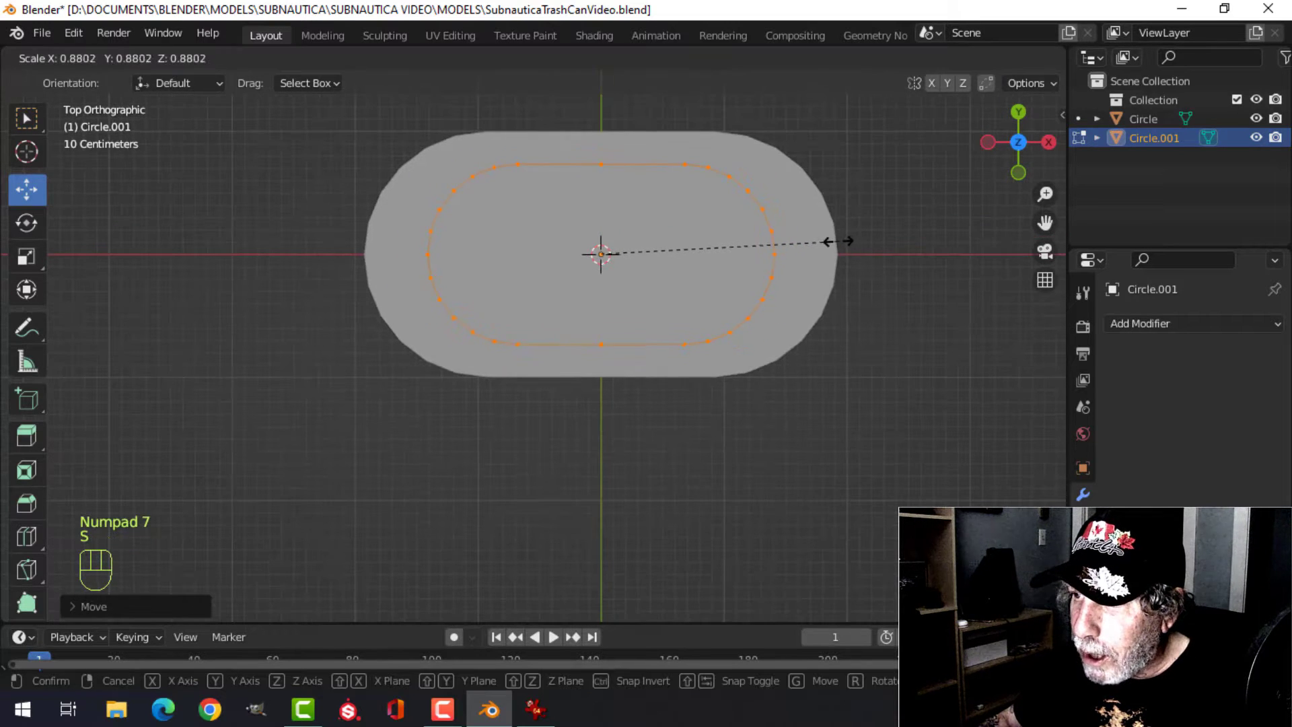
pyautogui.click(816, 268)
# Step: Extrude the smaller outline straight up about 0.9 m into a wall and compare it with the trash can reference image
pyautogui.moveTo(816, 268); pyautogui.dragTo(701, 305, button='middle')
pyautogui.press('KP_1')
pyautogui.scroll(2, 609, 273)
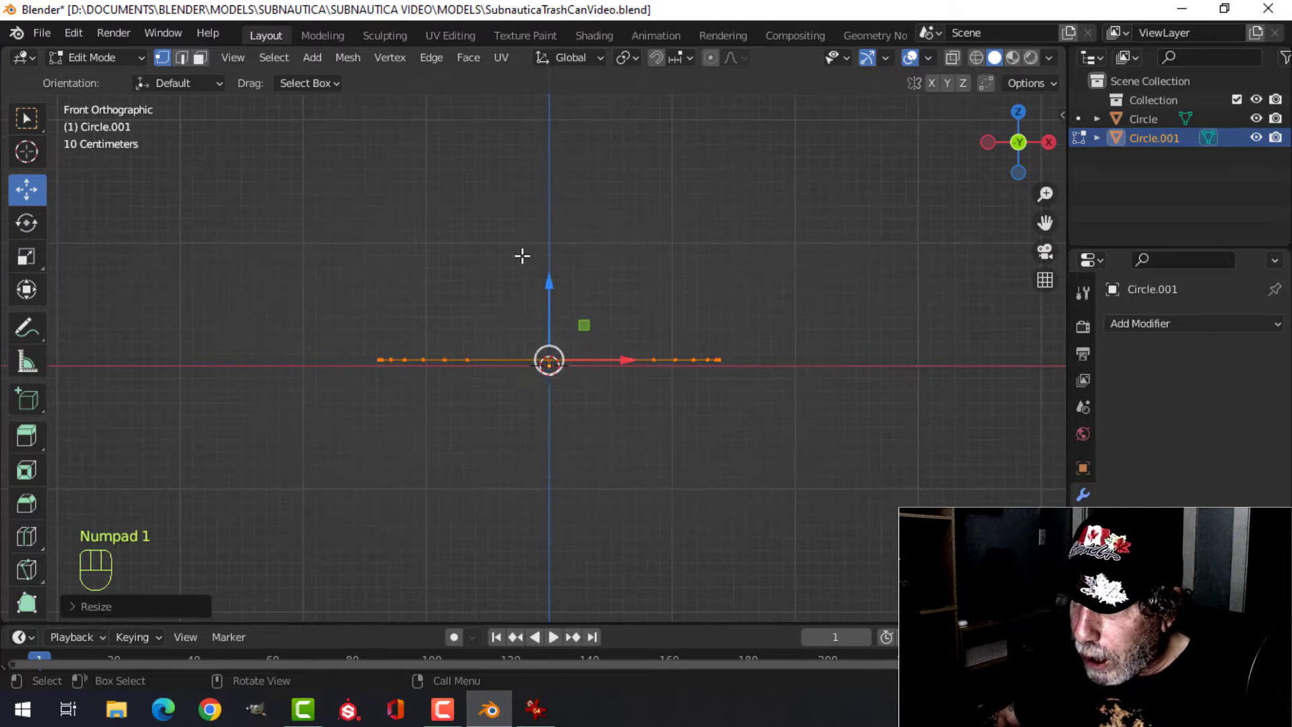
pyautogui.keyDown('shift'); pyautogui.moveTo(525, 255); pyautogui.dragTo(576, 274, button='middle'); pyautogui.keyUp('shift')
pyautogui.scroll(2, 650, 300)
pyautogui.keyDown('shift'); pyautogui.moveTo(682, 299); pyautogui.dragTo(665, 267, button='middle'); pyautogui.keyUp('shift')
pyautogui.press('e')
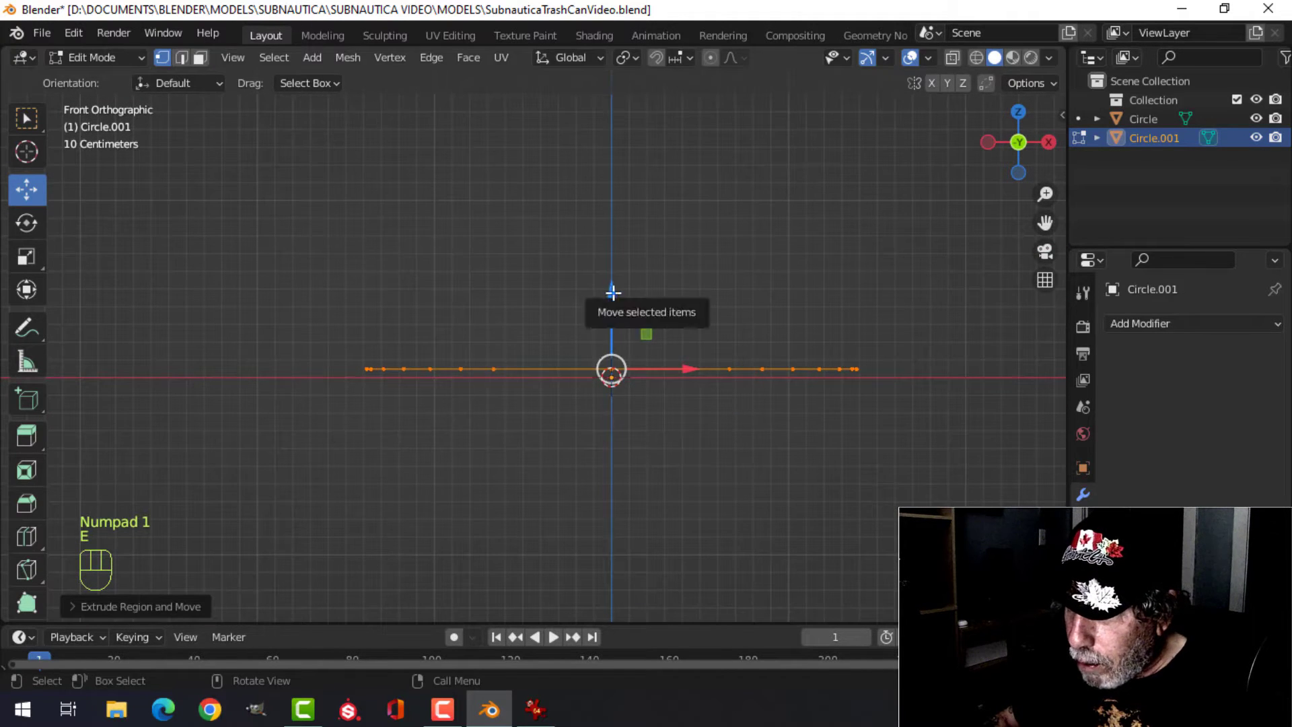
pyautogui.moveTo(609, 296); pyautogui.dragTo(624, 131)
pyautogui.scroll(-3, 637, 248)
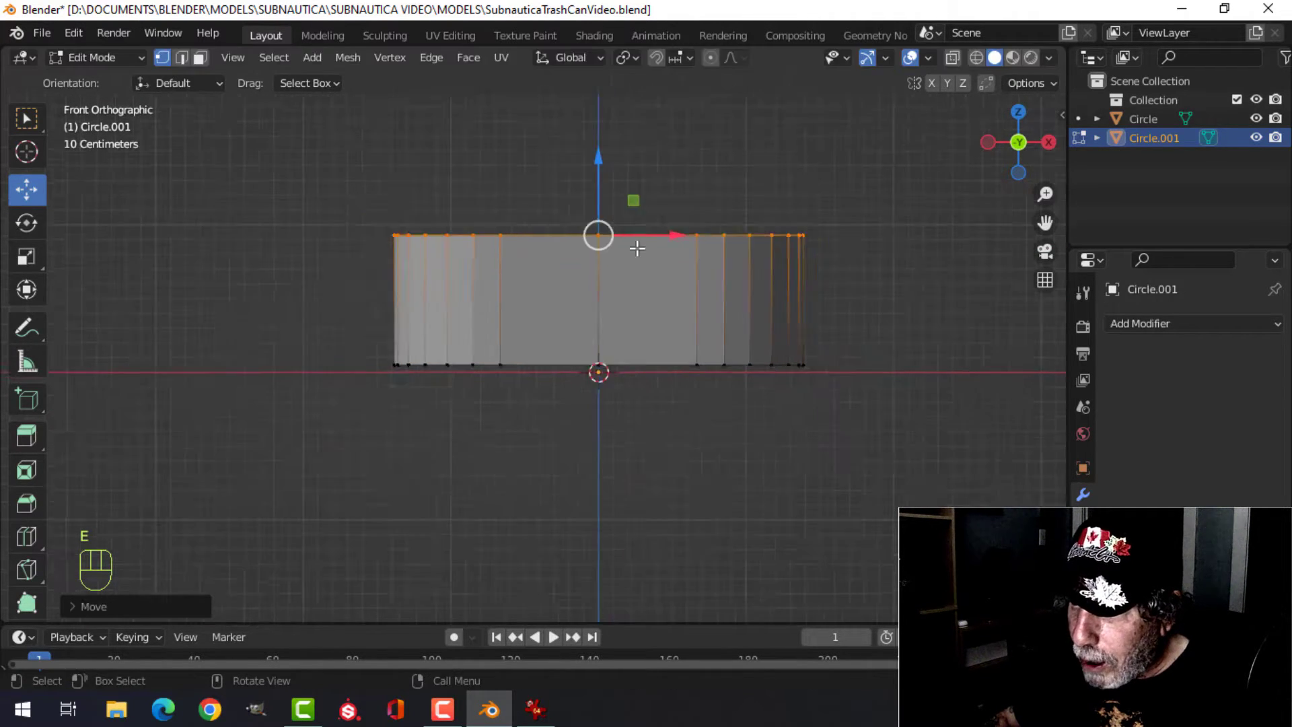
pyautogui.moveTo(639, 272); pyautogui.dragTo(668, 314, button='middle')
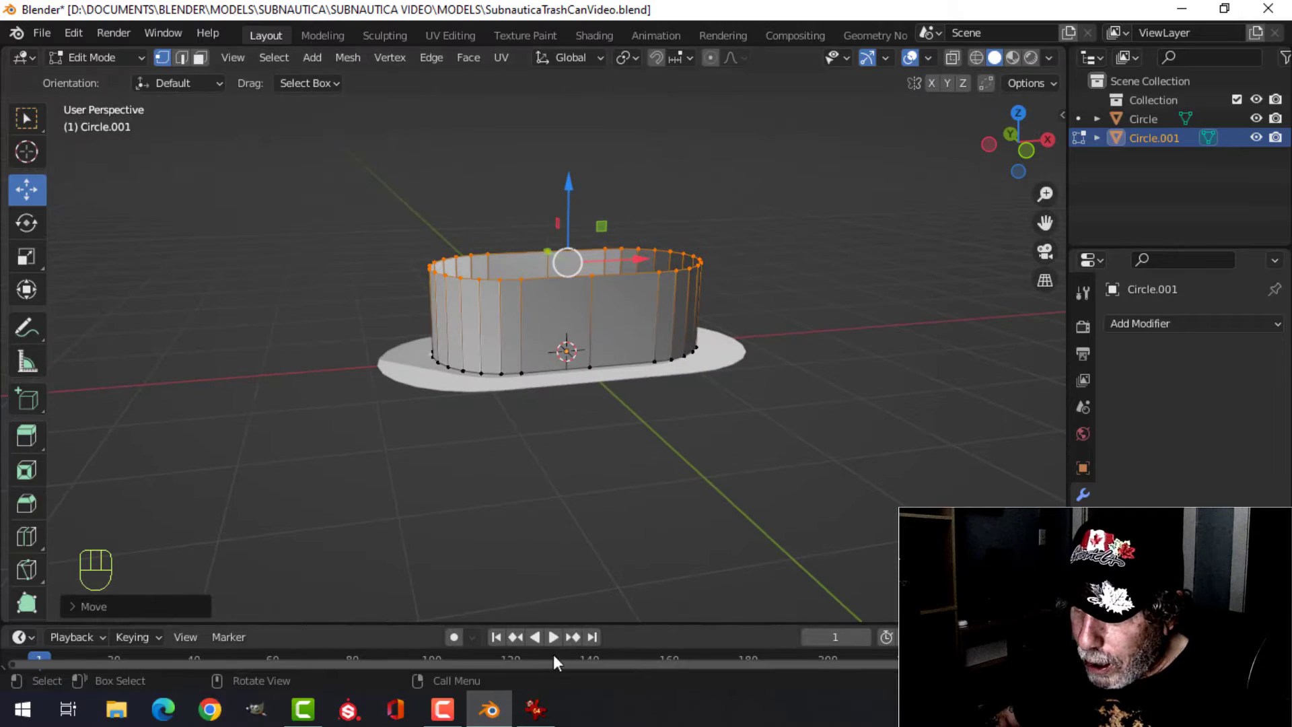
pyautogui.click(538, 705)
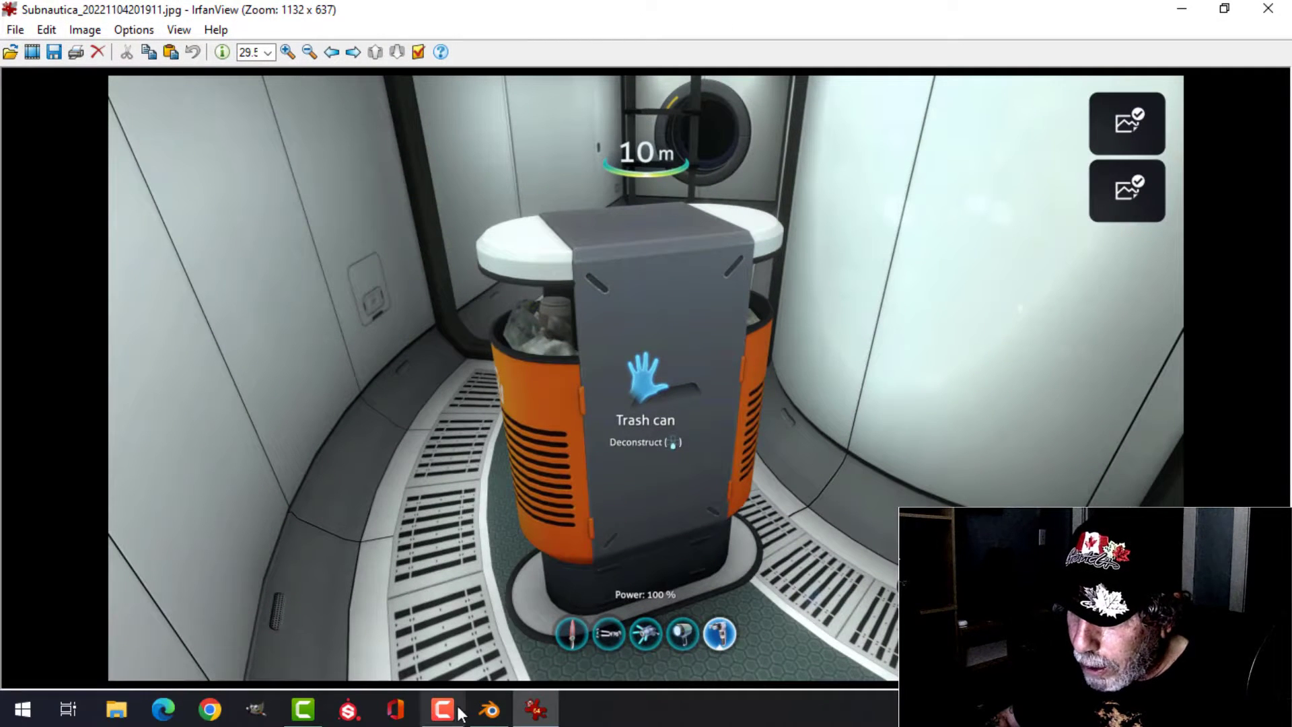
pyautogui.click(489, 709)
# Step: Change the viewport shading to Studio lighting without Shadow or Cavity, and pick a different lighting preset
pyautogui.moveTo(604, 491)
pyautogui.keyDown('shift'); pyautogui.mouseDown(button='middle')
pyautogui.moveTo(652, 444)
pyautogui.moveTo(616, 424)
pyautogui.mouseUp(button='middle'); pyautogui.keyUp('shift')
pyautogui.click(1048, 57)
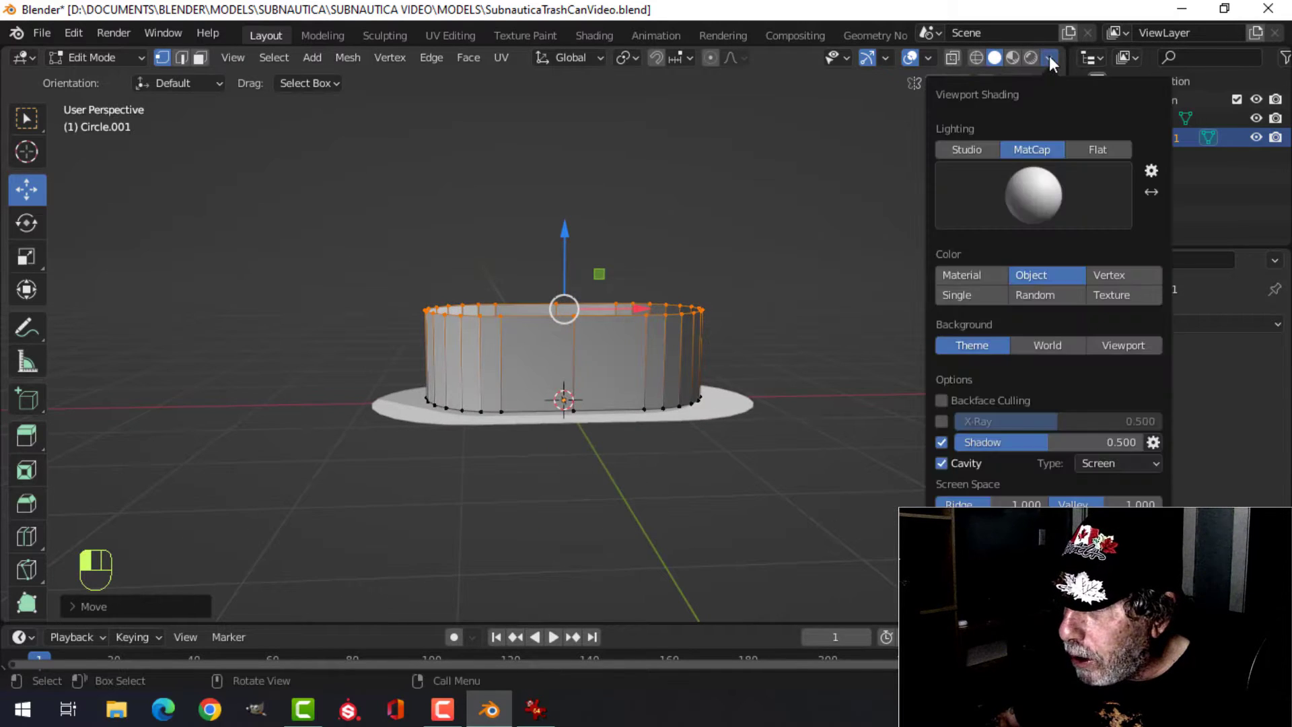
pyautogui.click(969, 148)
pyautogui.click(942, 464)
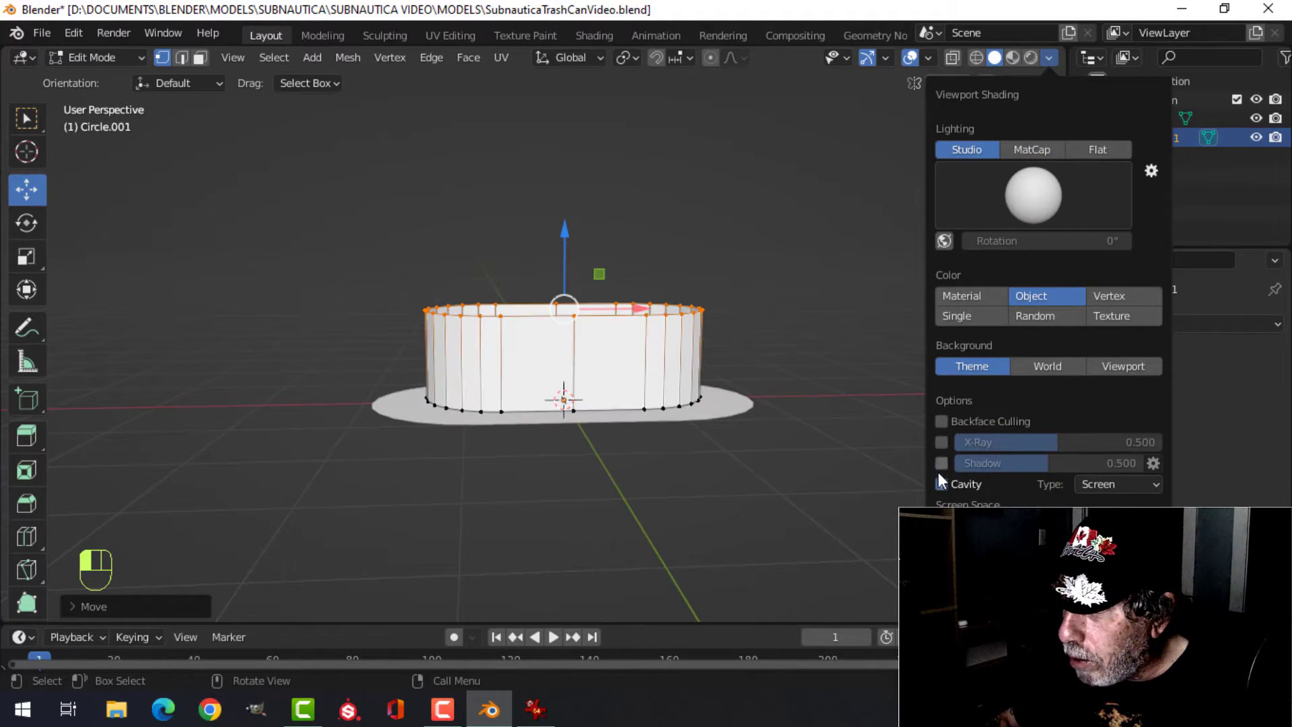
pyautogui.click(1048, 57)
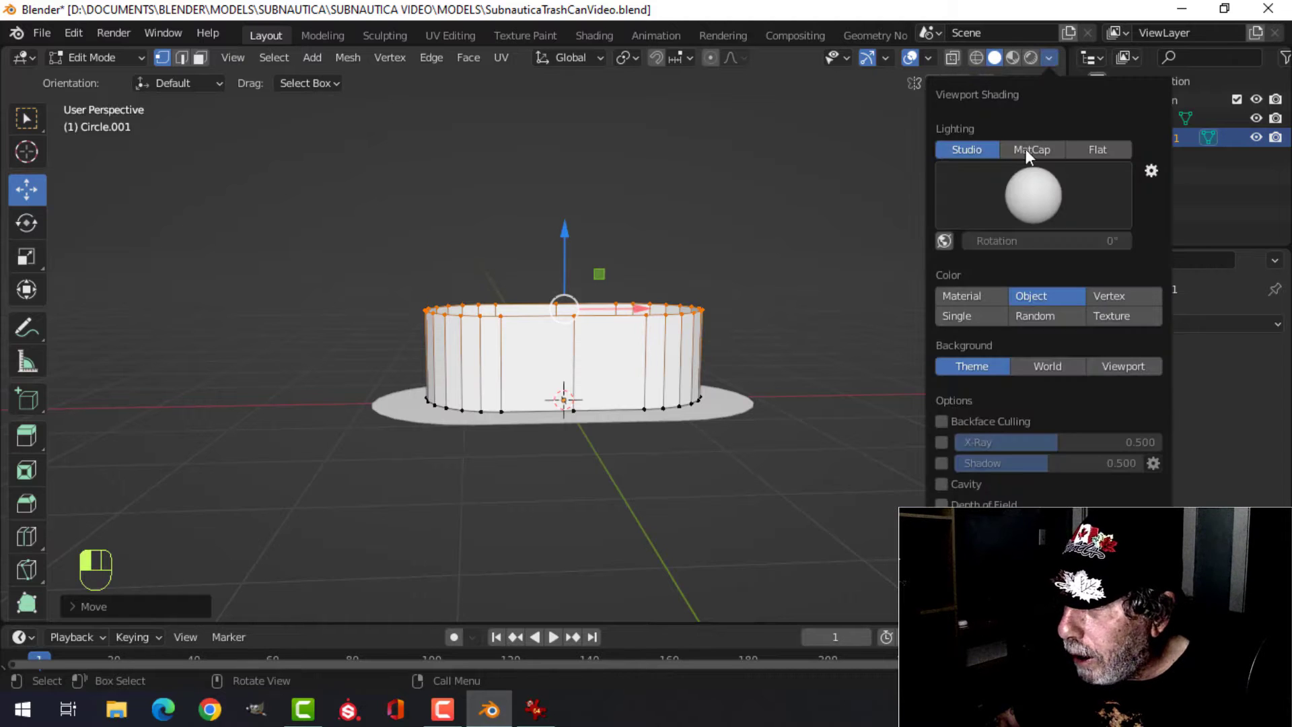
pyautogui.click(1014, 195)
pyautogui.click(915, 259)
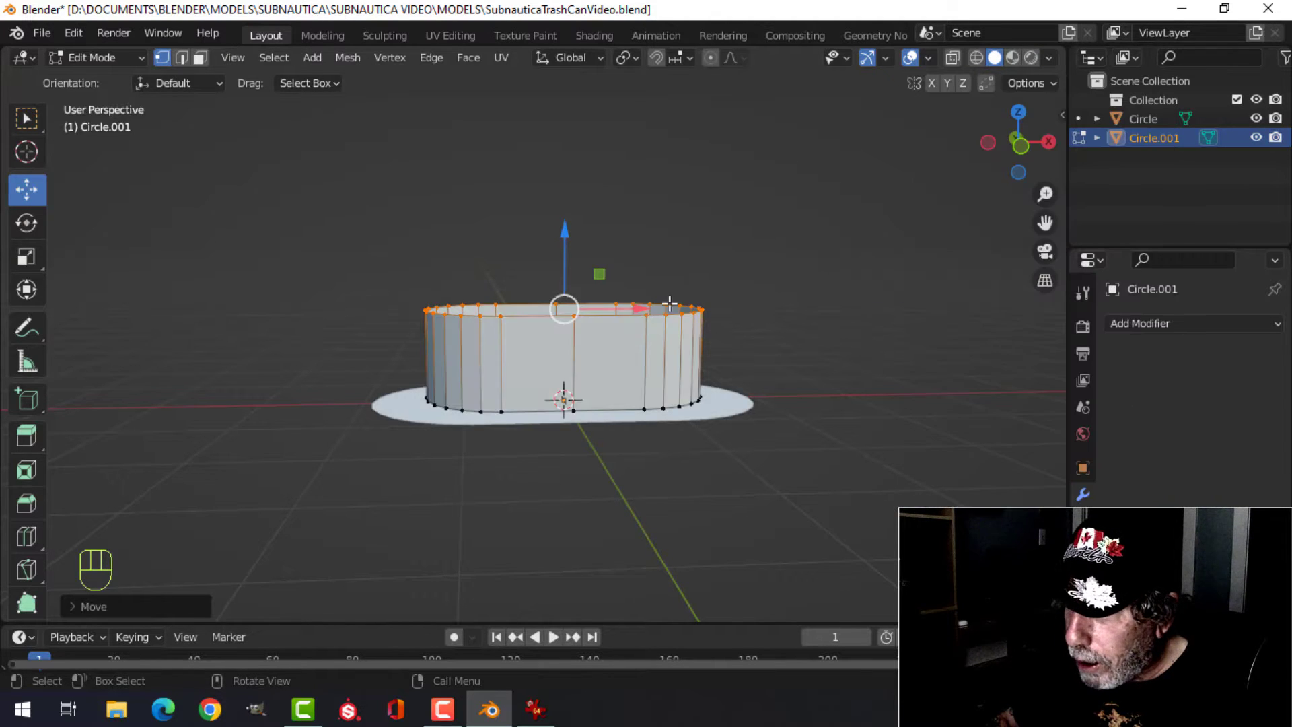
# Step: Duplicate the wall's top edge loop, raise the copy slightly, and separate it into its own object
pyautogui.scroll(-1, 670, 302)
pyautogui.moveTo(670, 300)
pyautogui.mouseDown(button='middle')
pyautogui.moveTo(673, 326)
pyautogui.moveTo(677, 279)
pyautogui.mouseUp(button='middle')
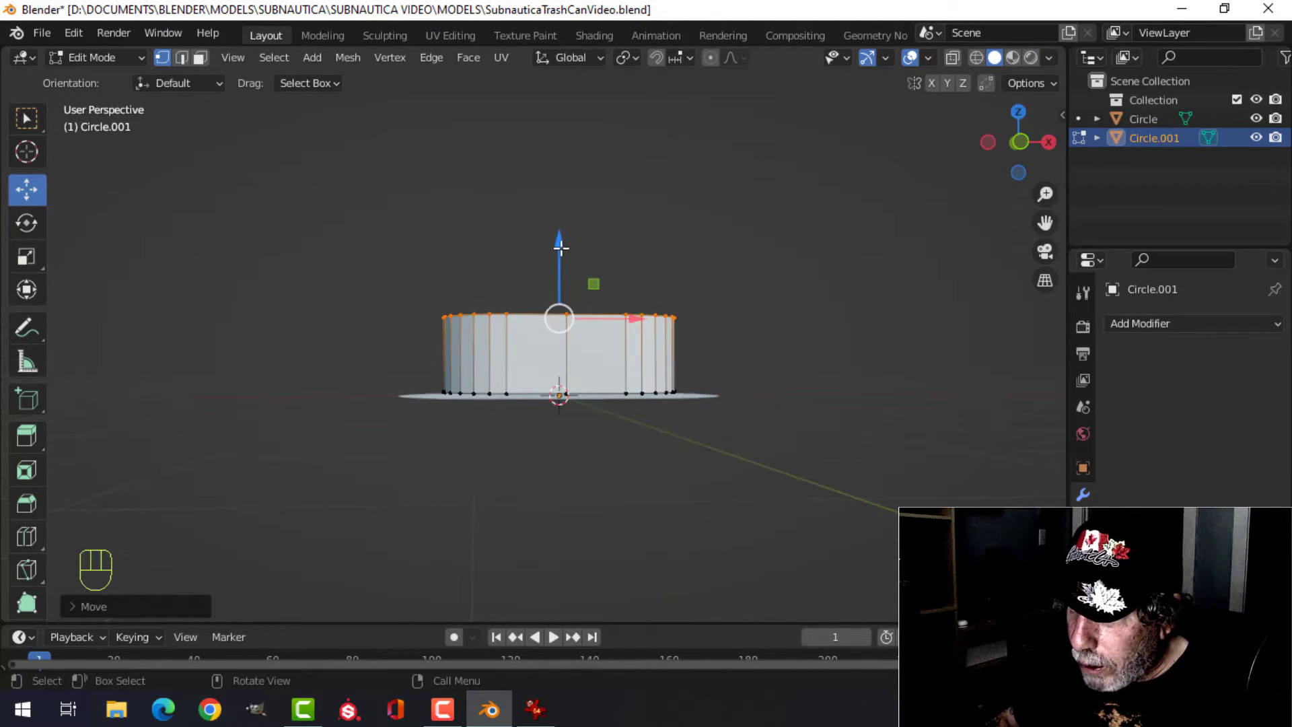
pyautogui.moveTo(561, 248); pyautogui.dragTo(741, 313, button='middle')
pyautogui.press('KP_1')
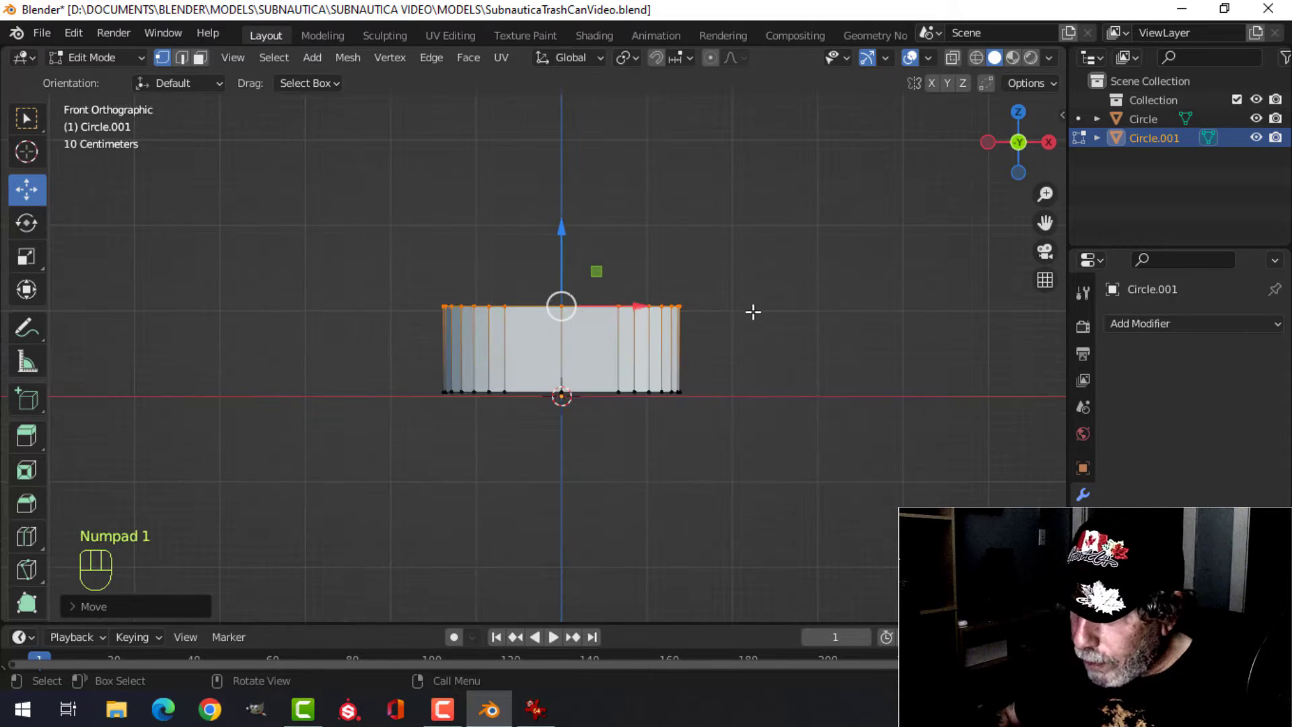
pyautogui.hotkey('shift', 'd')
pyautogui.rightClick(560, 224)
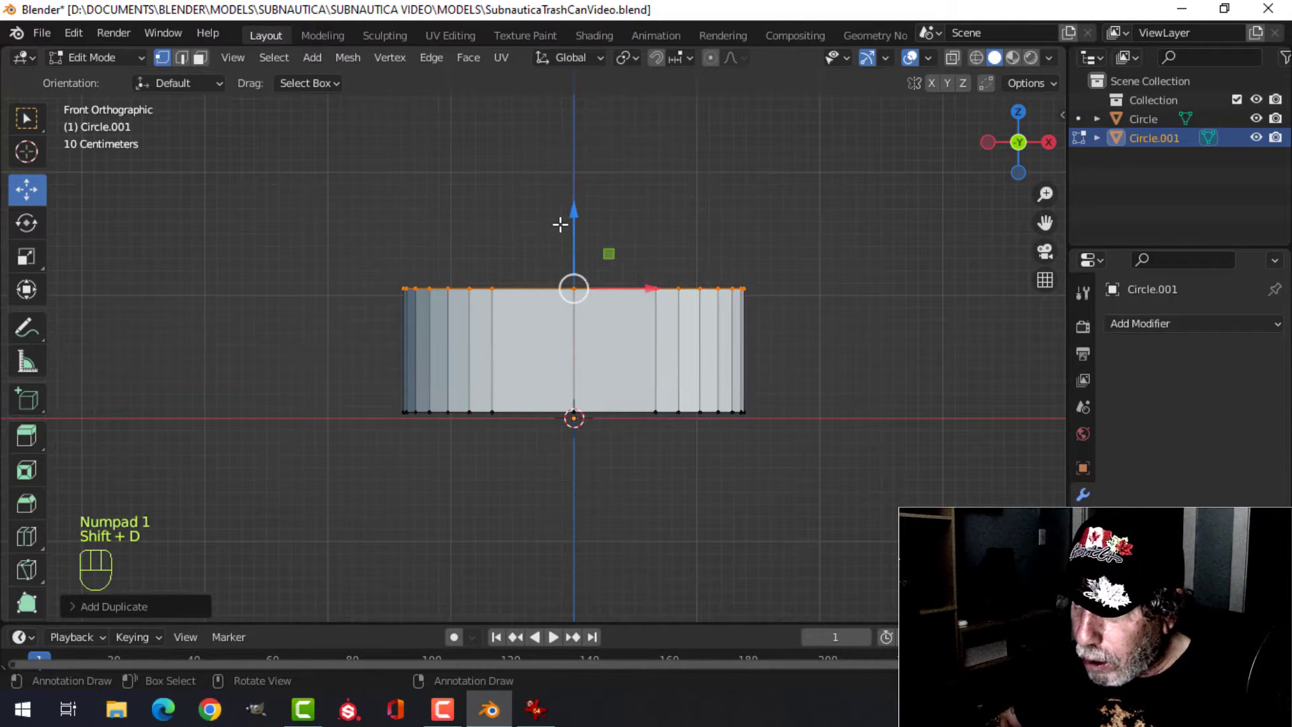
pyautogui.moveTo(568, 217); pyautogui.dragTo(572, 204)
pyautogui.press('p')
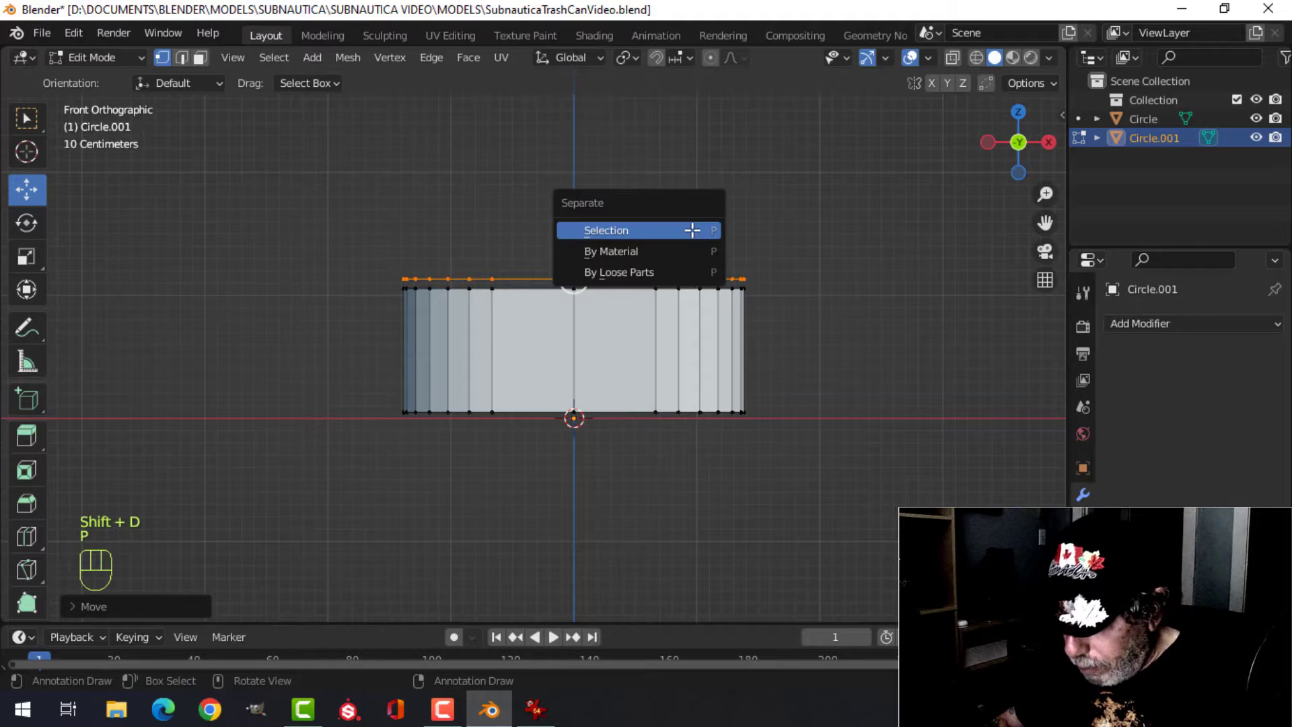
pyautogui.click(691, 227)
pyautogui.press('Tab')
# Step: Lower the separated outline close to the wall's rim, then extrude it slightly upward and scale it outward into a flare
pyautogui.click(676, 275)
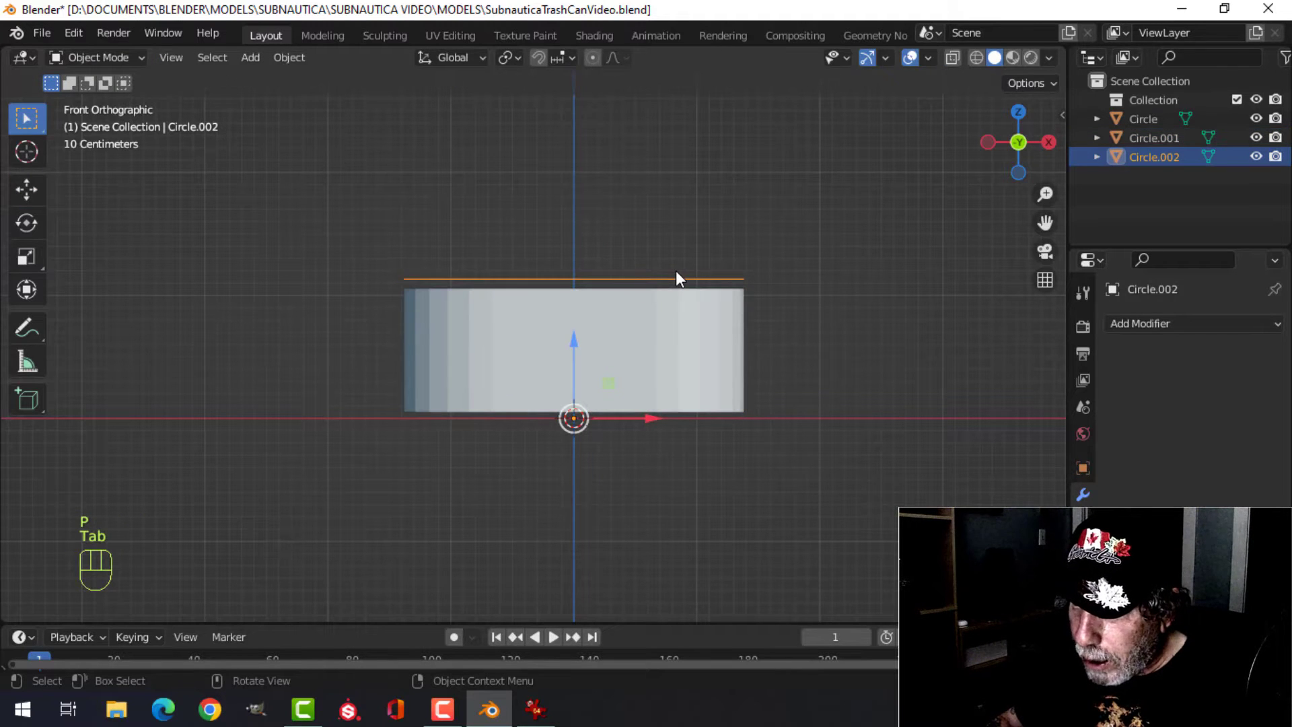
pyautogui.press('Tab')
pyautogui.press('a')
pyautogui.moveTo(574, 203); pyautogui.dragTo(595, 211)
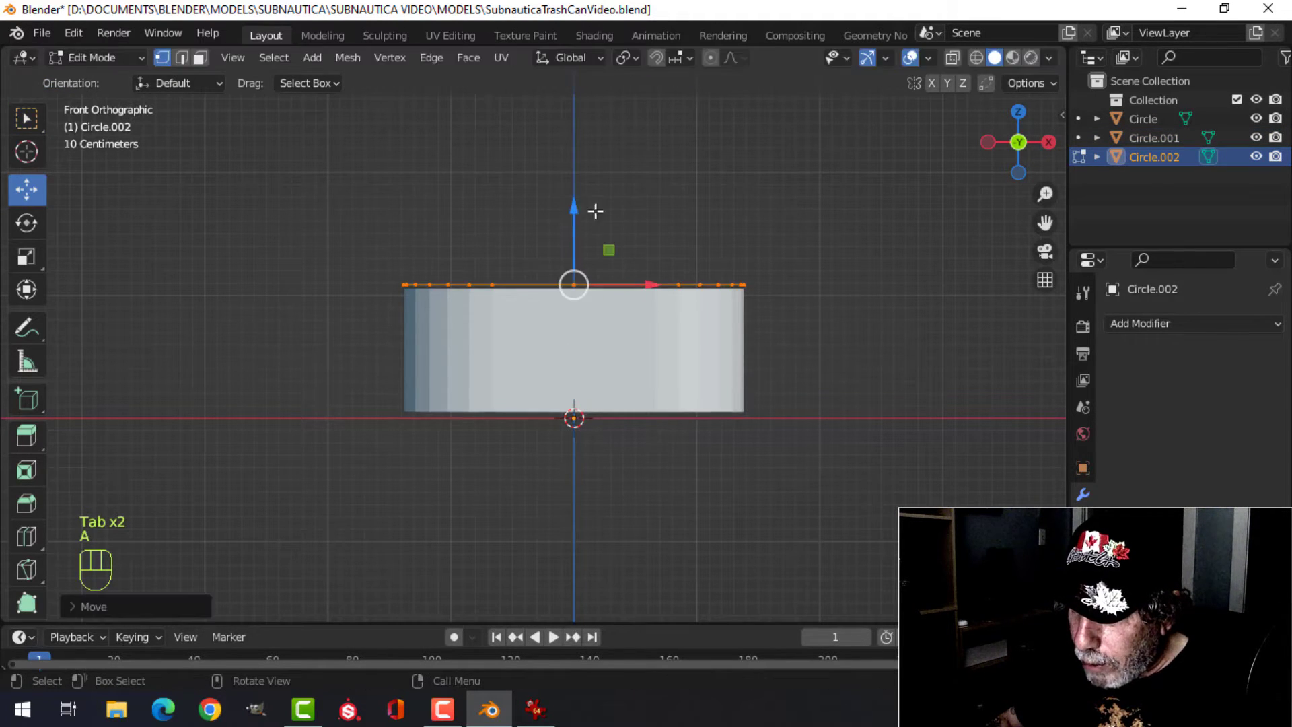
pyautogui.click(575, 181)
pyautogui.press('s')
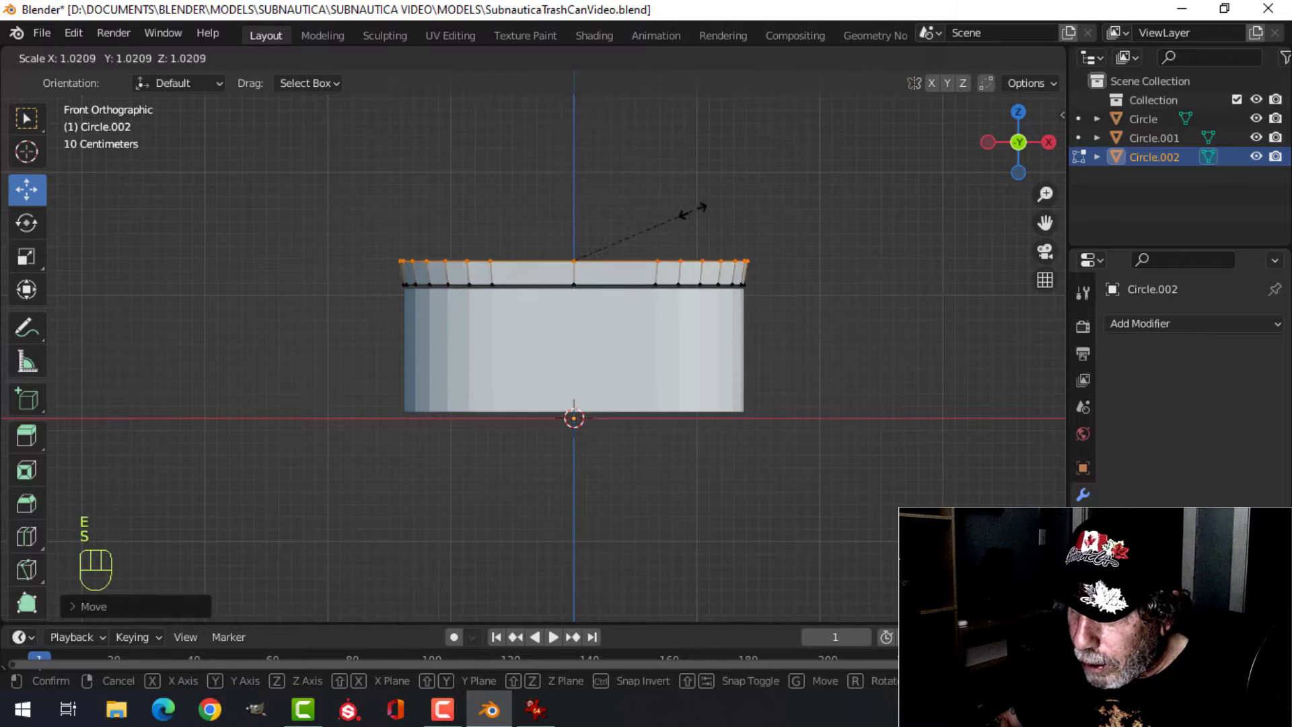
pyautogui.click(690, 215)
pyautogui.moveTo(615, 253); pyautogui.dragTo(622, 277, button='middle')
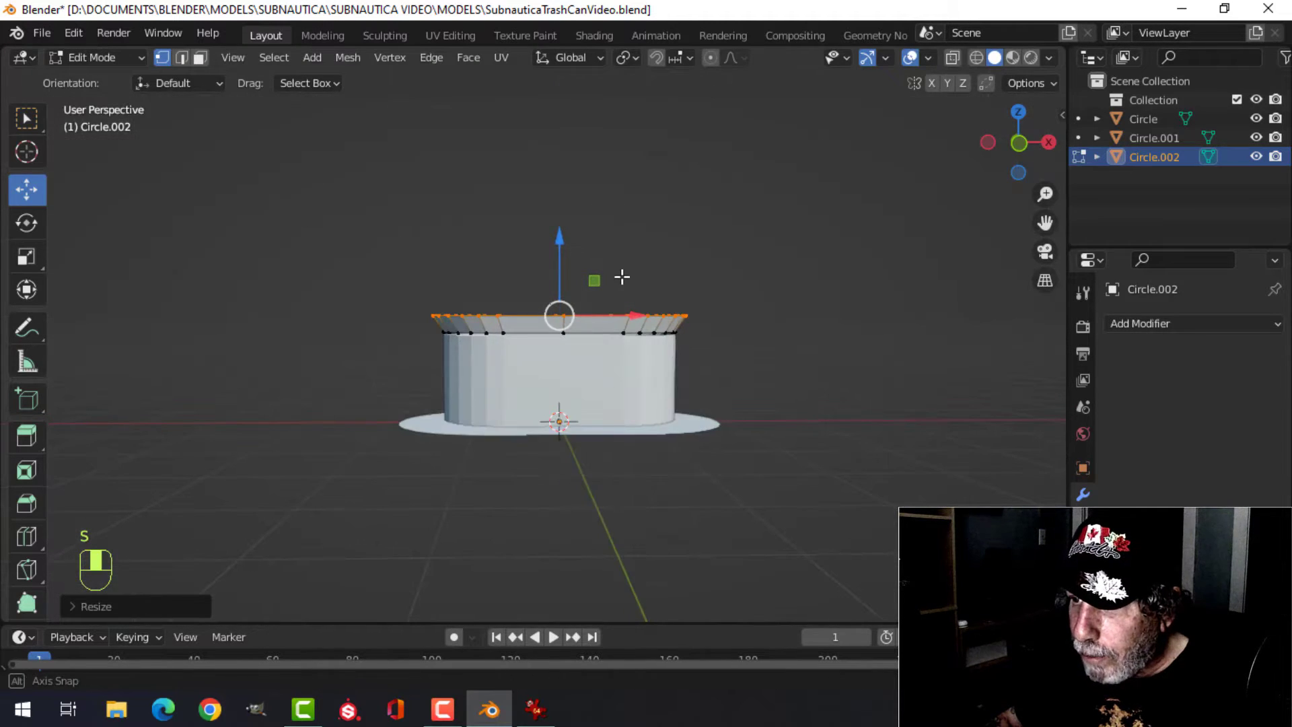
# Step: Extrude the flared edge straight up into the tall wall of the trash can's upper body
pyautogui.moveTo(566, 243); pyautogui.dragTo(567, 136)
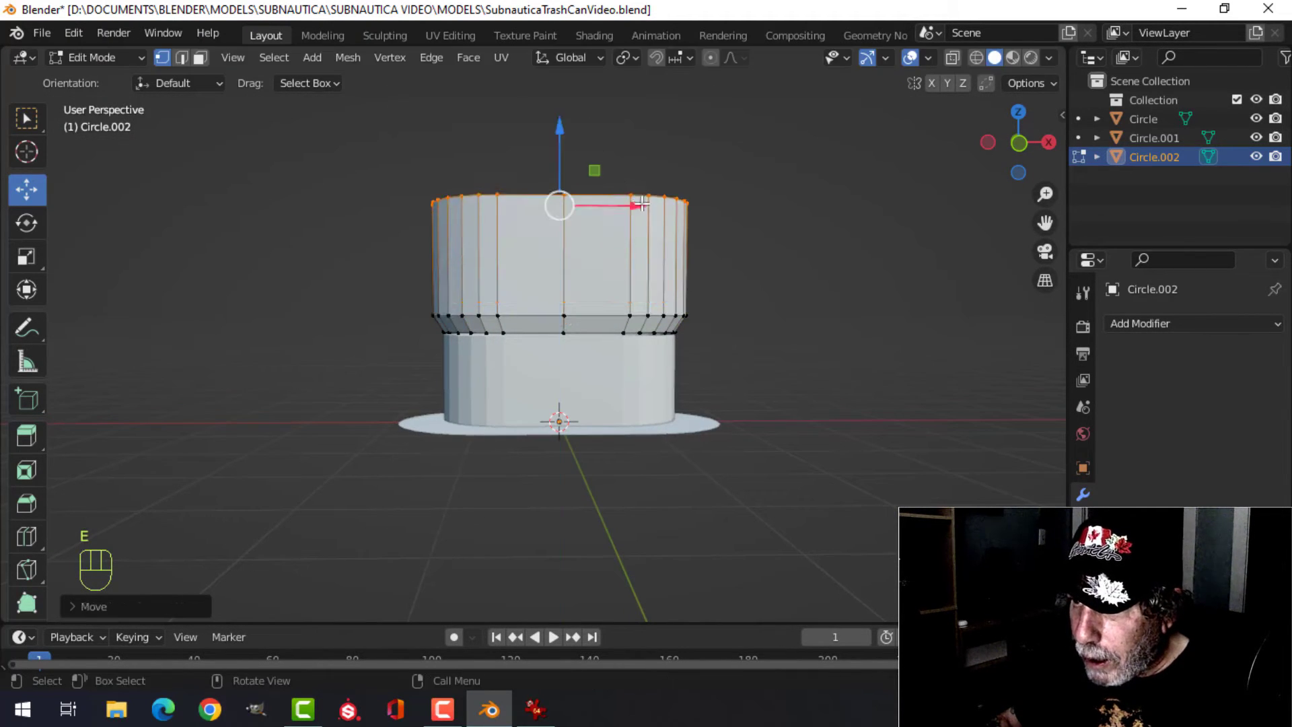
pyautogui.scroll(-3, 619, 232)
pyautogui.keyDown('shift'); pyautogui.moveTo(626, 236); pyautogui.dragTo(623, 282, button='middle'); pyautogui.keyUp('shift')
pyautogui.moveTo(552, 202); pyautogui.dragTo(548, 172)
pyautogui.moveTo(549, 172)
pyautogui.mouseDown(button='middle')
pyautogui.moveTo(666, 272)
pyautogui.moveTo(546, 177)
pyautogui.mouseUp(button='middle')
pyautogui.moveTo(545, 176); pyautogui.dragTo(542, 159)
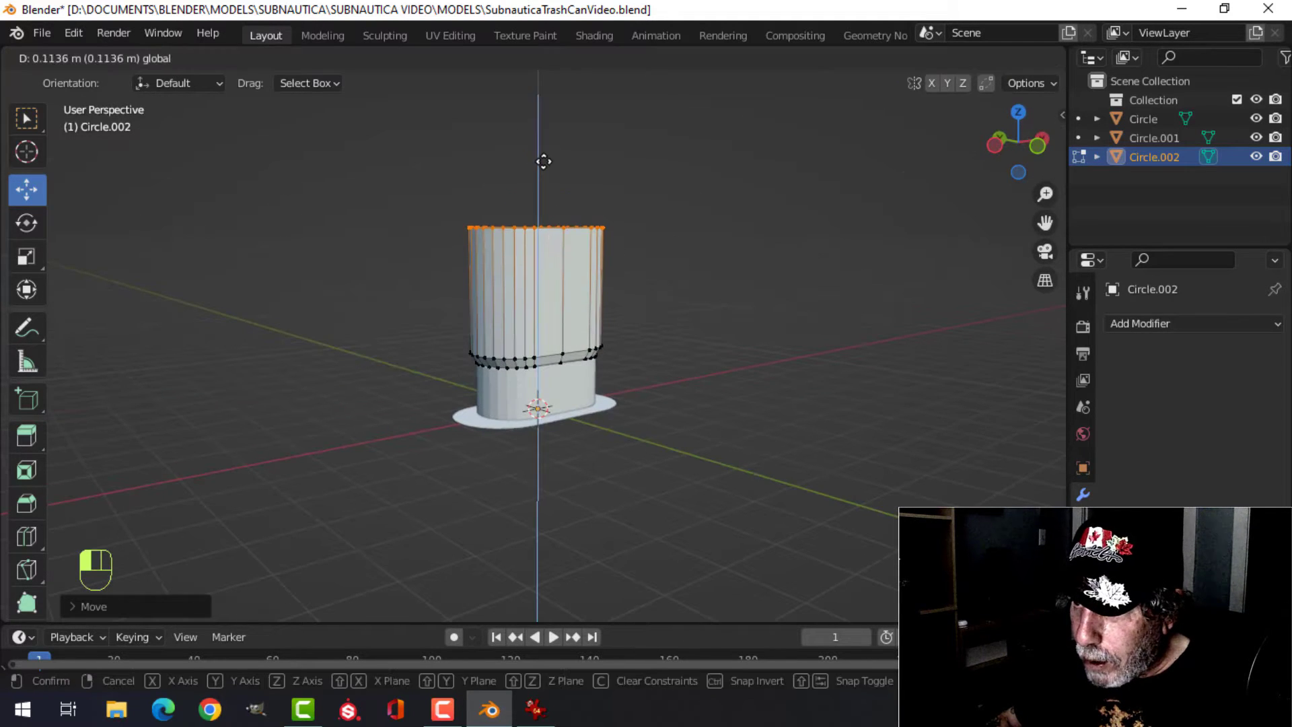
pyautogui.moveTo(543, 159); pyautogui.dragTo(586, 320, button='middle')
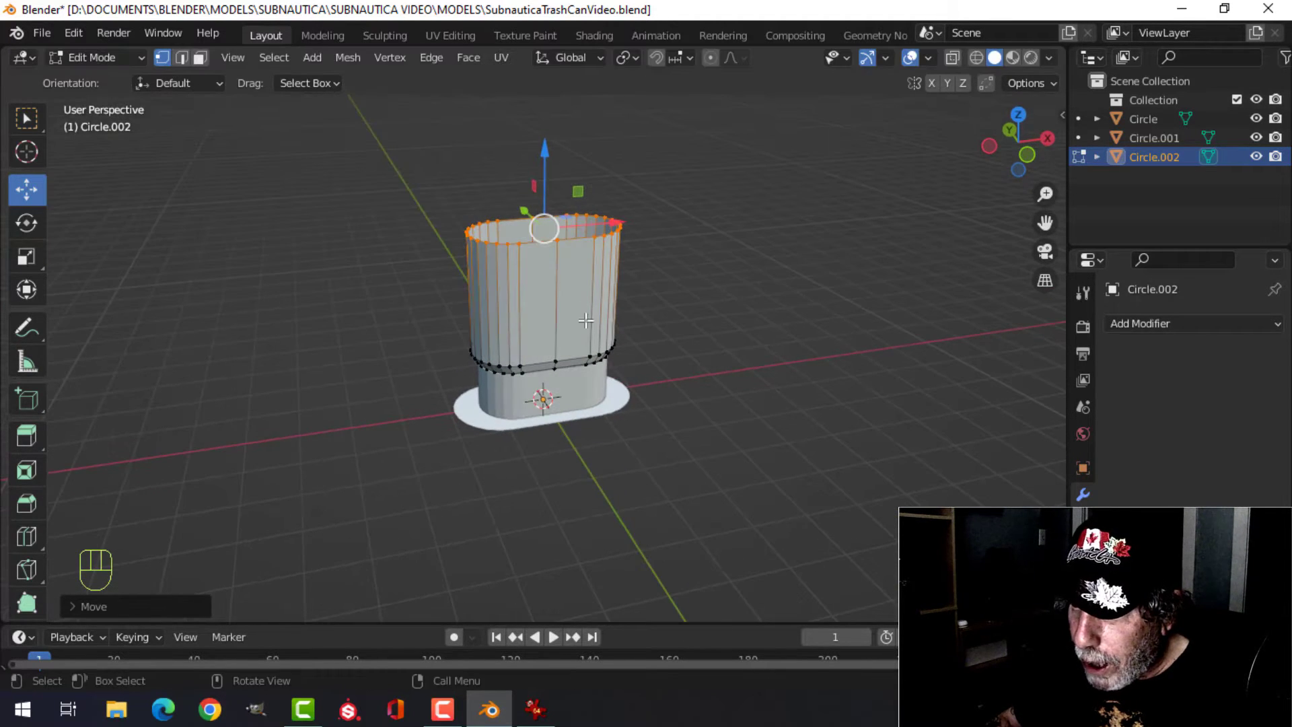
# Step: Compare the upper body with the trash can reference image and raise its top edge slightly
pyautogui.click(537, 710)
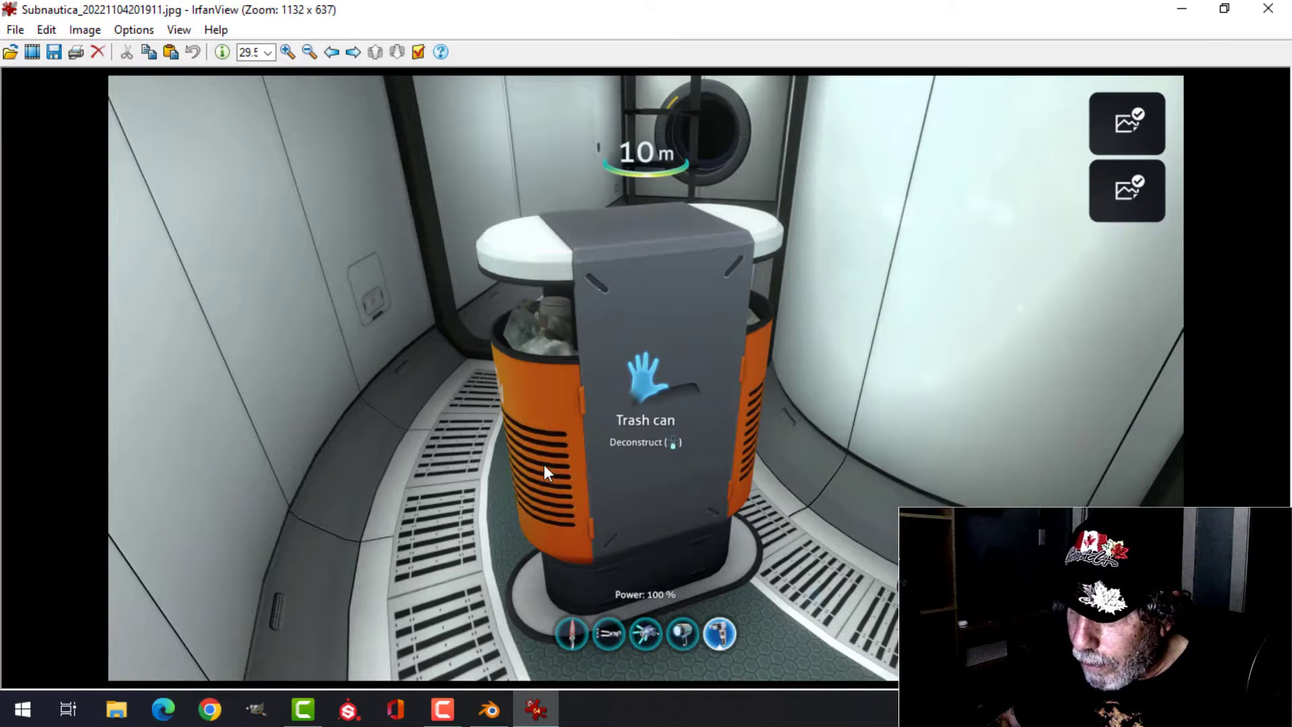
pyautogui.click(496, 705)
pyautogui.keyDown('shift'); pyautogui.moveTo(663, 397); pyautogui.dragTo(605, 466, button='middle'); pyautogui.keyUp('shift')
pyautogui.scroll(2, 626, 404)
pyautogui.moveTo(549, 226); pyautogui.dragTo(548, 220)
pyautogui.moveTo(574, 299); pyautogui.dragTo(583, 281, button='middle')
# Step: Duplicate the upper body's top edge loop, raise the copy well above the rim, and separate it as the lid outline
pyautogui.press('KP_1')
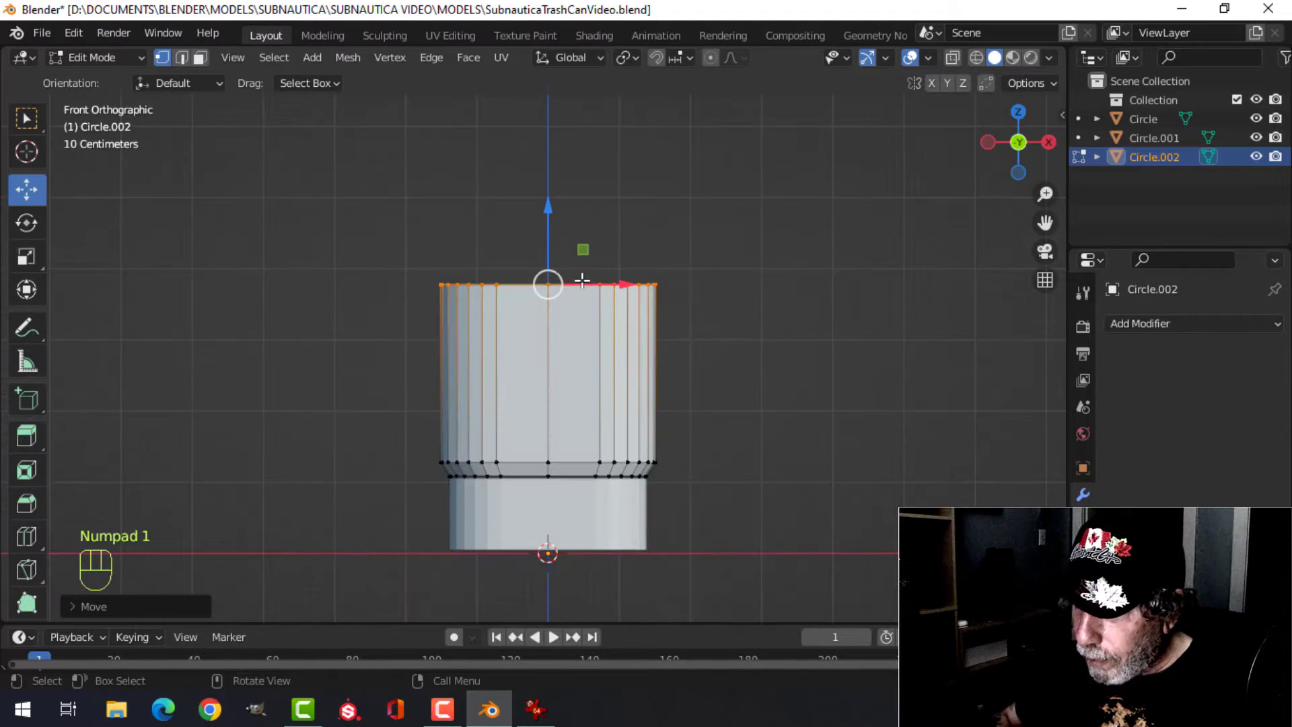
pyautogui.scroll(2, 620, 280)
pyautogui.keyDown('shift'); pyautogui.moveTo(660, 243); pyautogui.dragTo(626, 329, button='middle'); pyautogui.keyUp('shift')
pyautogui.hotkey('shift', 'd')
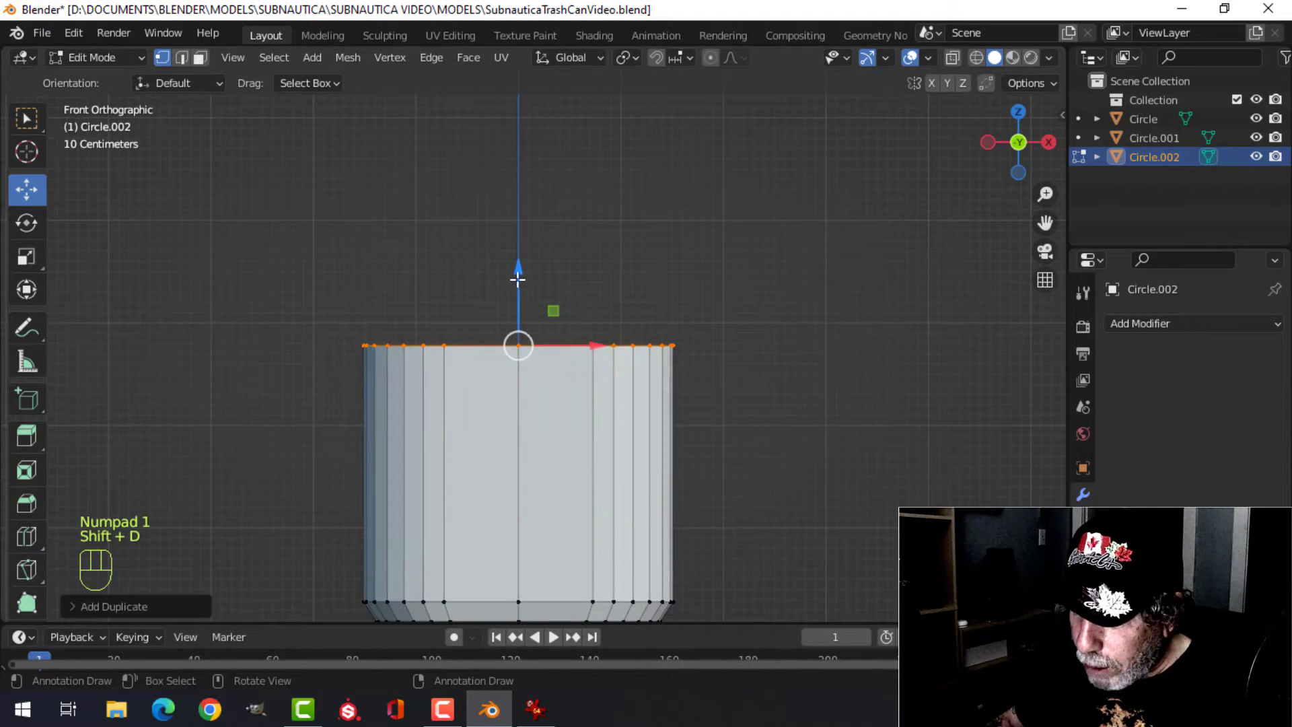
pyautogui.moveTo(518, 279); pyautogui.dragTo(516, 186)
pyautogui.scroll(-2, 411, 337)
pyautogui.keyDown('shift'); pyautogui.moveTo(539, 349); pyautogui.dragTo(562, 396, button='middle'); pyautogui.keyUp('shift')
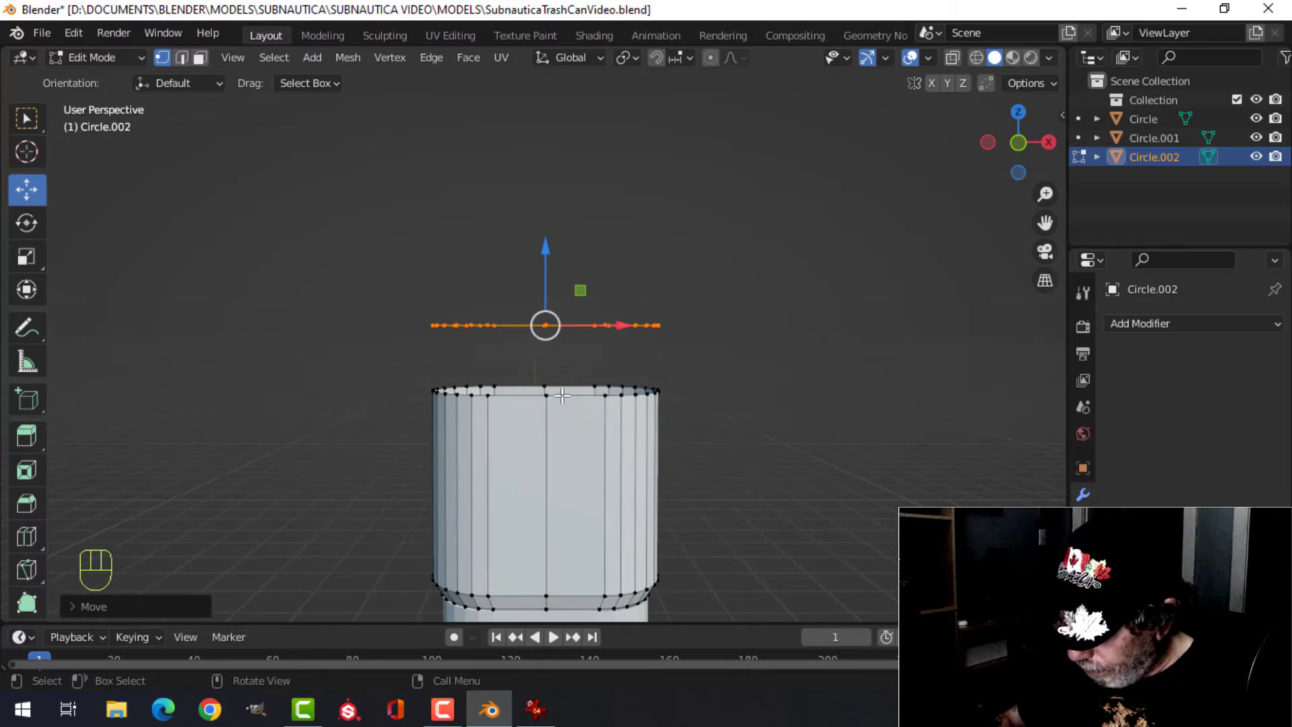
pyautogui.press('p')
pyautogui.click(562, 396)
pyautogui.press('Tab')
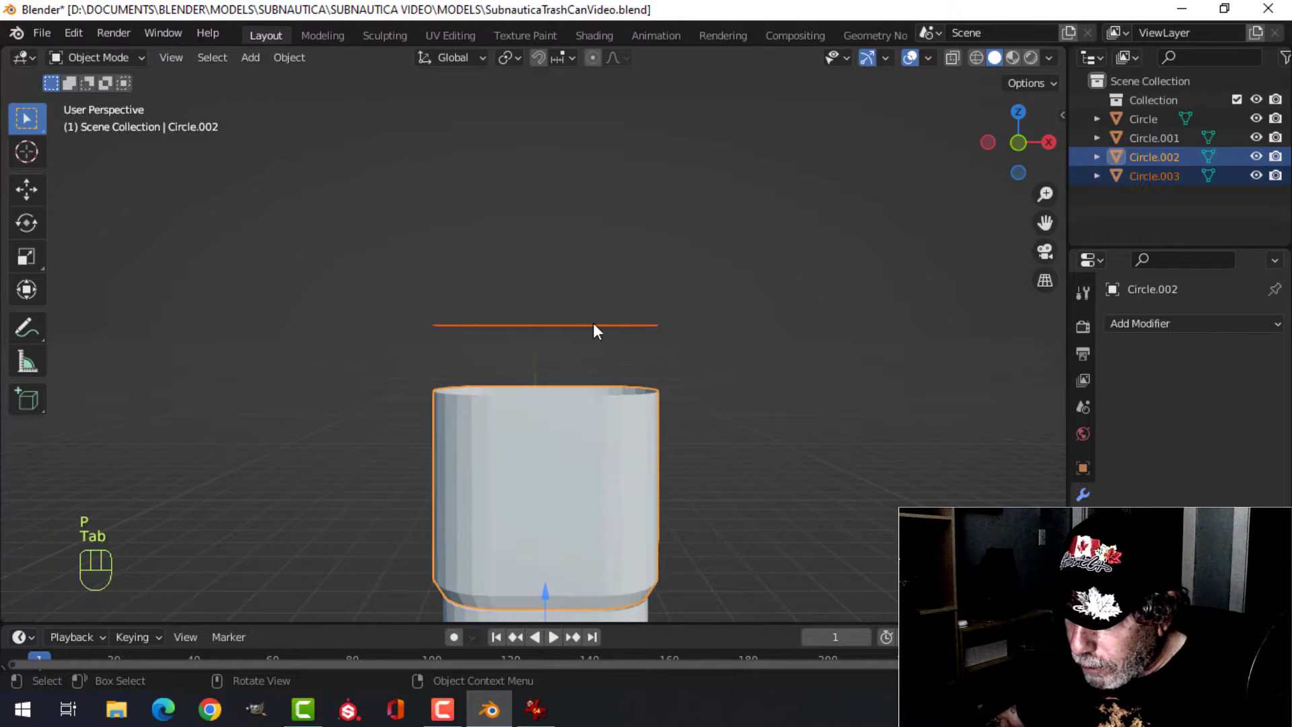
# Step: Extrude the floating lid outline upward a short distance to form the lid's vertical side
pyautogui.click(592, 322)
pyautogui.press('Tab')
pyautogui.press('a')
pyautogui.press('KP_1')
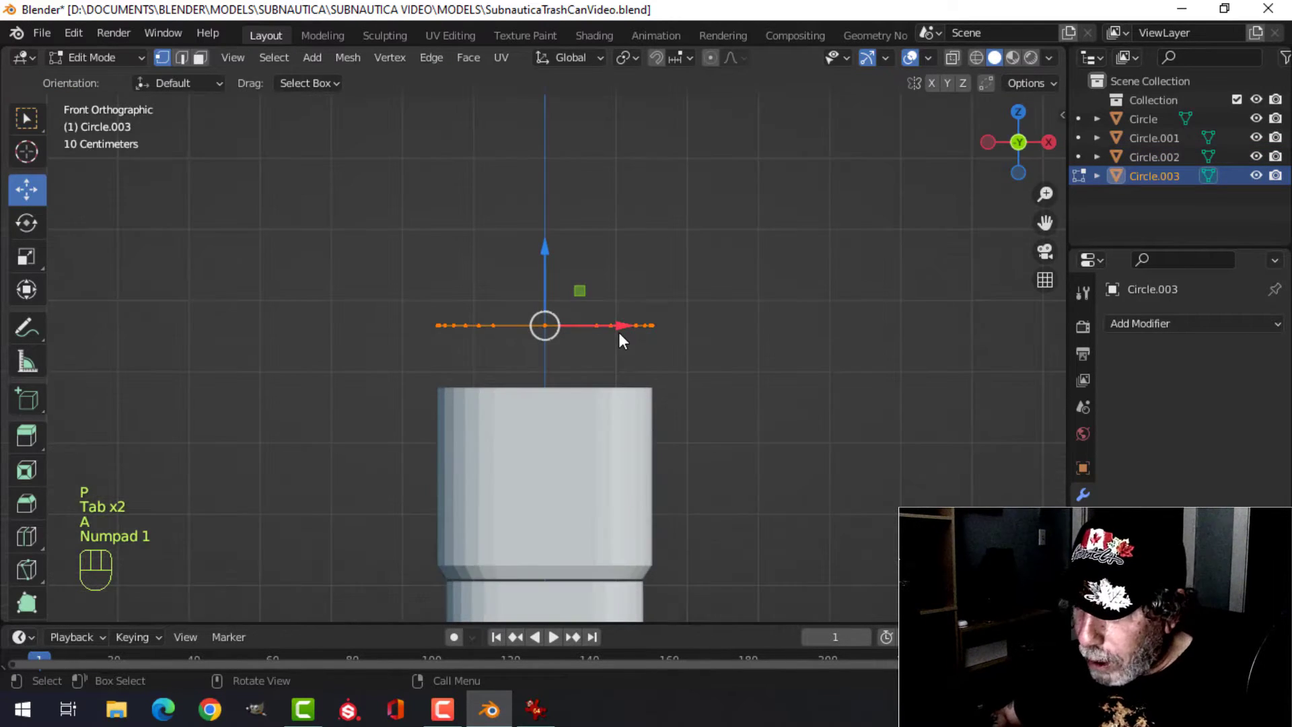
pyautogui.scroll(3, 614, 346)
pyautogui.press('e')
pyautogui.rightClick(605, 367)
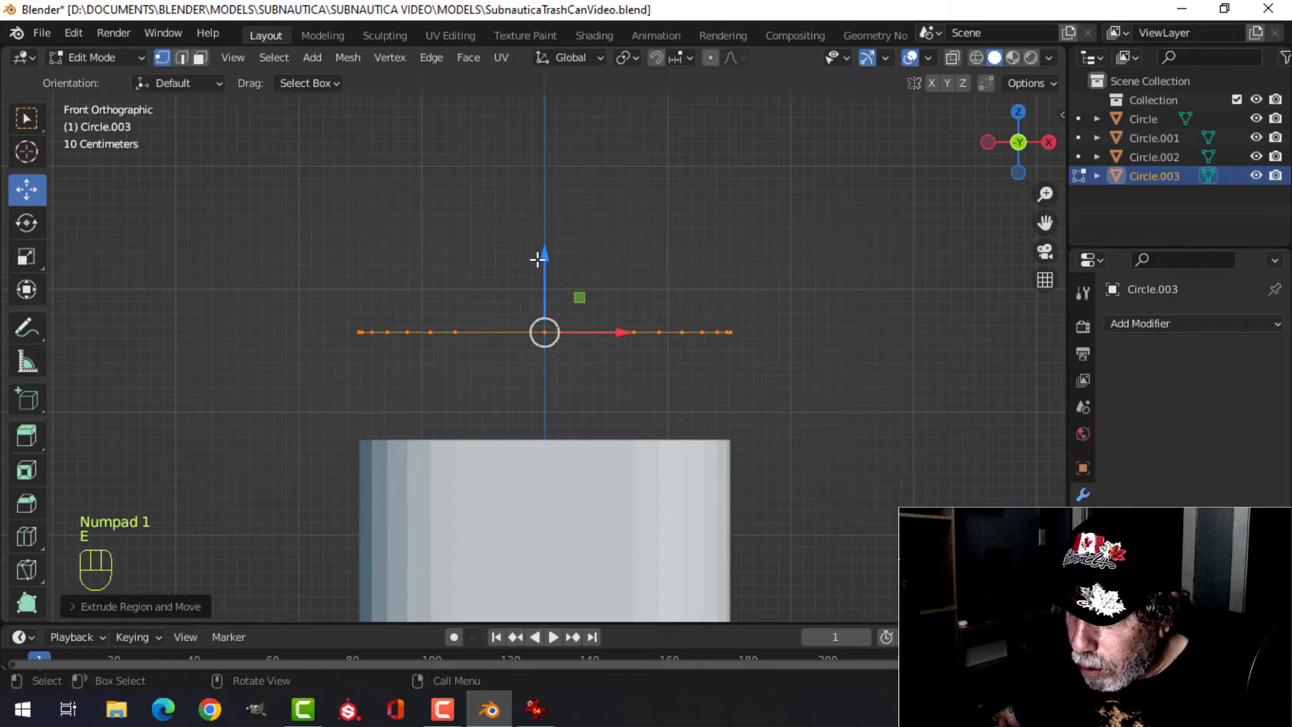
pyautogui.moveTo(544, 260); pyautogui.dragTo(548, 220)
# Step: Extrude the lid's upper edge slightly higher and scale it inward to about 0.89 to form a sloped band
pyautogui.press('e')
pyautogui.press('s')
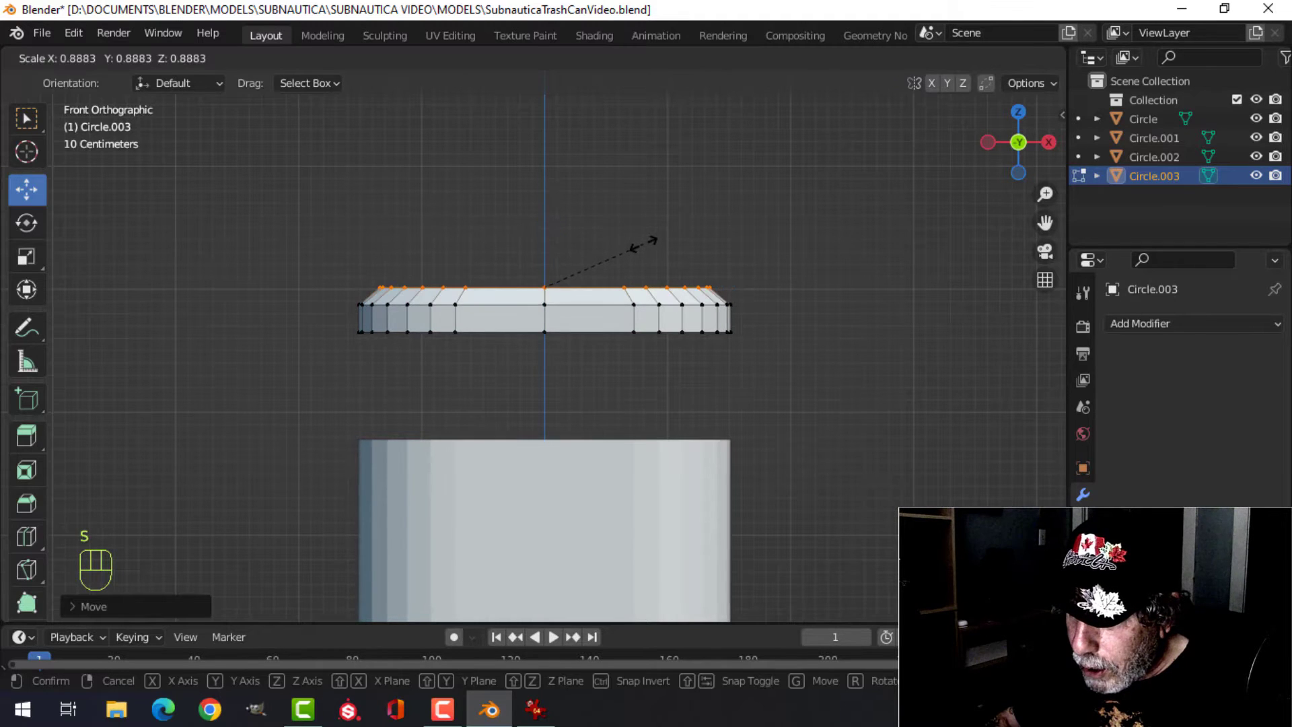
pyautogui.click(645, 244)
# Step: Narrow the lid's top edge loop slightly along the Y axis and fill it with a face
pyautogui.press('KP_7')
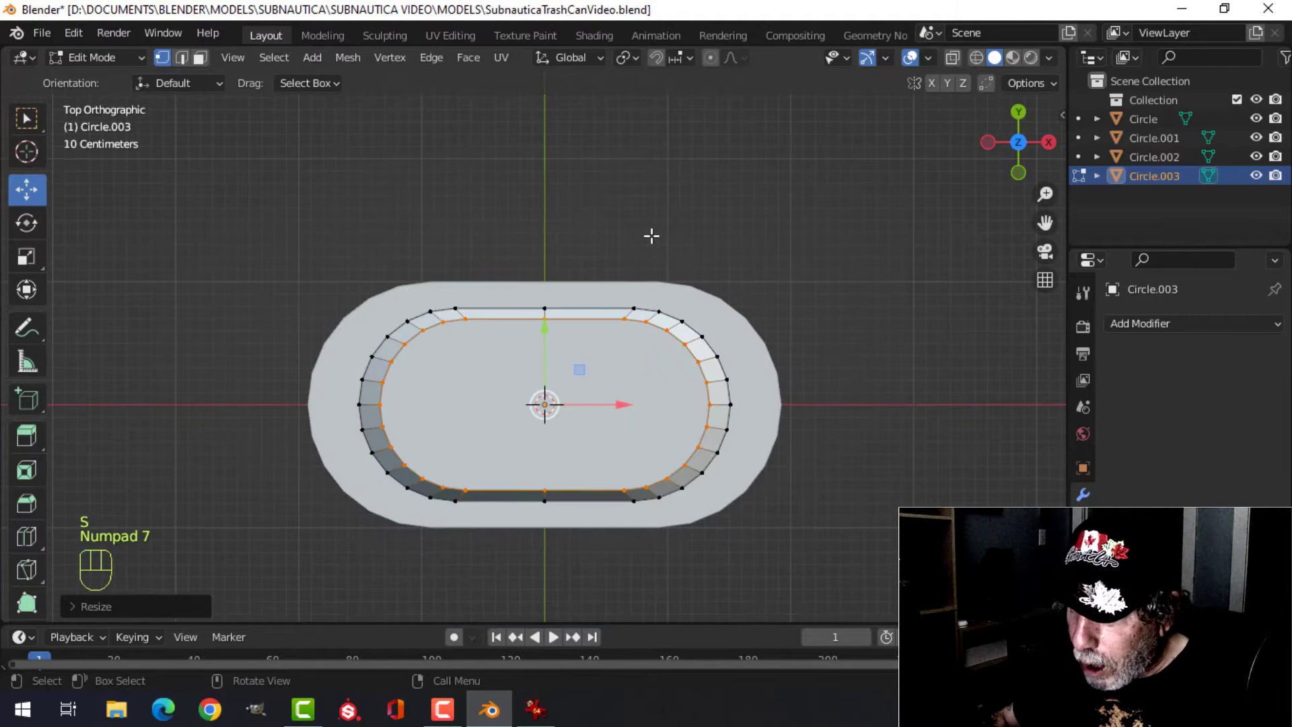
pyautogui.press('s')
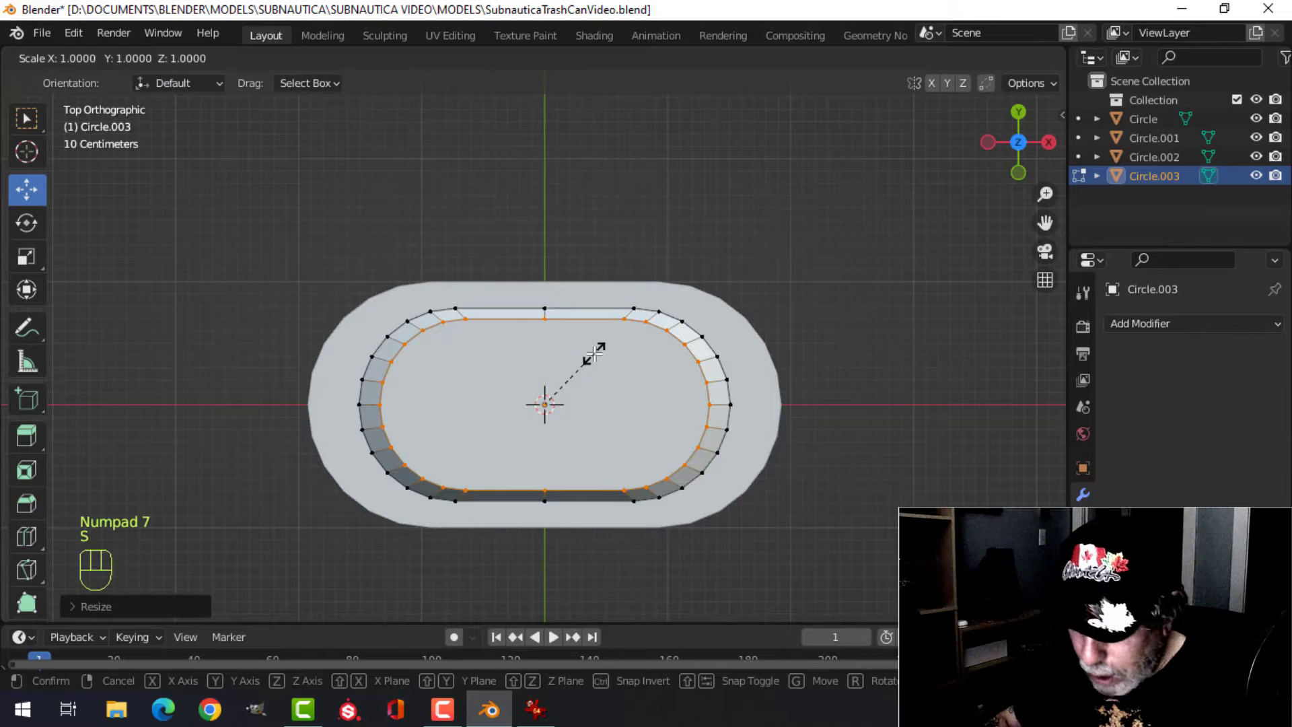
pyautogui.press('y')
pyautogui.click(589, 363)
pyautogui.press('f')
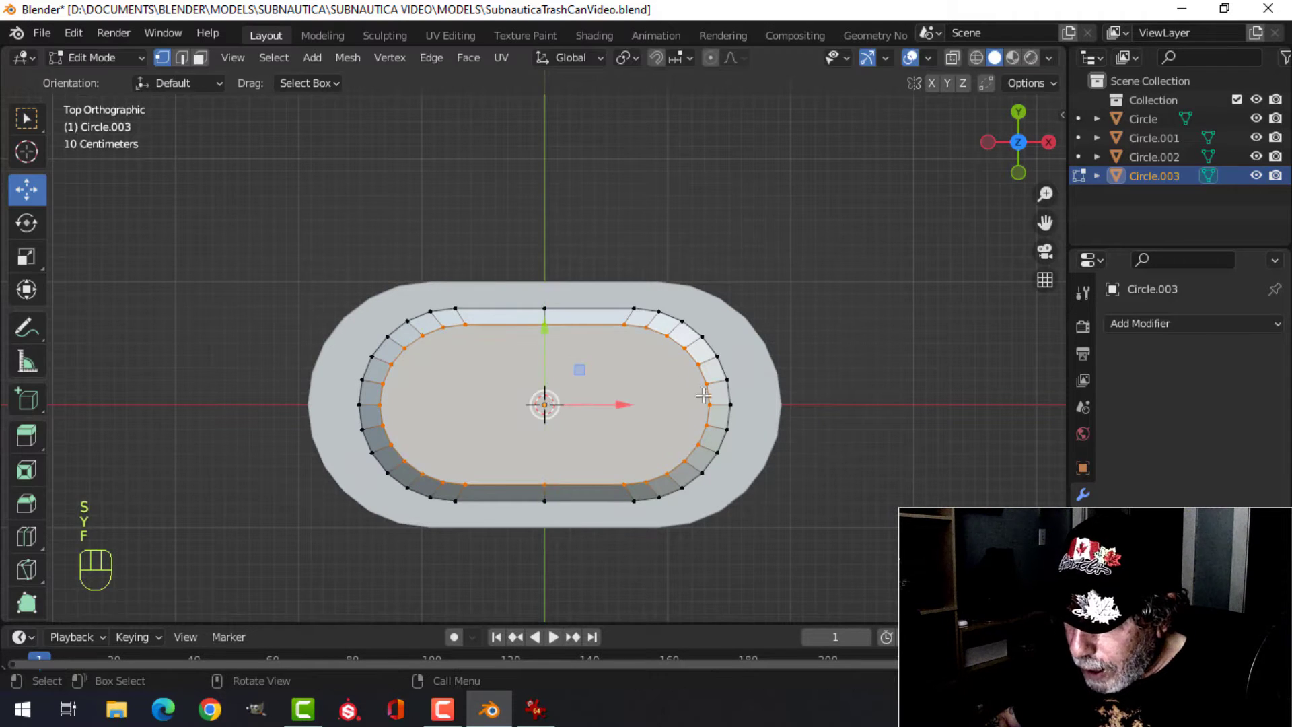
# Step: Dissolve the middle vertical edges on the lid's two long straight sides
pyautogui.moveTo(589, 363); pyautogui.dragTo(681, 198, button='middle')
pyautogui.keyDown('shift'); pyautogui.moveTo(619, 327); pyautogui.dragTo(621, 282, button='middle'); pyautogui.keyUp('shift')
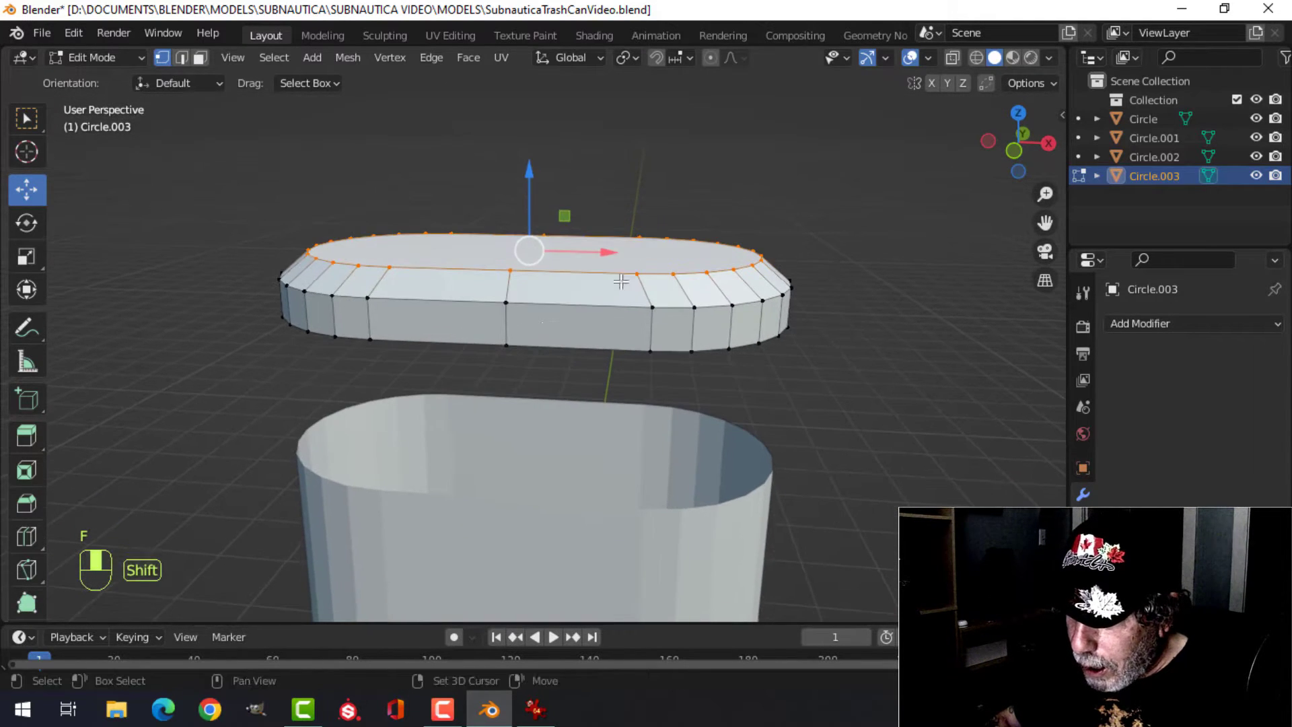
pyautogui.press('2')
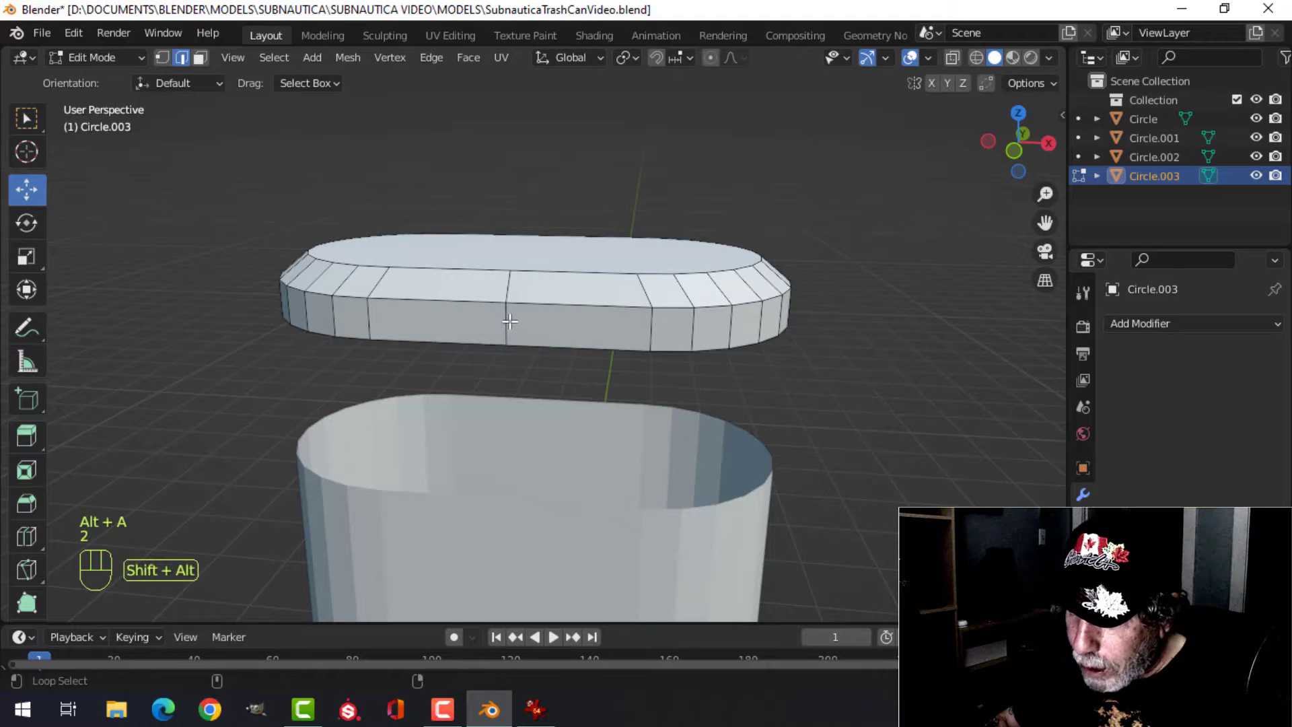
pyautogui.moveTo(805, 296); pyautogui.dragTo(555, 276, button='middle')
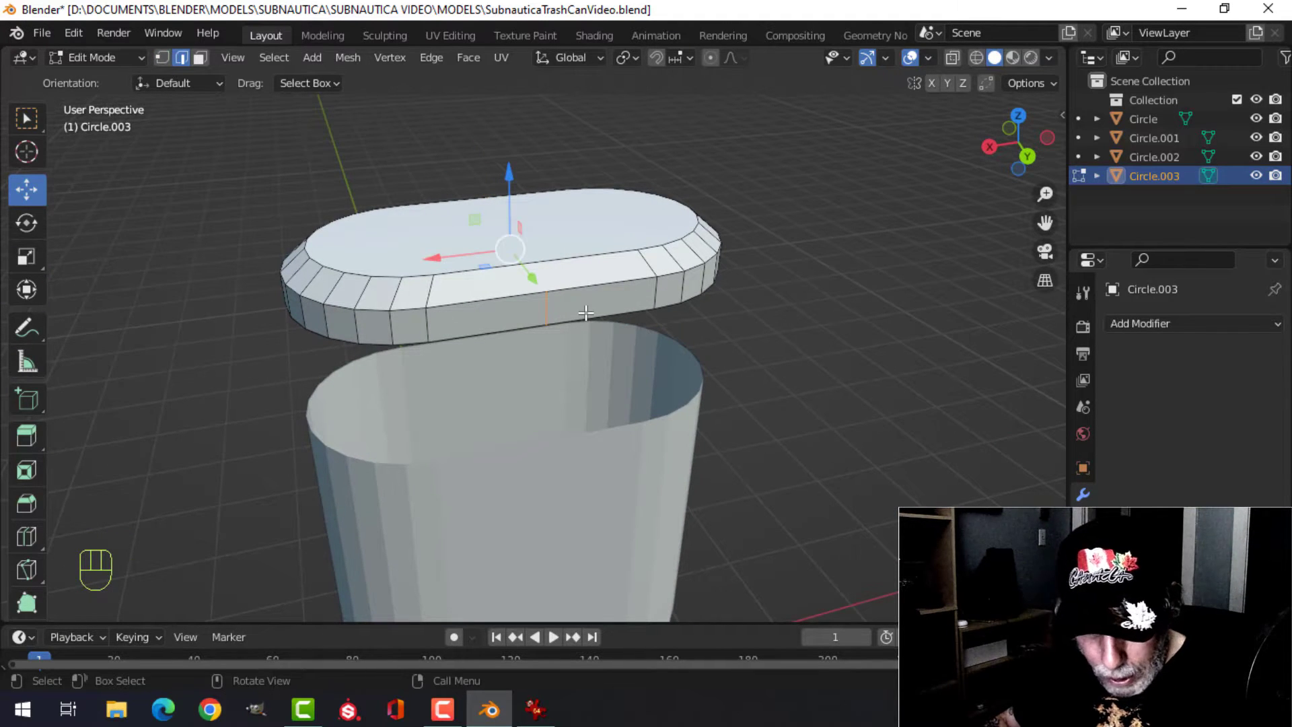
pyautogui.press('x')
pyautogui.click(509, 361)
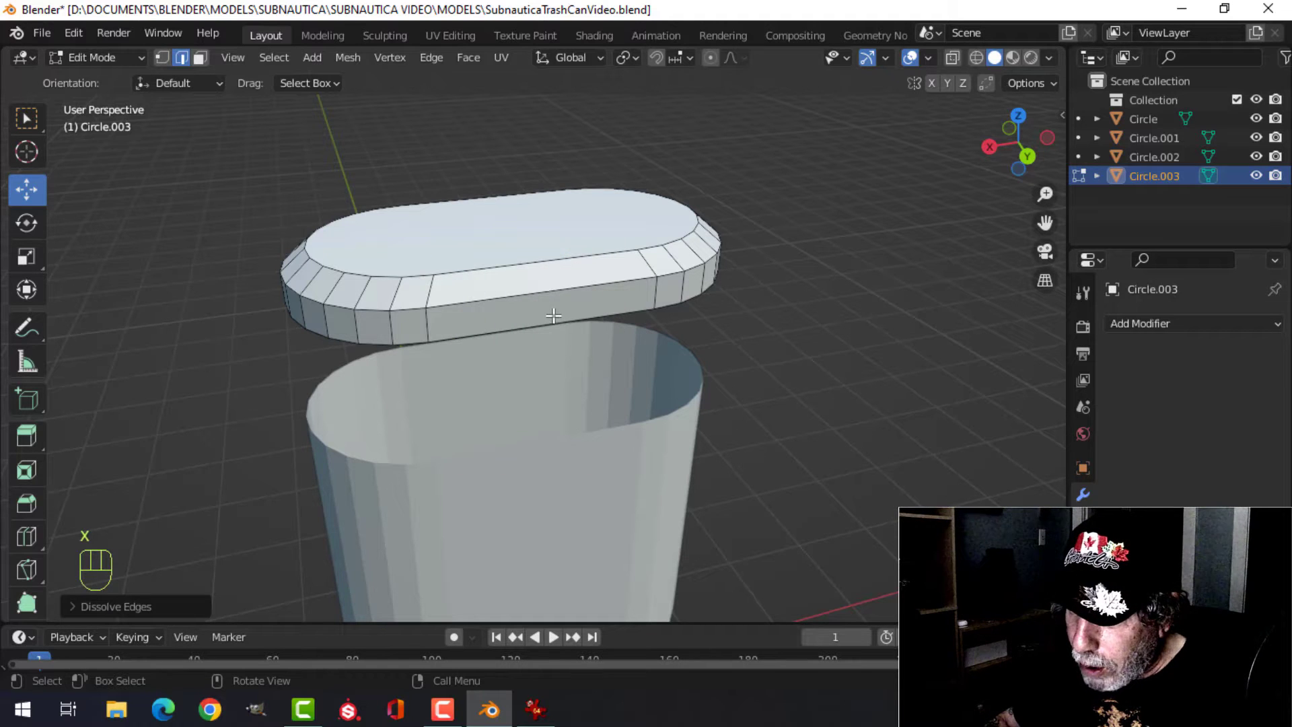
# Step: Bevel the edge loop between the lid's vertical side and sloped band with two segments, about 0.015 m wide
pyautogui.keyDown('alt'); pyautogui.click(503, 295); pyautogui.keyUp('alt')
pyautogui.scroll(2, 505, 295)
pyautogui.keyDown('shift'); pyautogui.moveTo(506, 295); pyautogui.dragTo(543, 300, button='middle'); pyautogui.keyUp('shift')
pyautogui.moveTo(566, 309); pyautogui.dragTo(606, 312, button='middle')
pyautogui.hotkey('ctrl', 'b')
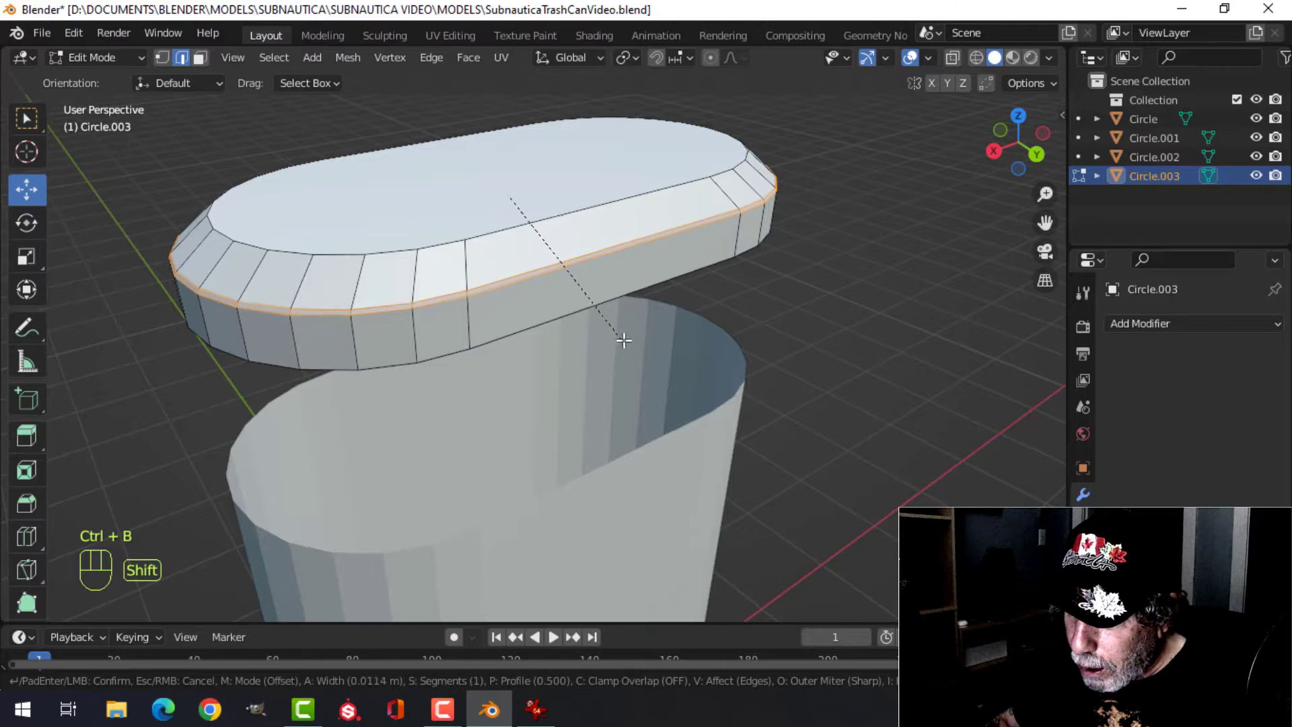
pyautogui.scroll(1, 629, 344)
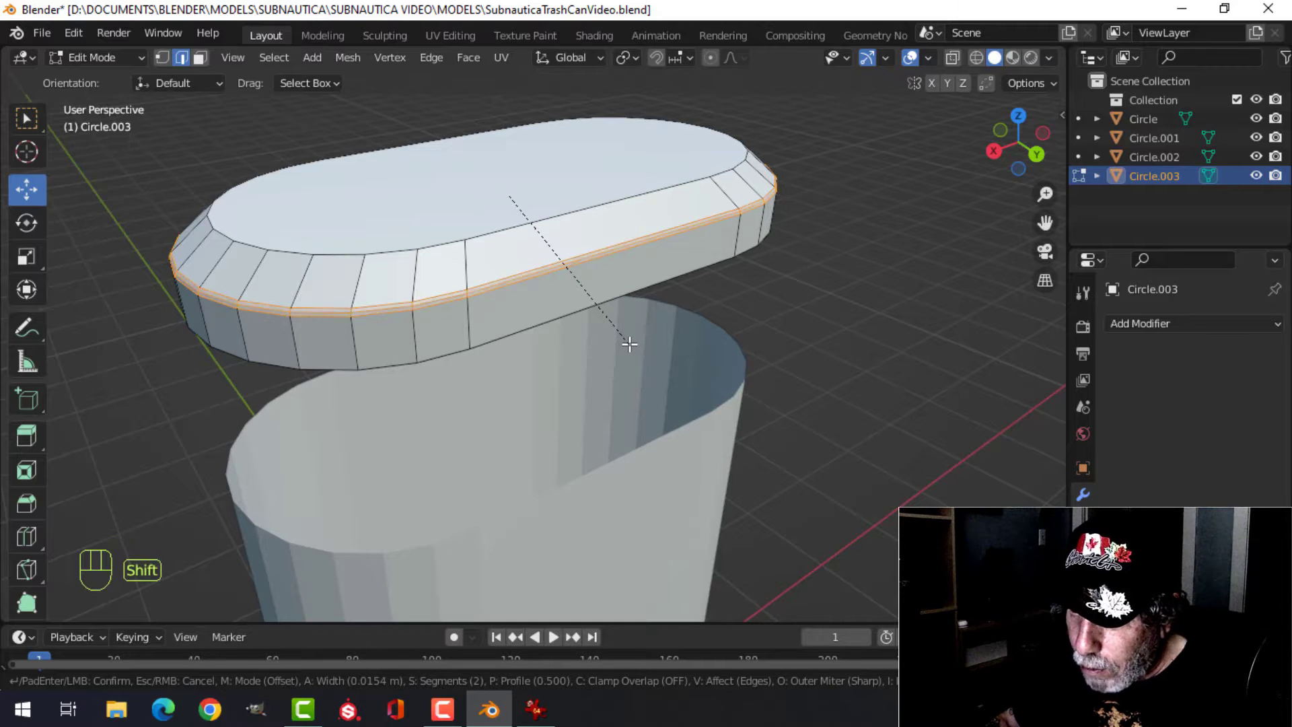
pyautogui.click(628, 343)
# Step: Add one edge loop around the lid's sloped band and slide it toward the top face
pyautogui.hotkey('alt', 'a')
pyautogui.hotkey('ctrl', 'r')
pyautogui.click(465, 263)
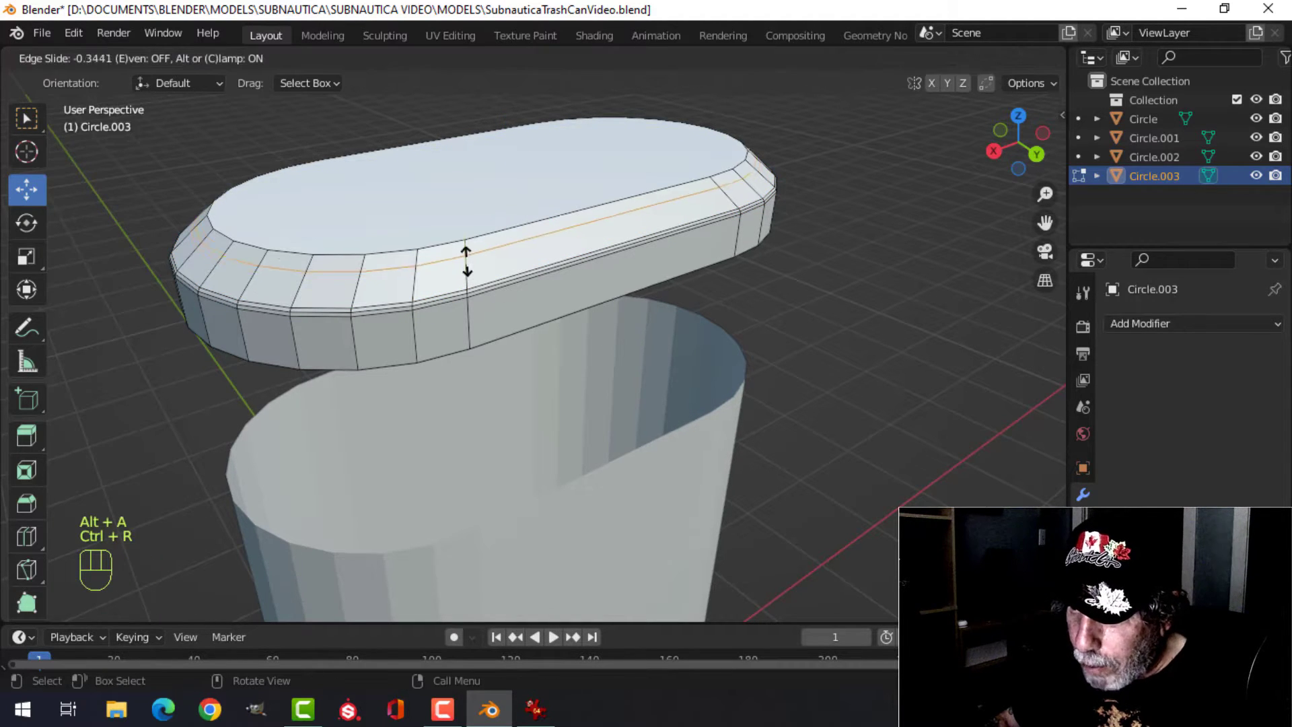
pyautogui.click(467, 260)
# Step: Return to Object Mode and apply smooth shading to the lid
pyautogui.press('Tab')
pyautogui.scroll(-3, 512, 283)
pyautogui.moveTo(522, 293); pyautogui.dragTo(653, 296, button='middle')
pyautogui.rightClick(494, 272)
pyautogui.click(494, 272)
pyautogui.hotkey('alt', 'a')
pyautogui.scroll(-3, 663, 313)
# Step: Add a Weighted Normal modifier to the lid and enable Auto Smooth for its normals
pyautogui.click(618, 282)
pyautogui.click(1151, 324)
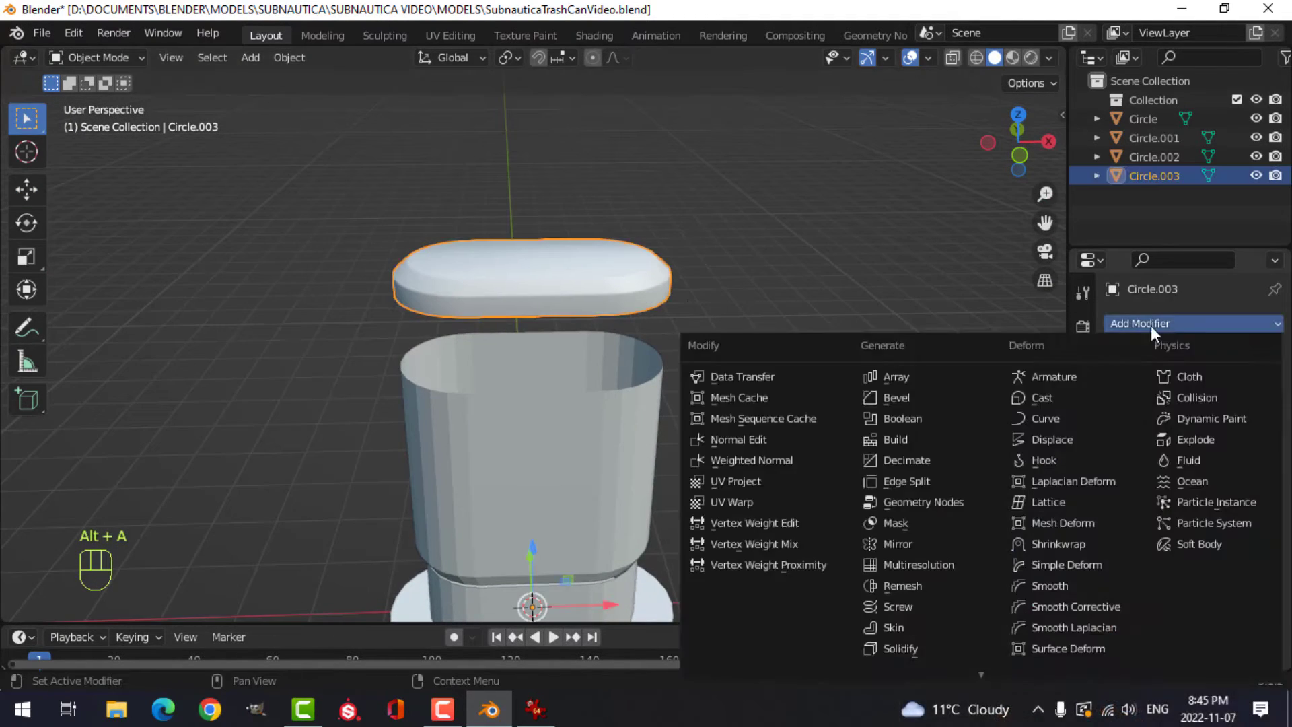
pyautogui.click(757, 460)
pyautogui.click(1082, 601)
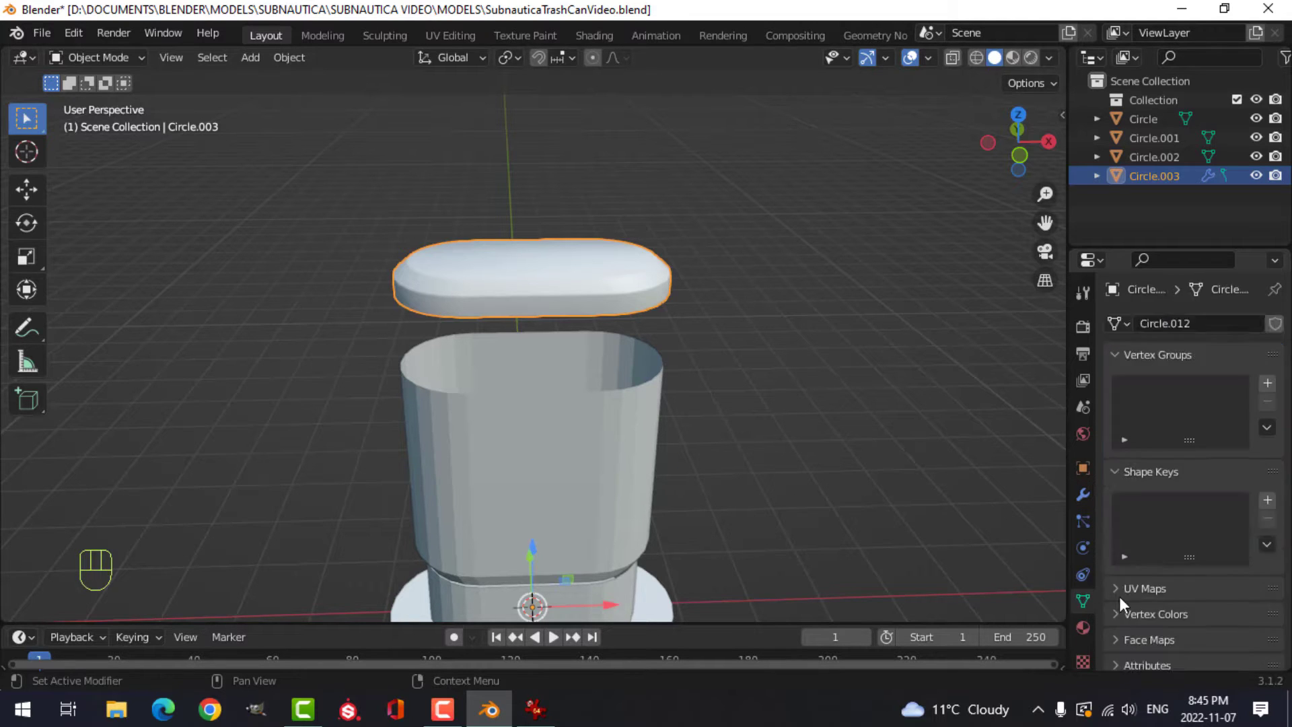
pyautogui.scroll(-3, 1137, 592)
pyautogui.click(1179, 605)
pyautogui.hotkey('alt', 'a')
# Step: Apply smooth shading to the tall upper body of the trash can
pyautogui.moveTo(730, 443); pyautogui.dragTo(715, 404, button='middle')
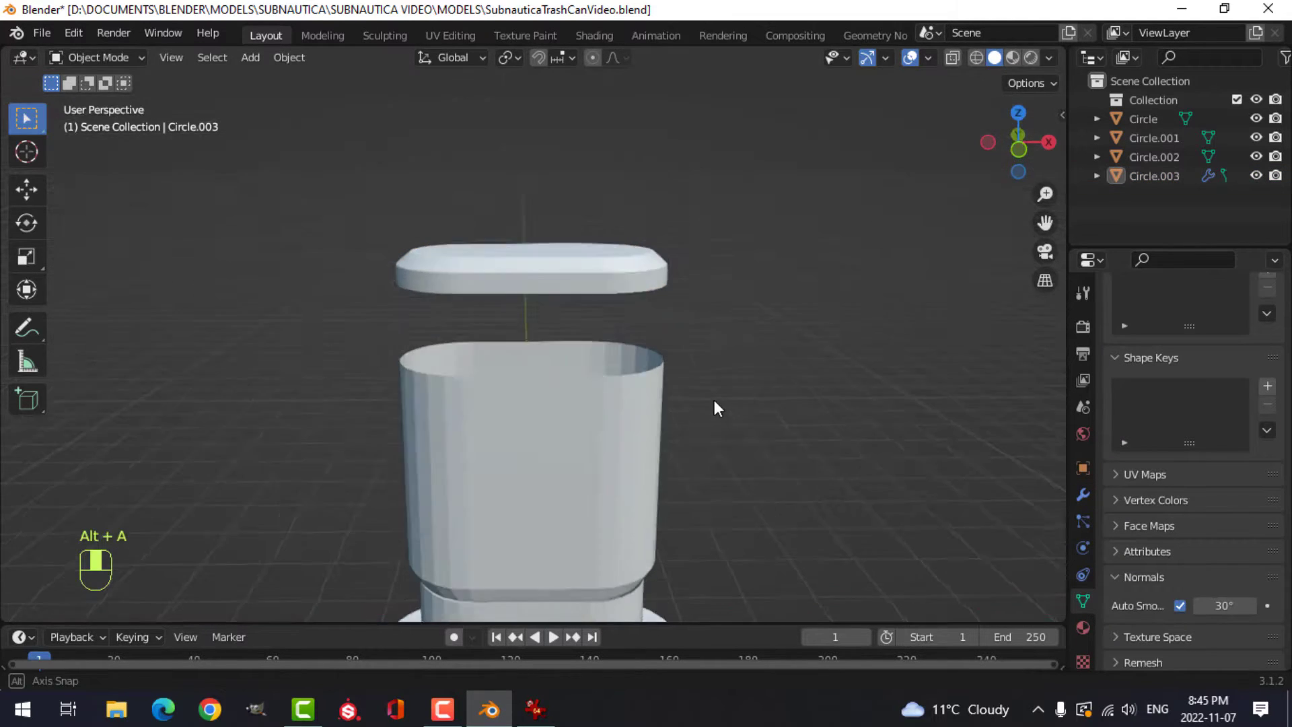
pyautogui.click(558, 430)
pyautogui.rightClick(558, 434)
pyautogui.click(540, 344)
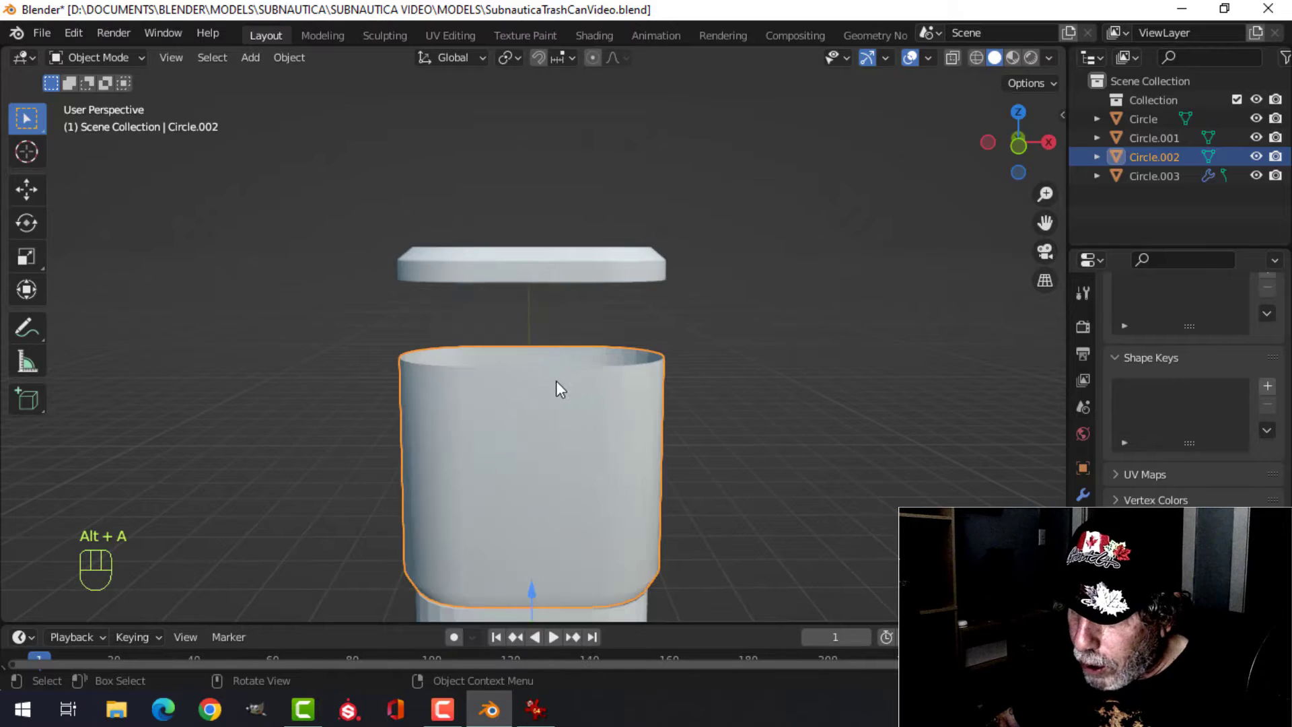
# Step: Apply smooth shading to the short lower body above the base plate
pyautogui.scroll(-2, 572, 404)
pyautogui.hotkey('alt', 'a')
pyautogui.keyDown('shift'); pyautogui.moveTo(600, 448); pyautogui.dragTo(551, 495, button='middle'); pyautogui.keyUp('shift')
pyautogui.click(543, 474)
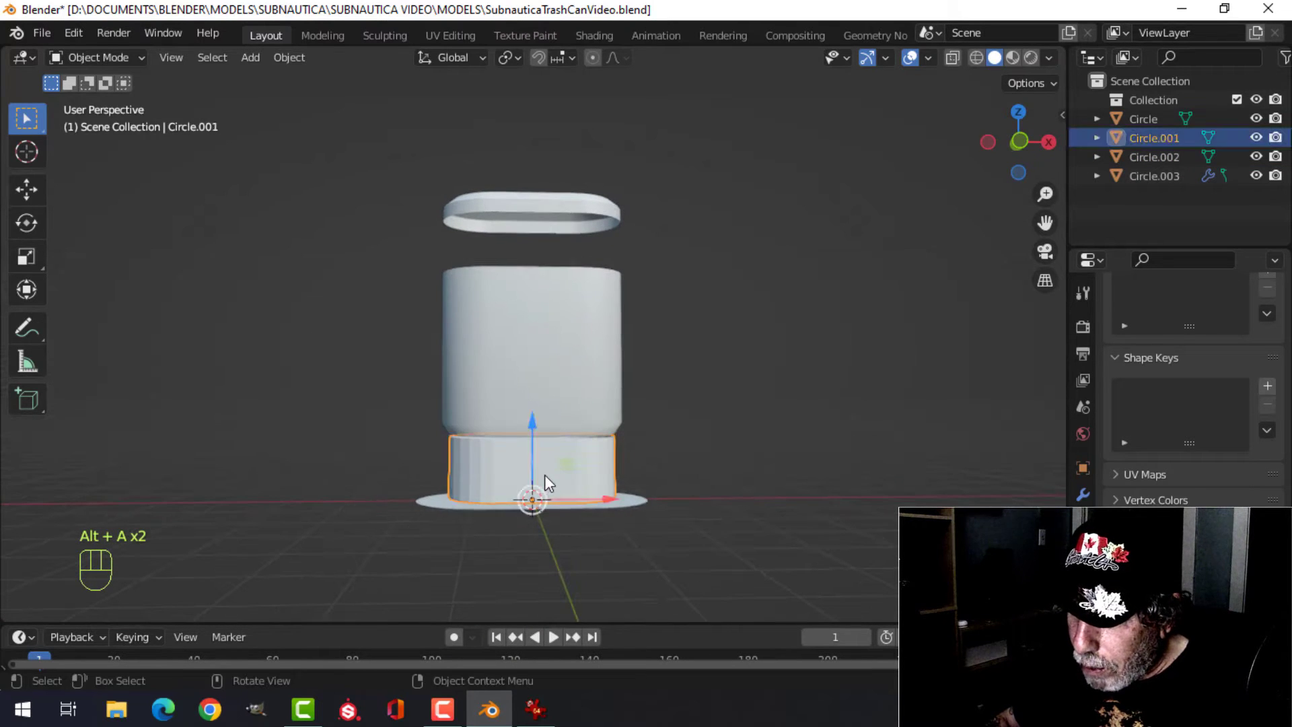
pyautogui.rightClick(541, 471)
pyautogui.click(494, 342)
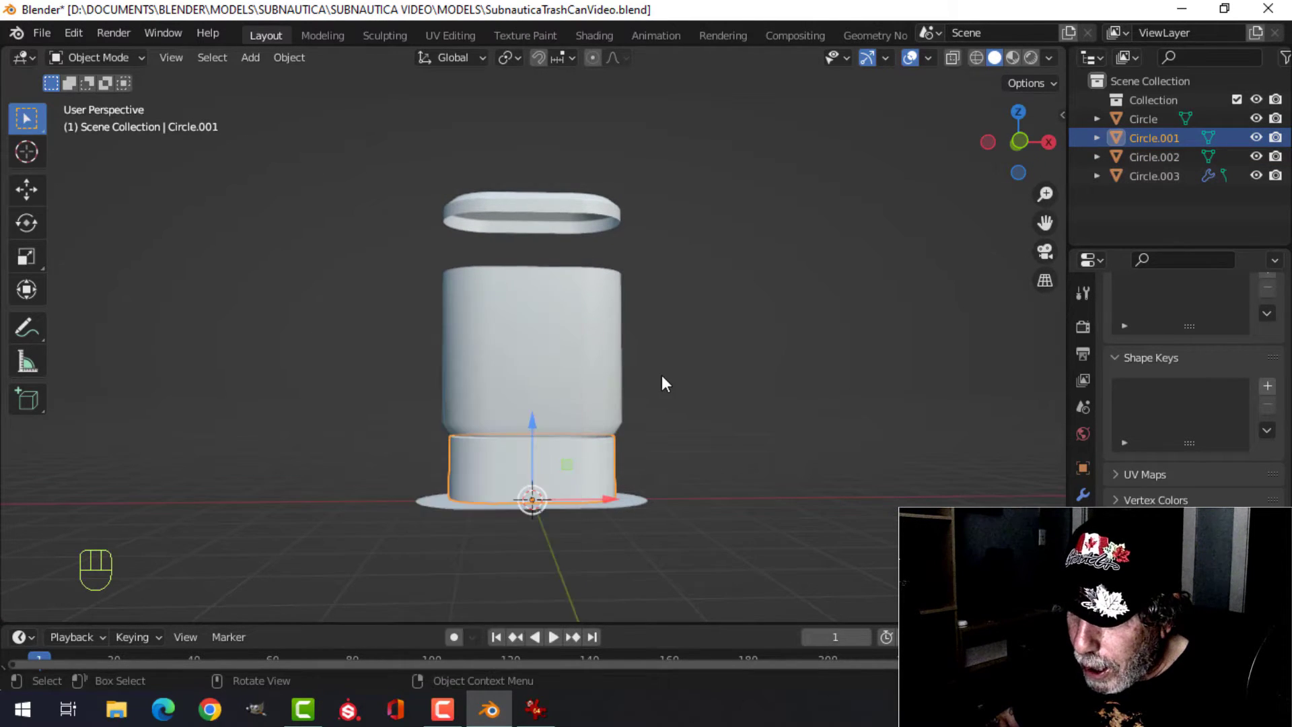
# Step: Duplicate the lid's bottom edge loop and move the copy slightly below the lid
pyautogui.hotkey('alt', 'a')
pyautogui.moveTo(661, 375); pyautogui.dragTo(561, 413, button='middle')
pyautogui.scroll(1, 548, 381)
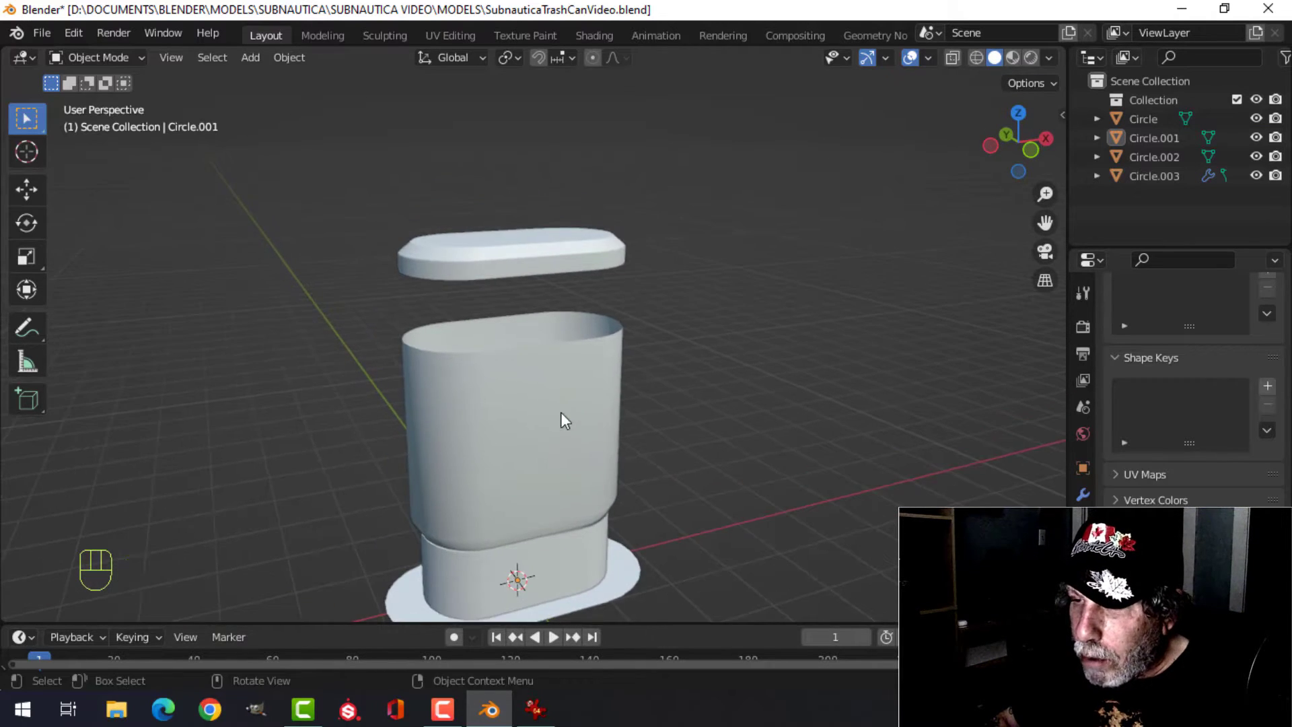
pyautogui.scroll(2, 539, 397)
pyautogui.keyDown('shift'); pyautogui.moveTo(488, 358); pyautogui.dragTo(567, 404, button='middle'); pyautogui.keyUp('shift')
pyautogui.click(529, 369)
pyautogui.press('Tab')
pyautogui.hotkey('alt', 'a')
pyautogui.keyDown('alt'); pyautogui.keyDown('shift'); pyautogui.click(569, 374); pyautogui.keyUp('shift'); pyautogui.keyUp('alt')
pyautogui.scroll(-3, 587, 402)
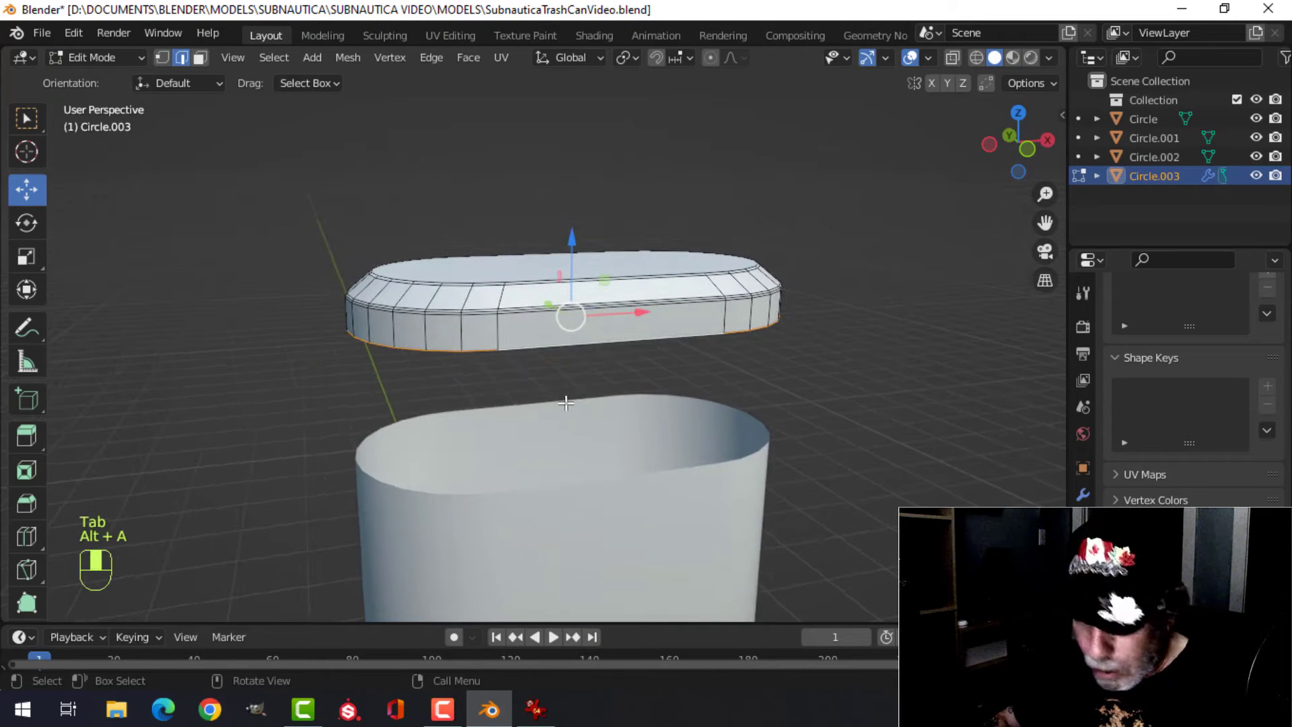
pyautogui.hotkey('shift', 'd')
pyautogui.rightClick(567, 406)
pyautogui.click(571, 276)
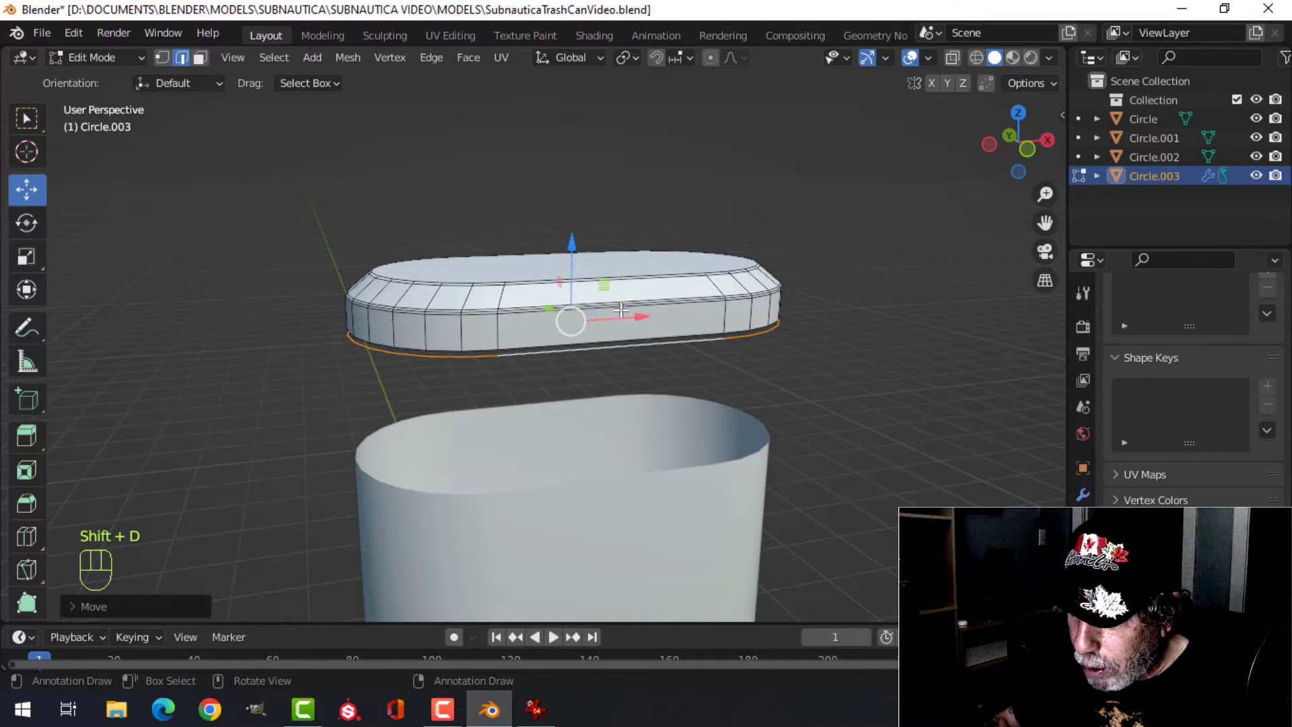
# Step: Enlarge the duplicated loop slightly, separate it into its own object and open that object for editing
pyautogui.press('s')
pyautogui.click(671, 351)
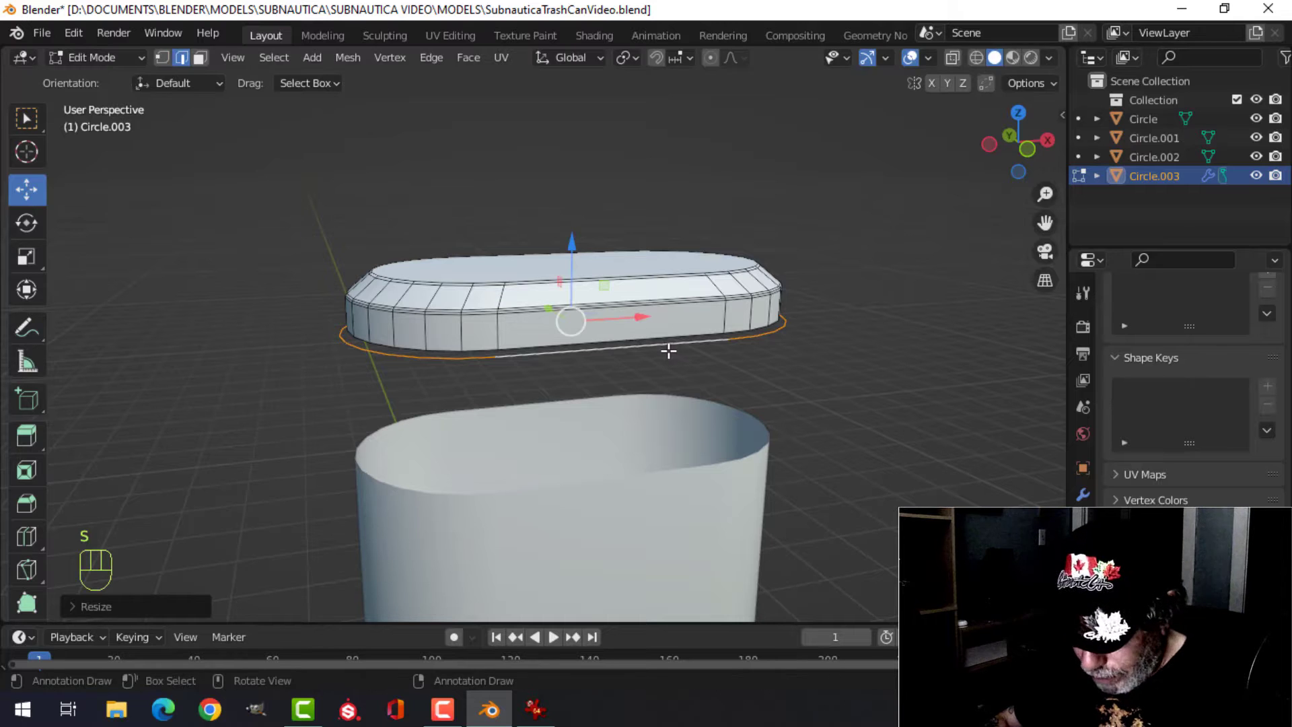
pyautogui.press('p')
pyautogui.click(577, 349)
pyautogui.press('Tab')
pyautogui.click(578, 359)
pyautogui.press('Tab')
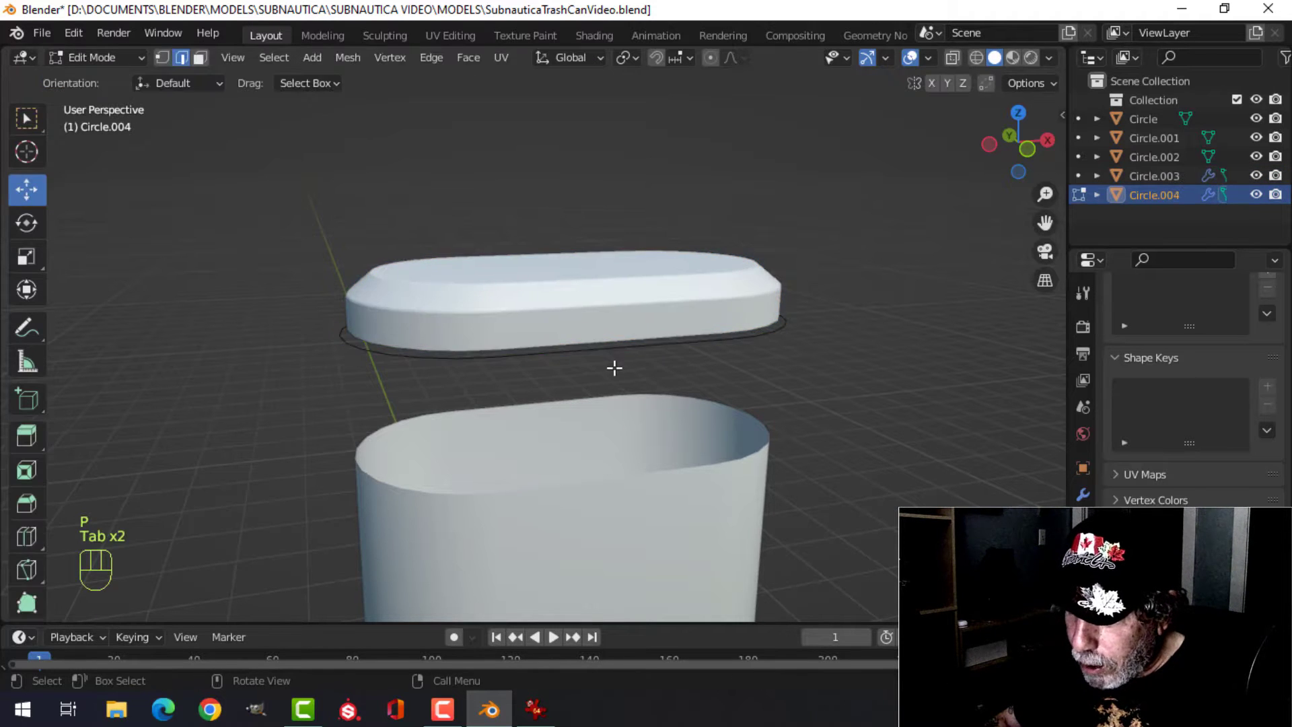
# Step: Stretch the separated loop slightly along Y so its gap around the lid looks even from above
pyautogui.press('a')
pyautogui.moveTo(620, 378); pyautogui.dragTo(578, 408, button='middle')
pyautogui.press('KP_7')
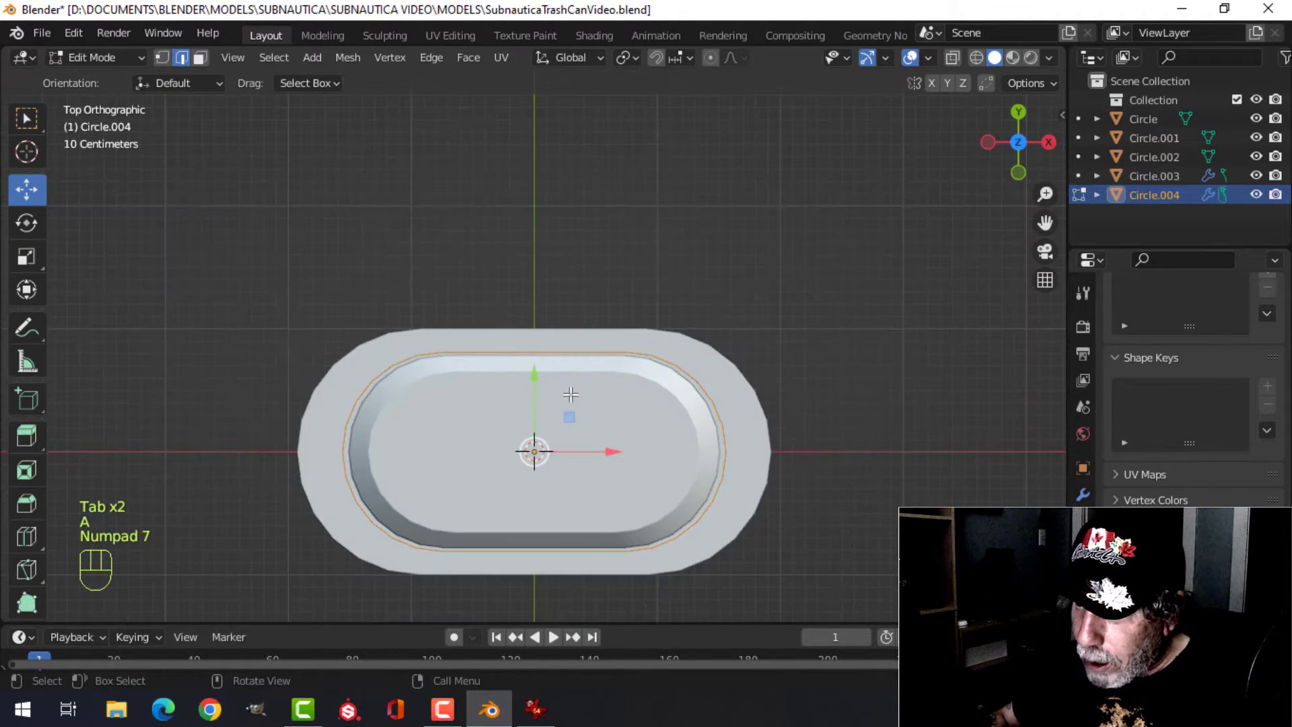
pyautogui.press('s')
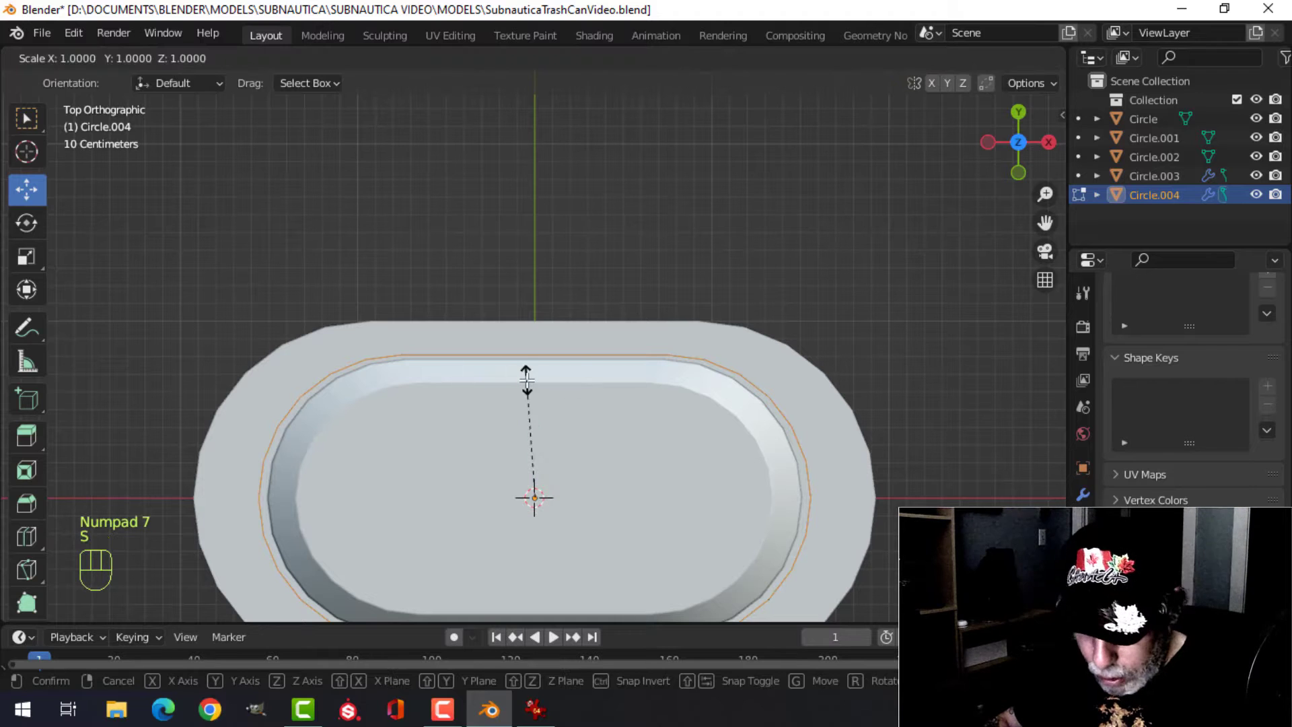
pyautogui.press('y')
pyautogui.click(530, 369)
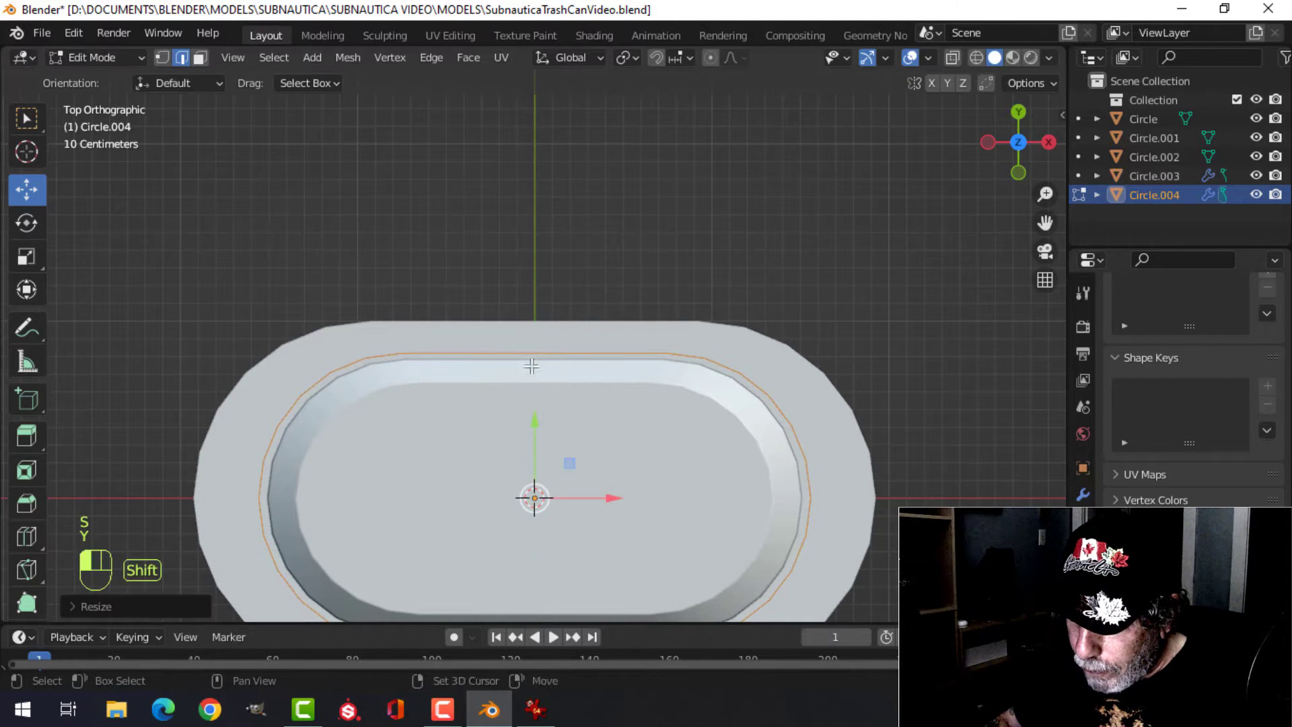
pyautogui.moveTo(530, 369); pyautogui.dragTo(535, 316, button='middle')
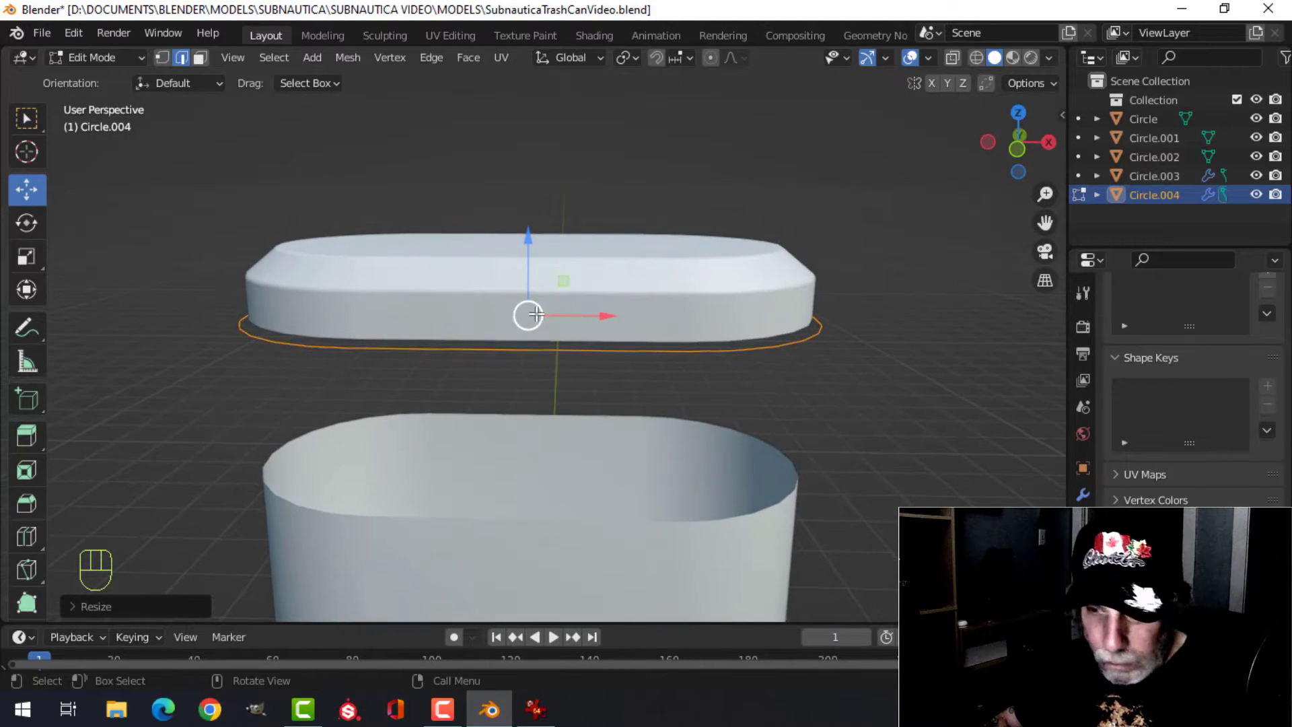
# Step: Extrude the loop vertically into a narrow band beneath the lid
pyautogui.press('1')
pyautogui.keyDown('shift'); pyautogui.moveTo(605, 335); pyautogui.dragTo(620, 309, button='middle'); pyautogui.keyUp('shift')
pyautogui.press('e')
pyautogui.rightClick(546, 270)
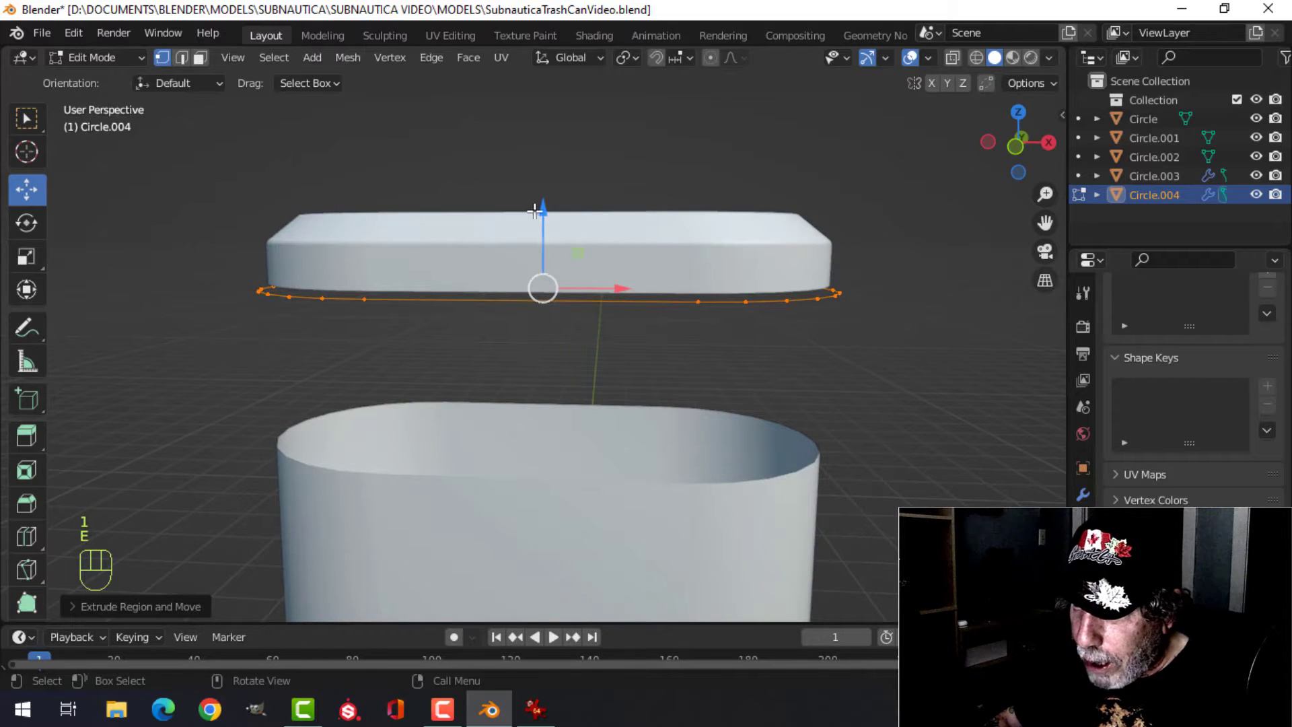
pyautogui.moveTo(534, 211); pyautogui.dragTo(541, 230)
# Step: Extrude the whole band in place and use Shrink/Fatten to give it thickness
pyautogui.press('a')
pyautogui.moveTo(541, 230); pyautogui.dragTo(634, 356, button='middle')
pyautogui.press('e')
pyautogui.rightClick(634, 357)
pyautogui.hotkey('alt', 's')
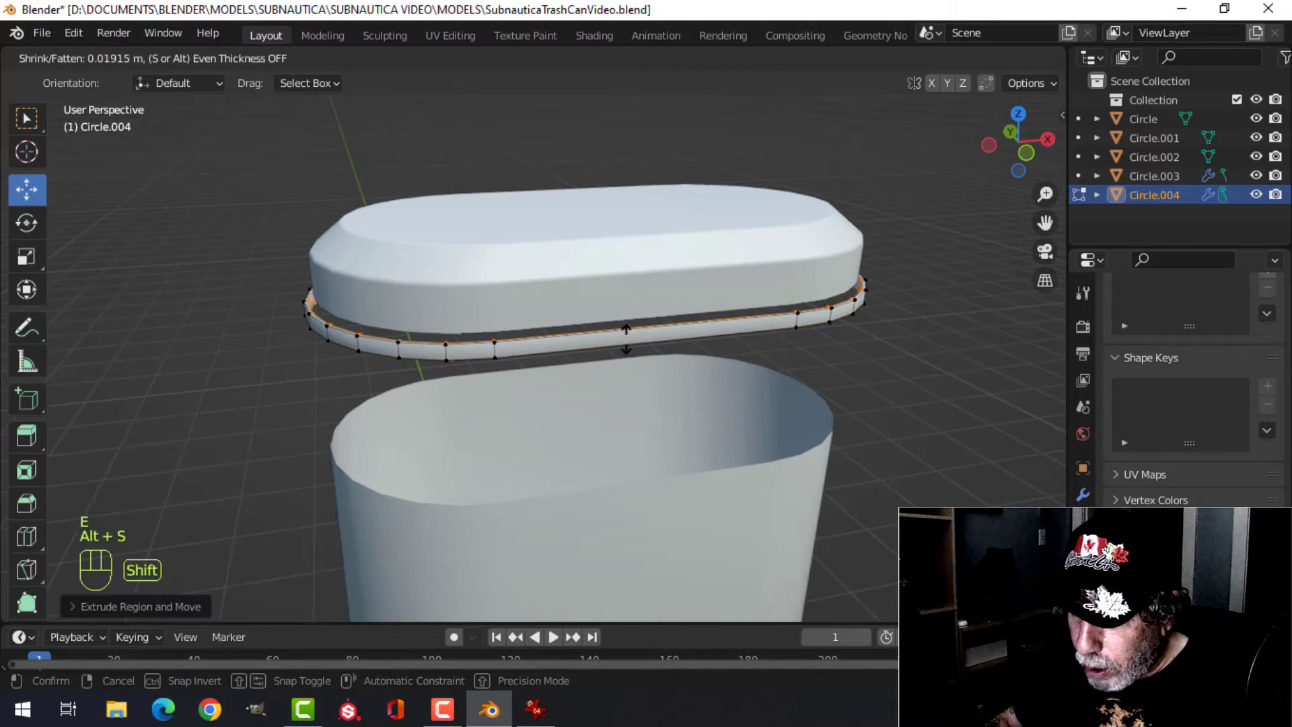
pyautogui.click(614, 302)
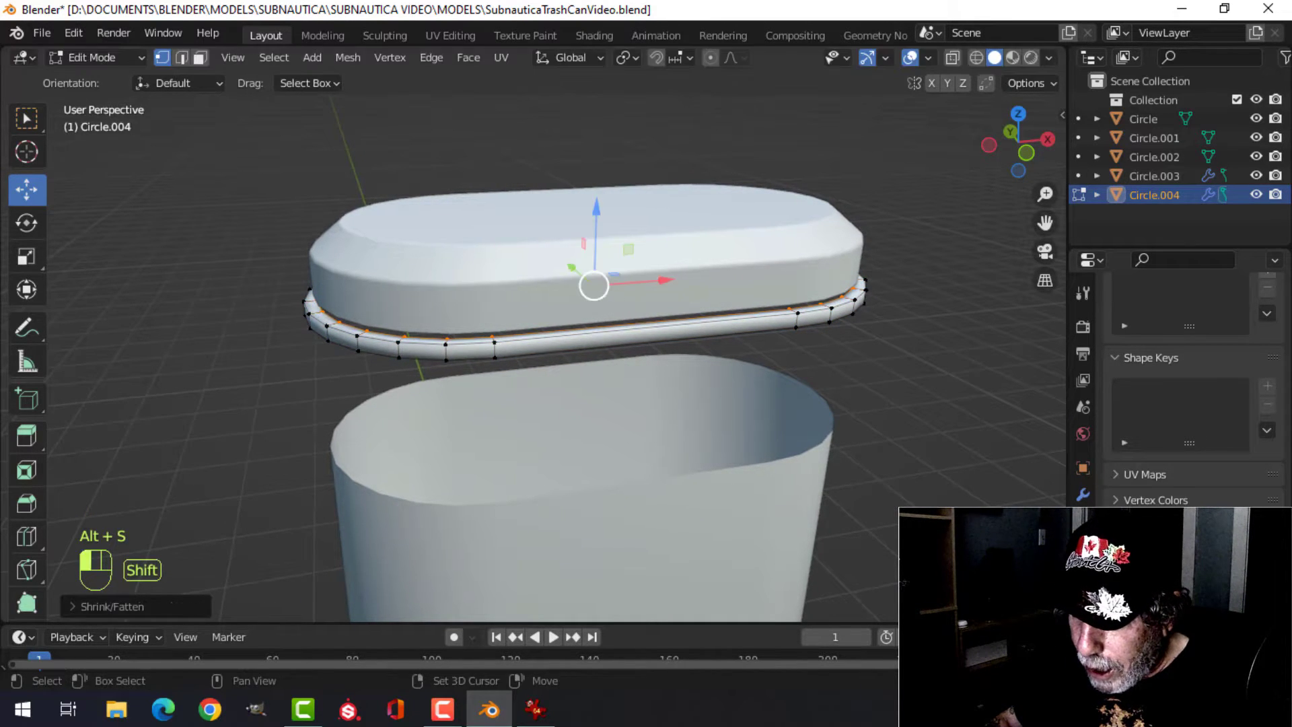
# Step: Raise the entire ring slightly so it wraps around the lid's lower edge, and return to Object Mode
pyautogui.press('a')
pyautogui.moveTo(601, 218); pyautogui.dragTo(600, 201)
pyautogui.scroll(-2, 576, 362)
pyautogui.press('Tab')
pyautogui.moveTo(575, 363); pyautogui.dragTo(585, 345, button='middle')
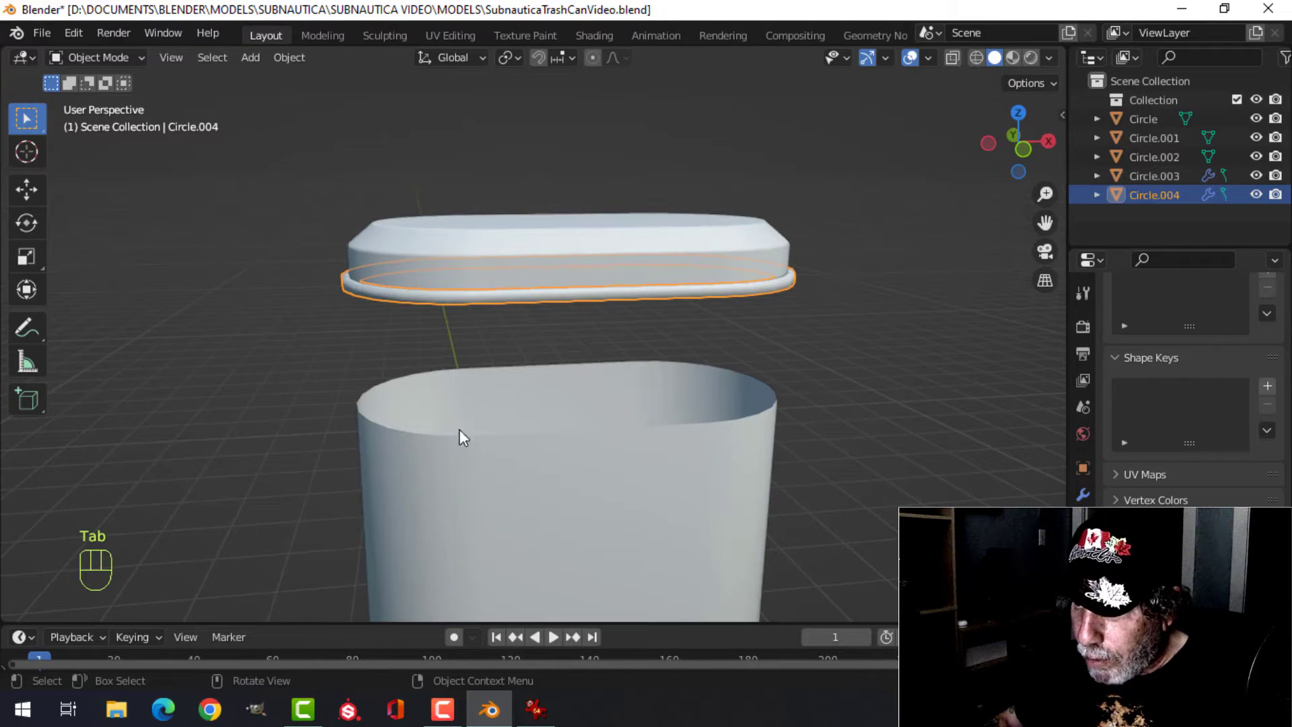
# Step: Isolate the lid's rim ring in Local View
pyautogui.scroll(-2, 463, 449)
pyautogui.scroll(-2, 553, 412)
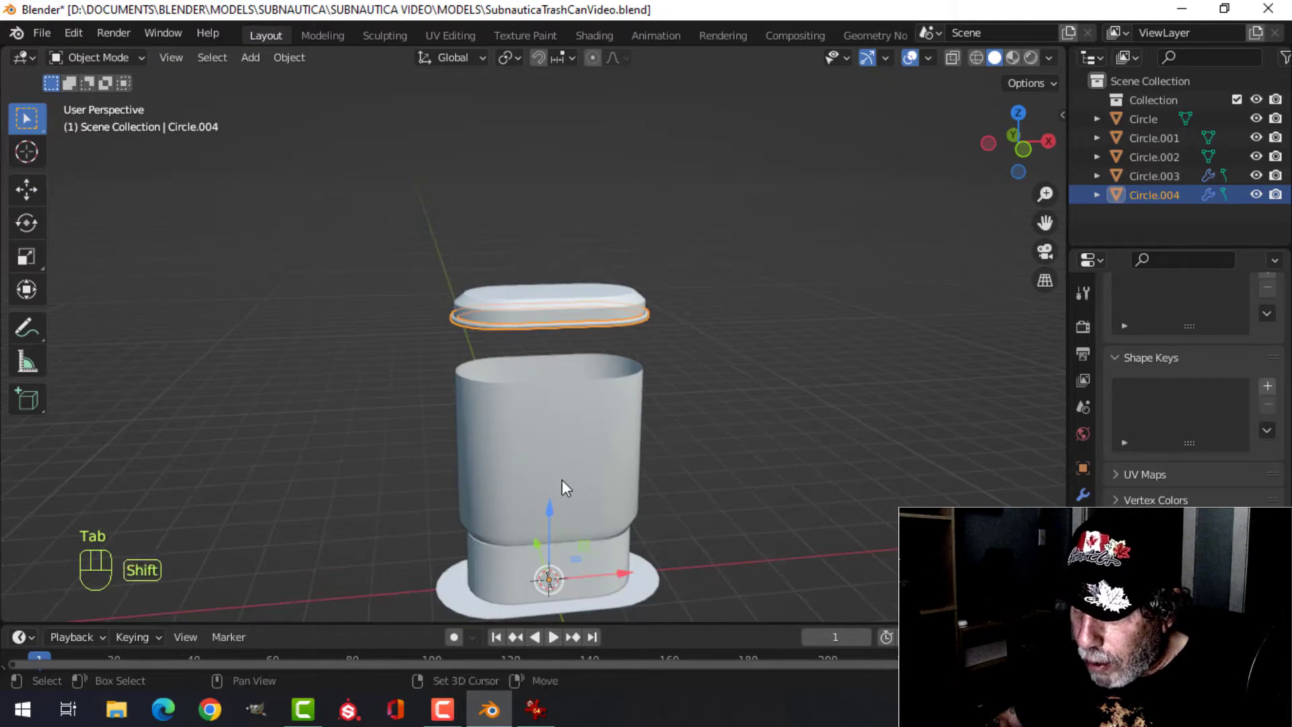
pyautogui.keyDown('shift'); pyautogui.scroll(-3, 563, 479); pyautogui.keyUp('shift')
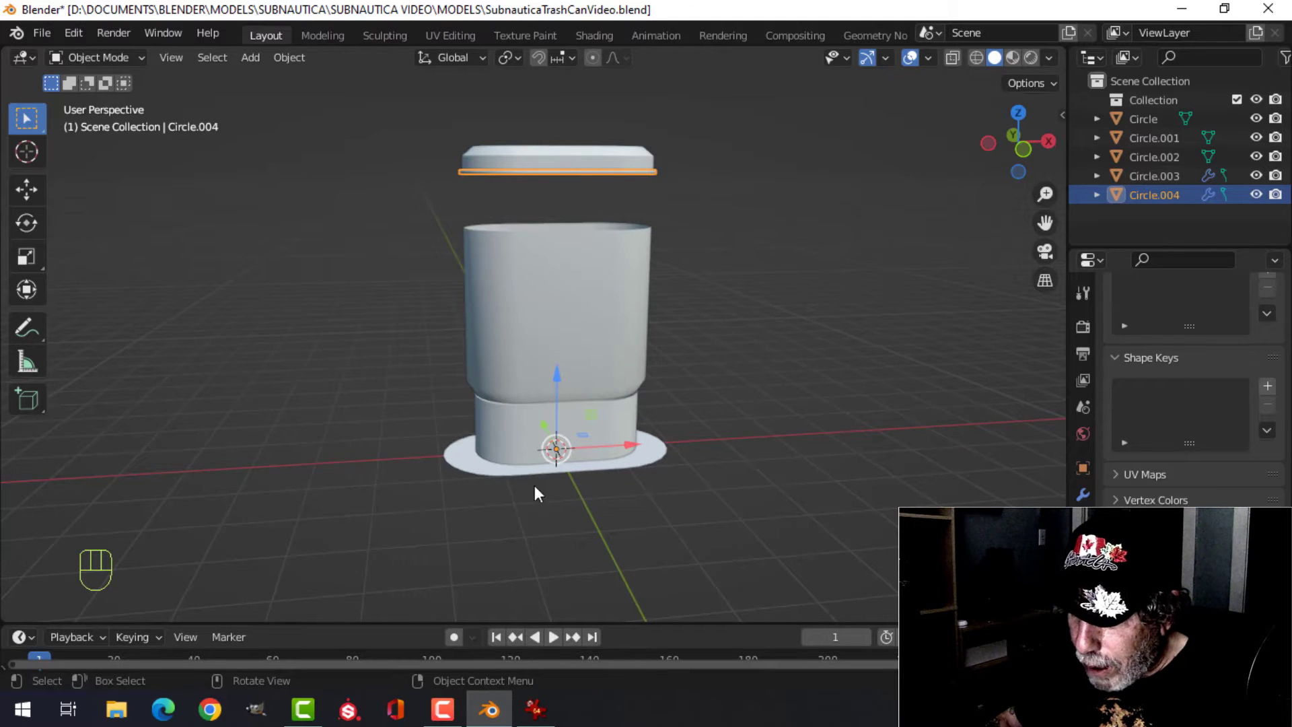
pyautogui.scroll(3, 607, 373)
pyautogui.keyDown('shift'); pyautogui.moveTo(607, 363); pyautogui.dragTo(579, 483, button='middle'); pyautogui.keyUp('shift')
pyautogui.scroll(3, 572, 431)
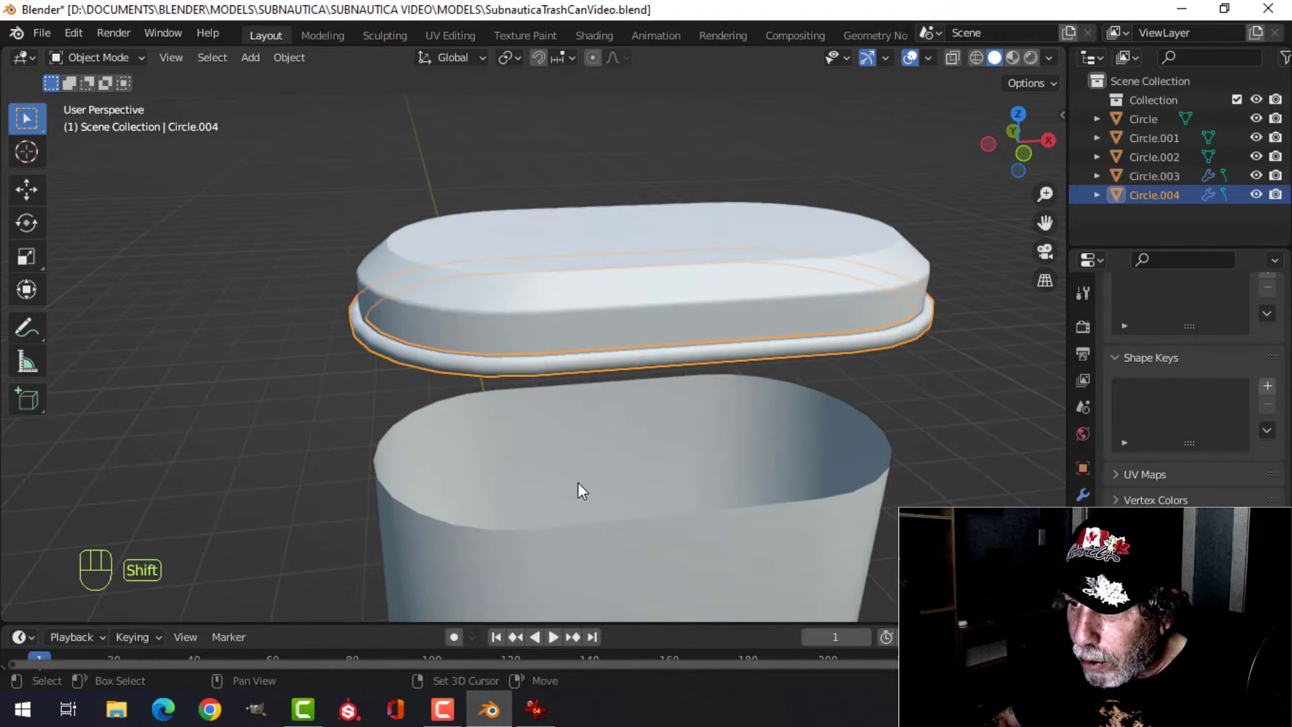
pyautogui.press('/')
pyautogui.scroll(3, 585, 431)
# Step: Bevel the rim ring's lengthwise edge loops with 2 segments and a width of about 0.008 m
pyautogui.press('Tab')
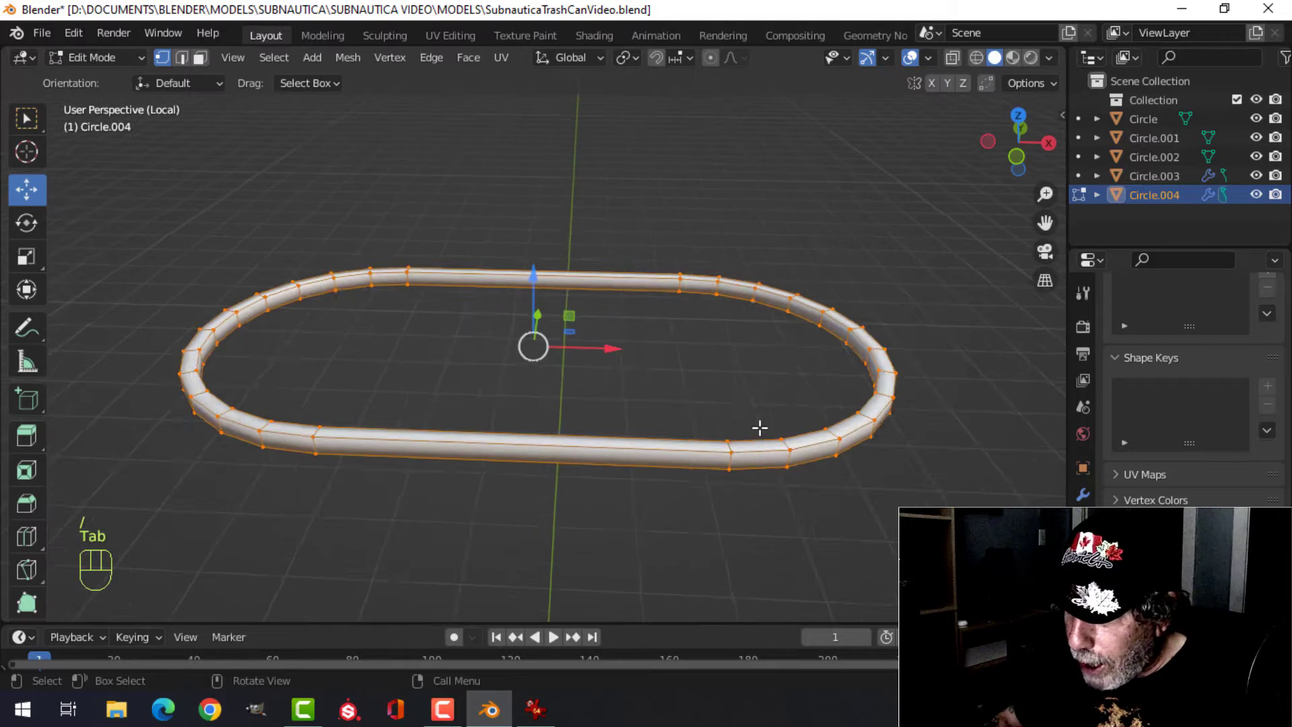
pyautogui.hotkey('alt', 'a')
pyautogui.press('2')
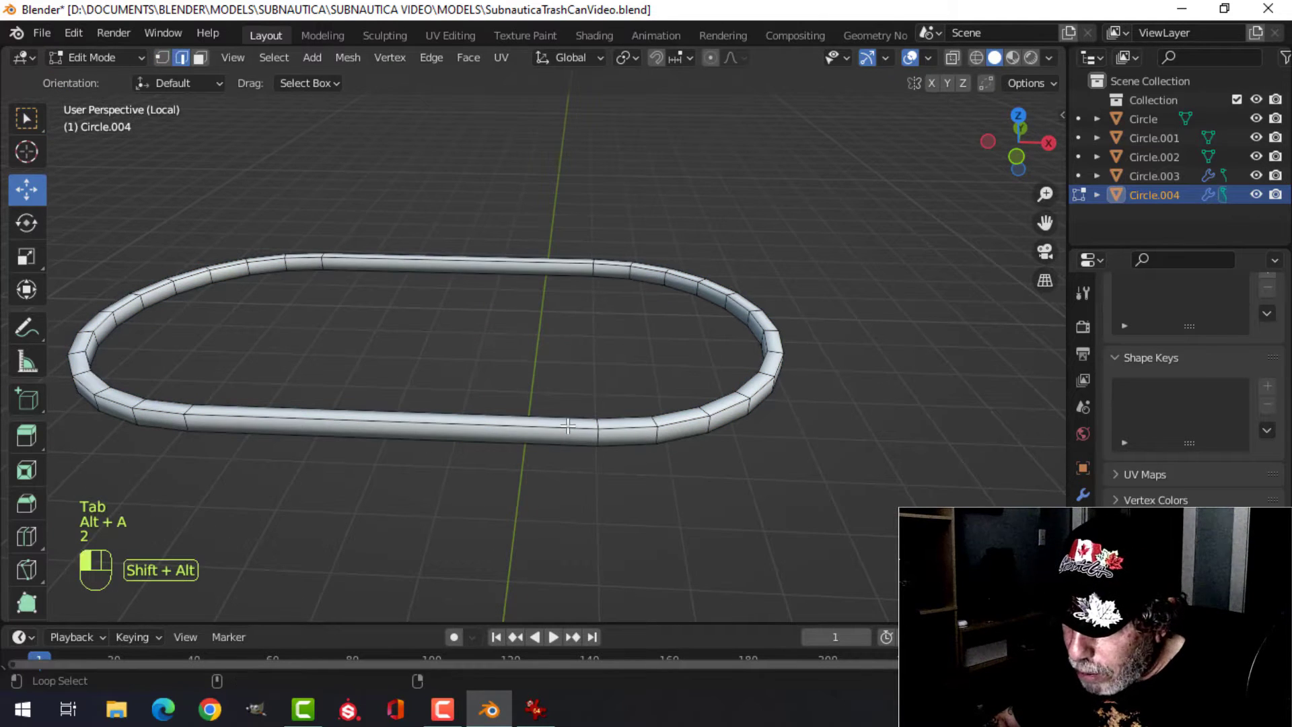
pyautogui.keyDown('alt'); pyautogui.keyDown('shift'); pyautogui.click(567, 425); pyautogui.keyUp('shift'); pyautogui.keyUp('alt')
pyautogui.keyDown('alt'); pyautogui.keyDown('shift'); pyautogui.click(587, 444); pyautogui.keyUp('shift'); pyautogui.keyUp('alt')
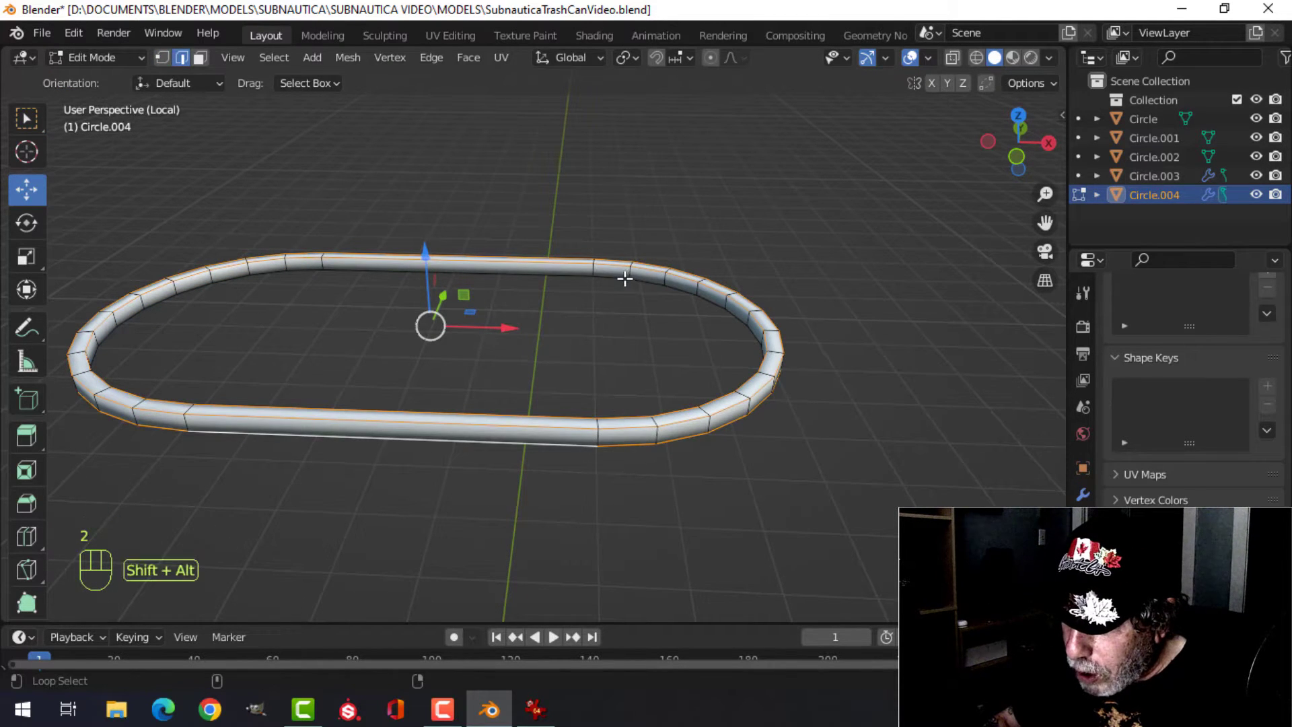
pyautogui.keyDown('alt'); pyautogui.keyDown('shift'); pyautogui.click(648, 280); pyautogui.keyUp('shift'); pyautogui.keyUp('alt')
pyautogui.scroll(2, 912, 435)
pyautogui.keyDown('shift'); pyautogui.moveTo(911, 435); pyautogui.dragTo(750, 379, button='middle'); pyautogui.keyUp('shift')
pyautogui.moveTo(751, 378)
pyautogui.mouseDown(button='middle')
pyautogui.moveTo(718, 381)
pyautogui.moveTo(760, 386)
pyautogui.mouseUp(button='middle')
pyautogui.scroll(1, 770, 381)
pyautogui.hotkey('ctrl', 'b')
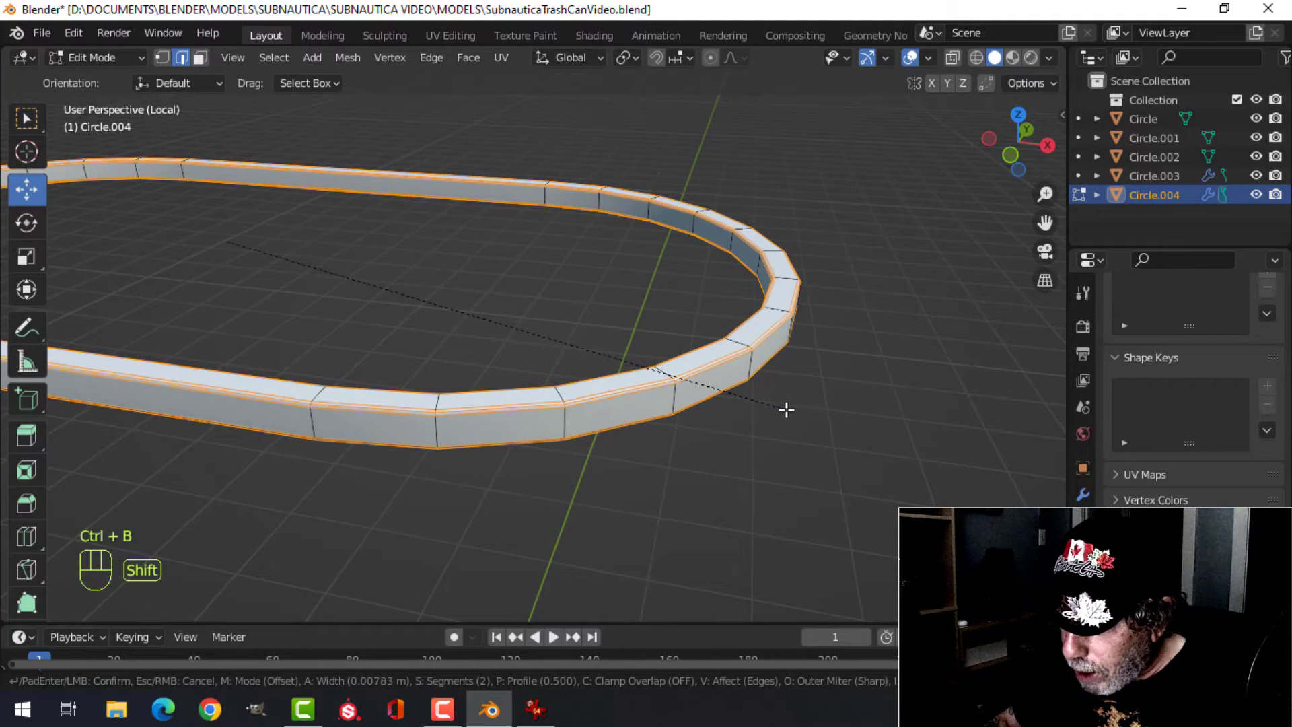
pyautogui.click(788, 409)
# Step: Return to Object Mode and apply smooth shading to the rim ring
pyautogui.press('Tab')
pyautogui.rightClick(717, 365)
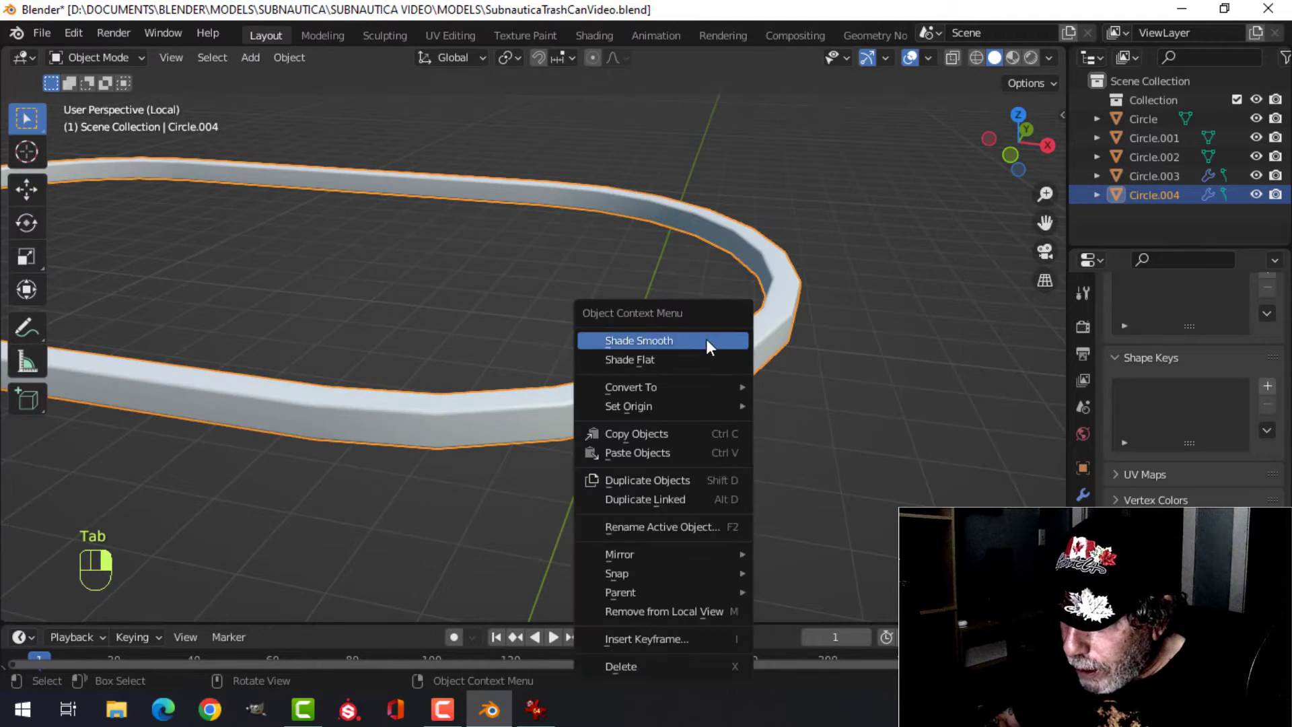
pyautogui.click(705, 339)
# Step: Try a level 1 Subdivision Surface modifier on the rim ring and remove it again
pyautogui.hotkey('ctrl', '1')
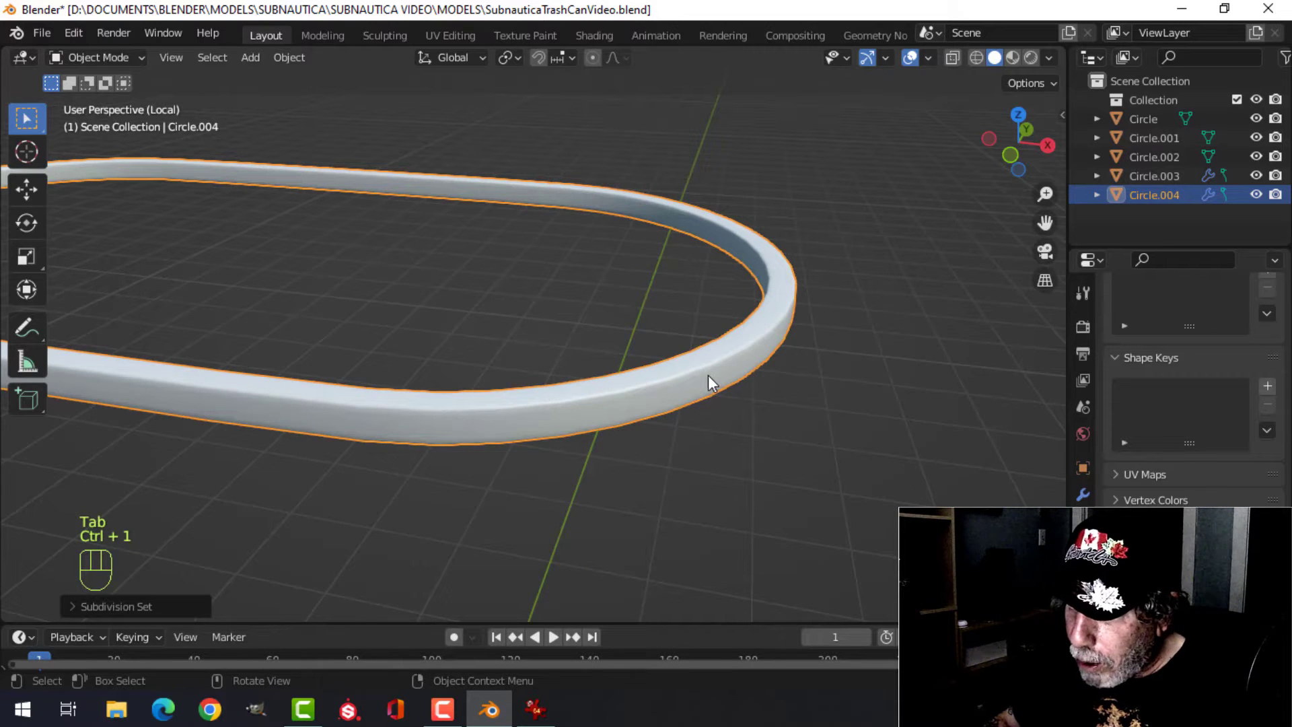
pyautogui.hotkey('alt', 'a')
pyautogui.moveTo(708, 374); pyautogui.dragTo(636, 377, button='middle')
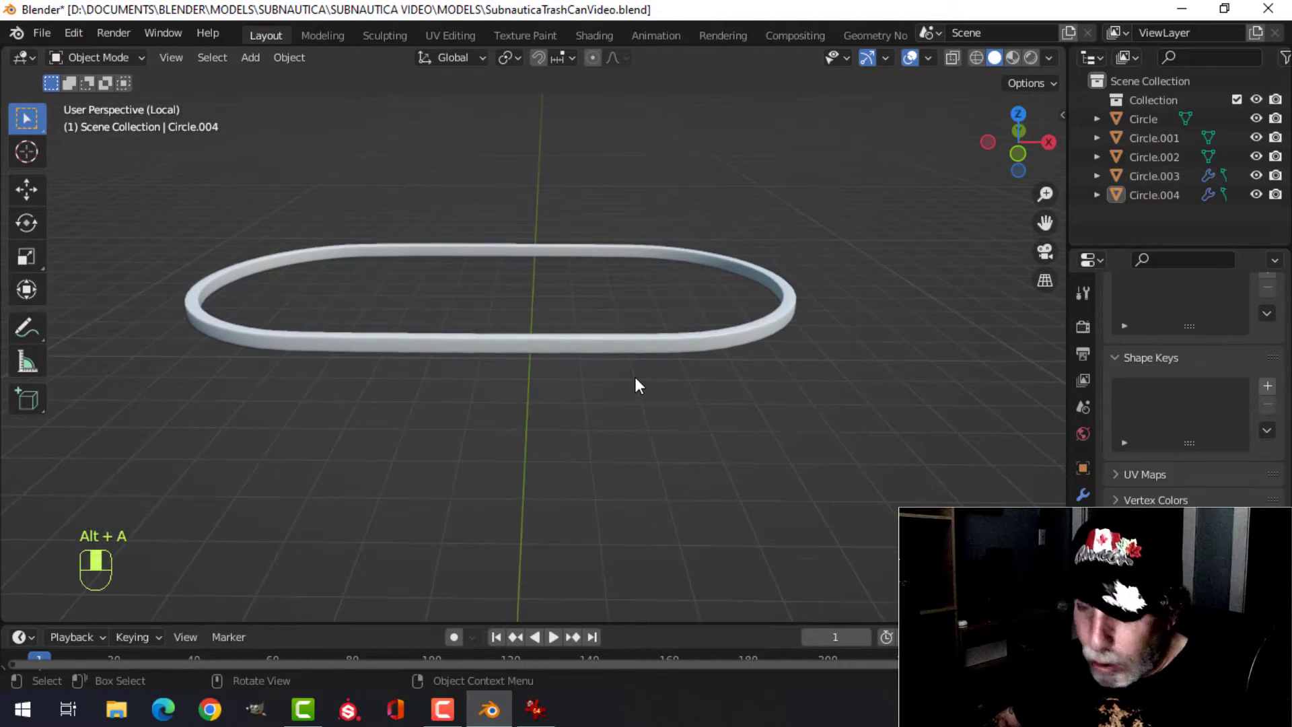
pyautogui.click(1080, 496)
pyautogui.click(1248, 511)
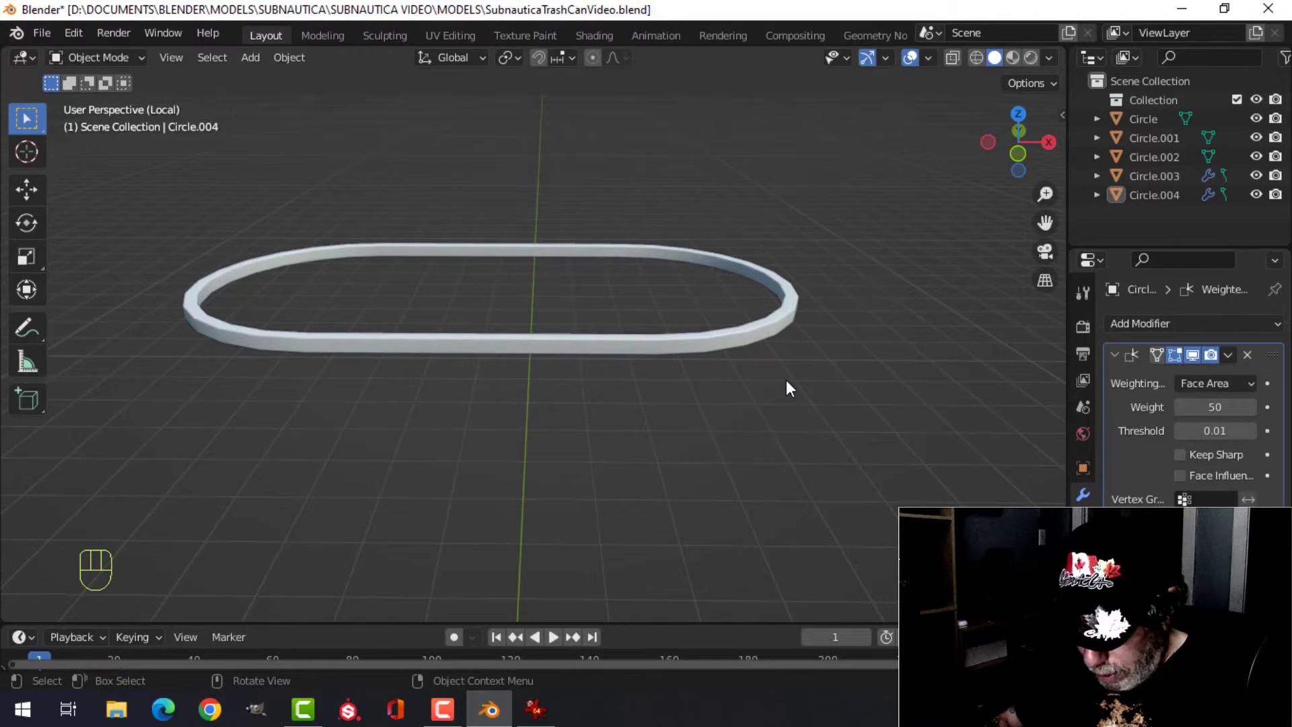
# Step: Leave the isolated view and examine how the rim ring fits the lid and the rest of the trash can
pyautogui.press('KP_Divide')
pyautogui.hotkey('alt', 'a')
pyautogui.moveTo(681, 377); pyautogui.dragTo(535, 293, button='middle')
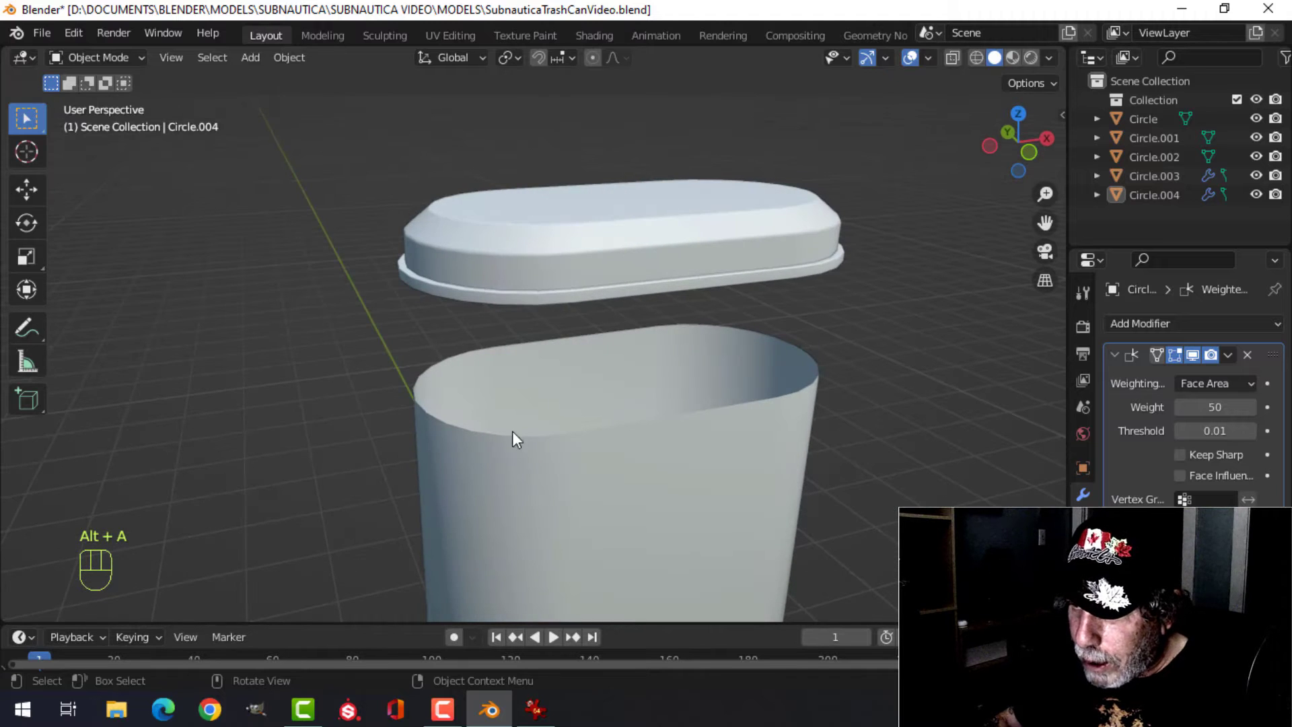
pyautogui.scroll(-3, 513, 432)
pyautogui.keyDown('shift'); pyautogui.moveTo(591, 474); pyautogui.dragTo(563, 318, button='middle'); pyautogui.keyUp('shift')
pyautogui.keyDown('shift'); pyautogui.moveTo(613, 254); pyautogui.dragTo(603, 400, button='middle'); pyautogui.keyUp('shift')
pyautogui.scroll(2, 610, 377)
pyautogui.scroll(-1, 632, 329)
pyautogui.moveTo(632, 329); pyautogui.dragTo(571, 313, button='middle')
pyautogui.press('Tab')
pyautogui.press('Tab')
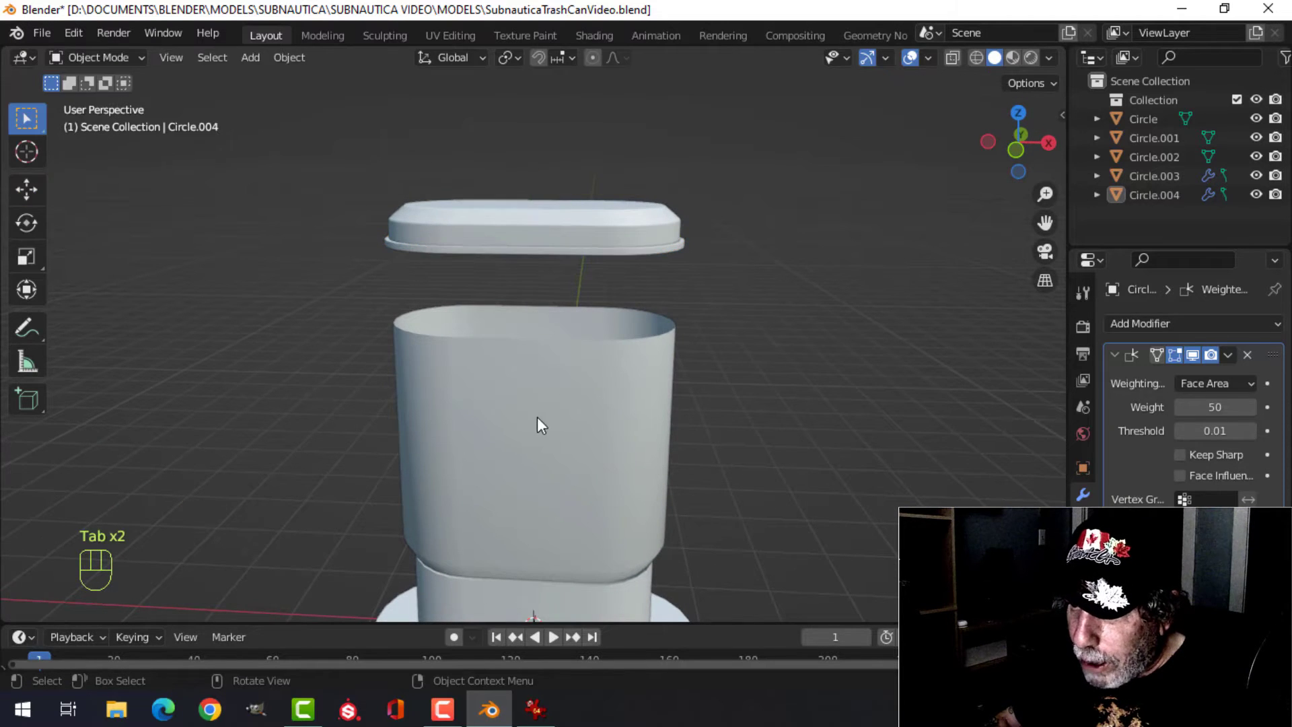
# Step: Duplicate the two adjoining flat faces on one long side of the upper body and offset the copy slightly outward
pyautogui.click(536, 421)
pyautogui.press('Tab')
pyautogui.moveTo(536, 420); pyautogui.dragTo(592, 352, button='middle')
pyautogui.press('3')
pyautogui.click(512, 367)
pyautogui.keyDown('shift'); pyautogui.click(471, 363); pyautogui.keyUp('shift')
pyautogui.hotkey('shift', 'd')
pyautogui.rightClick(571, 376)
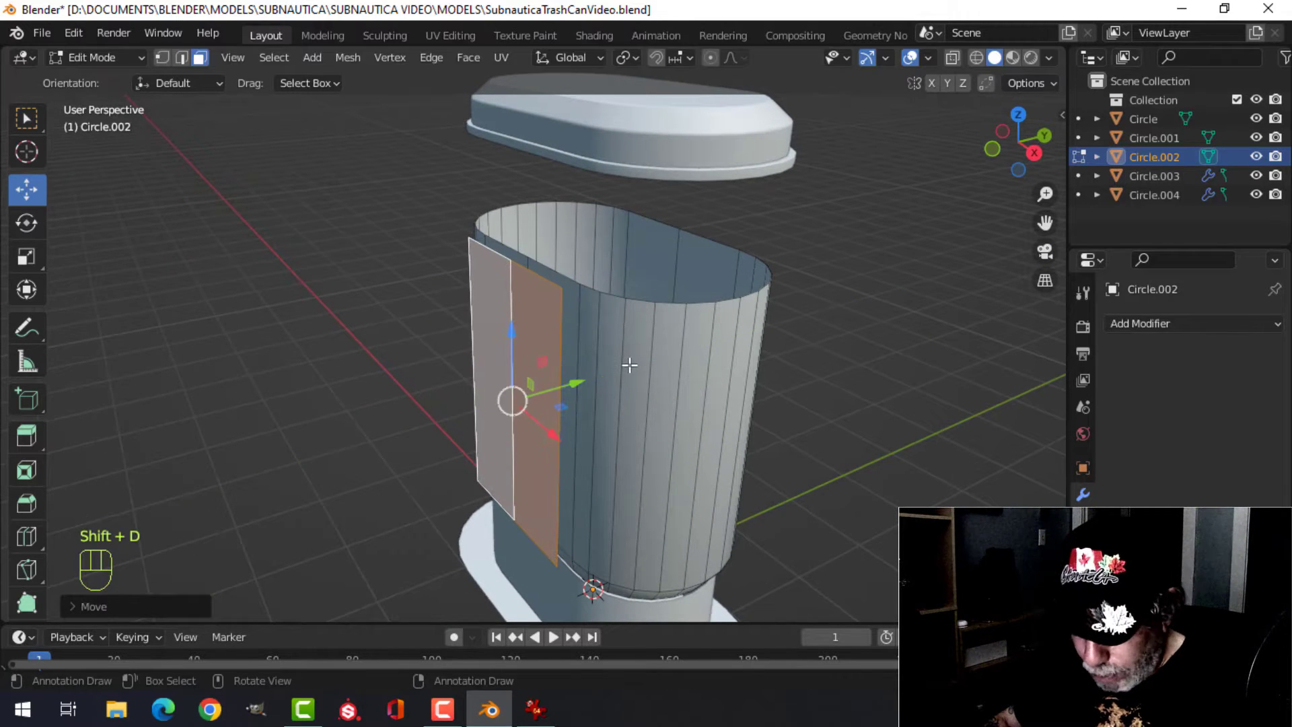
# Step: Separate the duplicated faces into their own panel object and open it for editing
pyautogui.press('p')
pyautogui.click(628, 363)
pyautogui.press('Tab')
pyautogui.click(519, 326)
pyautogui.press('Tab')
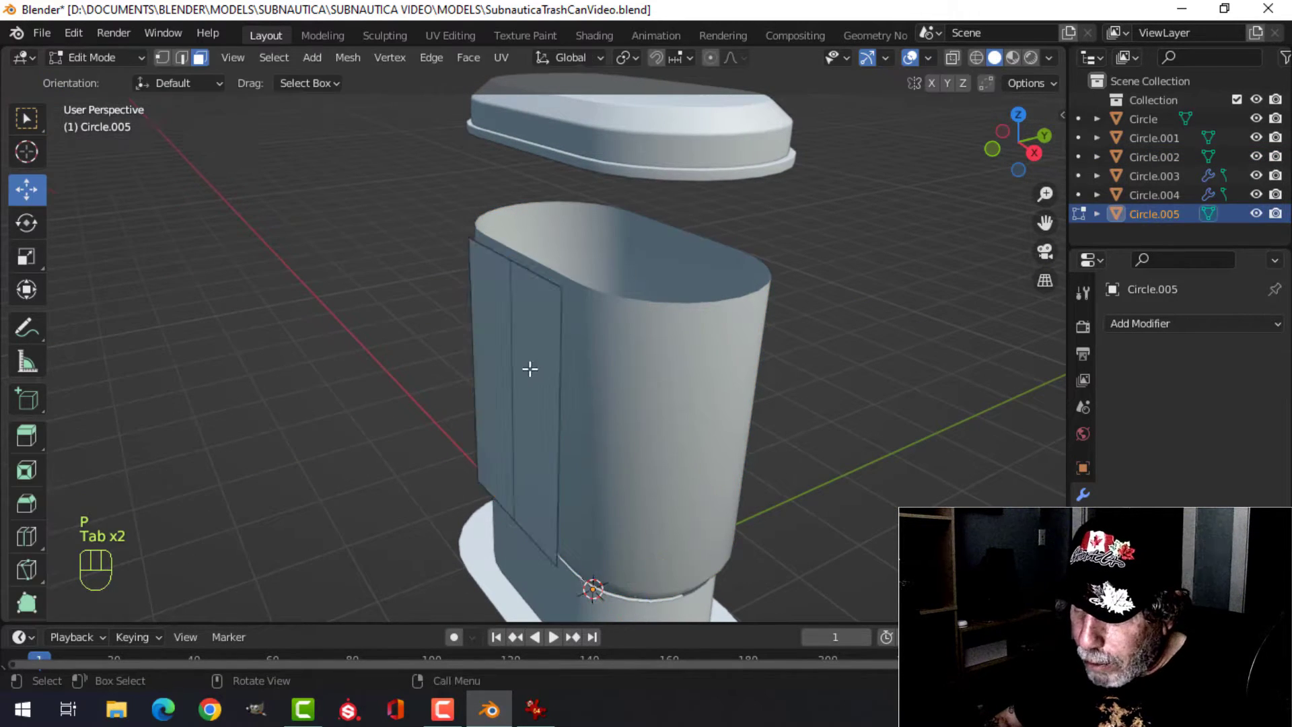
# Step: Dissolve the vertical edge in the middle of the separated panel
pyautogui.moveTo(528, 369); pyautogui.dragTo(556, 362, button='middle')
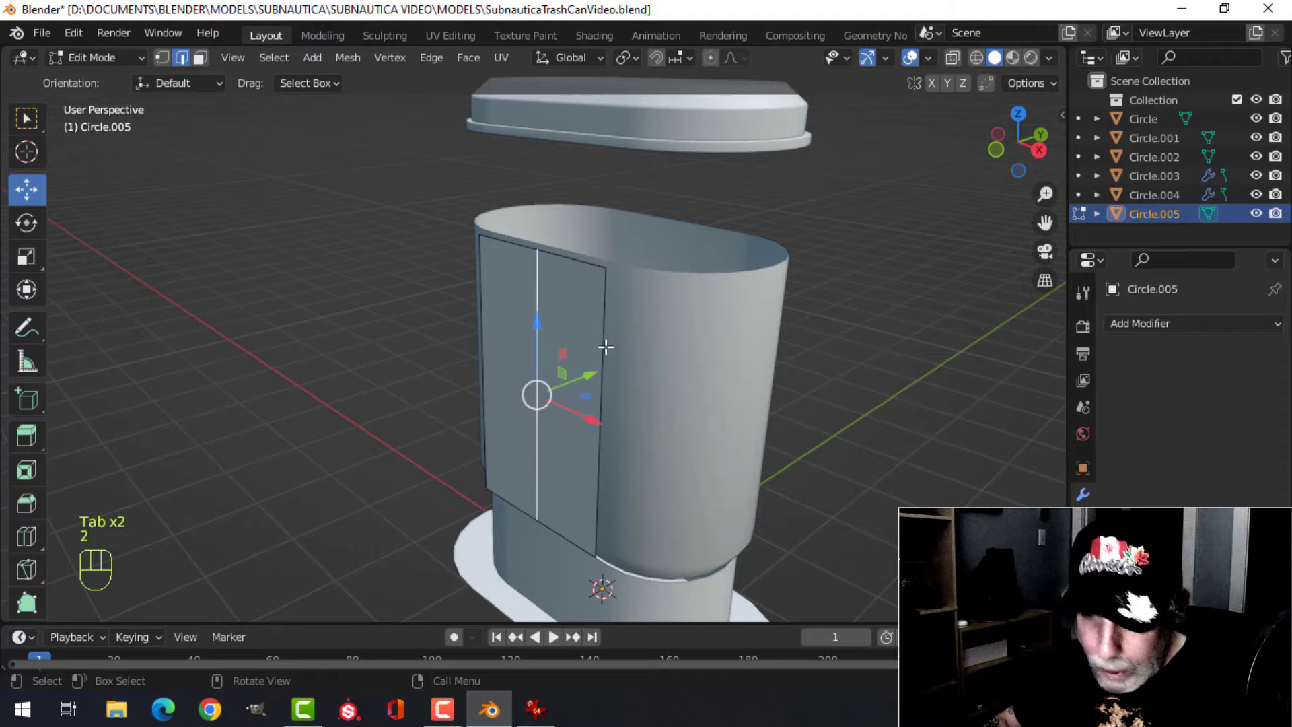
pyautogui.press('x')
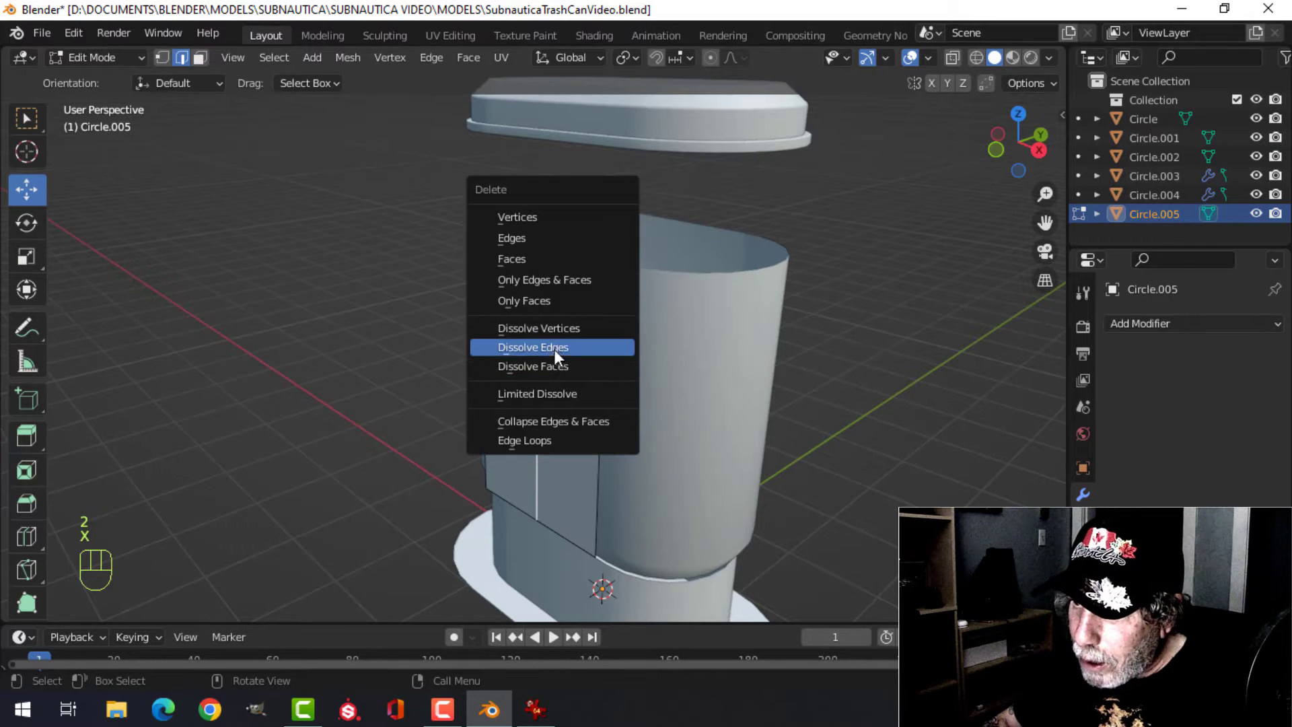
pyautogui.click(553, 346)
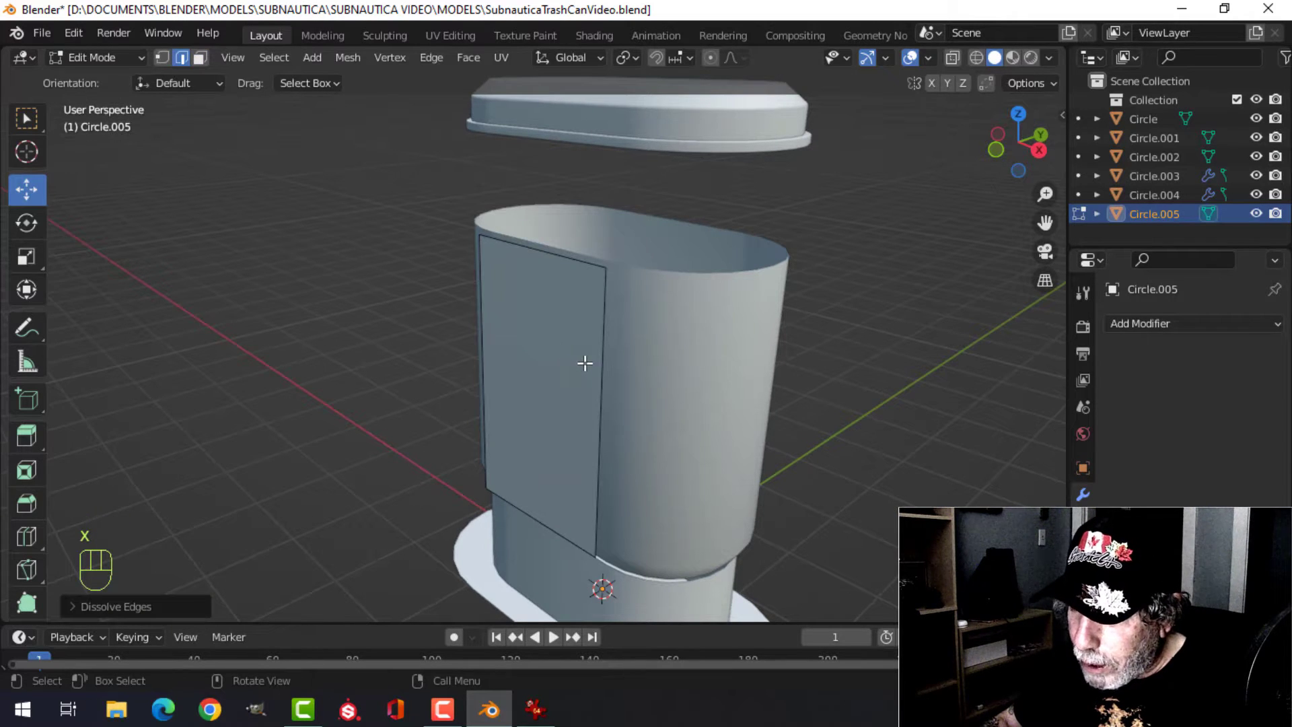
# Step: Move the whole panel closer to the upper body's side along Y, working in the right orthographic view
pyautogui.press('a')
pyautogui.press('KP_3')
pyautogui.scroll(4, 570, 360)
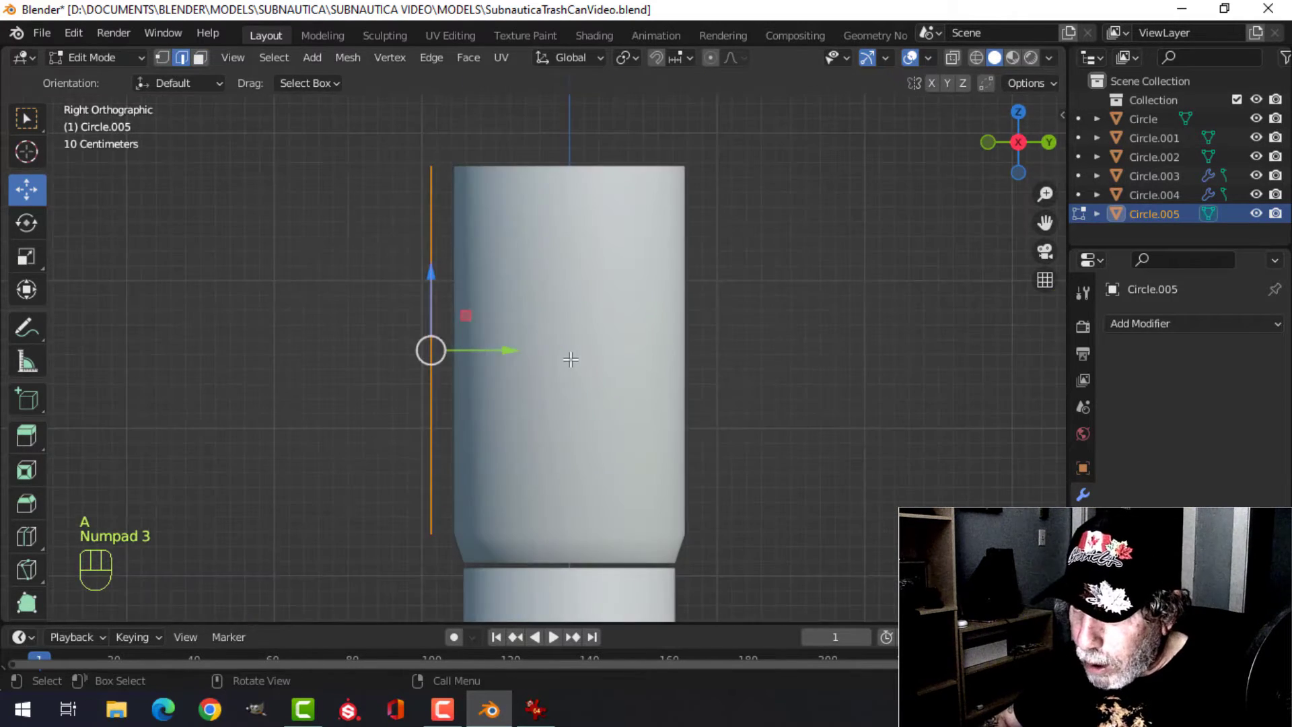
pyautogui.moveTo(497, 350); pyautogui.dragTo(510, 350)
pyautogui.keyDown('shift'); pyautogui.moveTo(523, 307); pyautogui.dragTo(545, 391, button='middle'); pyautogui.keyUp('shift')
# Step: Switch to wireframe display and raise the panel's top vertices up to the height of the lid's side wall
pyautogui.press('z')
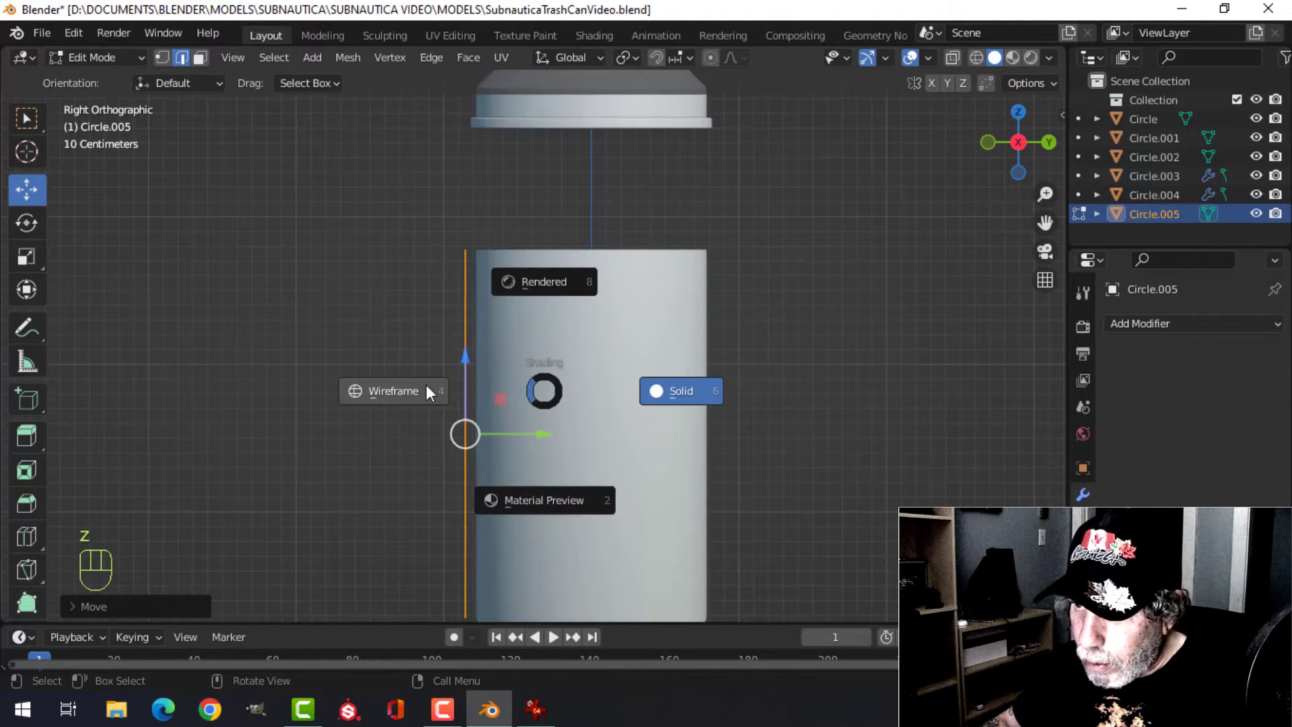
pyautogui.click(427, 390)
pyautogui.press('b')
pyautogui.moveTo(439, 220); pyautogui.dragTo(536, 280)
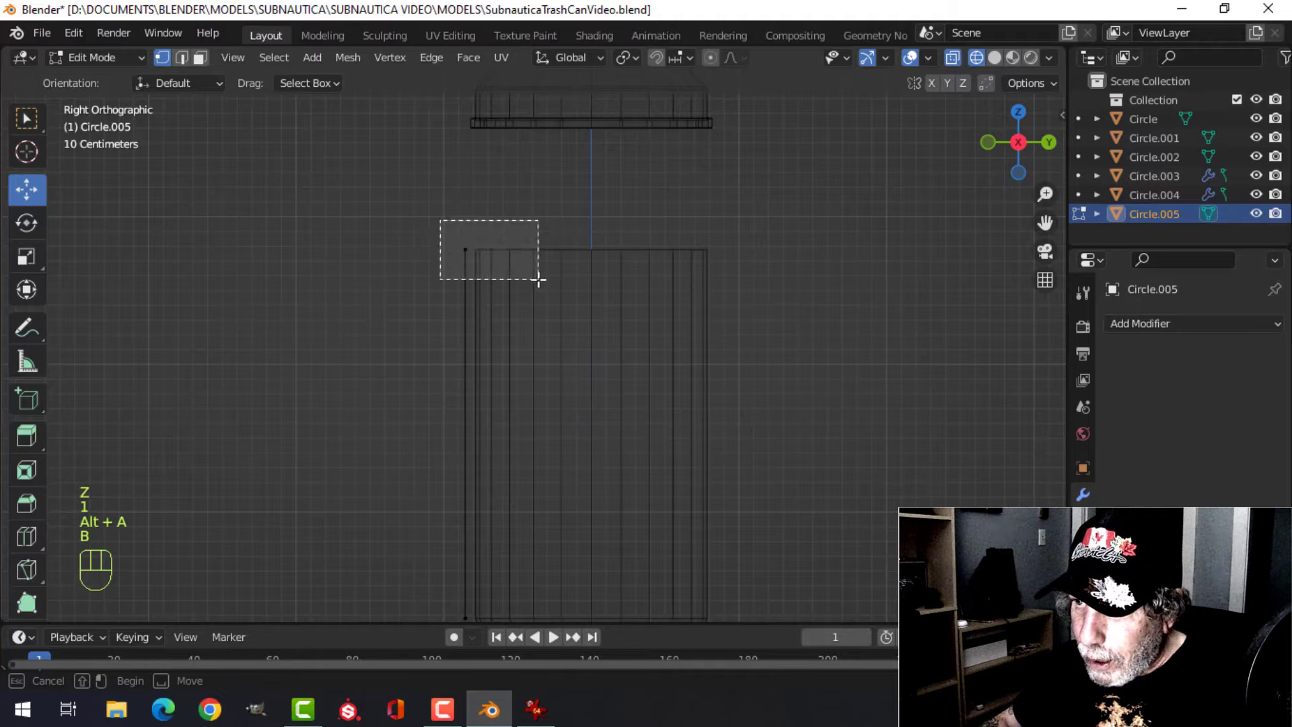
pyautogui.scroll(-3, 537, 280)
pyautogui.keyDown('shift'); pyautogui.moveTo(532, 256); pyautogui.dragTo(539, 303, button='middle'); pyautogui.keyUp('shift')
pyautogui.moveTo(500, 253); pyautogui.dragTo(503, 178)
pyautogui.scroll(4, 522, 228)
pyautogui.keyDown('shift'); pyautogui.moveTo(522, 228); pyautogui.dragTo(534, 379, button='middle'); pyautogui.keyUp('shift')
pyautogui.scroll(2, 535, 378)
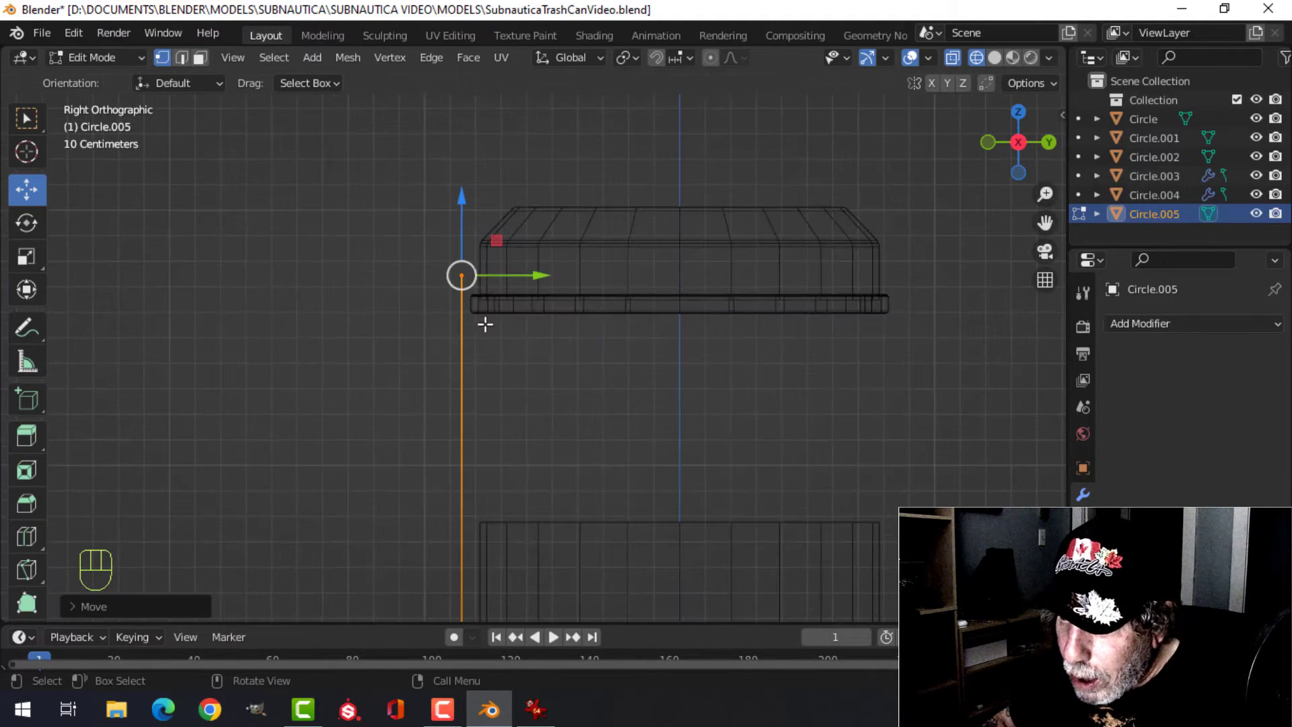
# Step: Move the whole panel slightly along Y so it sits just outside the lid rim
pyautogui.hotkey('alt', 'a')
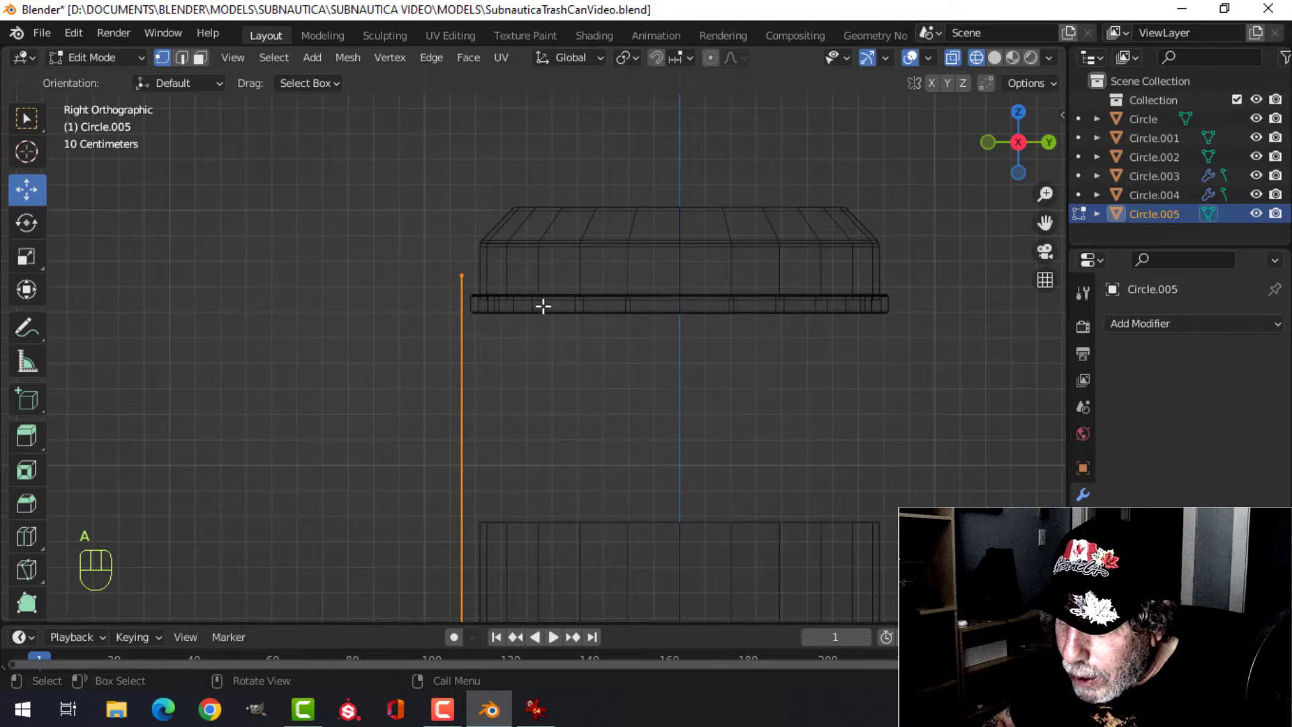
pyautogui.press('g')
pyautogui.press('y')
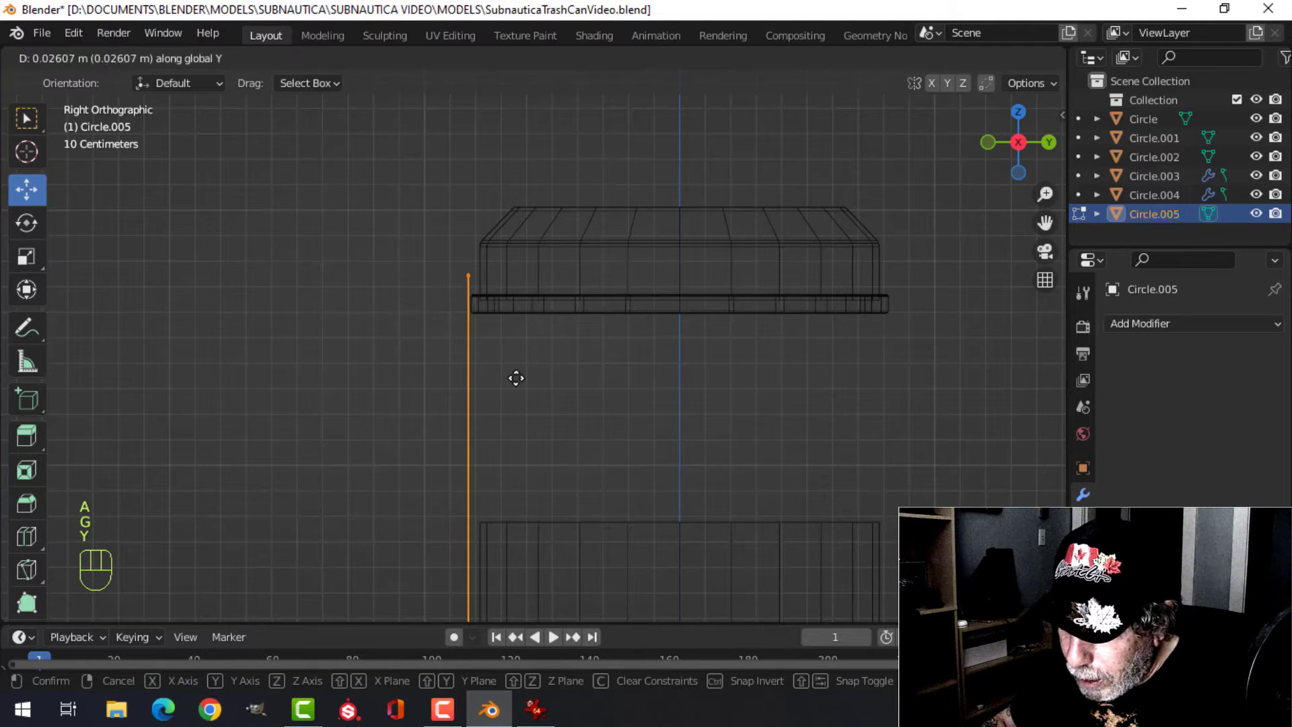
pyautogui.click(495, 341)
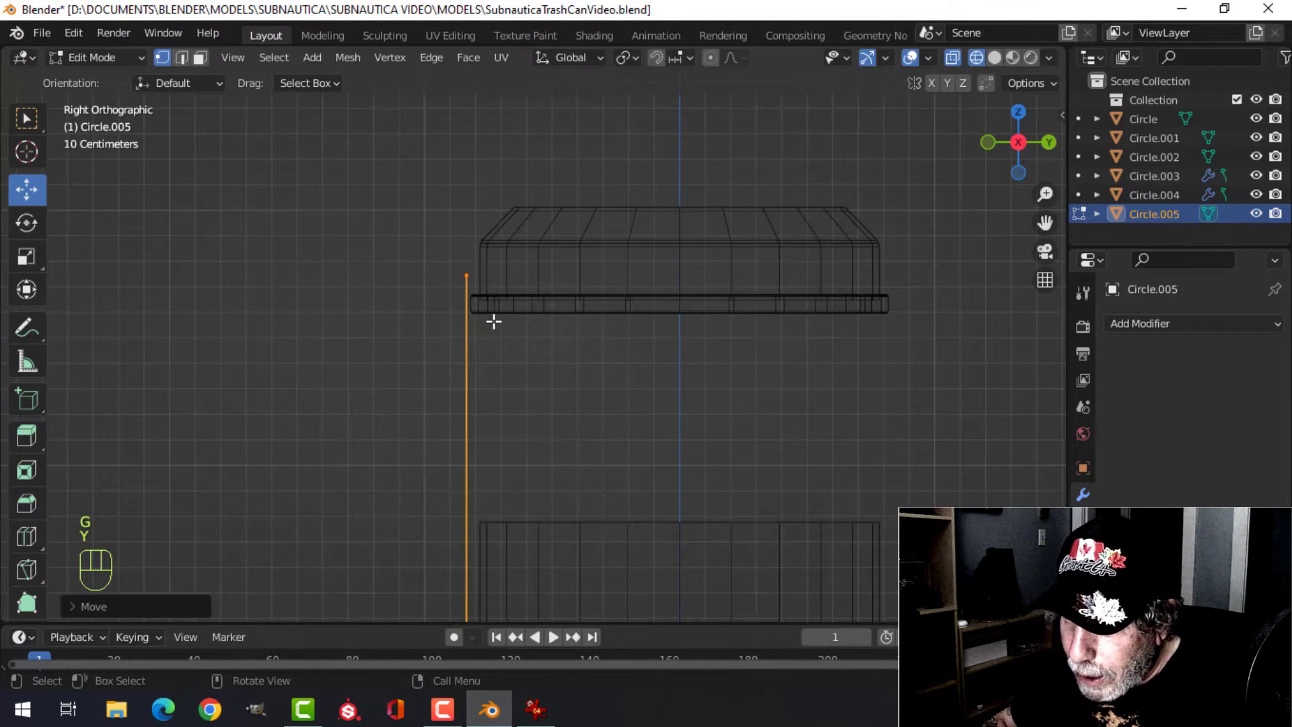
# Step: Raise the panel's top vertices along Z to the height where the lid's slope begins
pyautogui.hotkey('alt', 'a')
pyautogui.press('b')
pyautogui.moveTo(464, 260); pyautogui.dragTo(519, 288)
pyautogui.scroll(1, 519, 289)
pyautogui.keyDown('shift'); pyautogui.moveTo(519, 288); pyautogui.dragTo(504, 308, button='middle'); pyautogui.keyUp('shift')
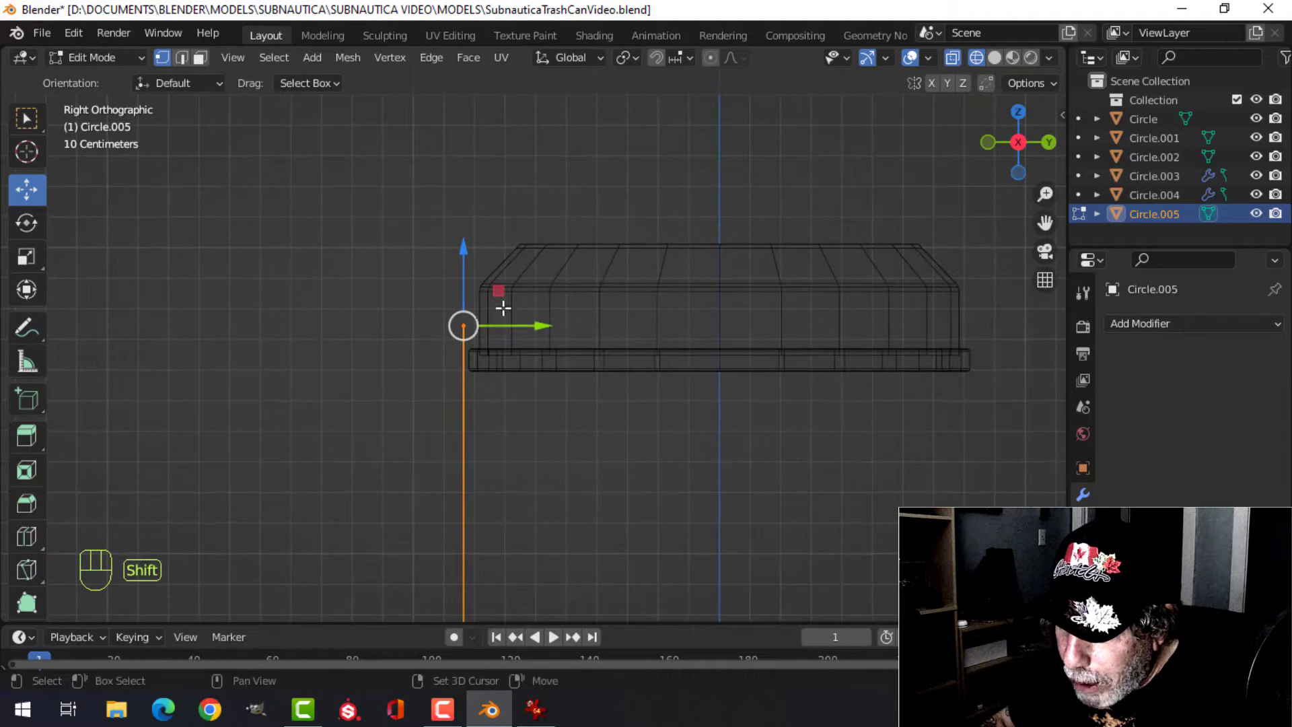
pyautogui.moveTo(469, 248); pyautogui.dragTo(472, 200)
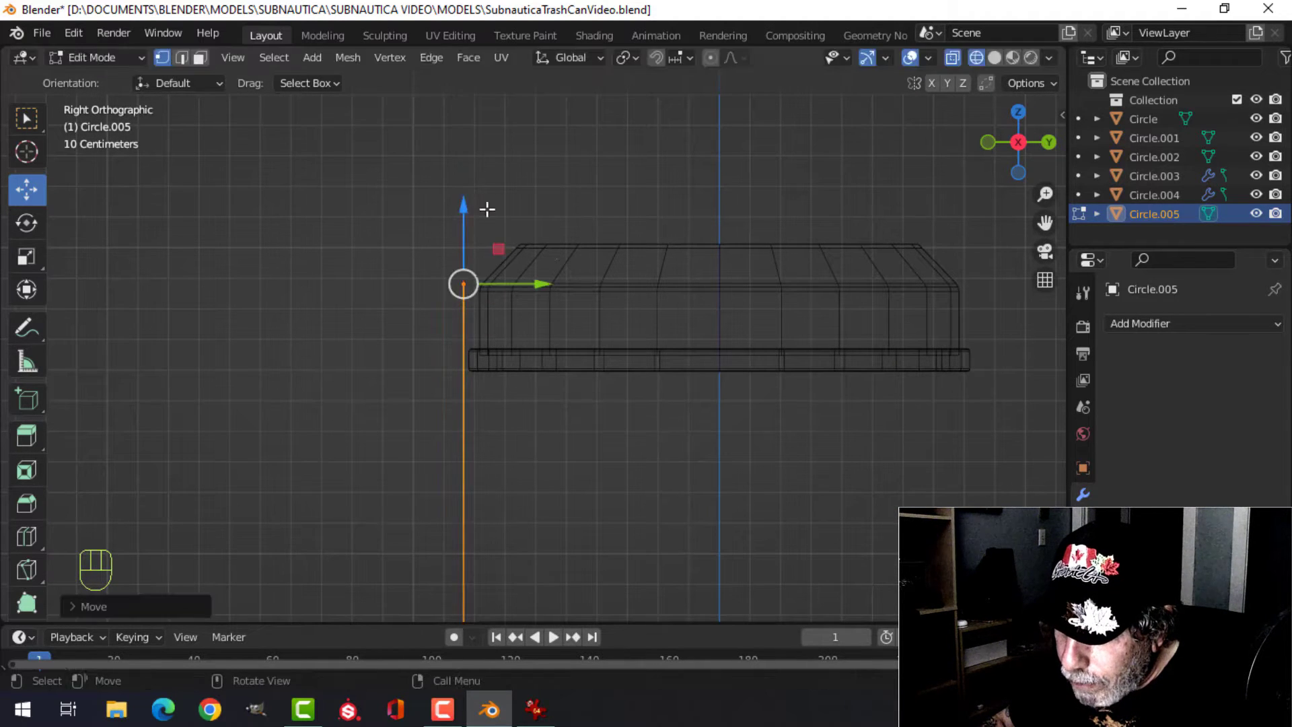
# Step: Extrude the panel's top edge up parallel to the lid's slope and horizontally over the lid top towards the centre
pyautogui.press('e')
pyautogui.press('g')
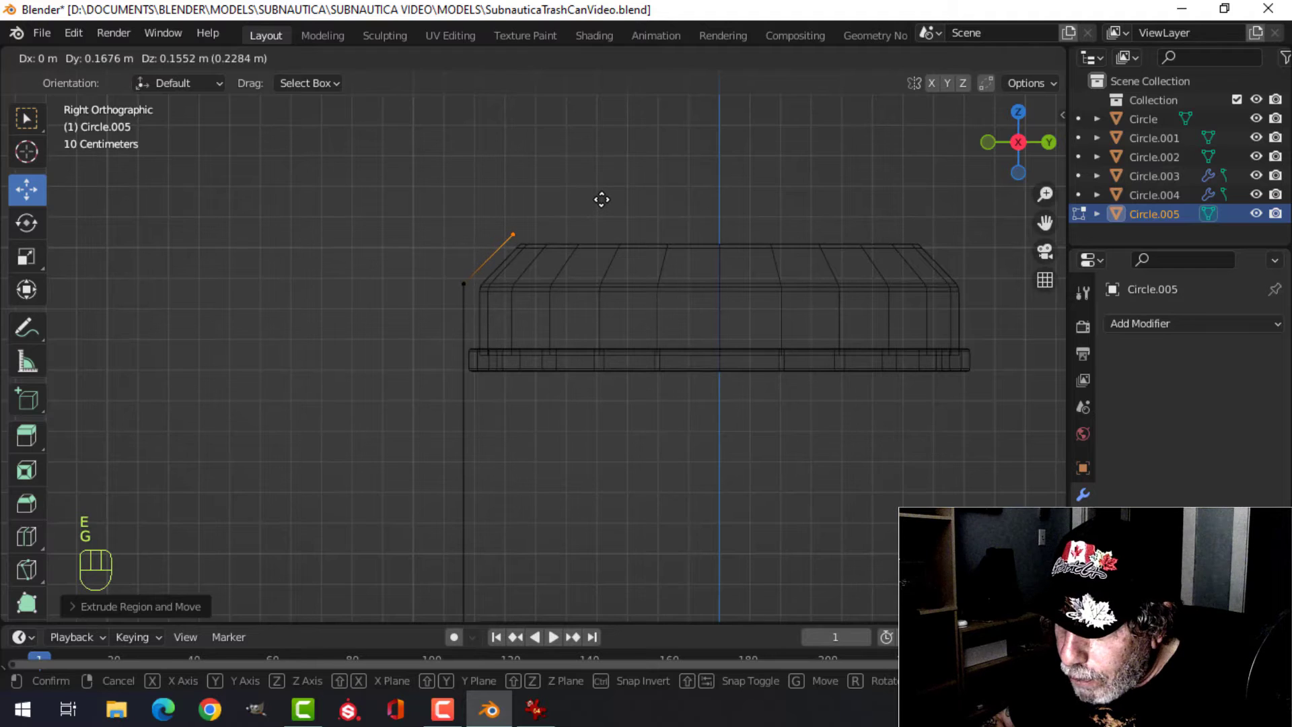
pyautogui.click(601, 200)
pyautogui.scroll(-1, 637, 214)
pyautogui.keyDown('shift'); pyautogui.moveTo(637, 213); pyautogui.dragTo(574, 234, button='middle'); pyautogui.keyUp('shift')
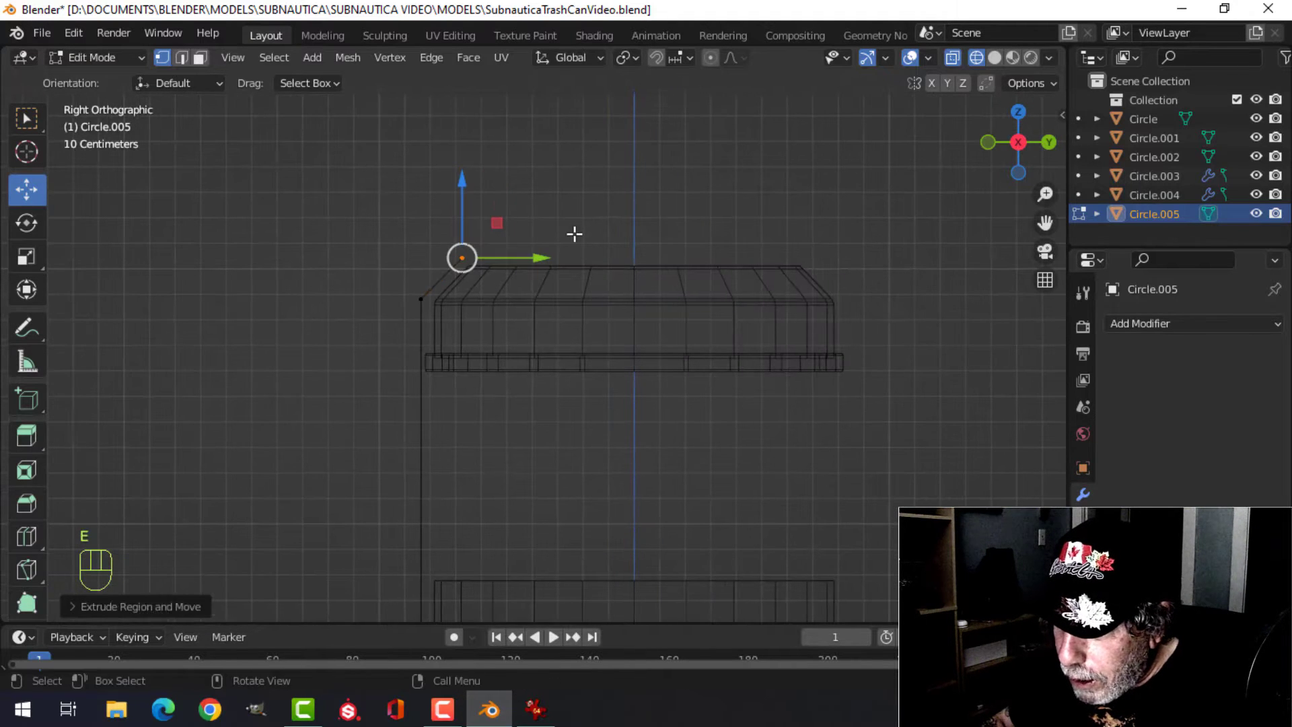
pyautogui.moveTo(540, 257); pyautogui.dragTo(678, 248)
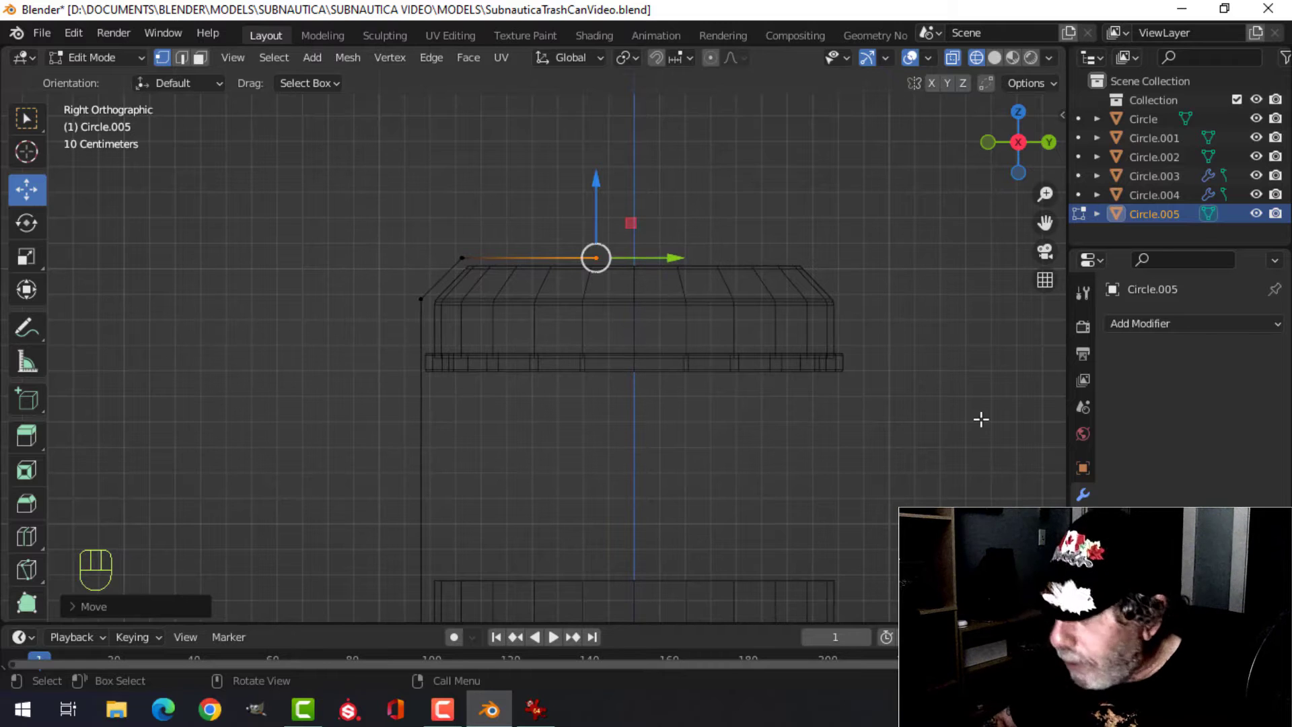
# Step: Add a Mirror modifier to the panel on the Y axis only, with Clipping enabled
pyautogui.click(1160, 325)
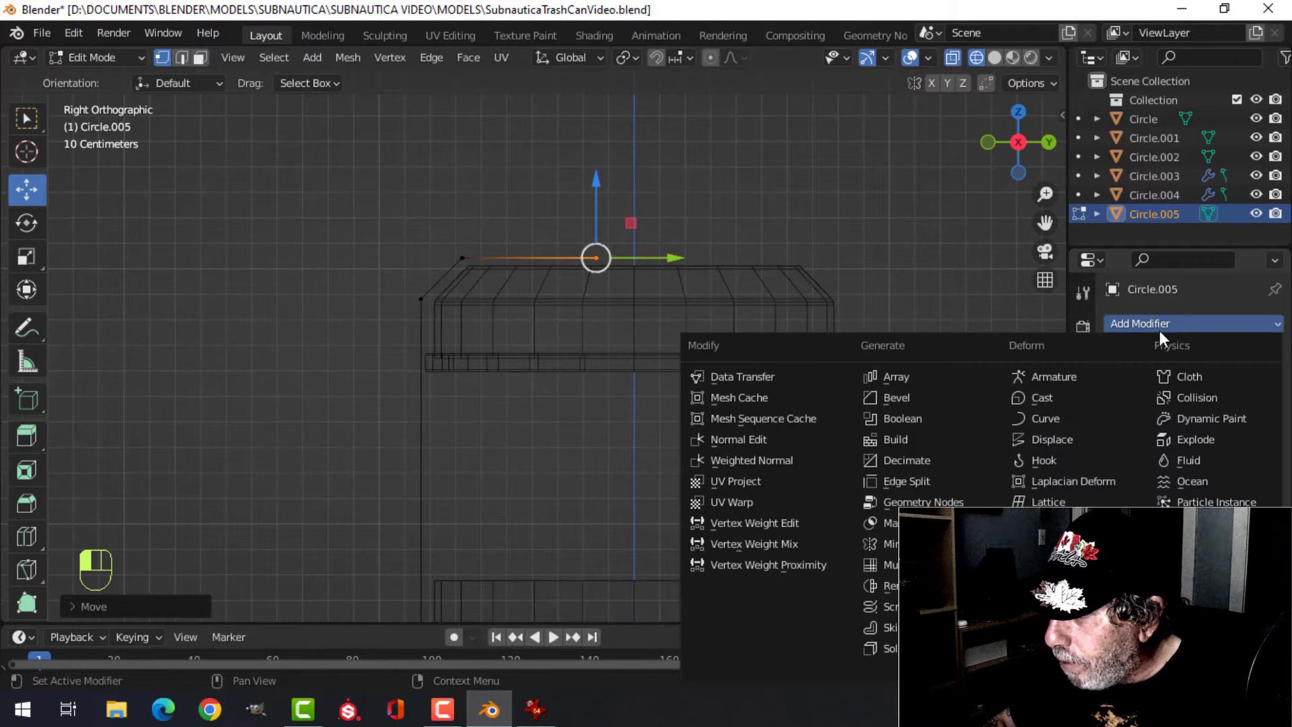
pyautogui.click(880, 544)
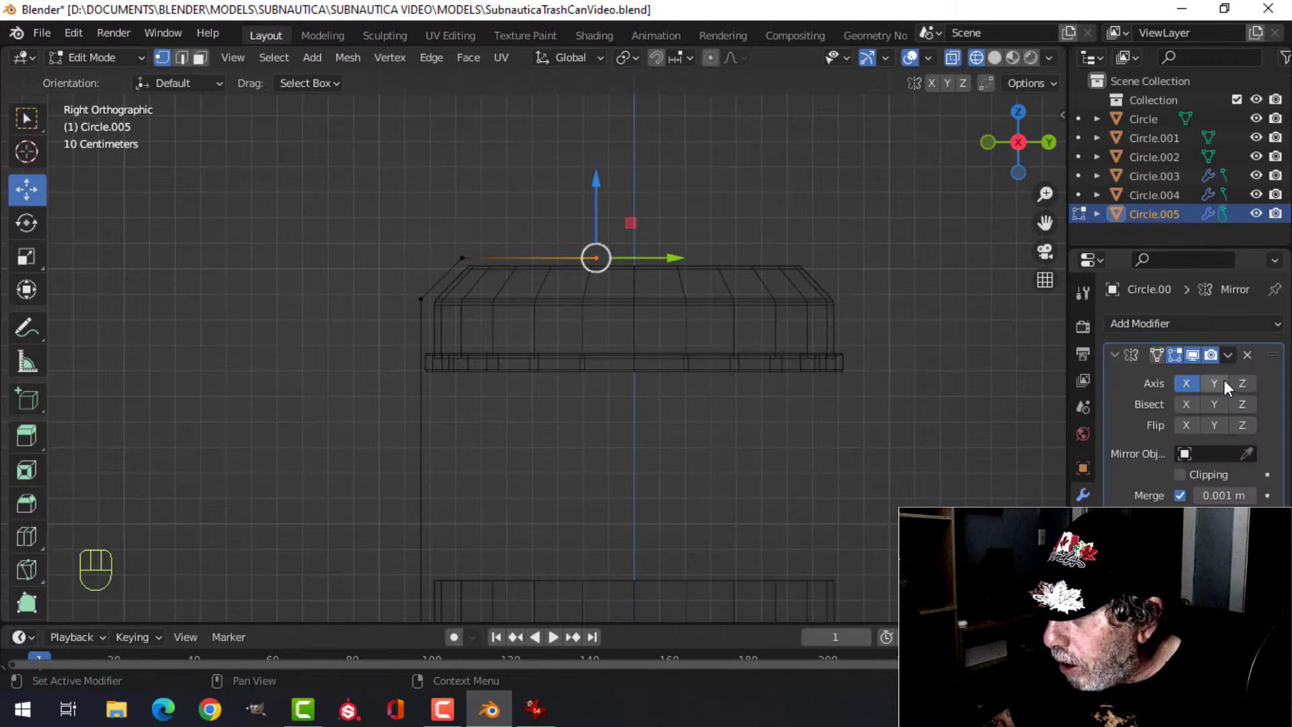
pyautogui.click(1186, 383)
pyautogui.click(1180, 474)
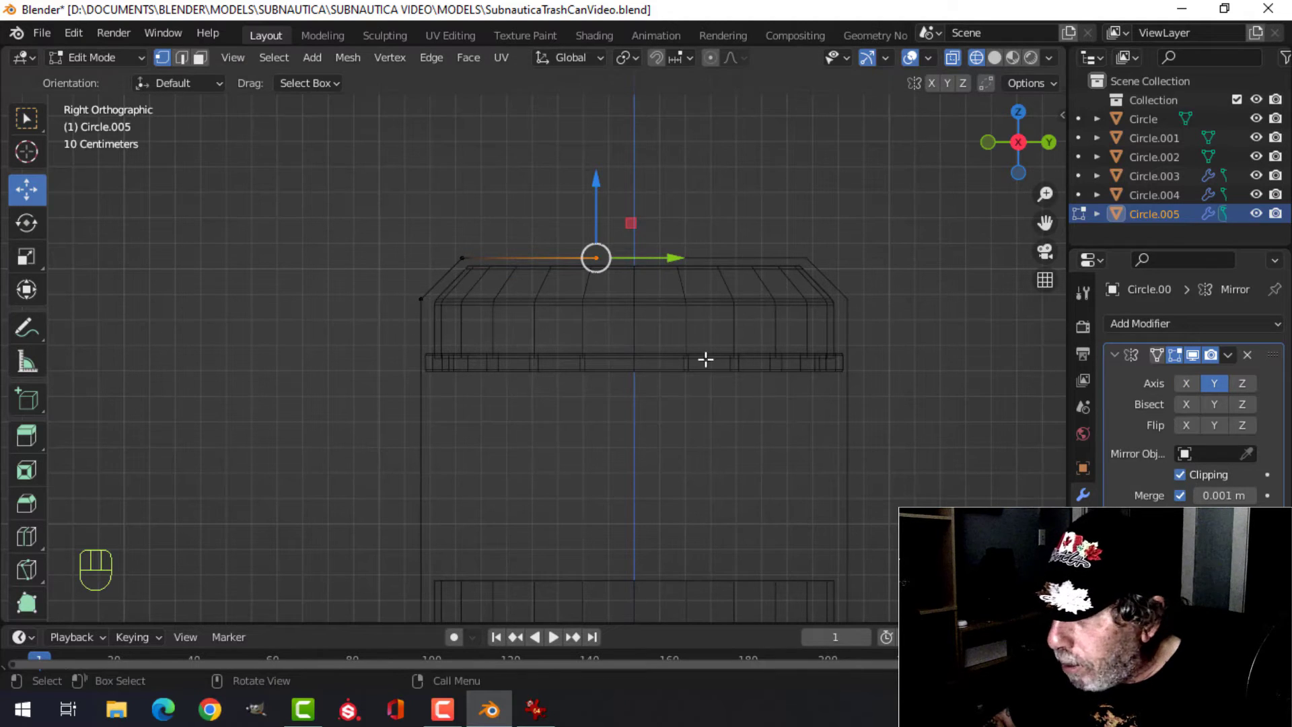
# Step: Move the panel's open top edge along Y until it meets its mirrored half at the centre line
pyautogui.moveTo(880, 447); pyautogui.dragTo(678, 386, button='middle')
pyautogui.moveTo(666, 327); pyautogui.dragTo(723, 328)
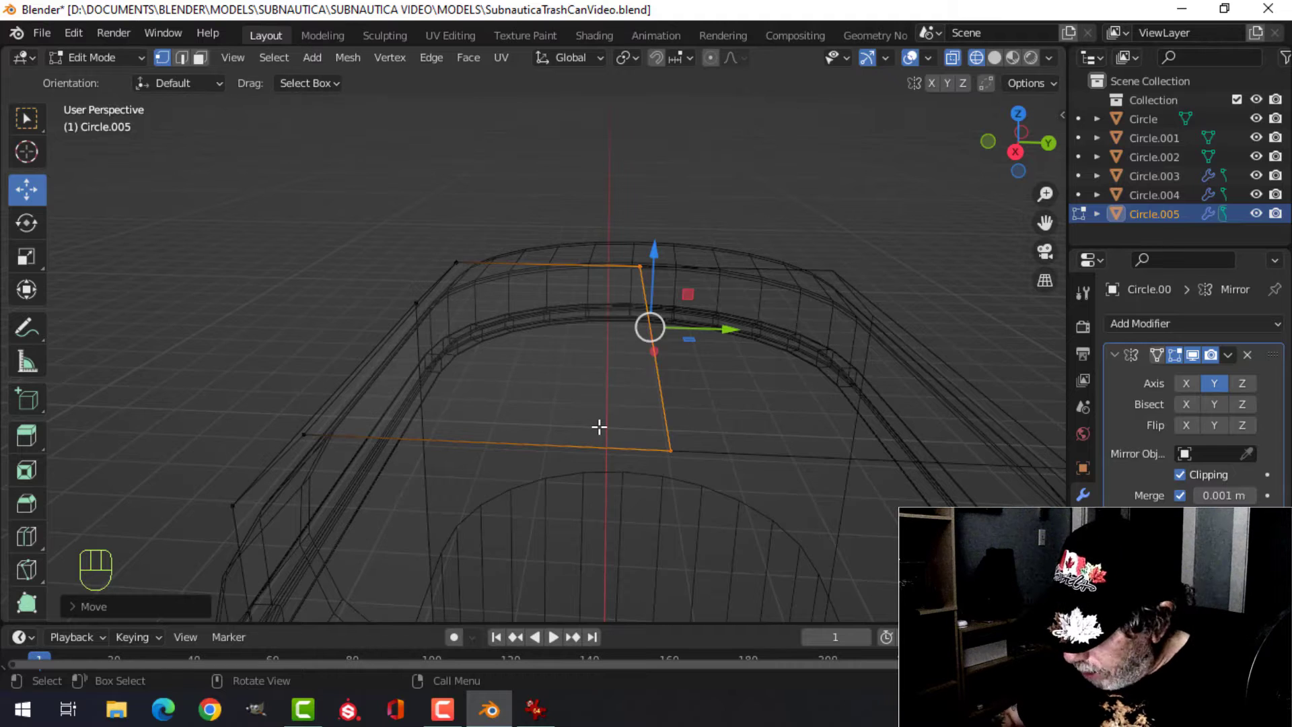
pyautogui.press('KP_1')
pyautogui.press('KP_3')
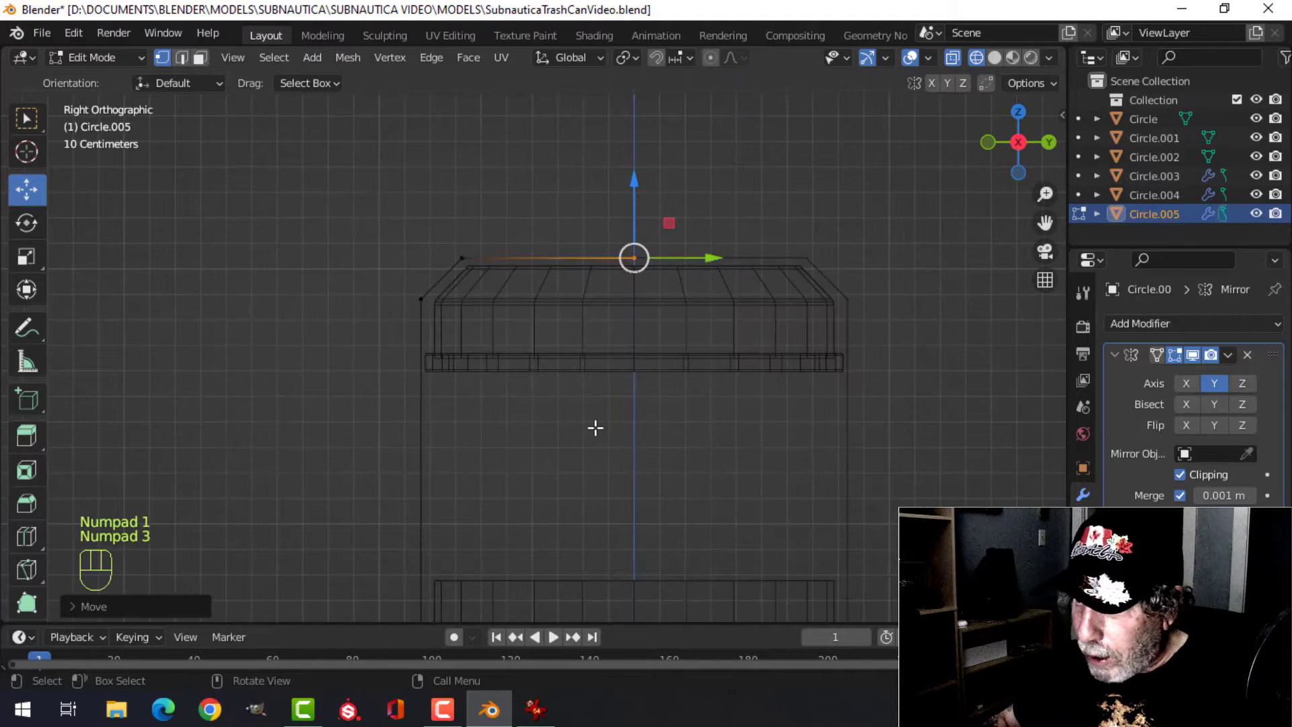
# Step: Extrude the panel's bottom edge down and inward, parallel to the taper of the upper body
pyautogui.scroll(-5, 565, 462)
pyautogui.keyDown('shift'); pyautogui.moveTo(565, 487); pyautogui.dragTo(561, 252, button='middle'); pyautogui.keyUp('shift')
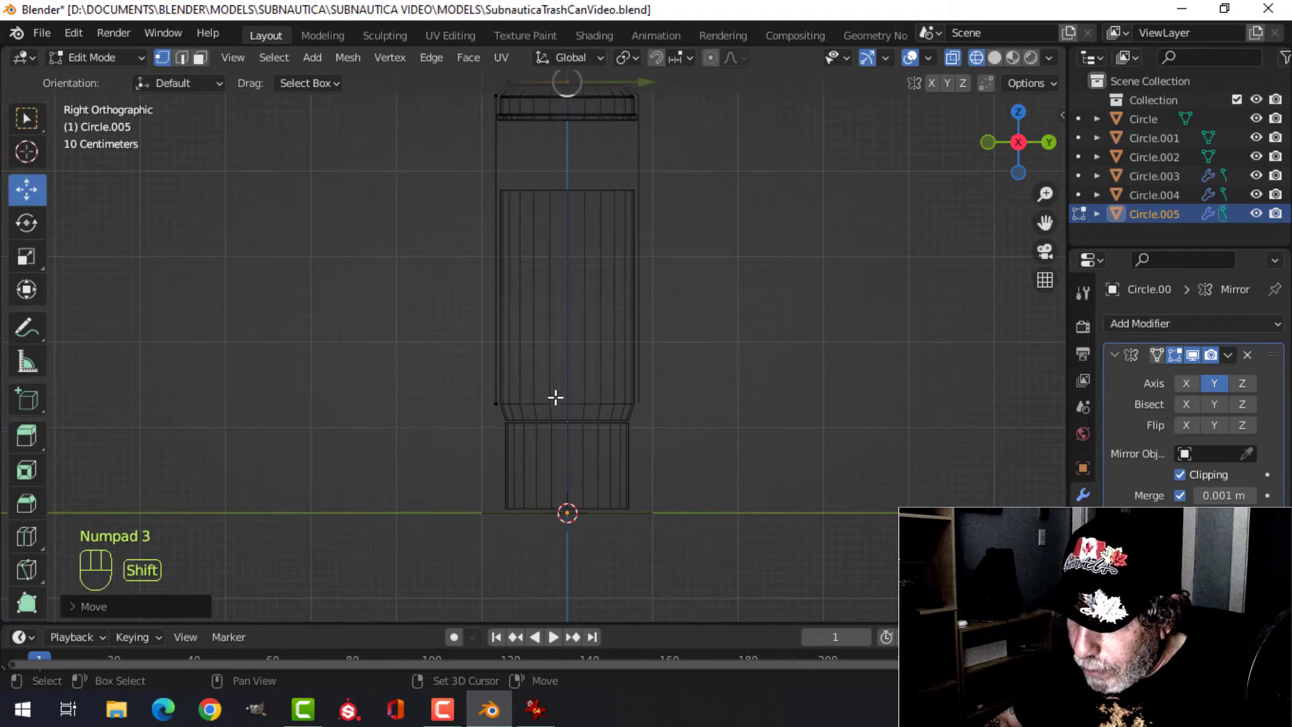
pyautogui.keyDown('shift'); pyautogui.moveTo(557, 396); pyautogui.dragTo(563, 293, button='middle'); pyautogui.keyUp('shift')
pyautogui.scroll(3, 562, 295)
pyautogui.click(458, 270)
pyautogui.scroll(5, 545, 311)
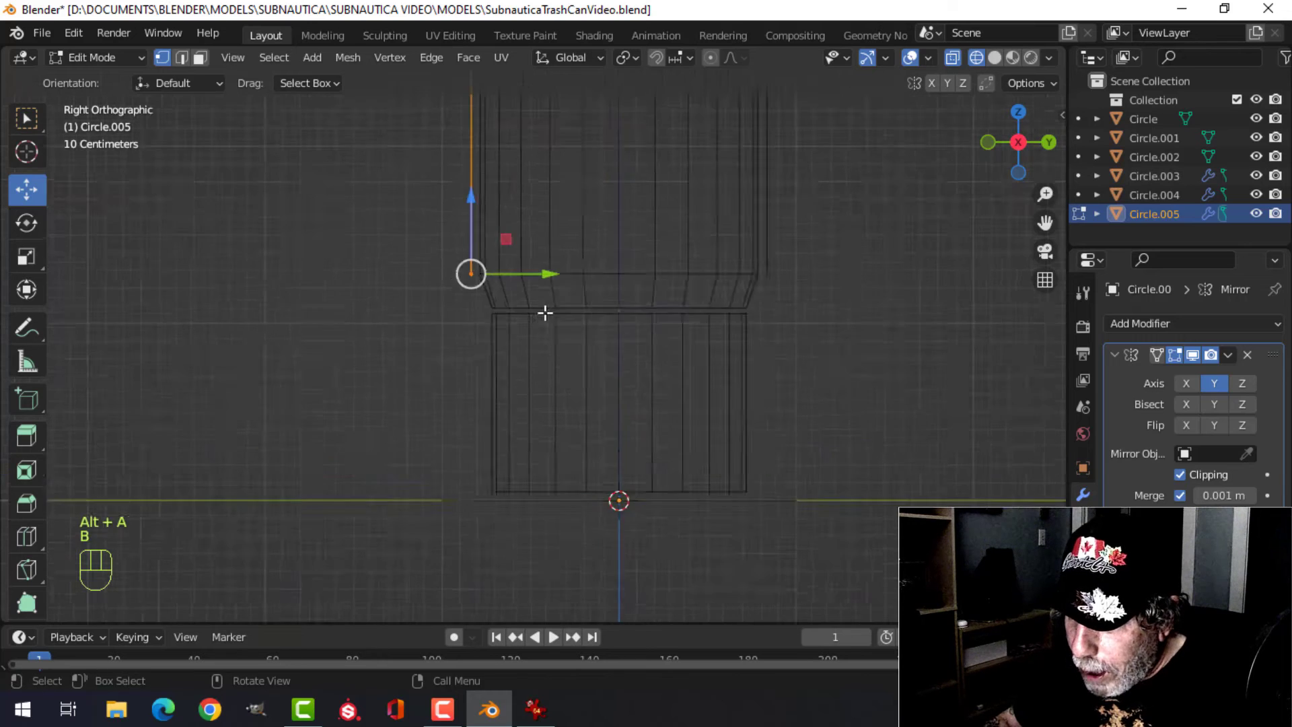
pyautogui.press('e')
pyautogui.press('g')
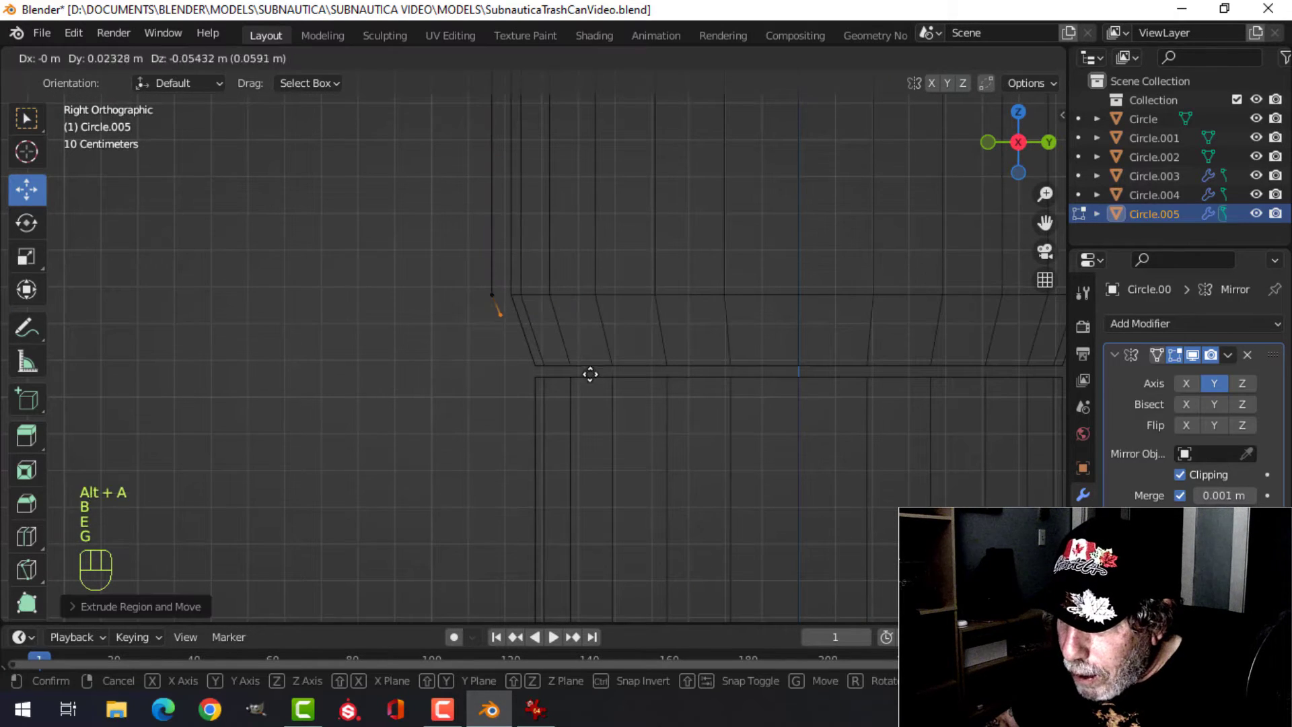
pyautogui.click(612, 422)
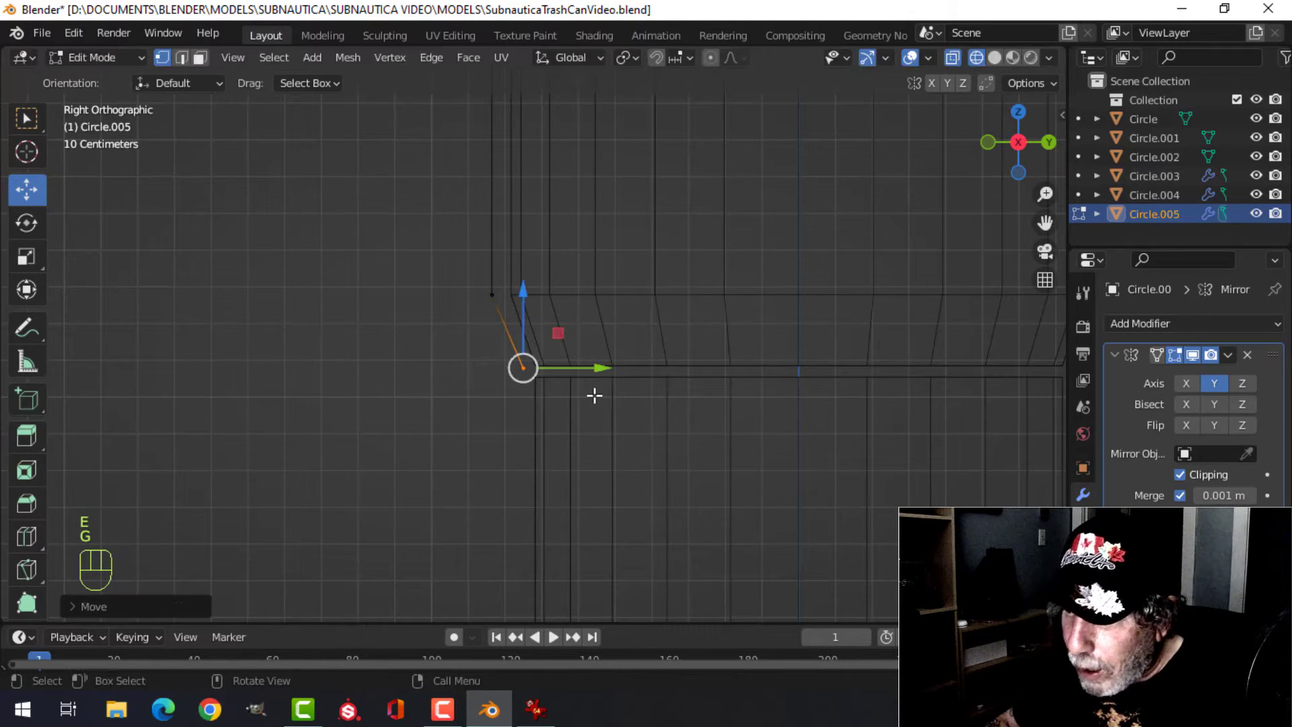
# Step: Return to solid shading, deselect the mesh and turn off the Mirror modifier's viewport display
pyautogui.press('z')
pyautogui.click(762, 394)
pyautogui.moveTo(550, 388); pyautogui.dragTo(697, 389, button='middle')
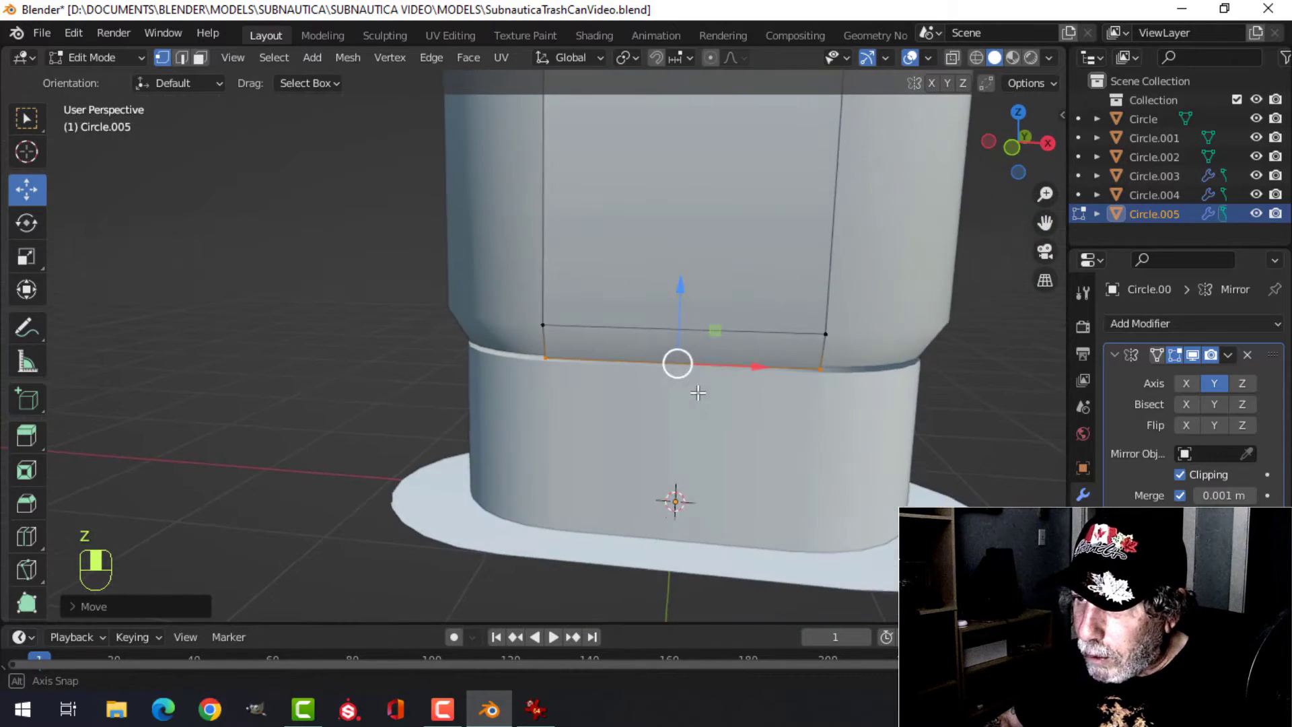
pyautogui.hotkey('alt', 'a')
pyautogui.scroll(-5, 749, 350)
pyautogui.keyDown('shift'); pyautogui.moveTo(683, 250); pyautogui.dragTo(629, 361, button='middle'); pyautogui.keyUp('shift')
pyautogui.moveTo(629, 360); pyautogui.dragTo(1012, 371, button='middle')
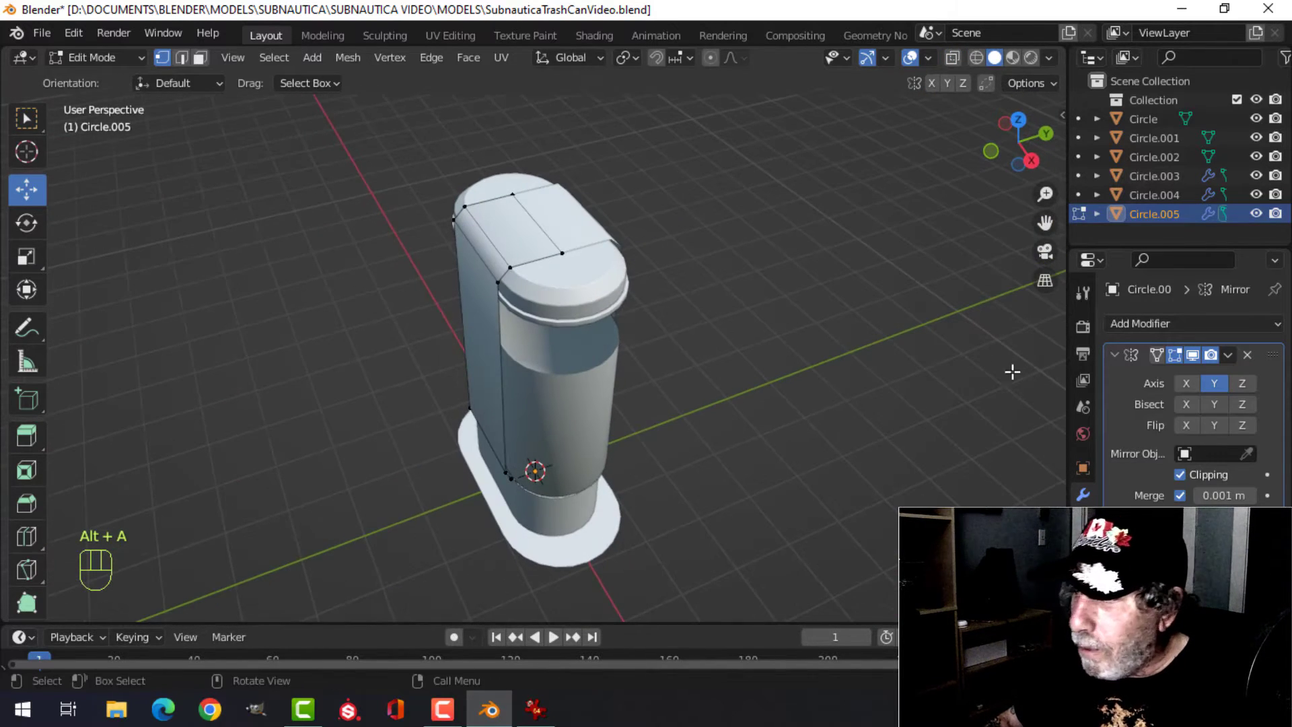
pyautogui.moveTo(827, 353); pyautogui.dragTo(692, 337, button='middle')
# Step: Recalculate the normals of the entire panel to the outside
pyautogui.press('a')
pyautogui.hotkey('alt', 'n')
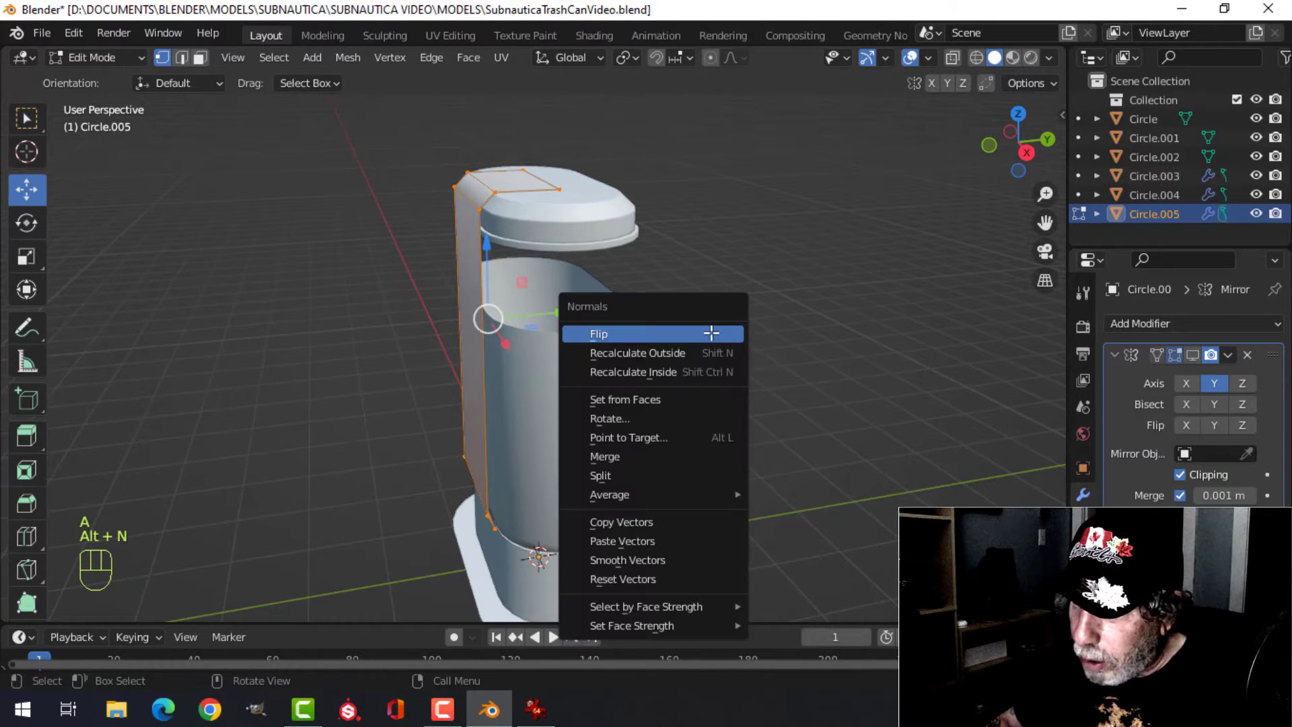
pyautogui.click(698, 356)
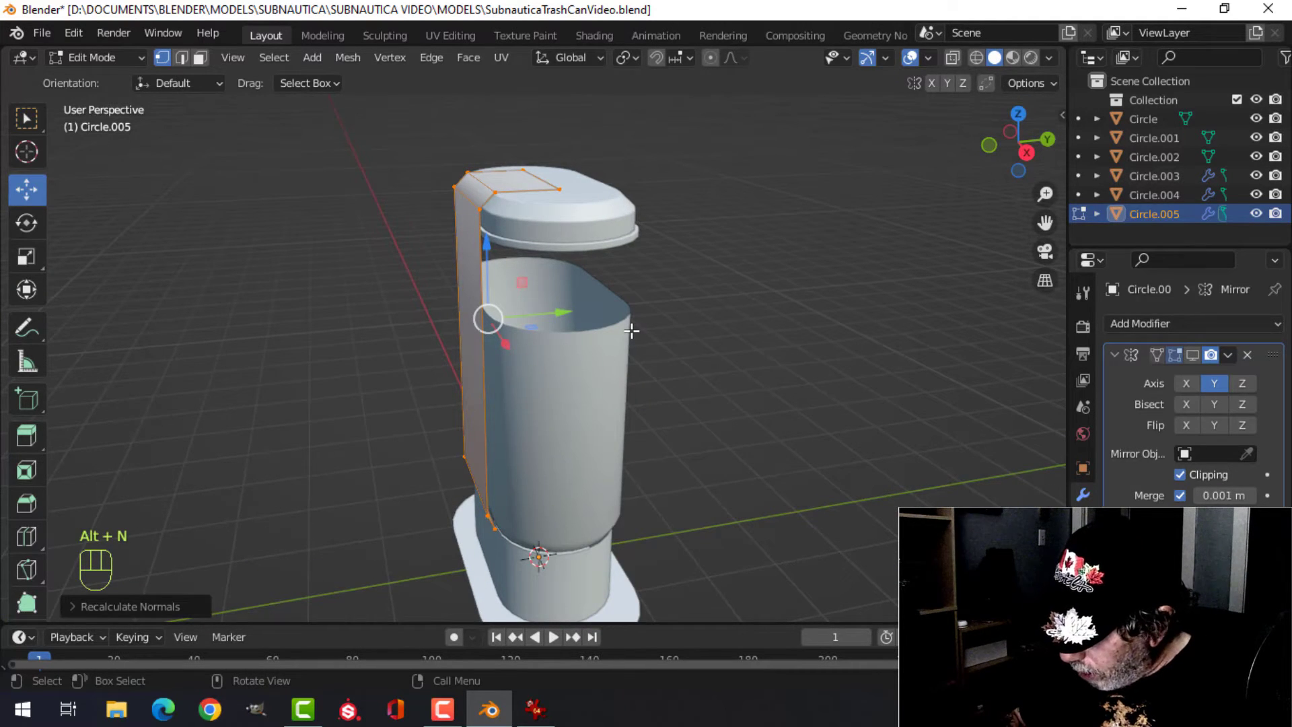
# Step: Extrude the whole panel and shrink it inward along its normals to give it a thin thickness against the lid
pyautogui.press('KP_3')
pyautogui.scroll(2, 679, 323)
pyautogui.keyDown('shift'); pyautogui.moveTo(566, 329); pyautogui.dragTo(598, 426, button='middle'); pyautogui.keyUp('shift')
pyautogui.scroll(2, 598, 426)
pyautogui.scroll(1, 567, 344)
pyautogui.keyDown('shift'); pyautogui.moveTo(562, 263); pyautogui.dragTo(568, 376, button='middle'); pyautogui.keyUp('shift')
pyautogui.scroll(1, 567, 344)
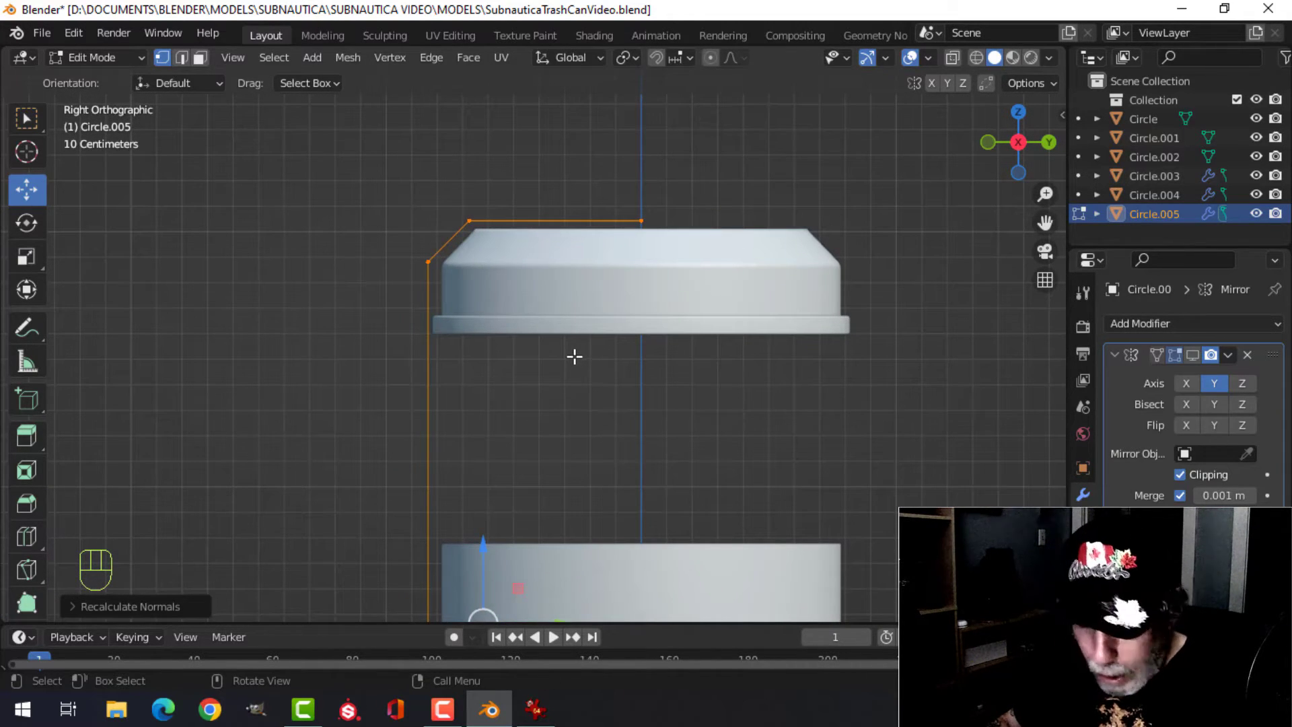
pyautogui.press('e')
pyautogui.hotkey('alt', 's')
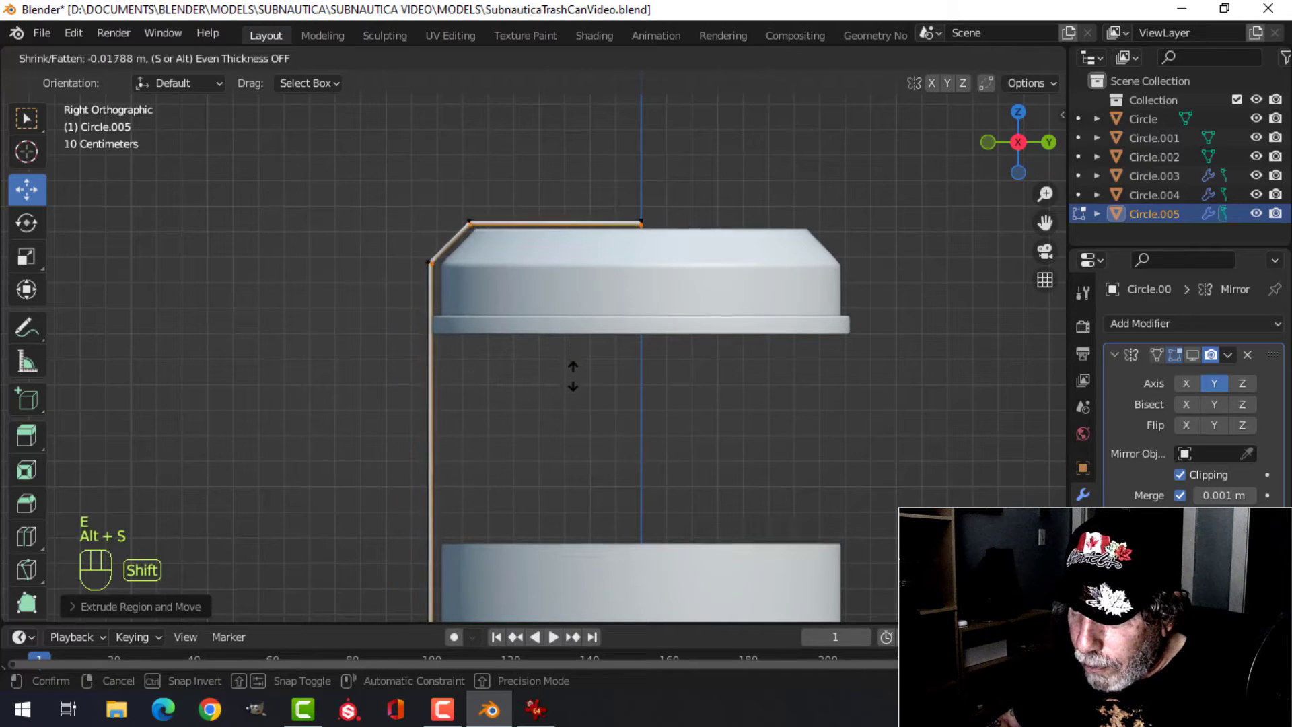
pyautogui.click(579, 410)
pyautogui.scroll(-4, 580, 410)
pyautogui.hotkey('alt', 'a')
# Step: Delete the thin end face of the panel on the mirror centre line above the lid
pyautogui.moveTo(505, 439); pyautogui.dragTo(734, 373, button='middle')
pyautogui.scroll(-3, 501, 431)
pyautogui.scroll(4, 552, 350)
pyautogui.keyDown('shift'); pyautogui.moveTo(552, 350); pyautogui.dragTo(660, 404, button='middle'); pyautogui.keyUp('shift')
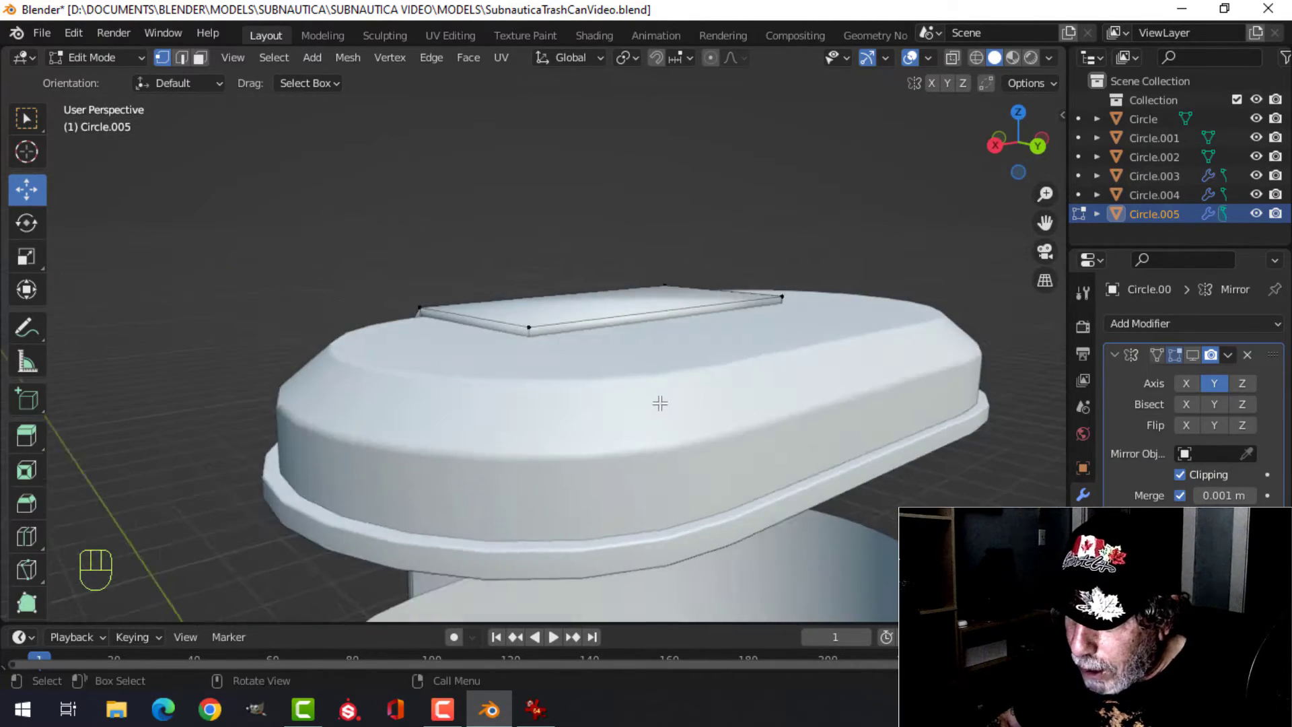
pyautogui.scroll(3, 646, 336)
pyautogui.keyDown('shift'); pyautogui.moveTo(643, 329); pyautogui.dragTo(563, 433, button='middle'); pyautogui.keyUp('shift')
pyautogui.scroll(3, 581, 440)
pyautogui.scroll(-6, 560, 517)
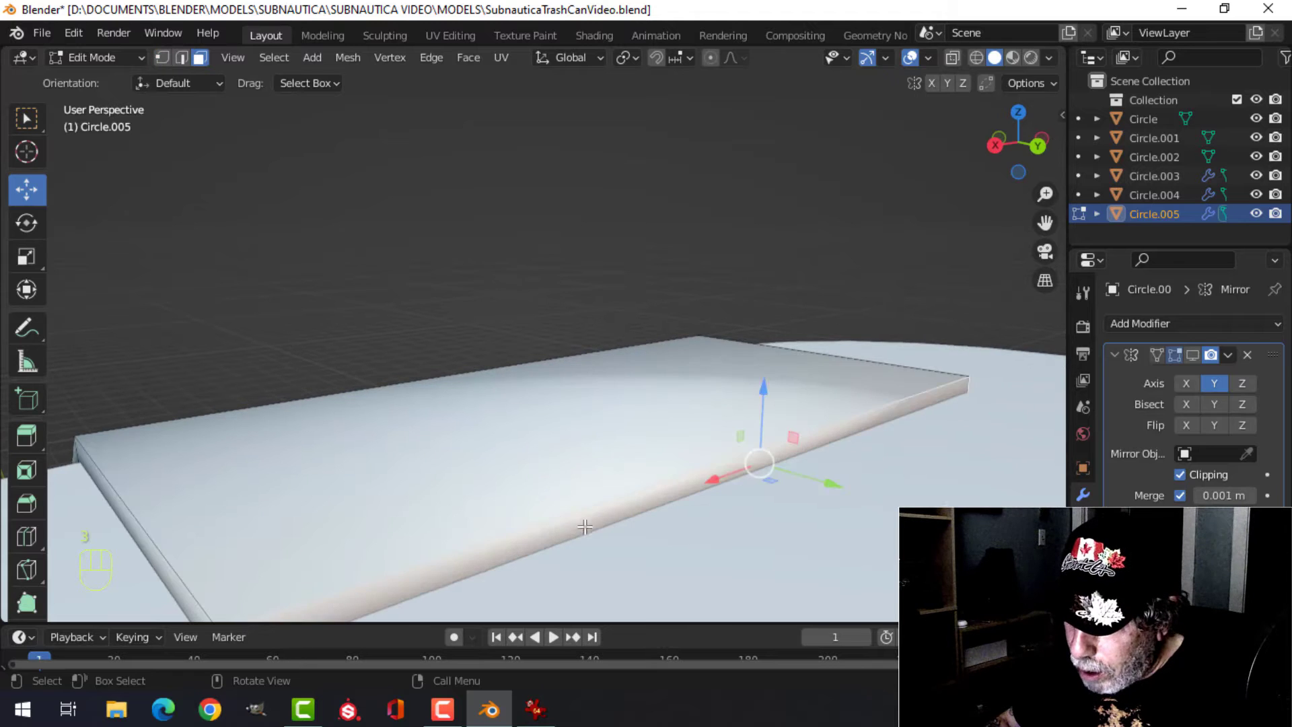
pyautogui.press('x')
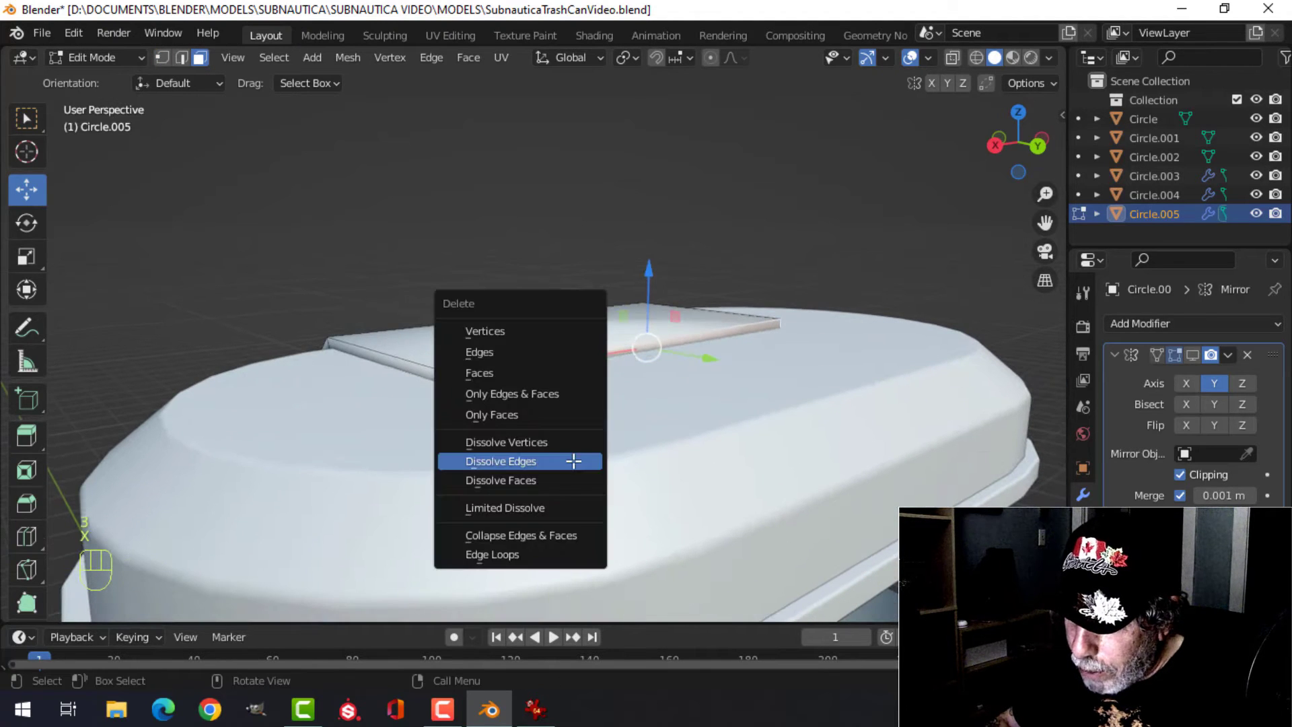
pyautogui.click(502, 375)
# Step: Bevel the outer edge loops along both long sides of the panel with two segments
pyautogui.moveTo(502, 374); pyautogui.dragTo(597, 432, button='middle')
pyautogui.press('2')
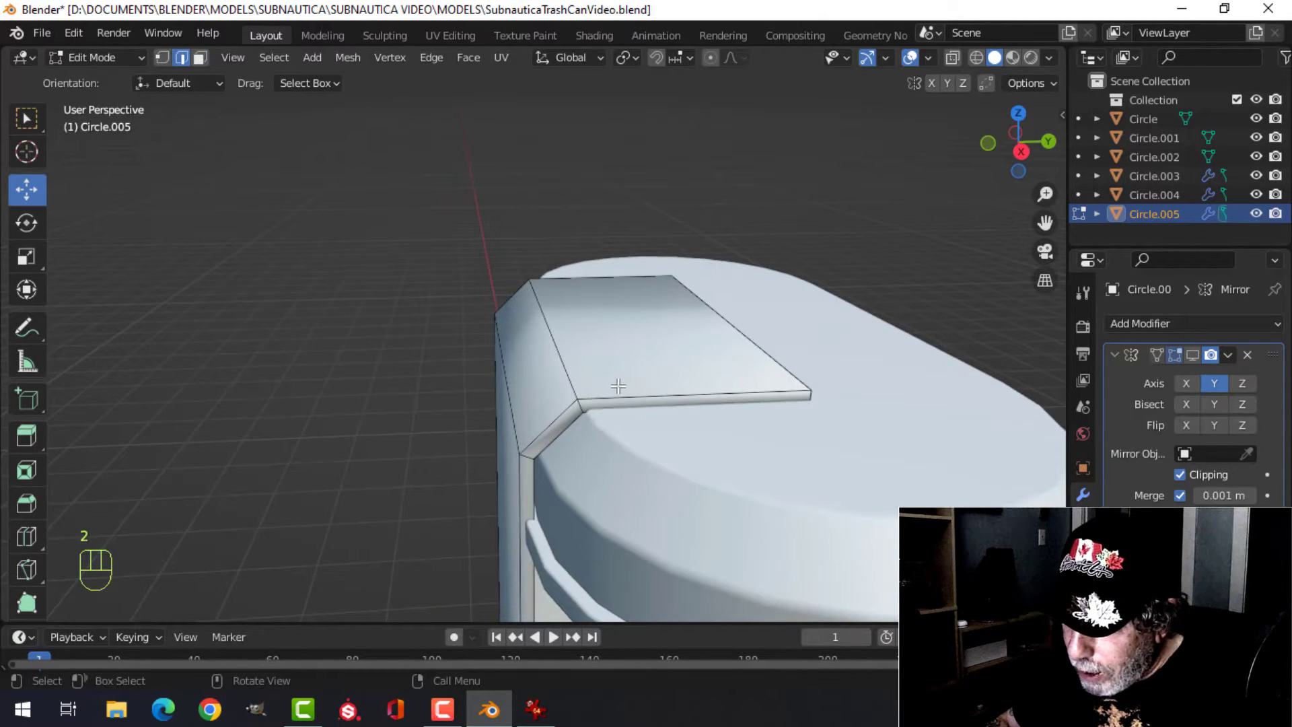
pyautogui.moveTo(590, 434); pyautogui.dragTo(522, 420, button='middle')
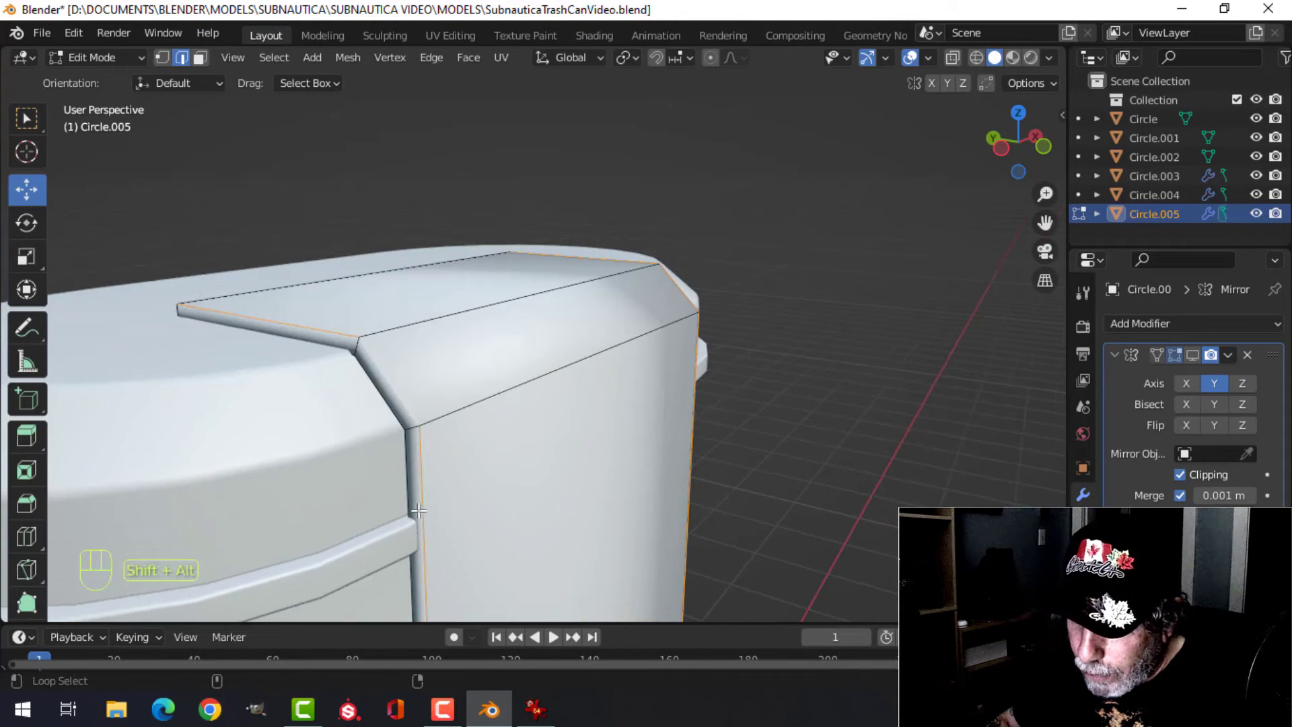
pyautogui.keyDown('alt'); pyautogui.scroll(-1, 469, 513); pyautogui.keyUp('alt')
pyautogui.scroll(-3, 469, 513)
pyautogui.keyDown('shift'); pyautogui.moveTo(536, 482); pyautogui.dragTo(543, 444, button='middle'); pyautogui.keyUp('shift')
pyautogui.scroll(4, 568, 370)
pyautogui.hotkey('ctrl', 'b')
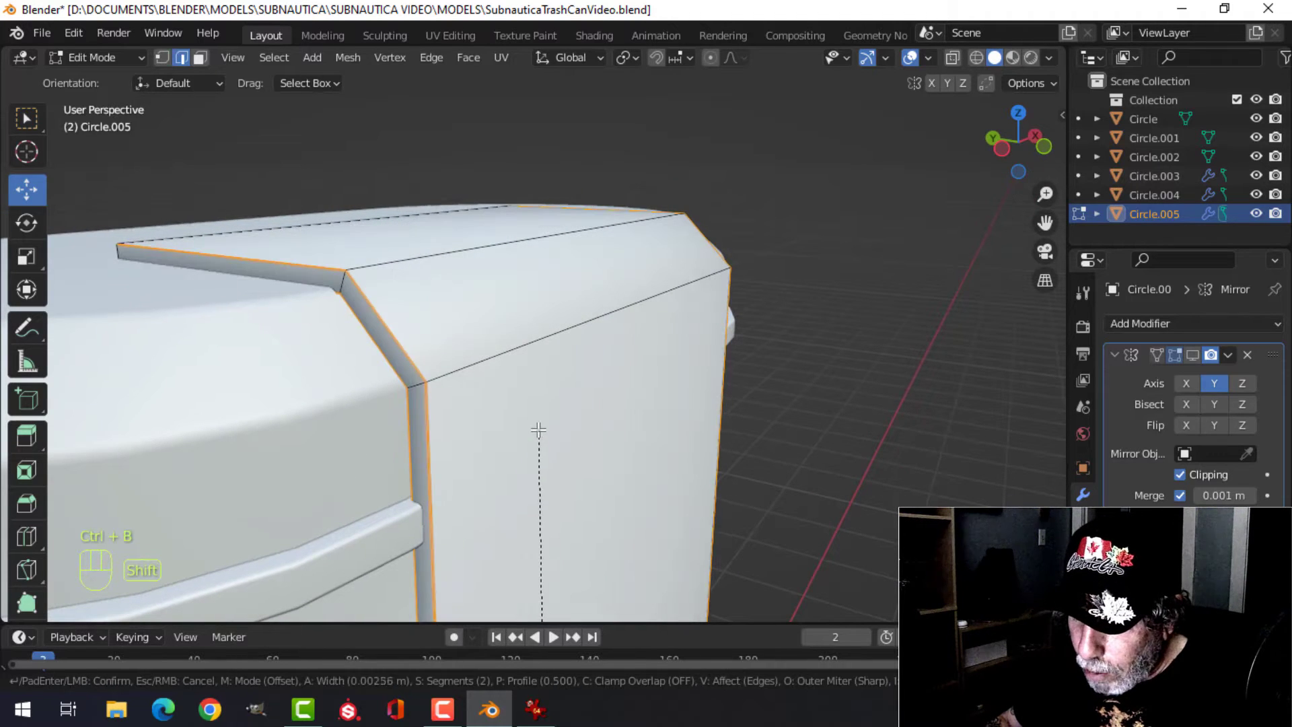
pyautogui.click(532, 389)
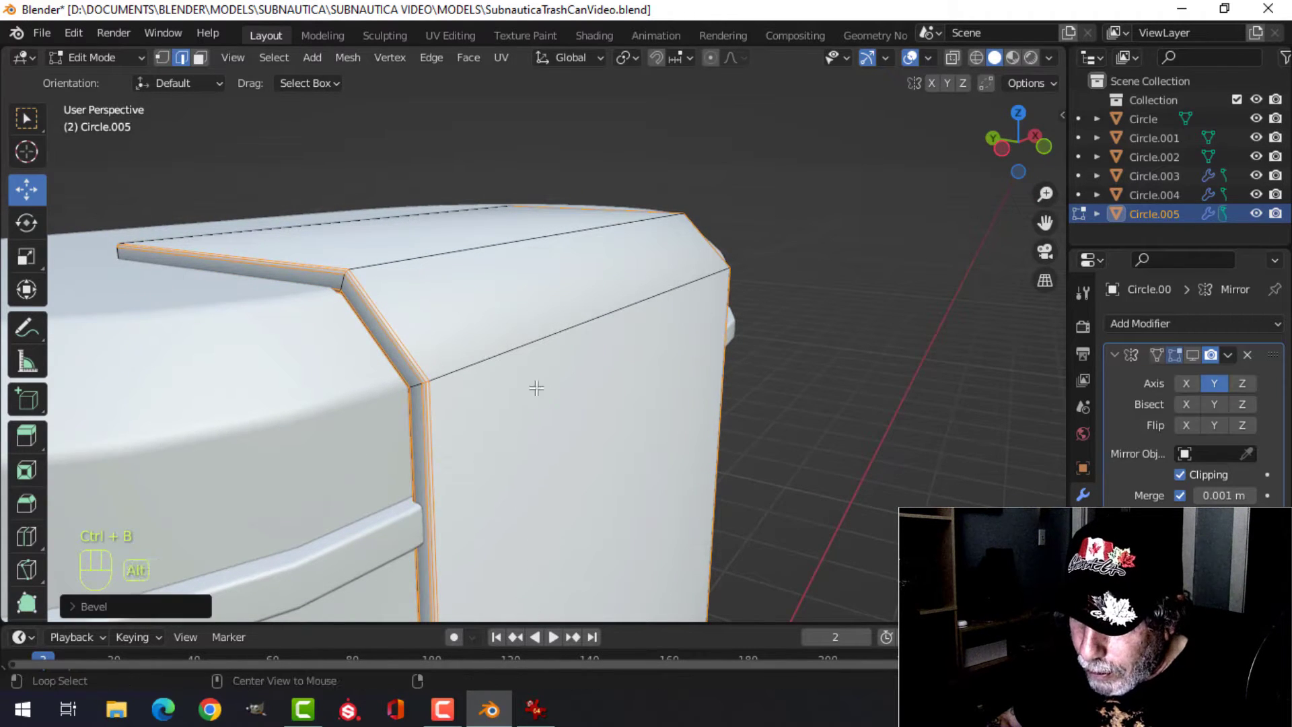
pyautogui.hotkey('alt', 'a')
# Step: Bevel the panel's crosswise fold edges at the lid slope and lower taper with two segments, and return to Object Mode
pyautogui.moveTo(534, 383); pyautogui.dragTo(600, 306, button='middle')
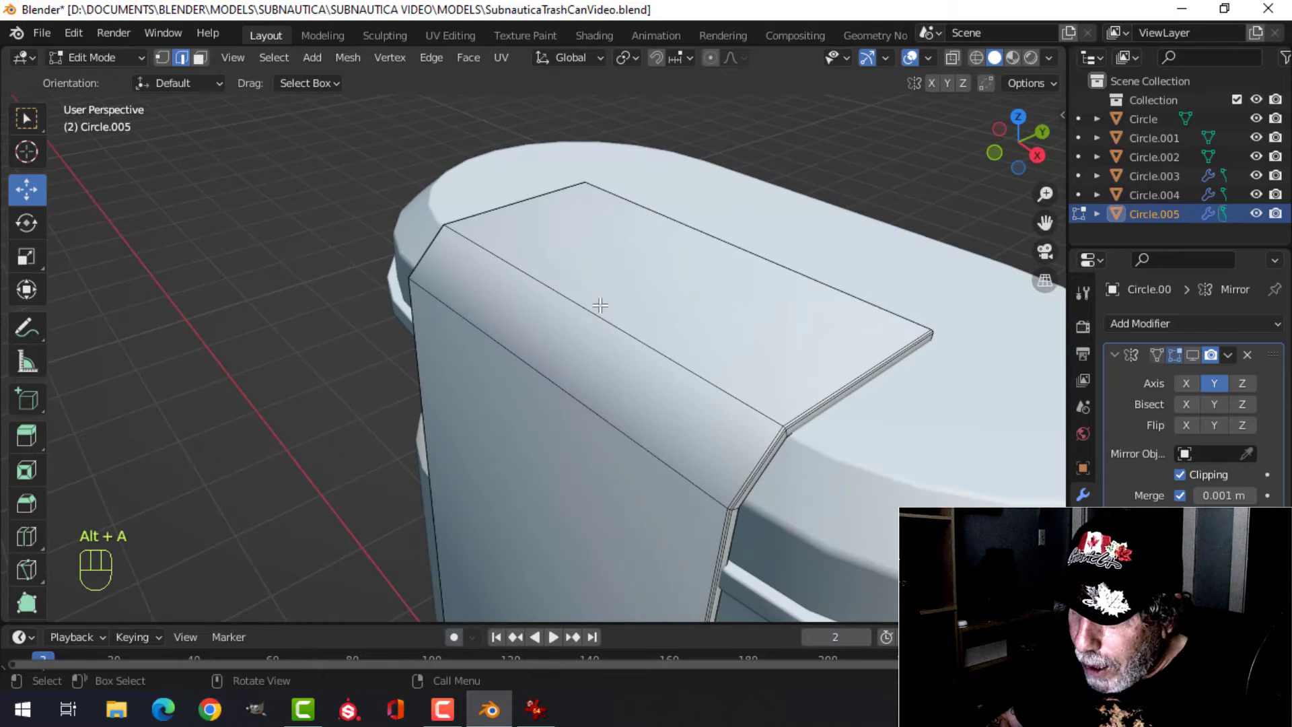
pyautogui.keyDown('alt'); pyautogui.keyDown('shift'); pyautogui.click(575, 395); pyautogui.keyUp('shift'); pyautogui.keyUp('alt')
pyautogui.scroll(-4, 584, 444)
pyautogui.keyDown('shift'); pyautogui.moveTo(592, 592); pyautogui.dragTo(579, 416, button='middle'); pyautogui.keyUp('shift')
pyautogui.scroll(-3, 572, 437)
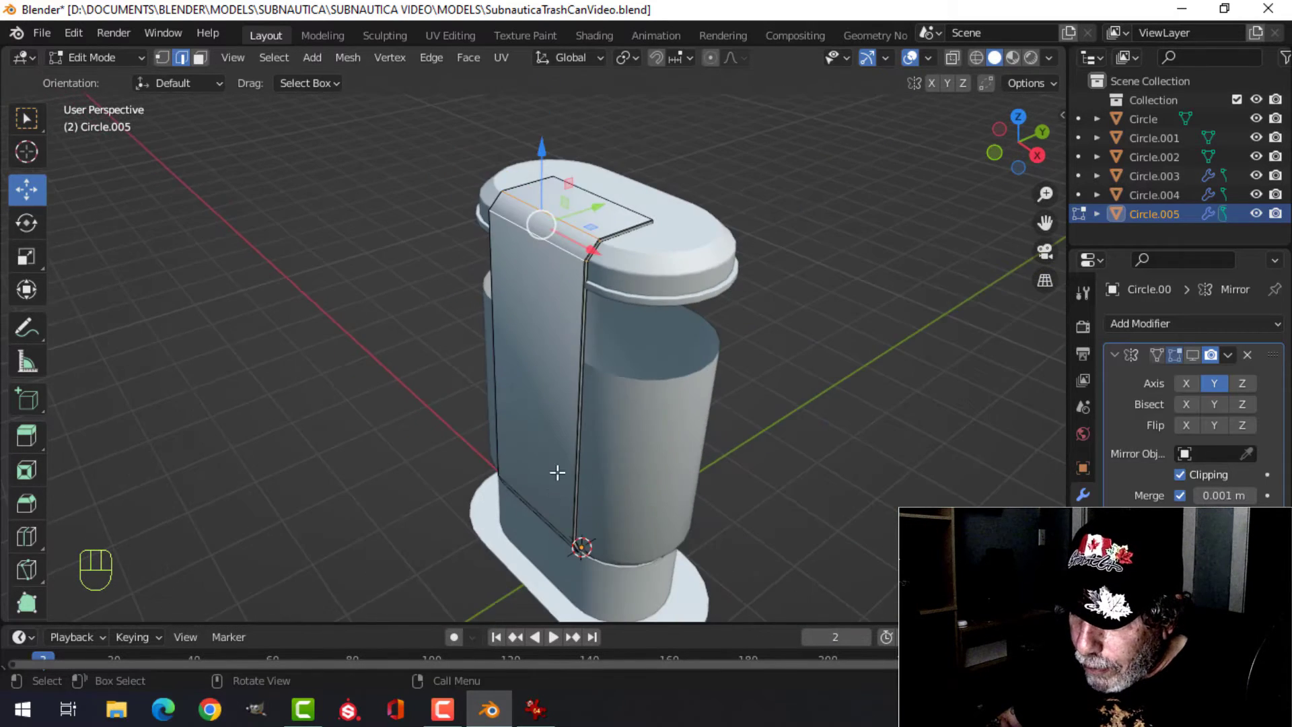
pyautogui.moveTo(572, 582); pyautogui.dragTo(564, 431, button='middle')
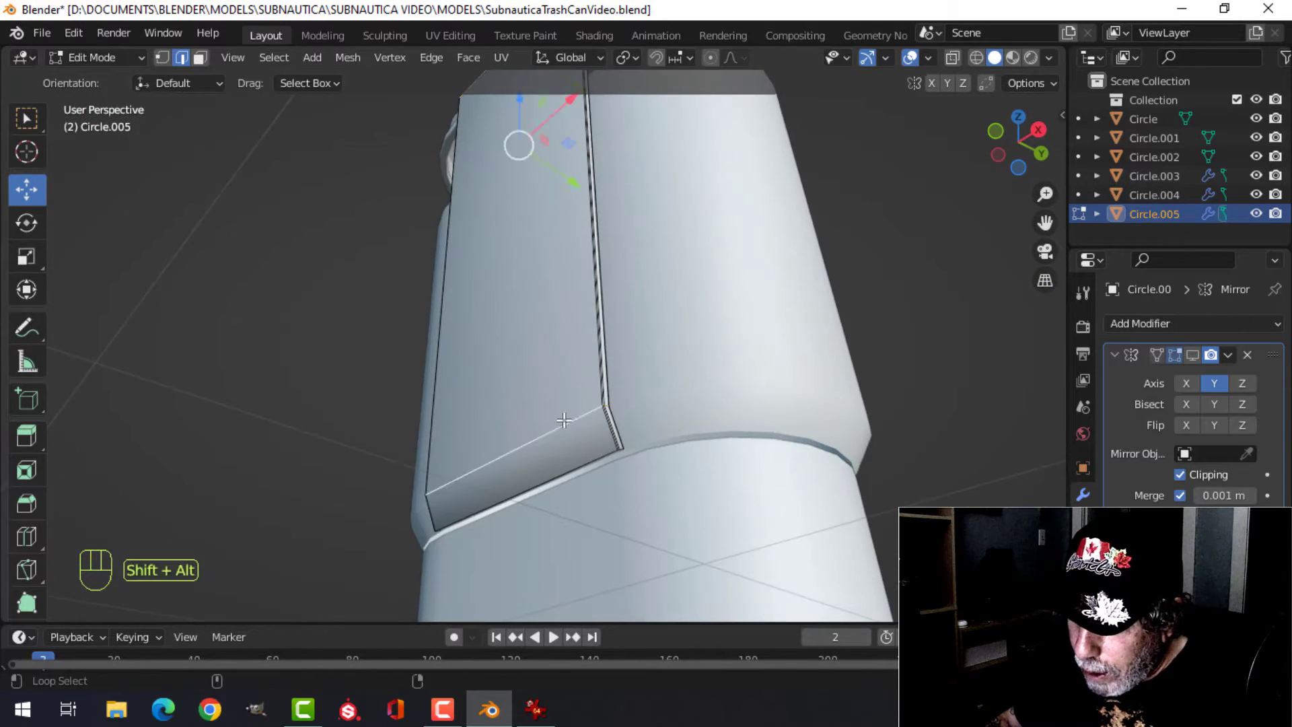
pyautogui.scroll(-2, 604, 177)
pyautogui.moveTo(606, 161); pyautogui.dragTo(616, 318, button='middle')
pyautogui.scroll(3, 610, 335)
pyautogui.scroll(3, 622, 334)
pyautogui.hotkey('ctrl', 'b')
pyautogui.press('shift')
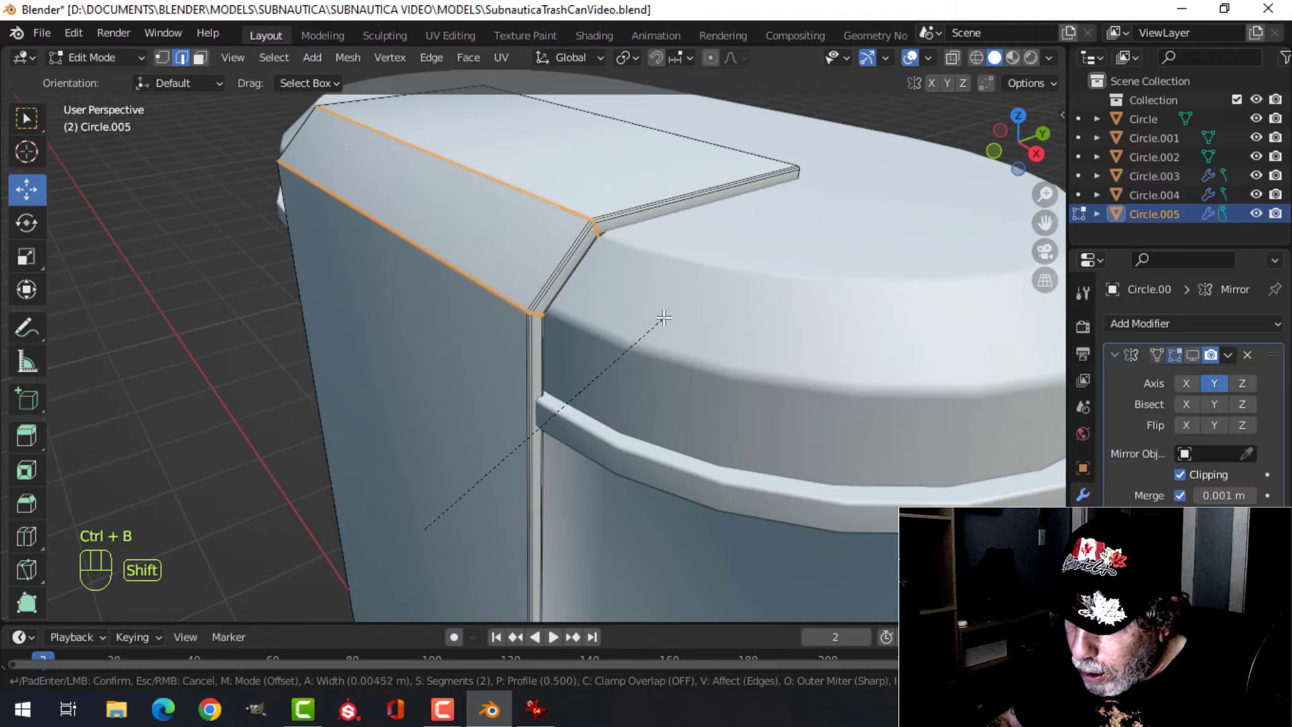
pyautogui.click(674, 298)
pyautogui.scroll(-4, 673, 299)
pyautogui.press('Tab')
pyautogui.scroll(-3, 505, 361)
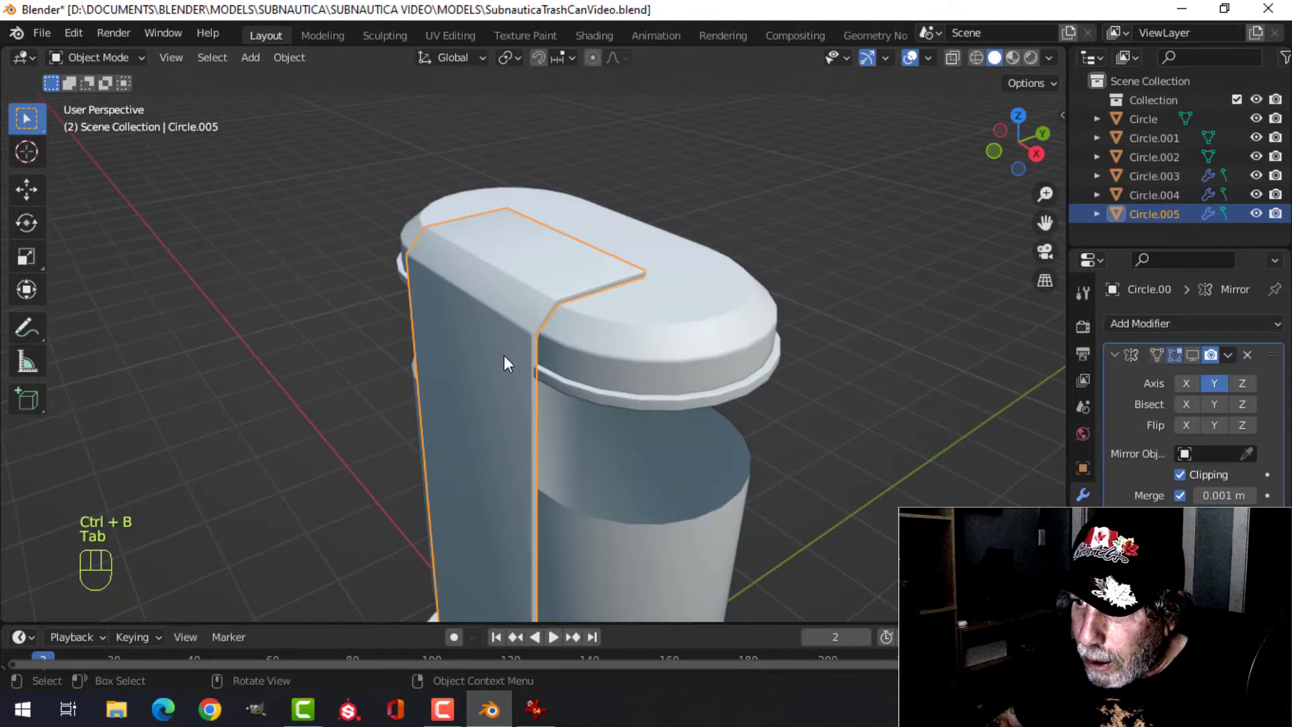
# Step: Bevel the edges around the panel's lower end face with two segments and return to Object Mode
pyautogui.hotkey('alt', 'a')
pyautogui.click(514, 293)
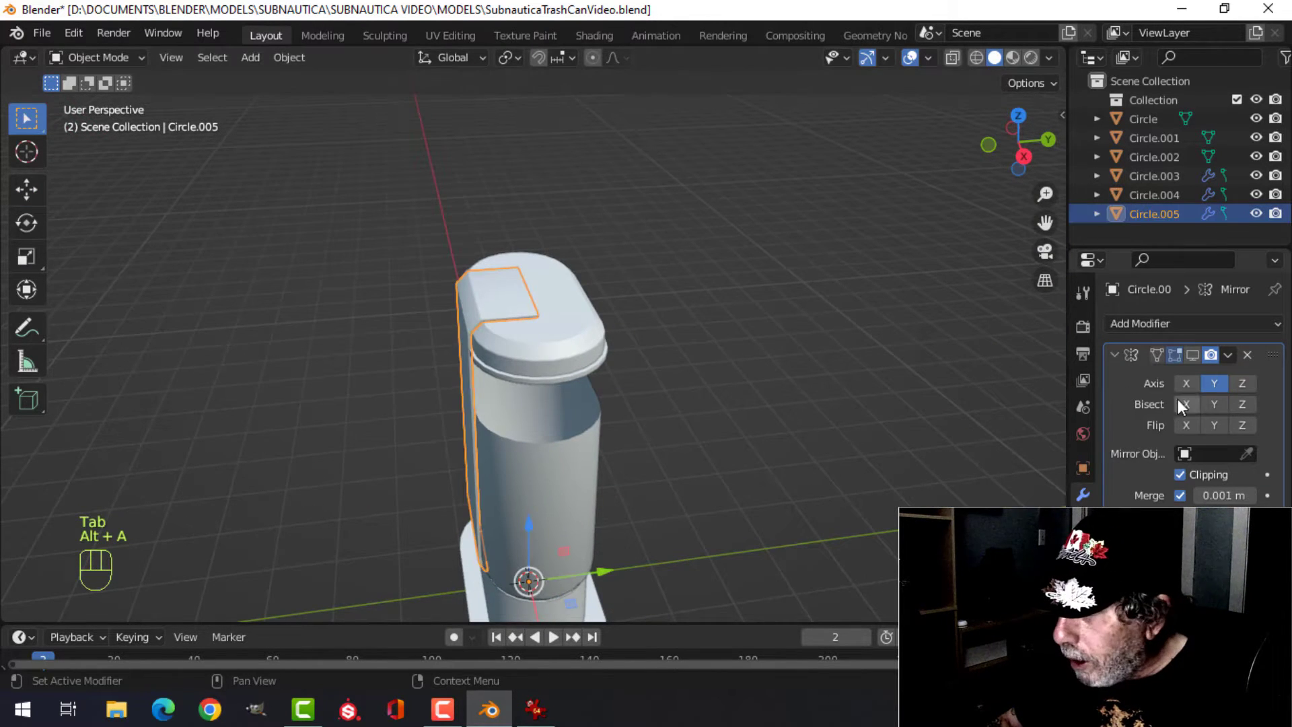
pyautogui.moveTo(827, 368); pyautogui.dragTo(553, 303, button='middle')
pyautogui.hotkey('alt', 'a')
pyautogui.click(553, 295)
pyautogui.press('Tab')
pyautogui.scroll(2, 506, 308)
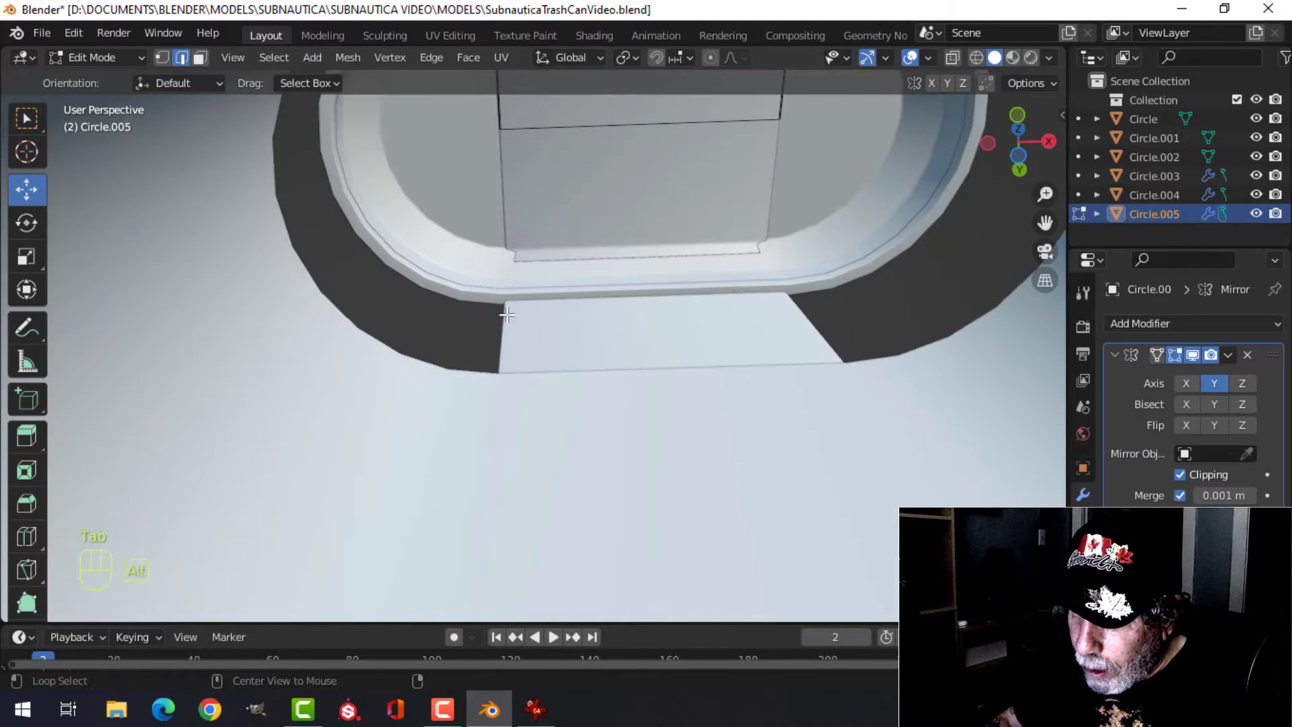
pyautogui.hotkey('alt', 'a')
pyautogui.scroll(-2, 495, 307)
pyautogui.scroll(1, 496, 311)
pyautogui.press('3')
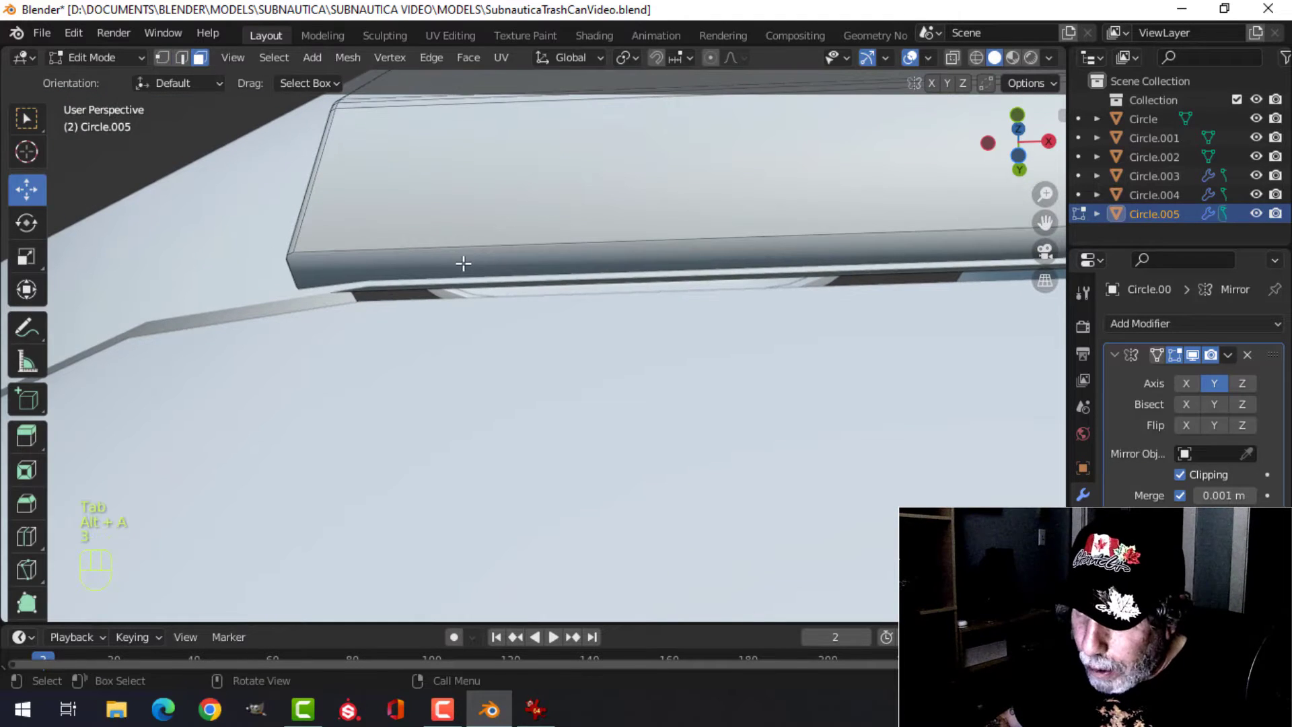
pyautogui.click(530, 266)
pyautogui.hotkey('ctrl', 'b')
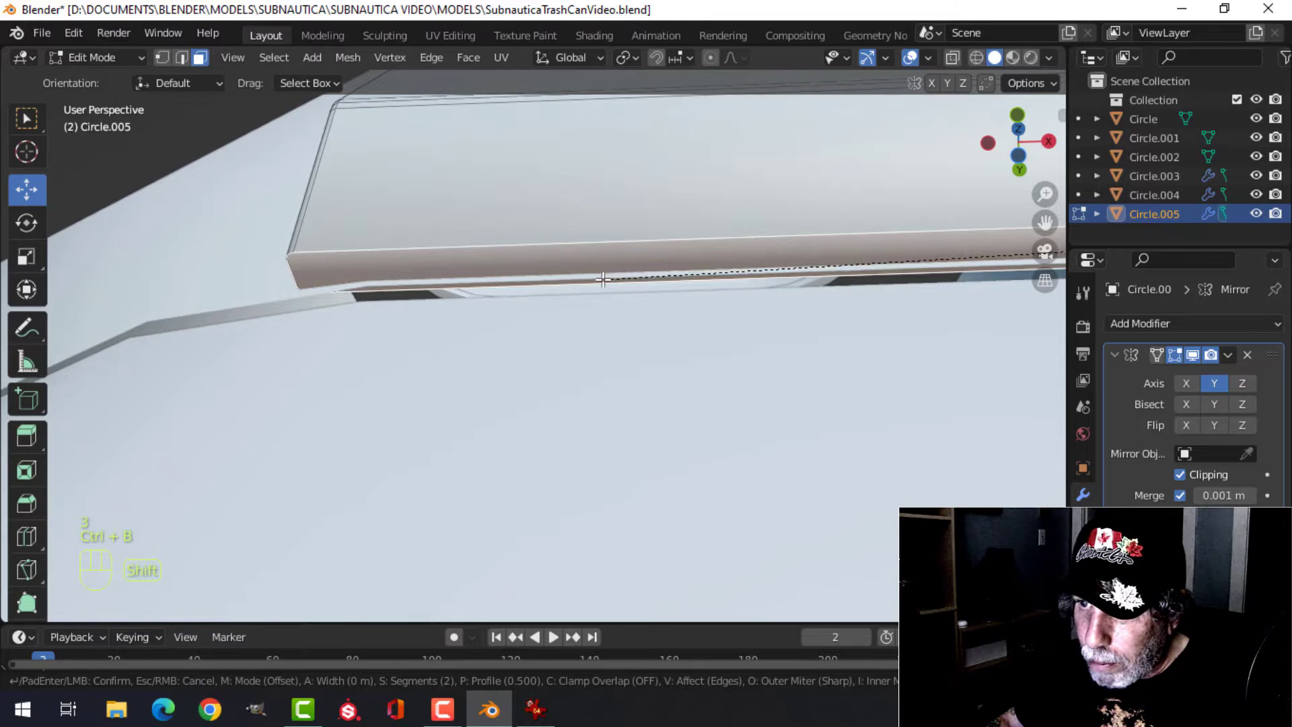
pyautogui.keyDown('shift'); pyautogui.click(541, 285); pyautogui.keyUp('shift')
pyautogui.press('Tab')
# Step: Turn off the viewport display of the panel's Mirror modifier and view the trash can from both sides
pyautogui.scroll(-3, 530, 303)
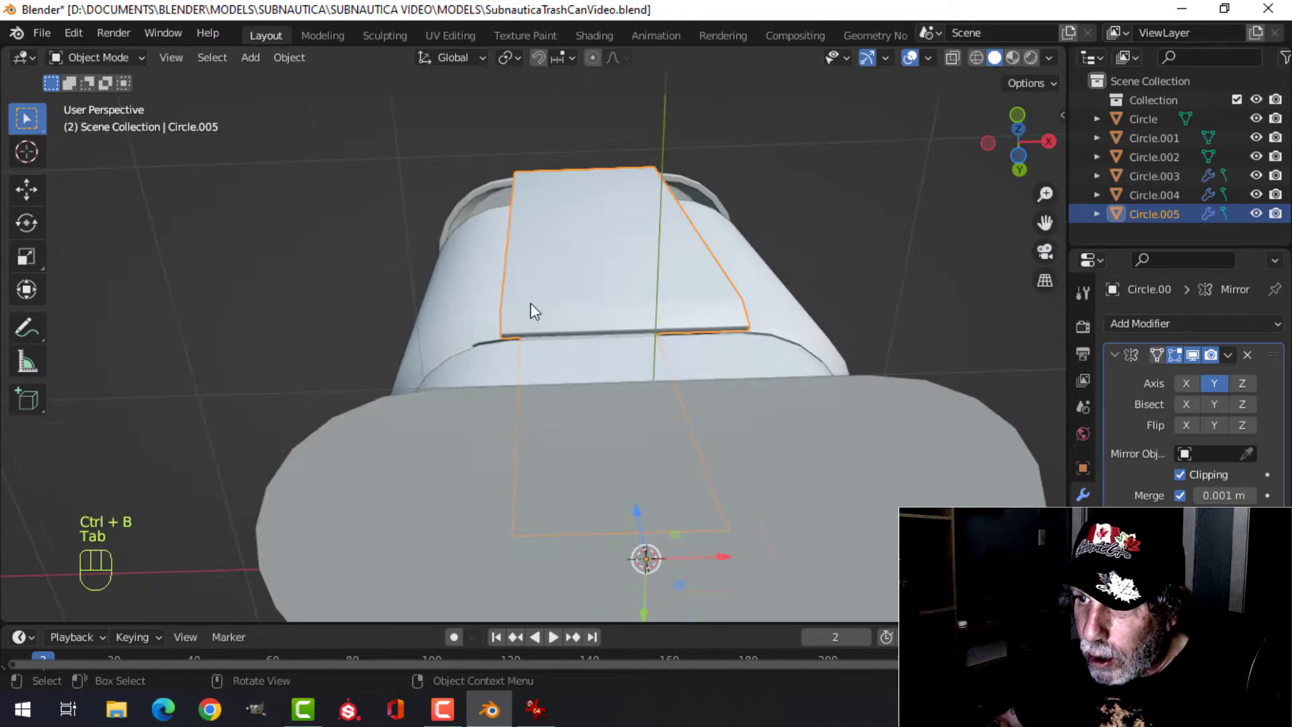
pyautogui.hotkey('alt', 'a')
pyautogui.moveTo(531, 303); pyautogui.dragTo(605, 430, button='middle')
pyautogui.click(1192, 354)
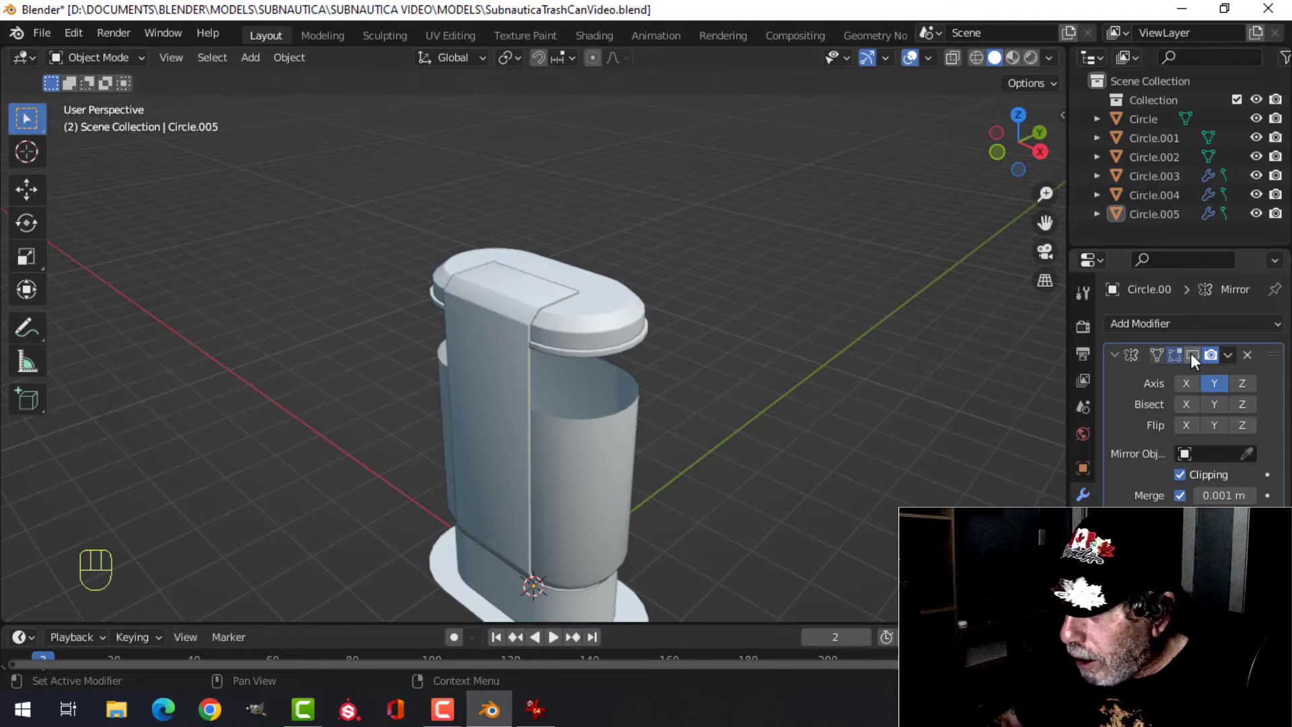
pyautogui.moveTo(639, 383); pyautogui.dragTo(617, 346, button='middle')
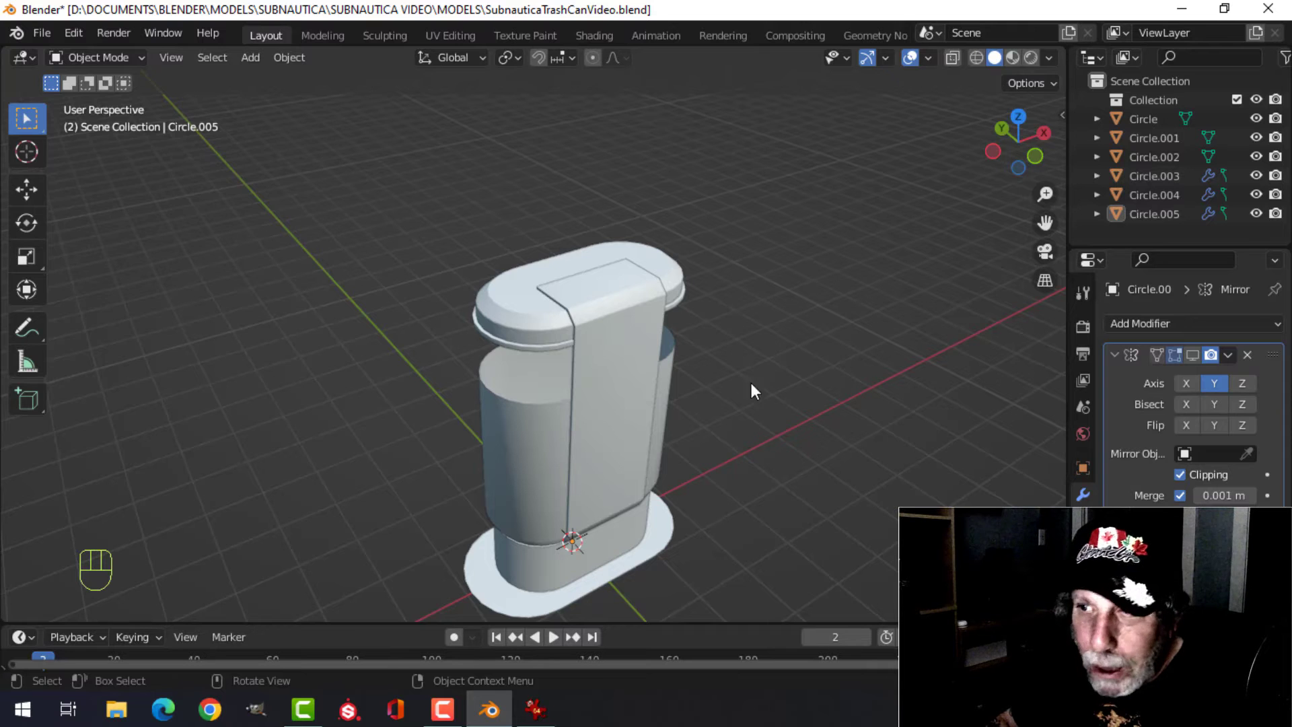
pyautogui.moveTo(751, 390); pyautogui.dragTo(501, 392, button='middle')
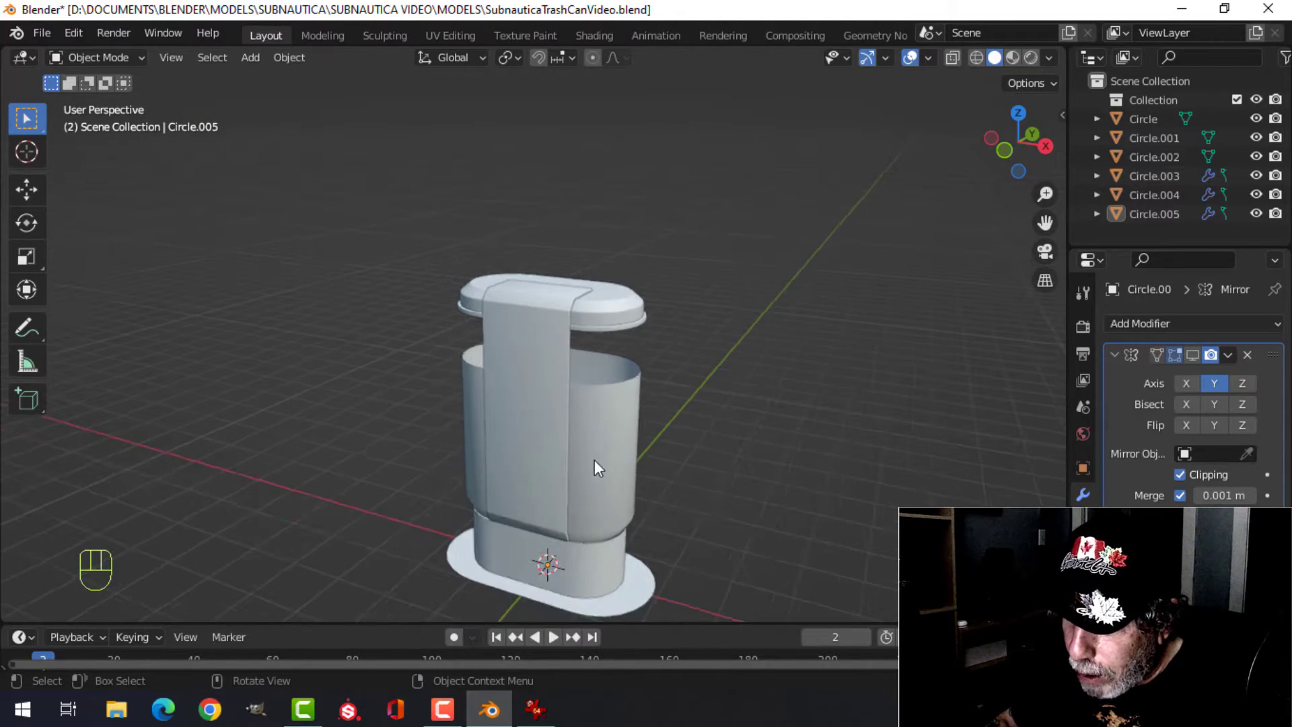
# Step: Snap the 3D cursor to the long left edge of the front panel, then return to Object Mode with nothing selected
pyautogui.moveTo(595, 459); pyautogui.dragTo(586, 371, button='middle')
pyautogui.click(574, 377)
pyautogui.press('Tab')
pyautogui.scroll(2, 579, 377)
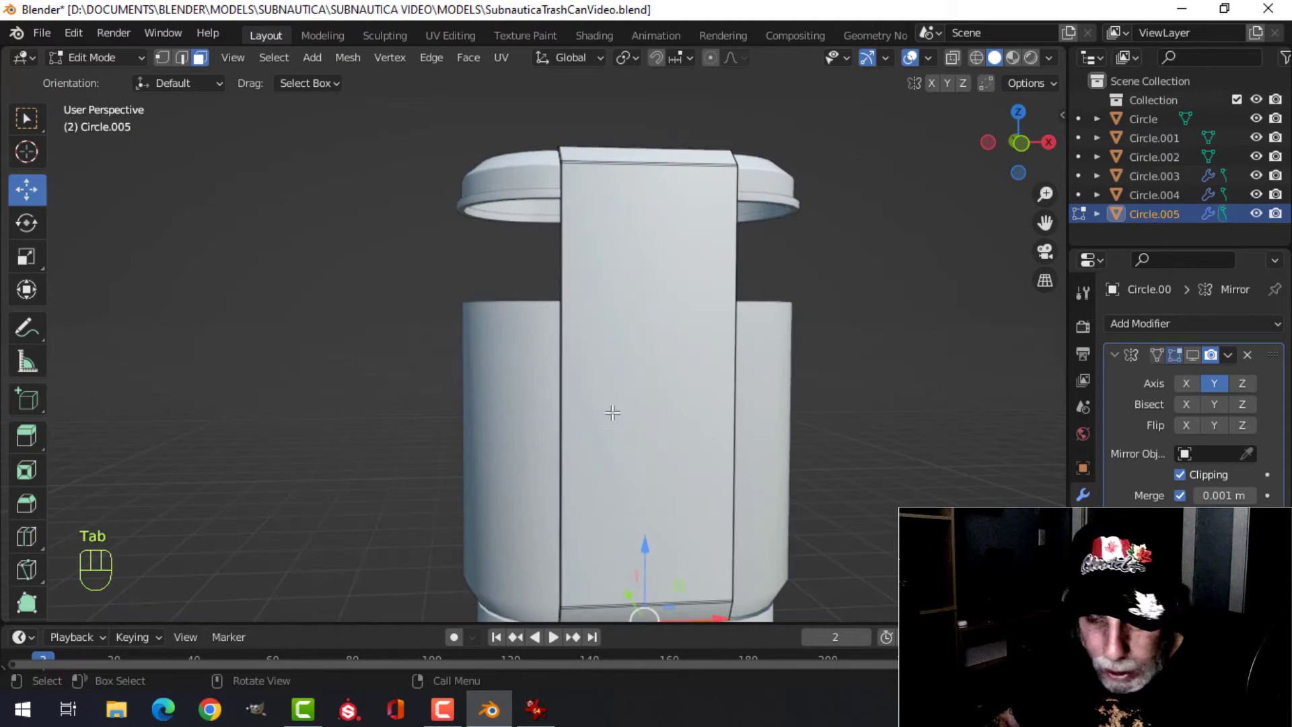
pyautogui.press('2')
pyautogui.hotkey('shift', 's')
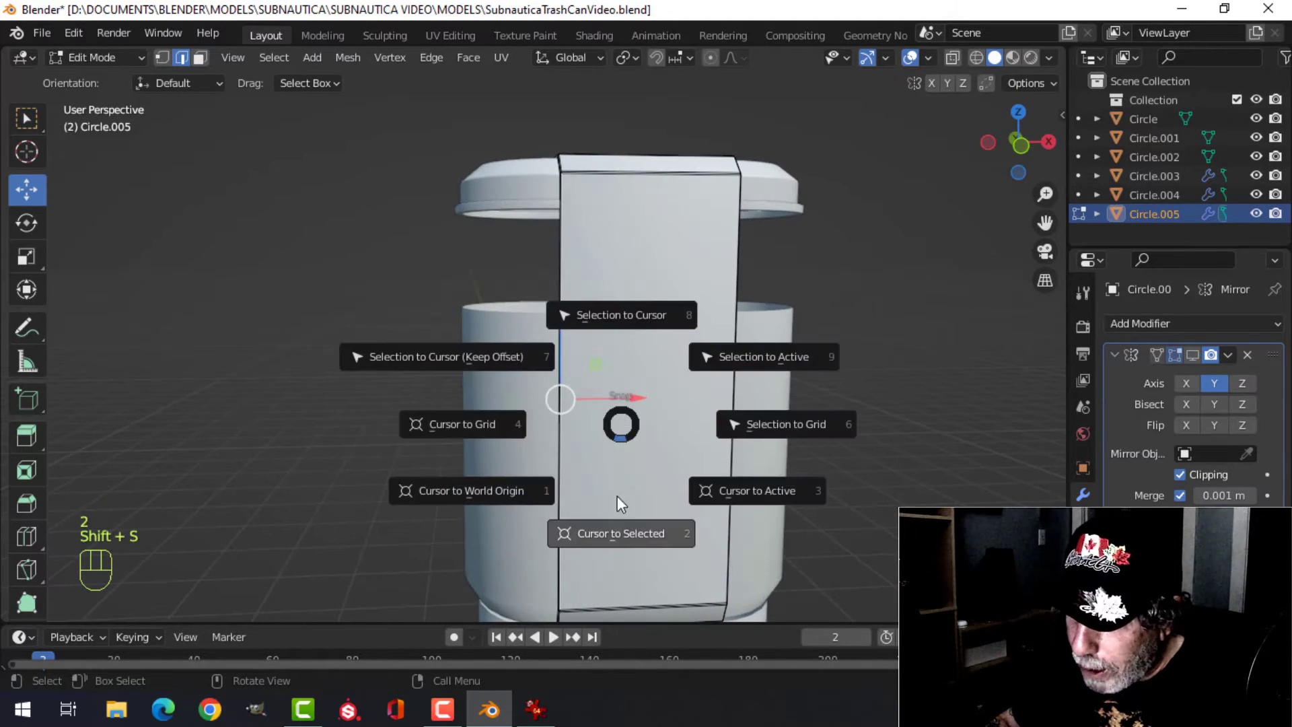
pyautogui.press('Tab')
pyautogui.hotkey('alt', 'a')
pyautogui.scroll(-3, 593, 417)
# Step: Add a cylinder with 16 vertices at the 3D cursor on the panel's edge
pyautogui.moveTo(569, 398); pyautogui.dragTo(599, 424, button='middle')
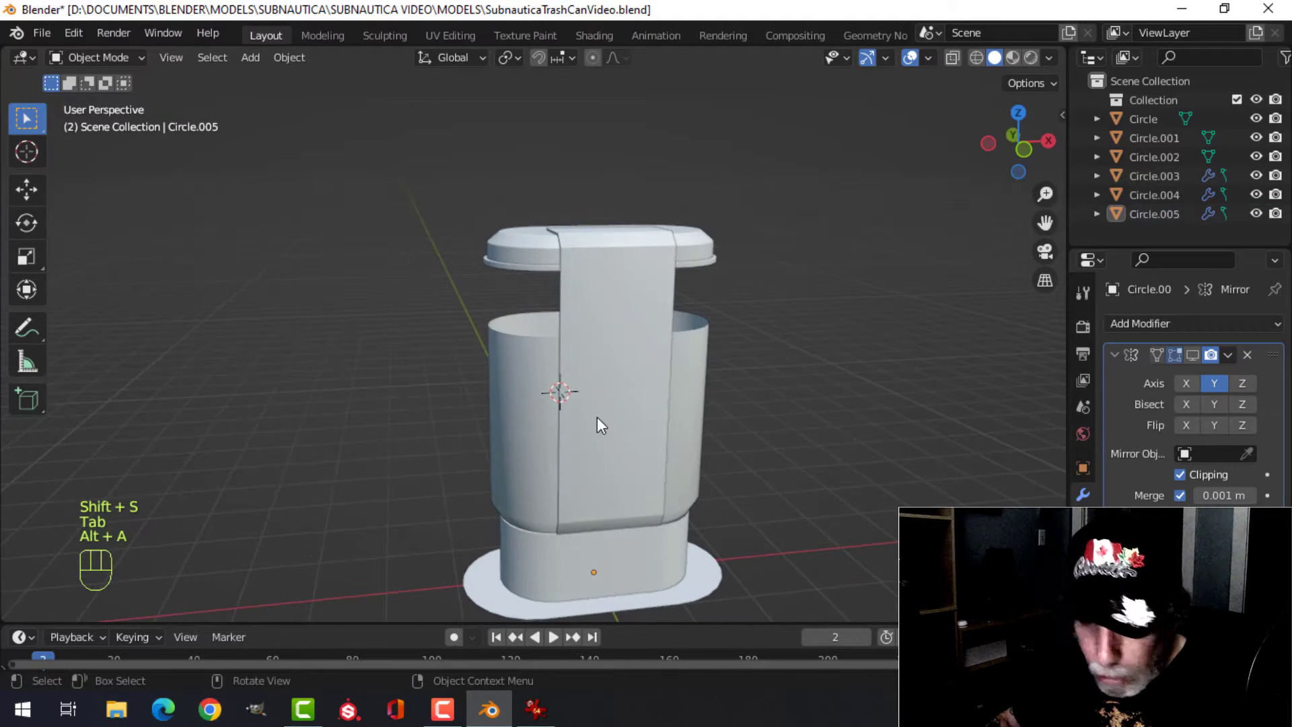
pyautogui.hotkey('shift', 'a')
pyautogui.moveTo(537, 307)
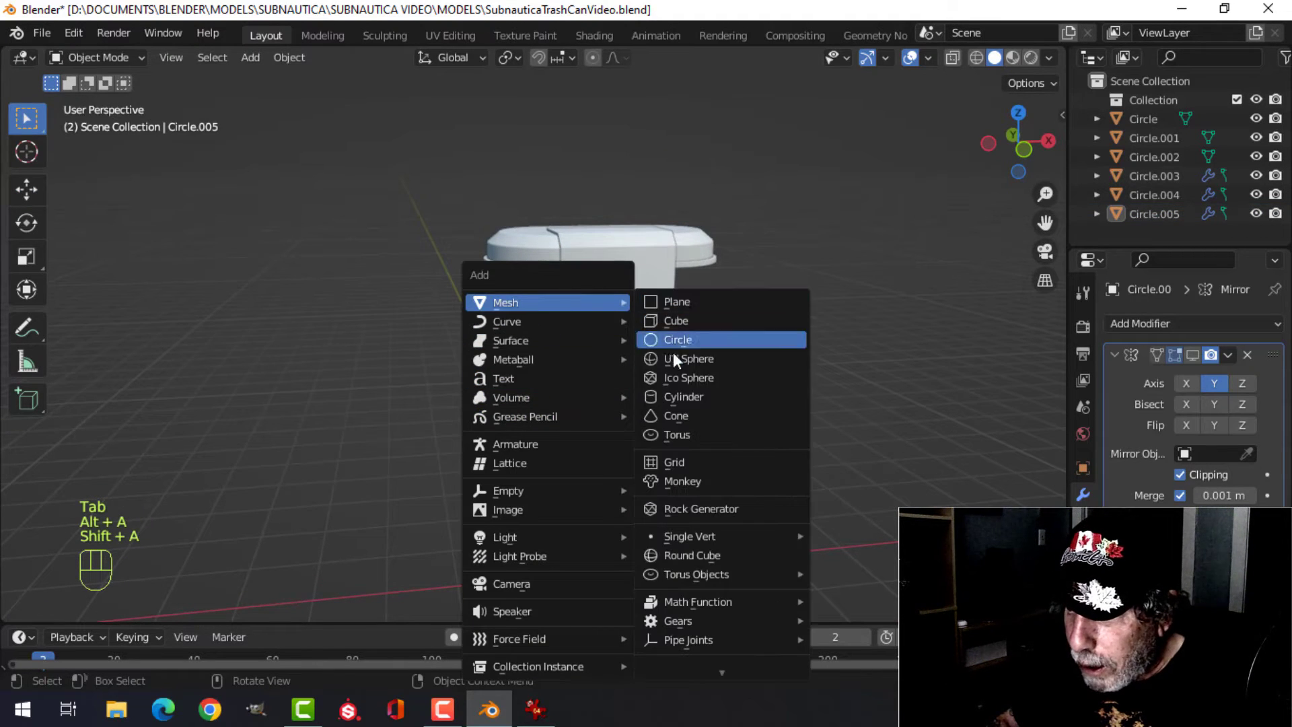
pyautogui.click(685, 398)
pyautogui.click(124, 601)
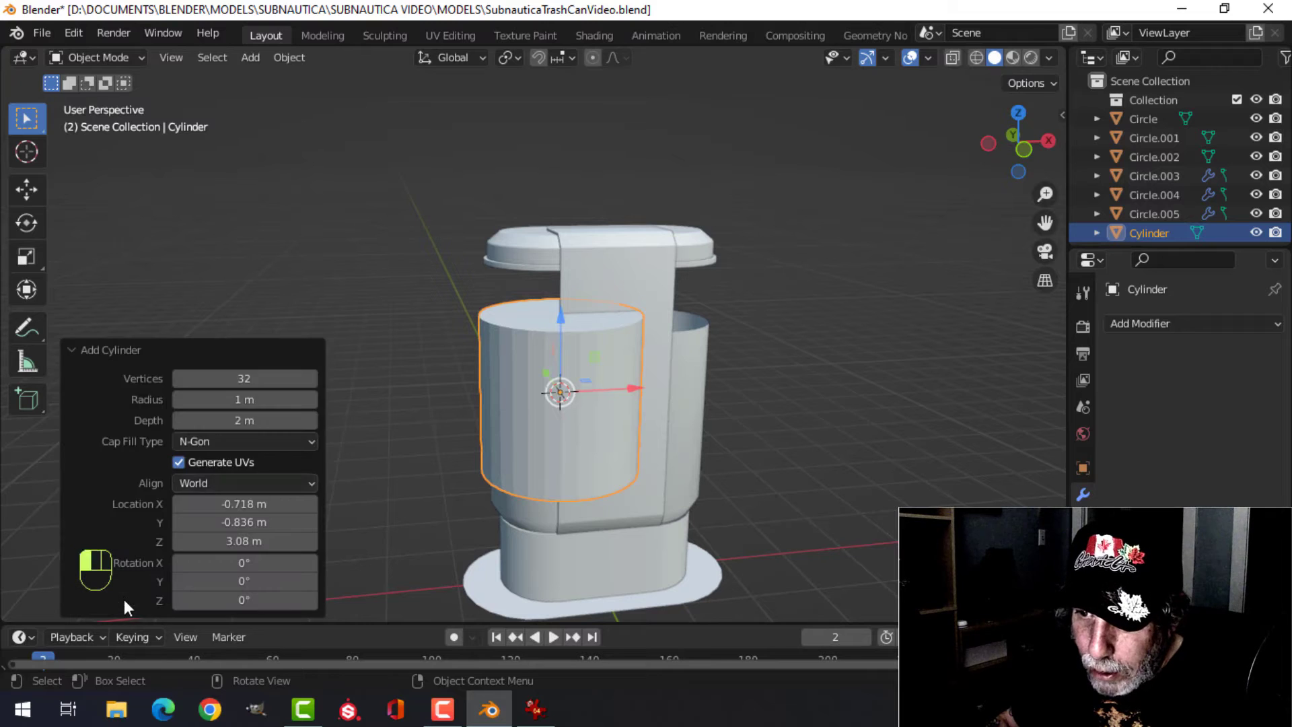
pyautogui.click(315, 379)
pyautogui.write('1')
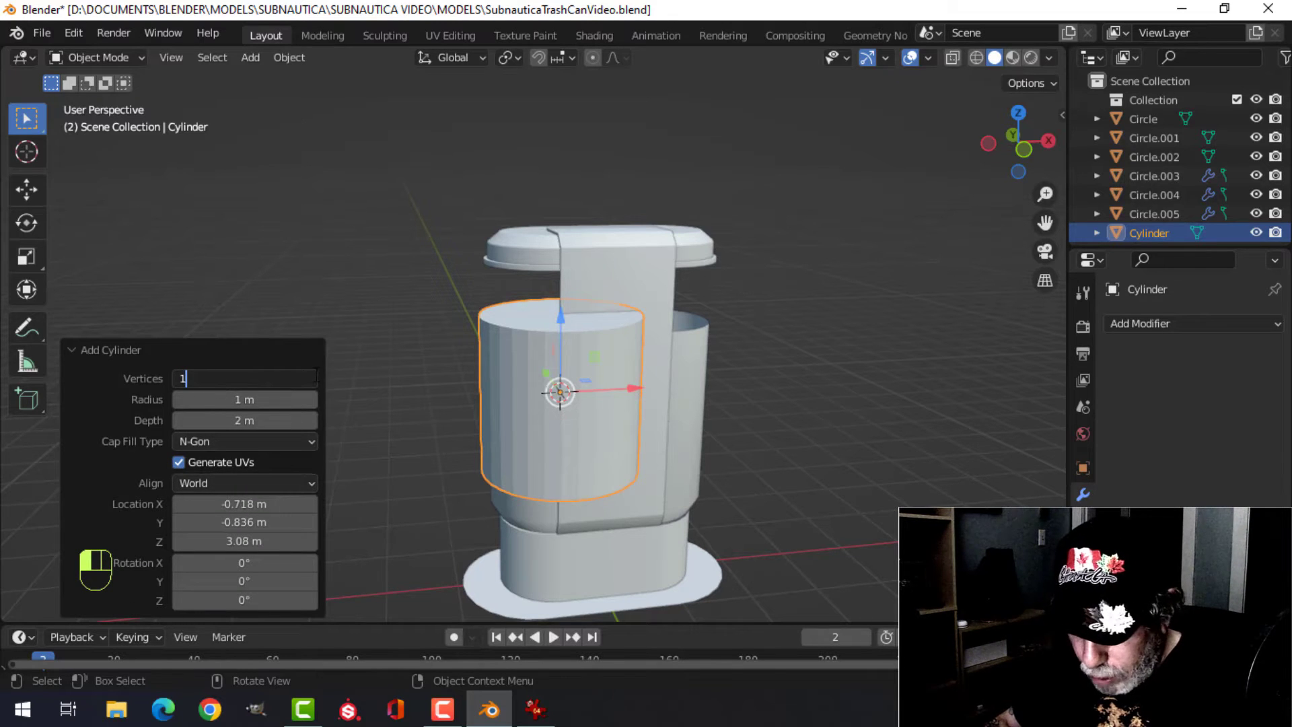
pyautogui.write('6')
pyautogui.press('Return')
# Step: In Edit Mode, shrink the whole cylinder to about 0.073, then again by about 0.72 in front view
pyautogui.press('Tab')
pyautogui.press('s')
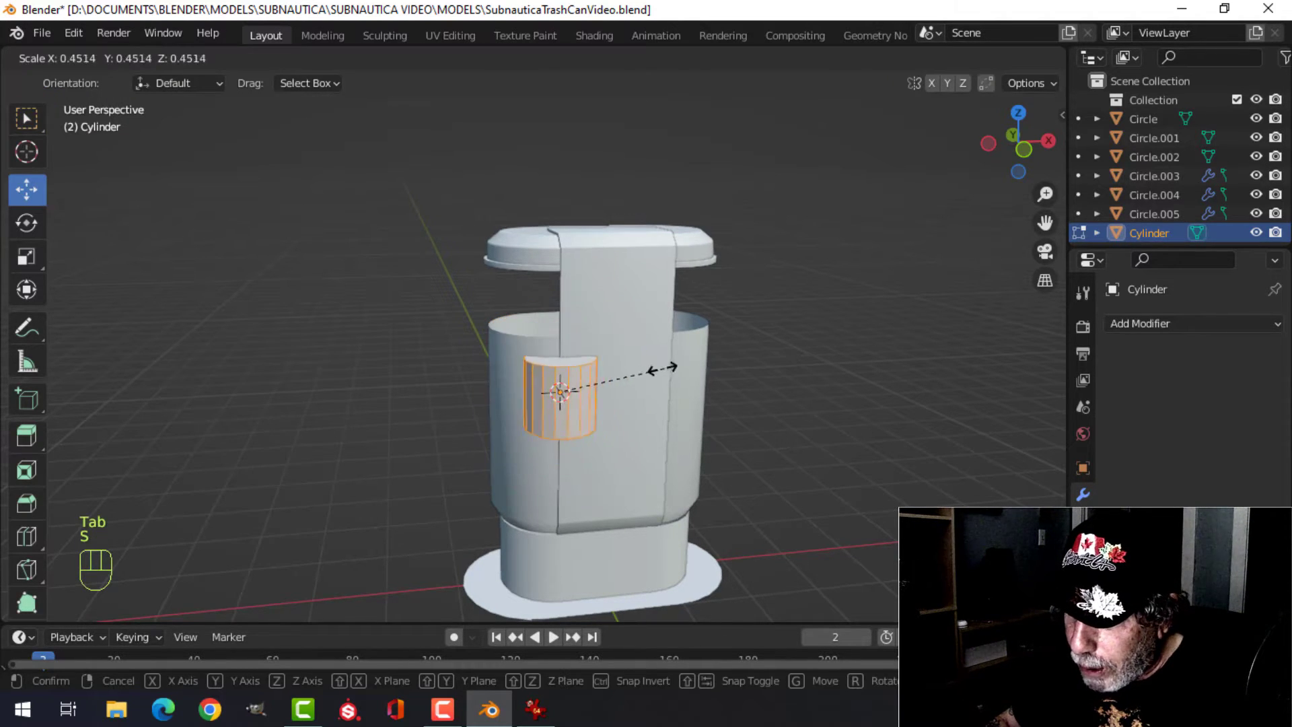
pyautogui.click(583, 402)
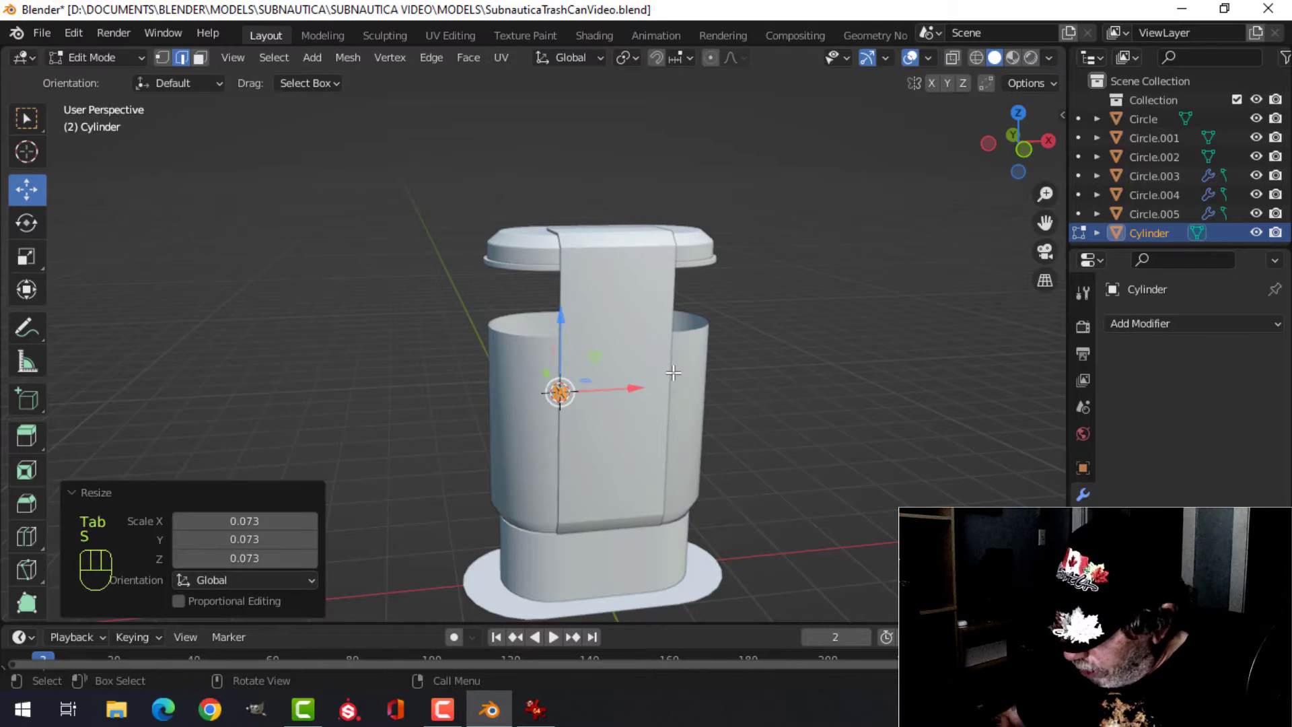
pyautogui.press('KP_1')
pyautogui.scroll(5, 689, 371)
pyautogui.press('s')
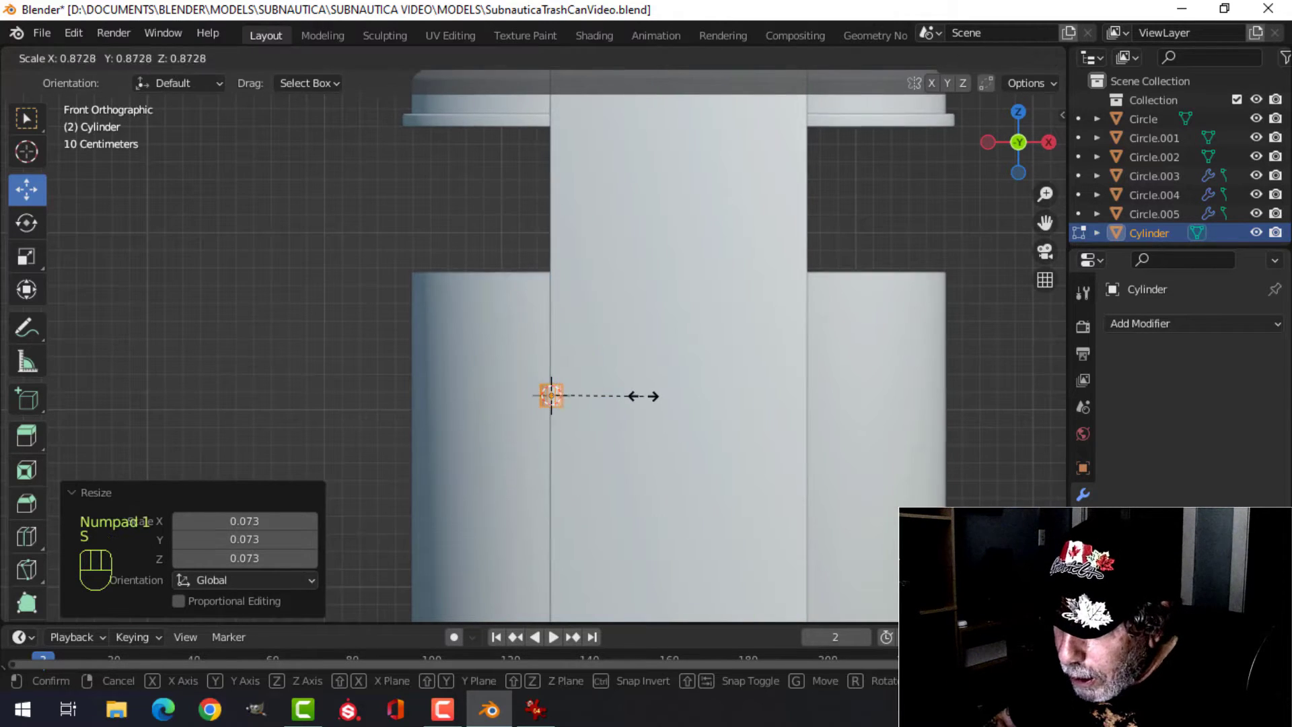
pyautogui.click(625, 396)
# Step: Stretch the cylinder about 3.1 times along Z and raise it about 0.365 m along the panel seam
pyautogui.keyDown('shift'); pyautogui.moveTo(626, 396); pyautogui.dragTo(631, 335, button='middle'); pyautogui.keyUp('shift')
pyautogui.press('s')
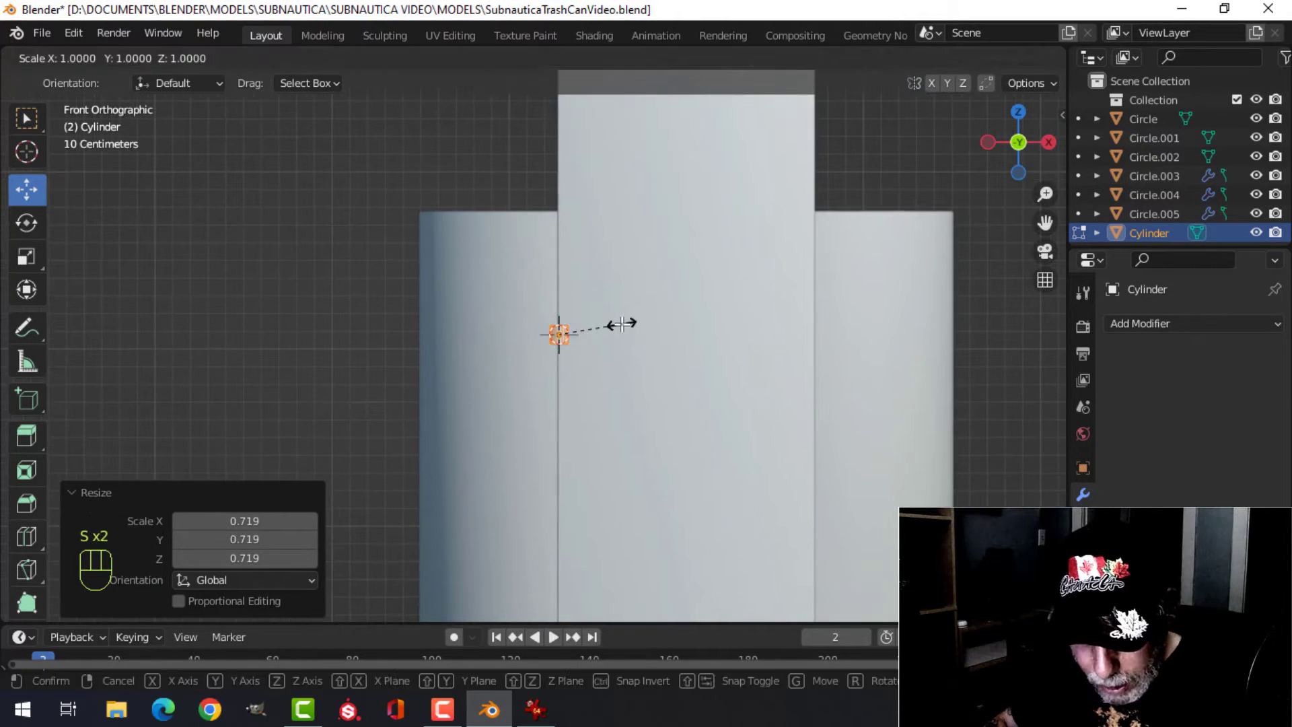
pyautogui.press('z')
pyautogui.click(665, 492)
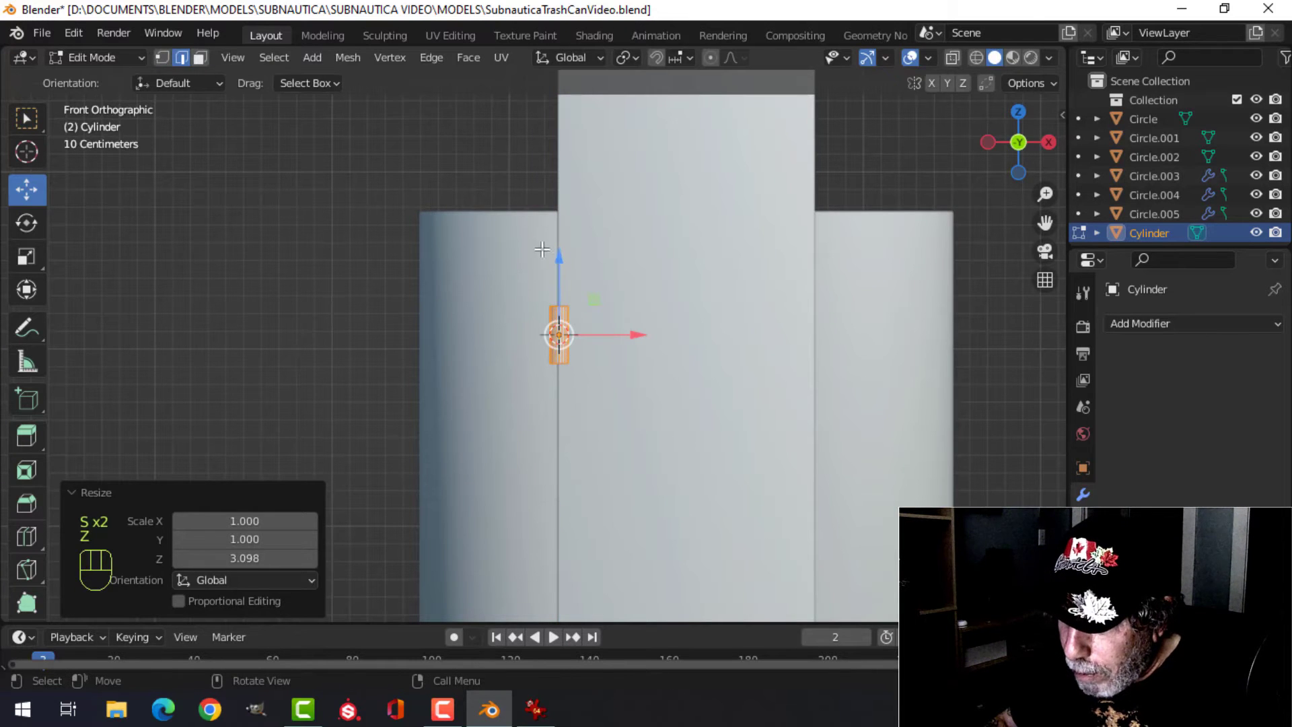
pyautogui.moveTo(560, 267); pyautogui.dragTo(559, 194)
pyautogui.moveTo(559, 194); pyautogui.dragTo(571, 406, button='middle')
# Step: Scale the hinge cylinder down slightly and nudge it along Y into the panel seam
pyautogui.scroll(3, 735, 357)
pyautogui.press('s')
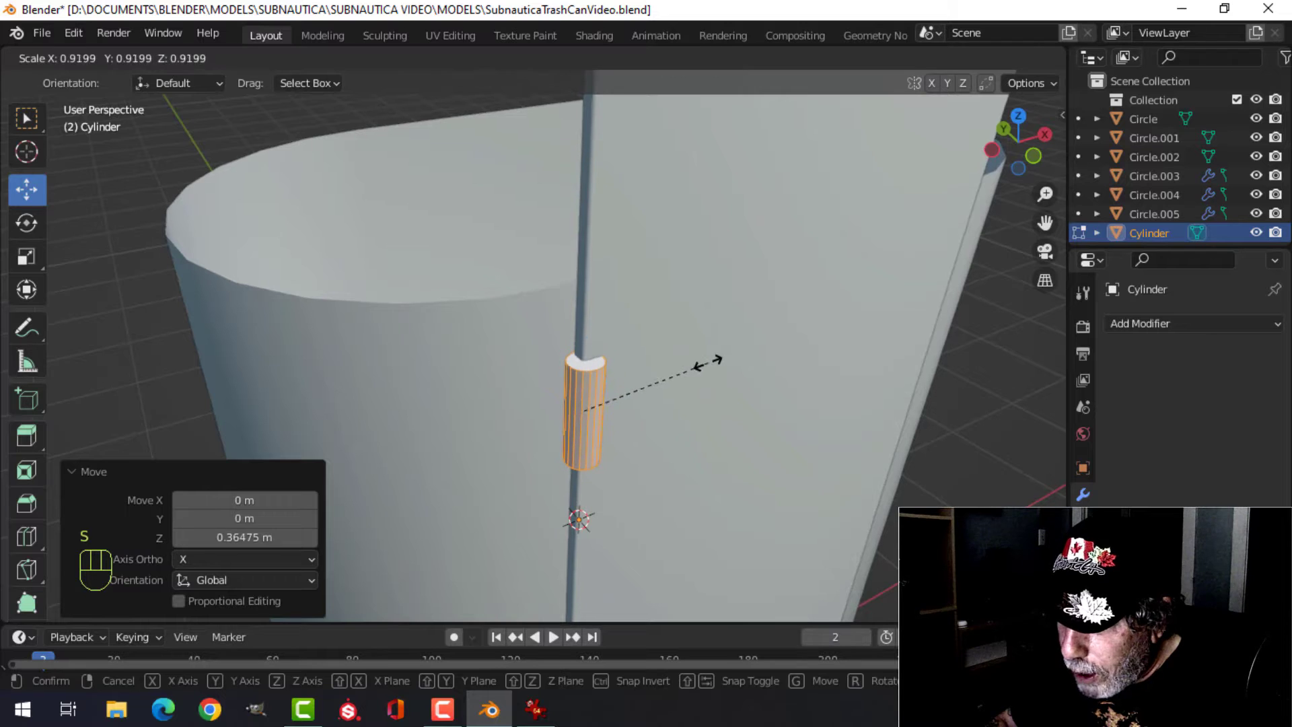
pyautogui.click(706, 364)
pyautogui.moveTo(705, 364); pyautogui.dragTo(681, 412, button='middle')
pyautogui.moveTo(502, 382); pyautogui.dragTo(498, 376)
pyautogui.scroll(2, 588, 370)
# Step: Bevel the hinge cylinder's top and bottom faces with three segments and a width of about 0.0195 m
pyautogui.hotkey('alt', 'a')
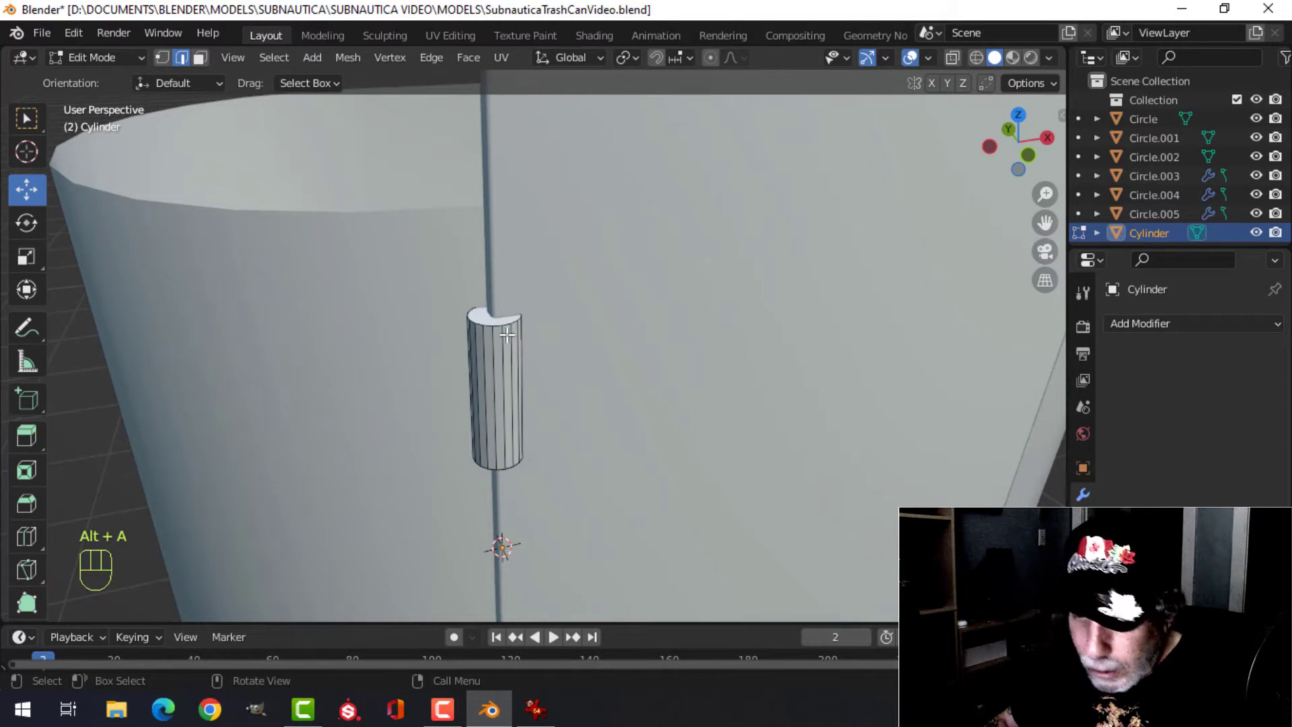
pyautogui.press('3')
pyautogui.moveTo(566, 384); pyautogui.dragTo(544, 312, button='middle')
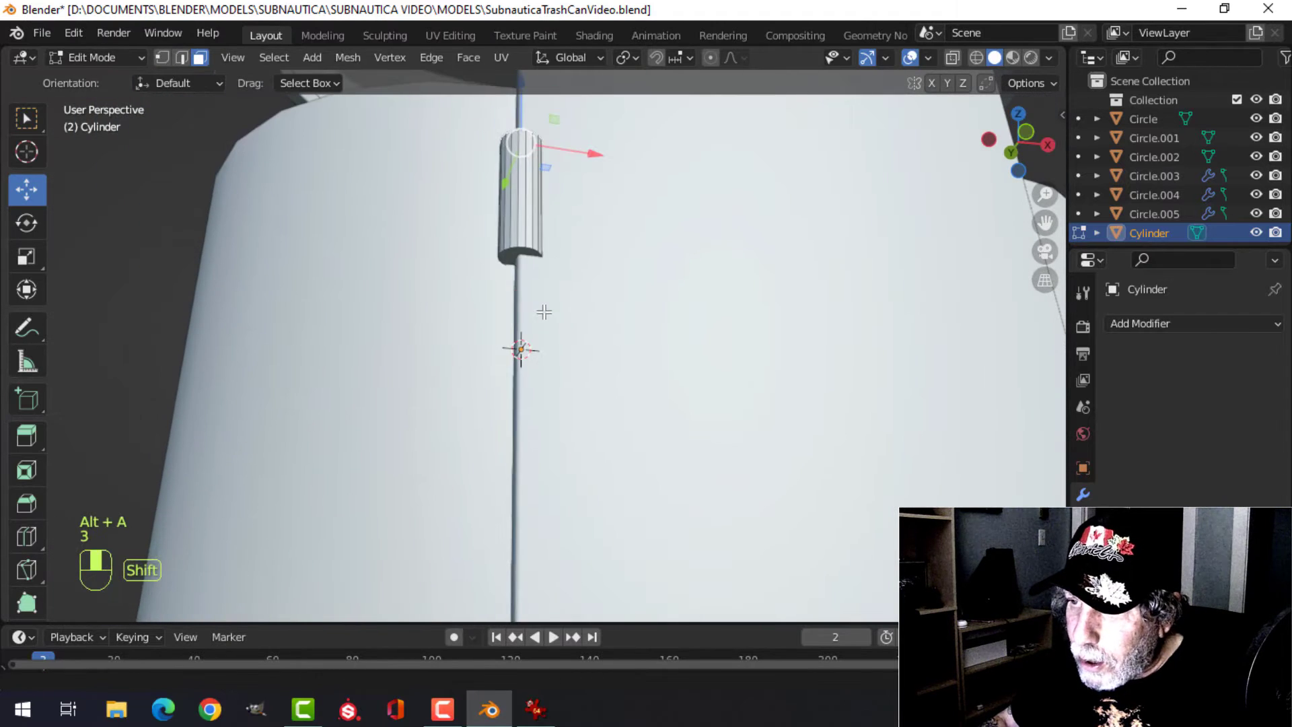
pyautogui.keyDown('shift'); pyautogui.click(521, 253); pyautogui.keyUp('shift')
pyautogui.moveTo(531, 259); pyautogui.dragTo(624, 285, button='middle')
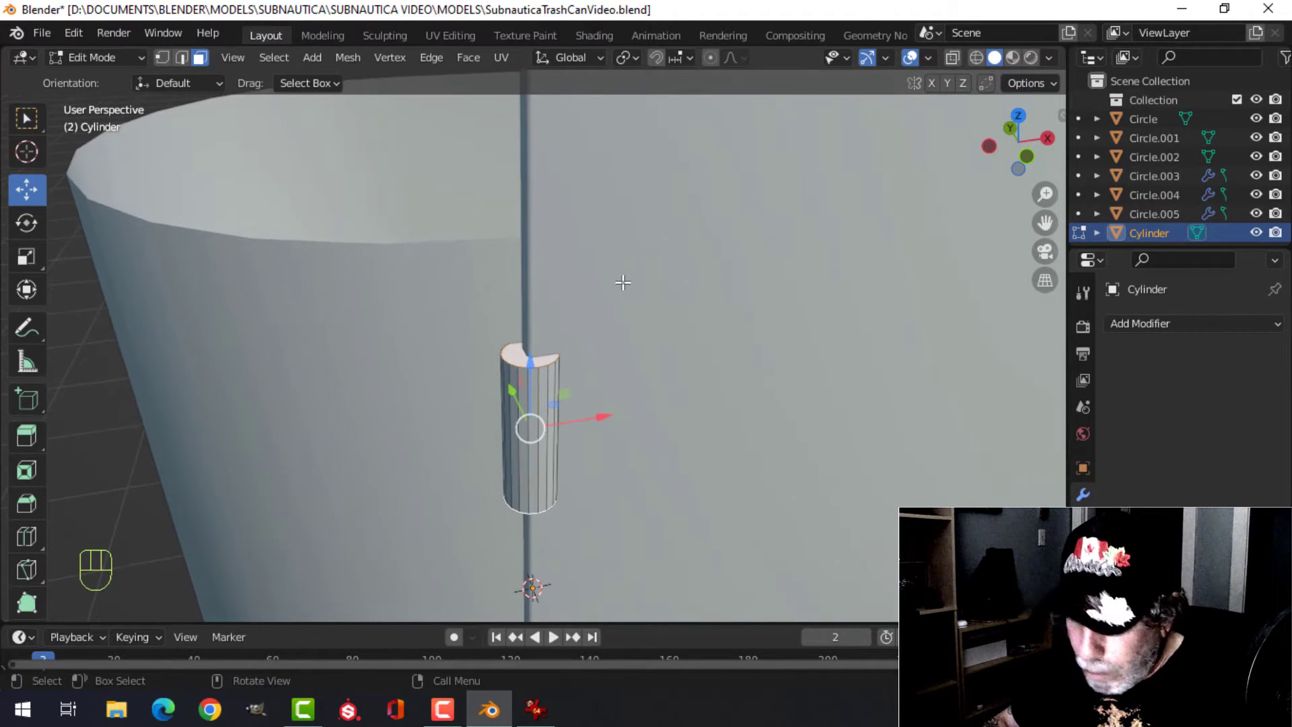
pyautogui.hotkey('ctrl', 'b')
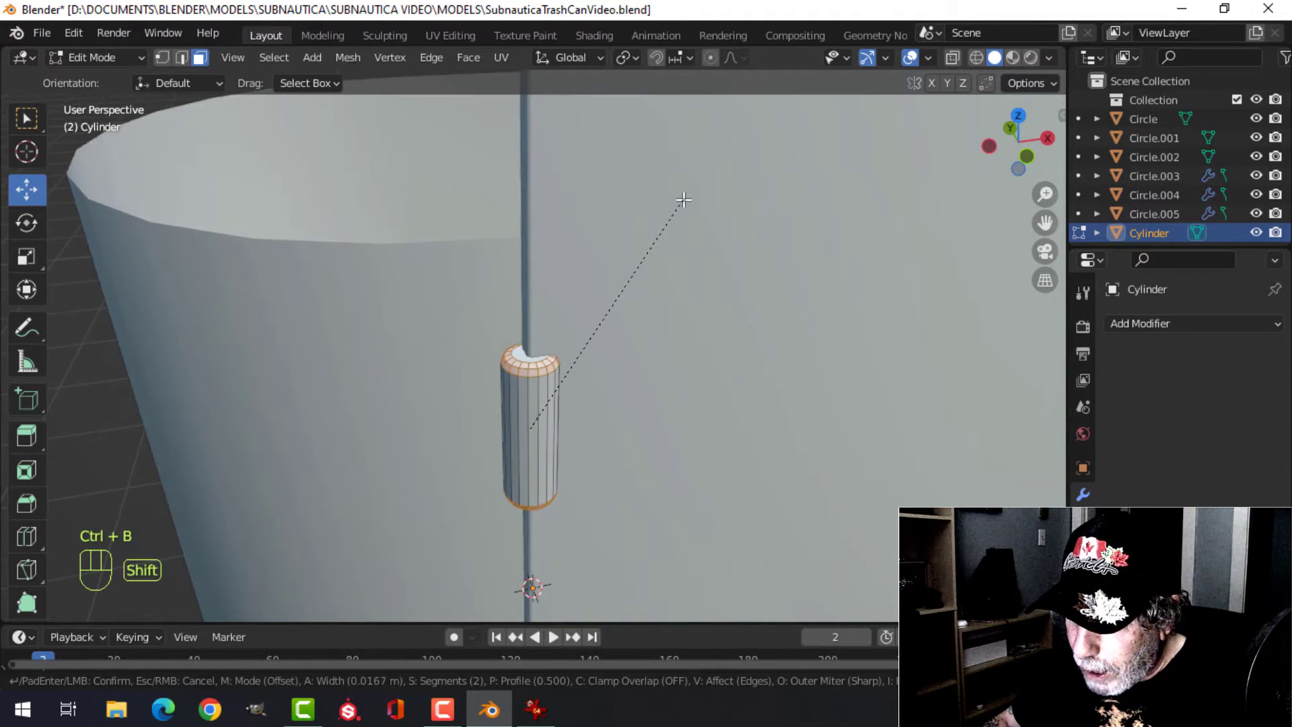
pyautogui.click(693, 186)
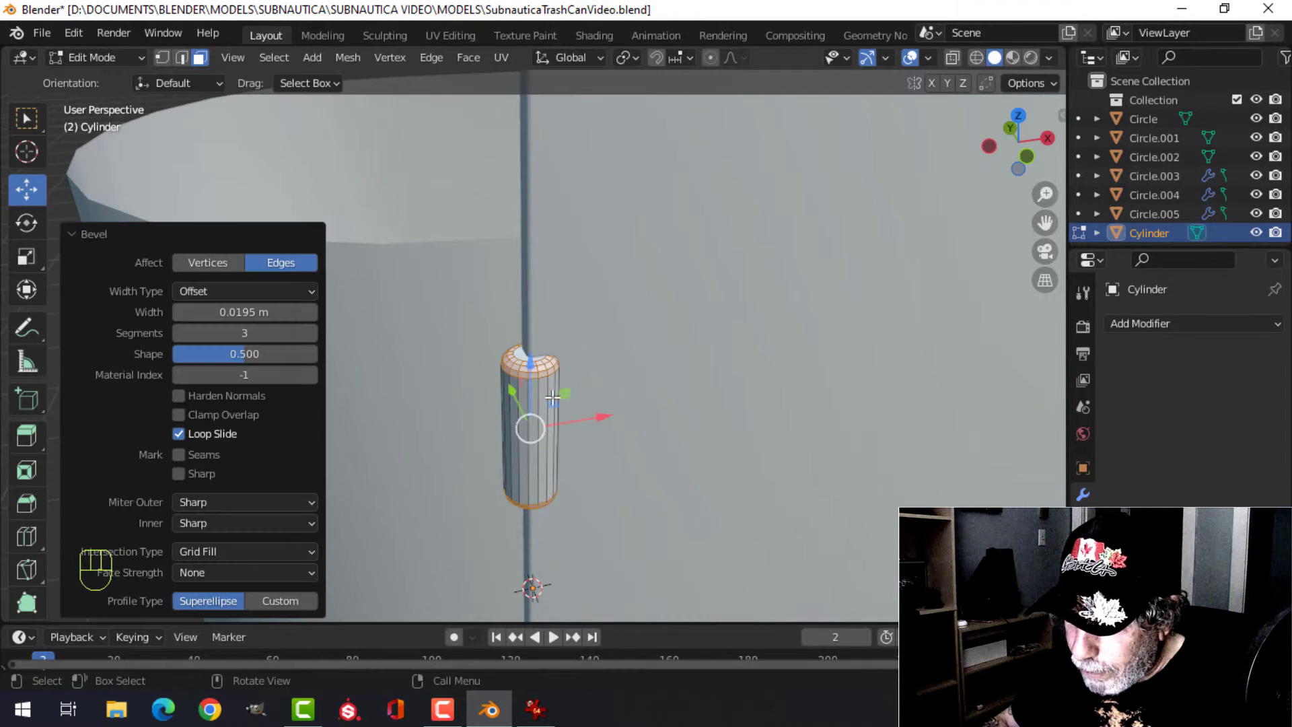
# Step: Return to Object Mode and shade the hinge cylinder smooth
pyautogui.press('Tab')
pyautogui.rightClick(547, 395)
pyautogui.click(498, 338)
pyautogui.scroll(-4, 597, 405)
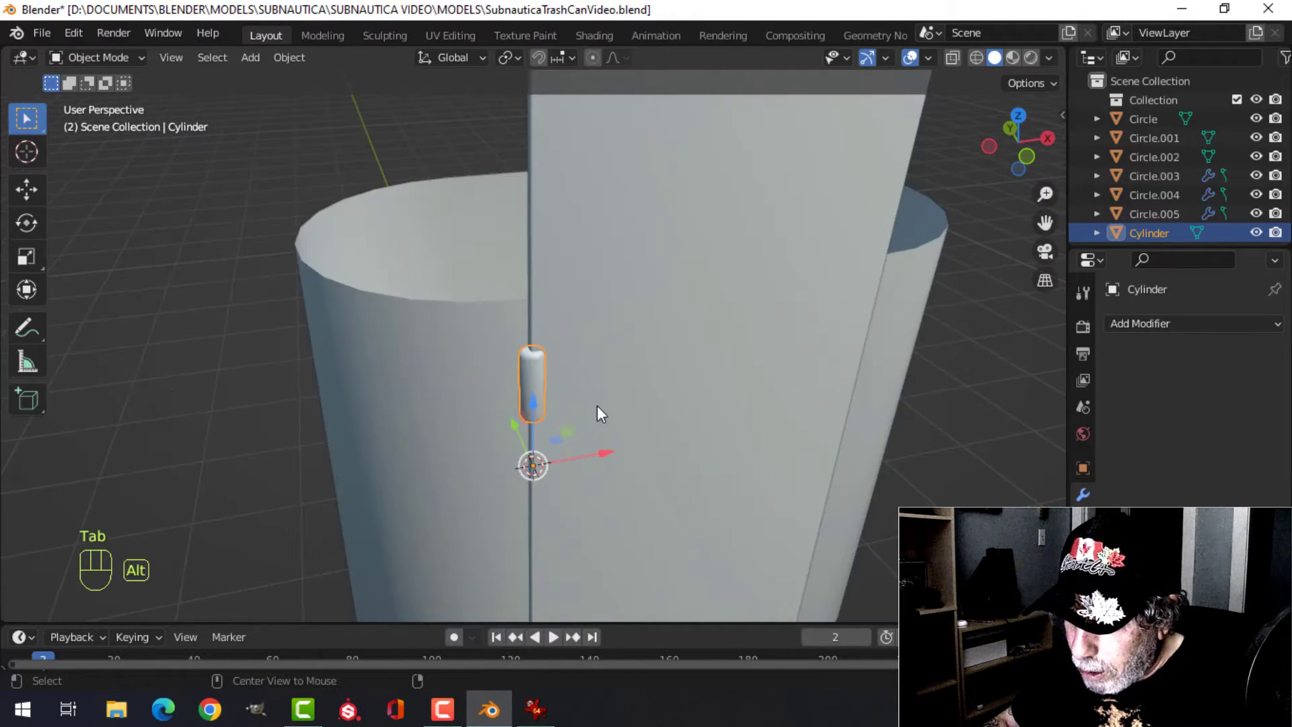
# Step: Duplicate the hinge mesh in Edit Mode and move the copy down about 1.75 m along the panel edge
pyautogui.hotkey('alt', 'a')
pyautogui.moveTo(596, 405); pyautogui.dragTo(551, 342, button='middle')
pyautogui.click(491, 301)
pyautogui.scroll(-2, 546, 357)
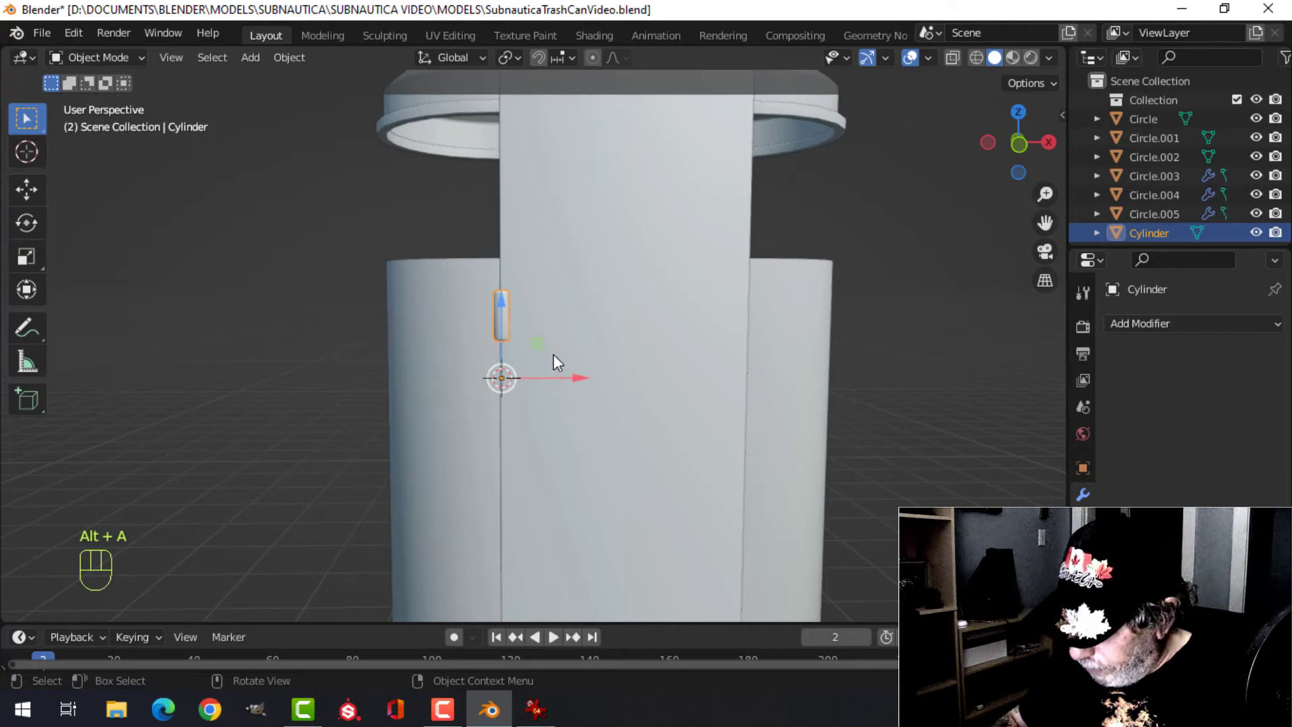
pyautogui.press('KP_1')
pyautogui.press('Tab')
pyautogui.press('a')
pyautogui.scroll(-2, 550, 362)
pyautogui.scroll(-2, 549, 362)
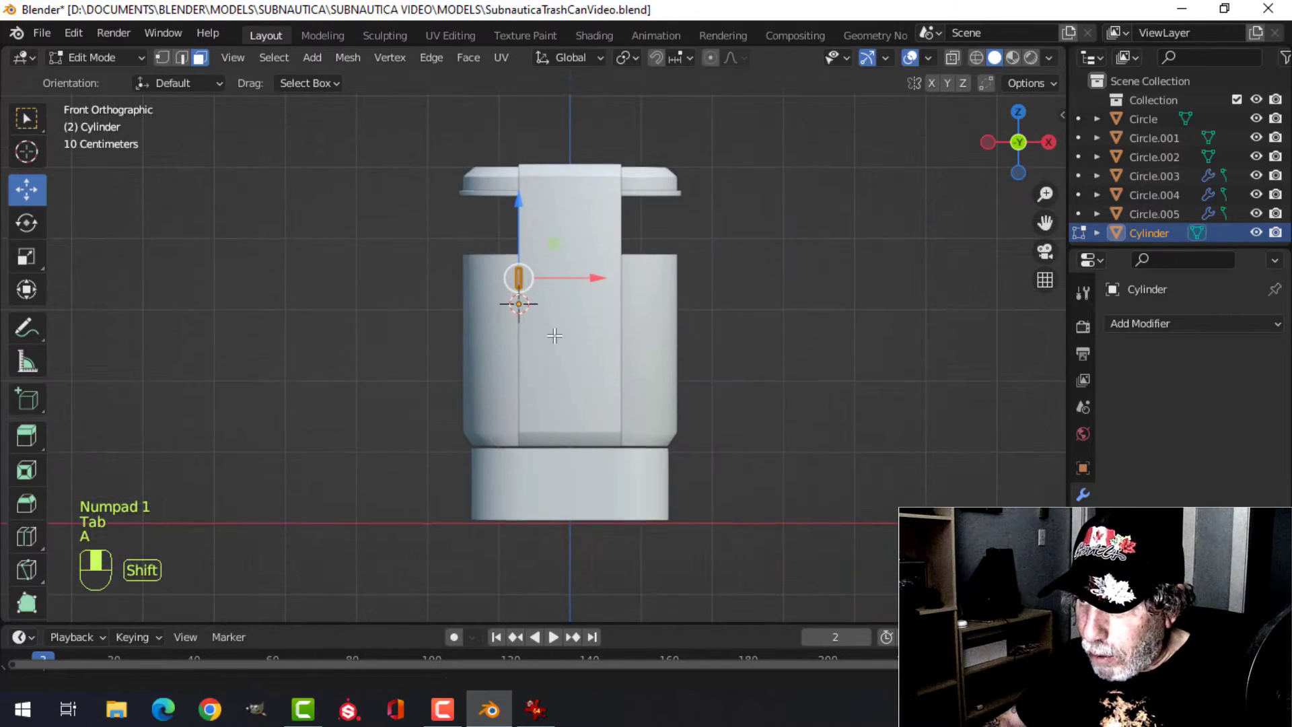
pyautogui.hotkey('shift', 'd')
pyautogui.rightClick(503, 218)
pyautogui.moveTo(515, 206); pyautogui.dragTo(512, 336)
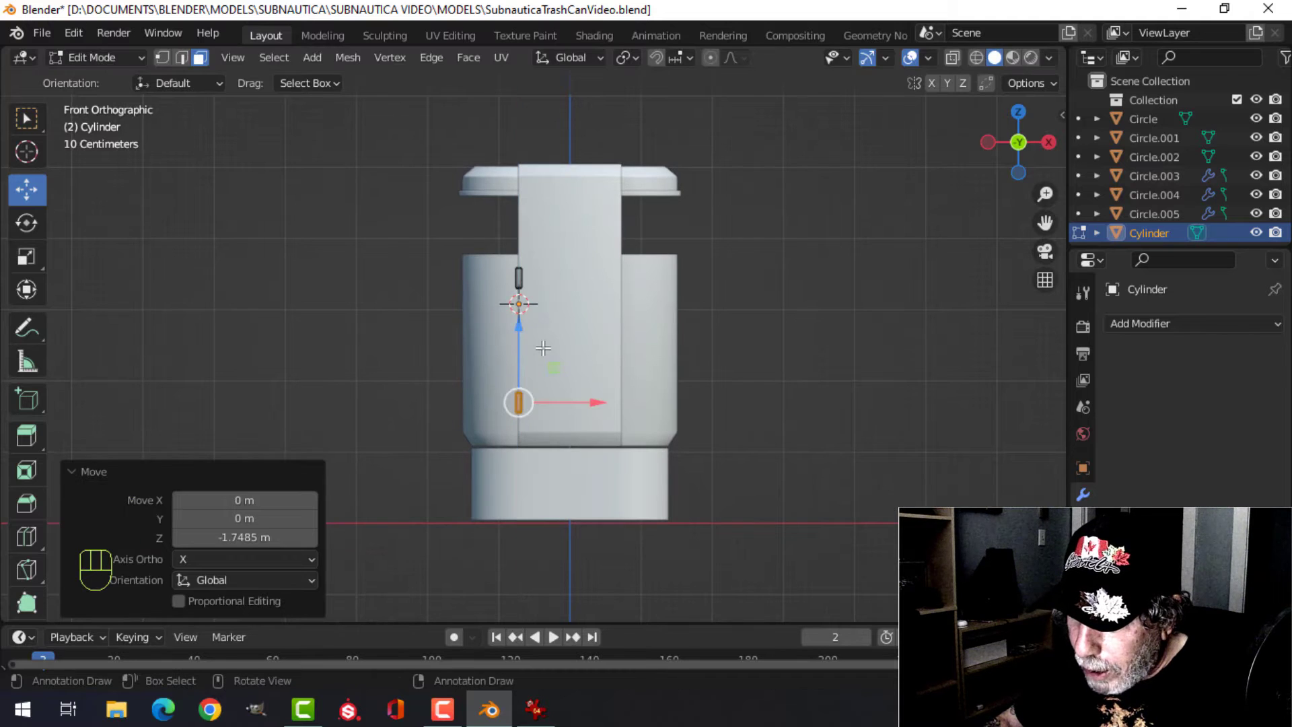
pyautogui.scroll(2, 443, 316)
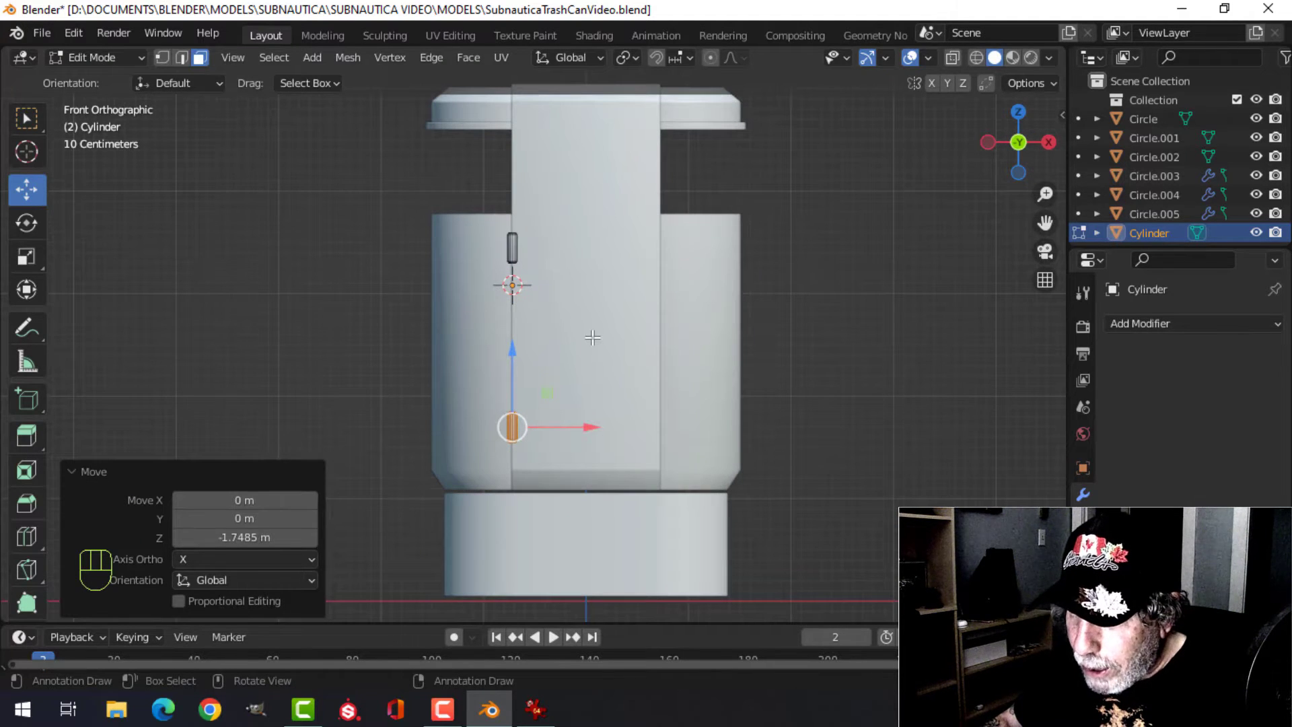
# Step: Duplicate the lower hinge and move the copy down about 1.11 m in front of the base
pyautogui.press('Tab')
pyautogui.hotkey('alt', 'a')
pyautogui.keyDown('shift'); pyautogui.moveTo(597, 392); pyautogui.dragTo(552, 358, button='middle'); pyautogui.keyUp('shift')
pyautogui.click(508, 239)
pyautogui.scroll(3, 525, 260)
pyautogui.press('Tab')
pyautogui.scroll(-2, 551, 300)
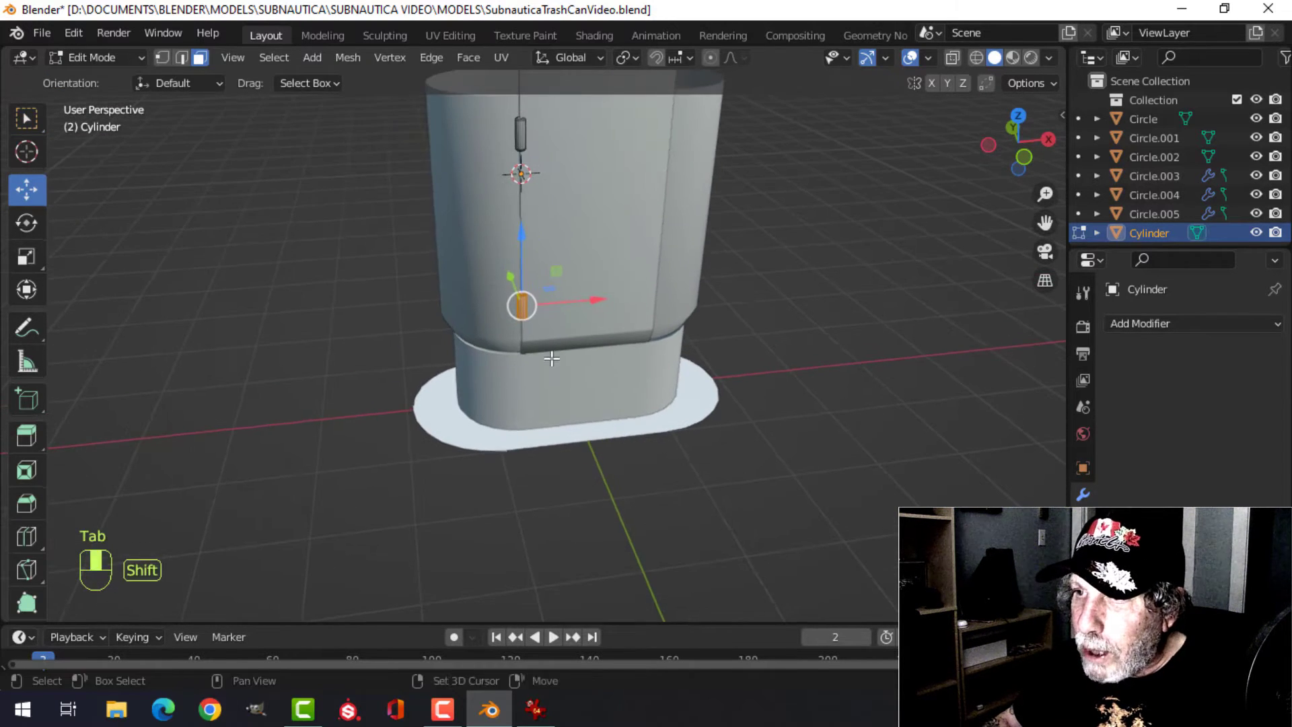
pyautogui.hotkey('shift', 'd')
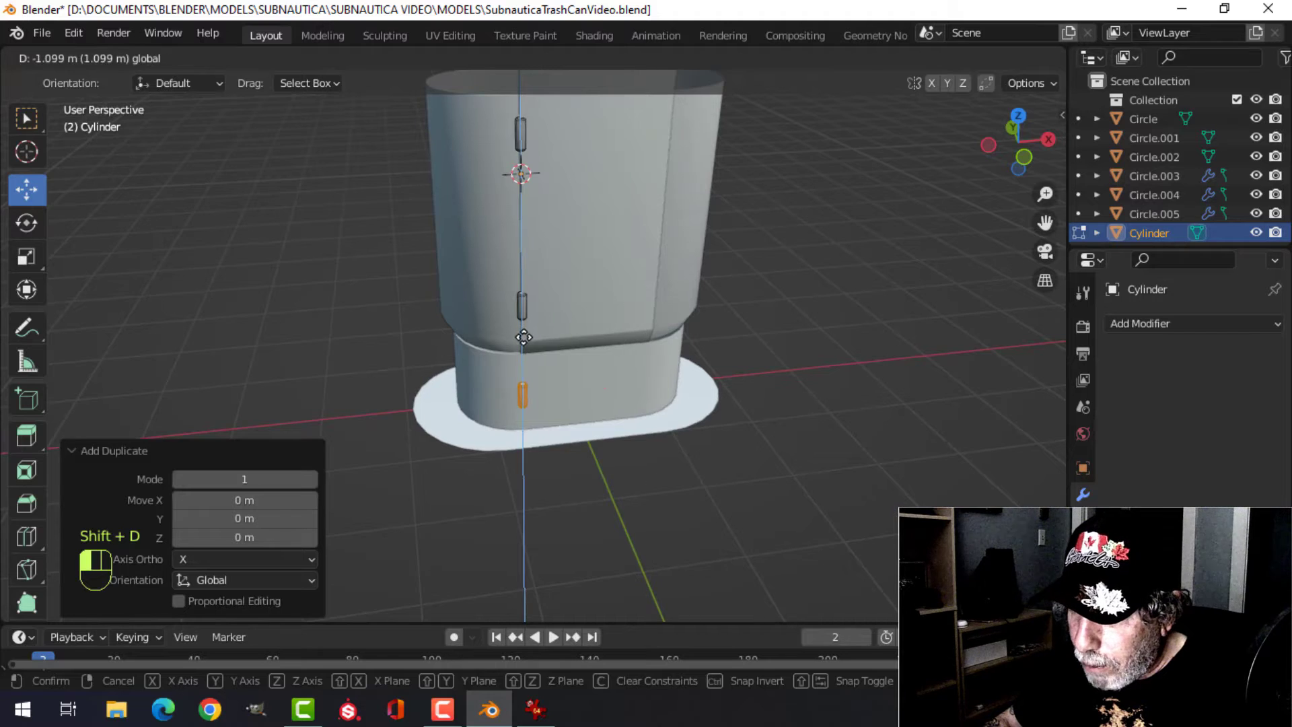
pyautogui.click(524, 337)
# Step: Rotate the hinge copy in front of the base 90° around the Y axis so it lies horizontally
pyautogui.scroll(2, 586, 348)
pyautogui.keyDown('shift'); pyautogui.moveTo(585, 348); pyautogui.dragTo(568, 282, button='middle'); pyautogui.keyUp('shift')
pyautogui.press('r')
pyautogui.press('y')
pyautogui.press('9')
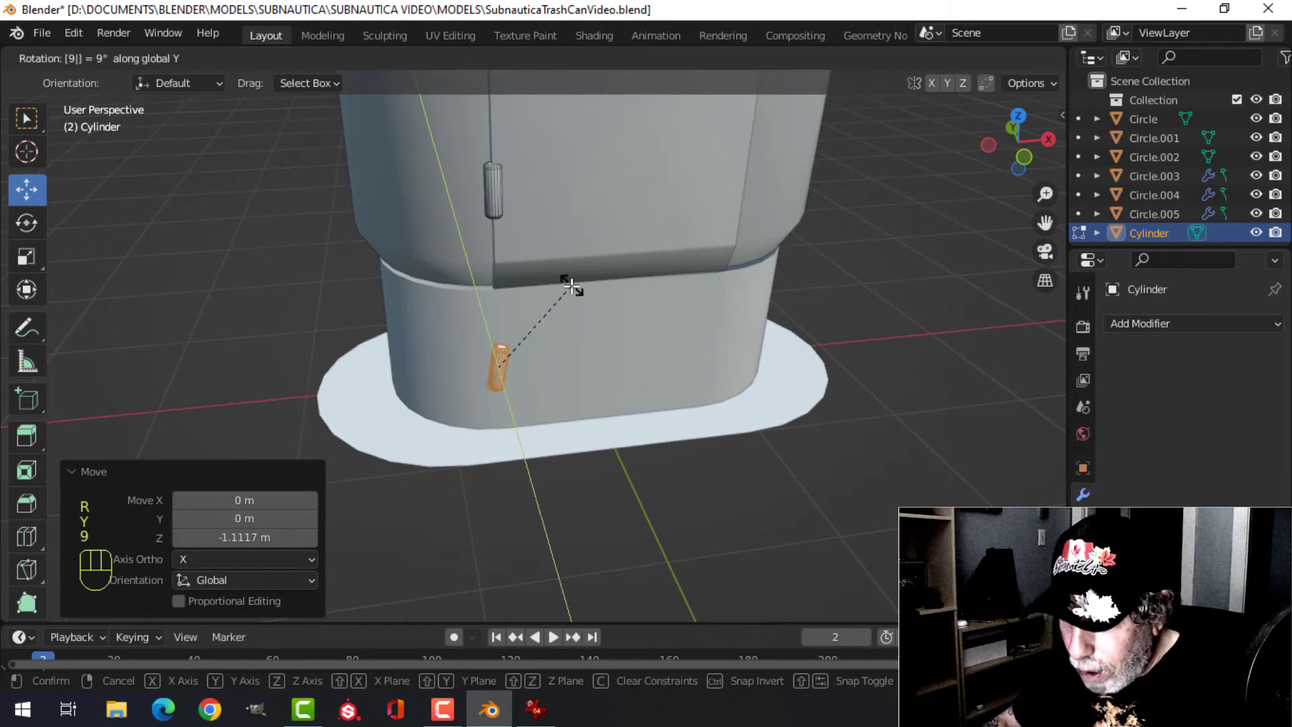
pyautogui.press('0')
pyautogui.click(572, 286)
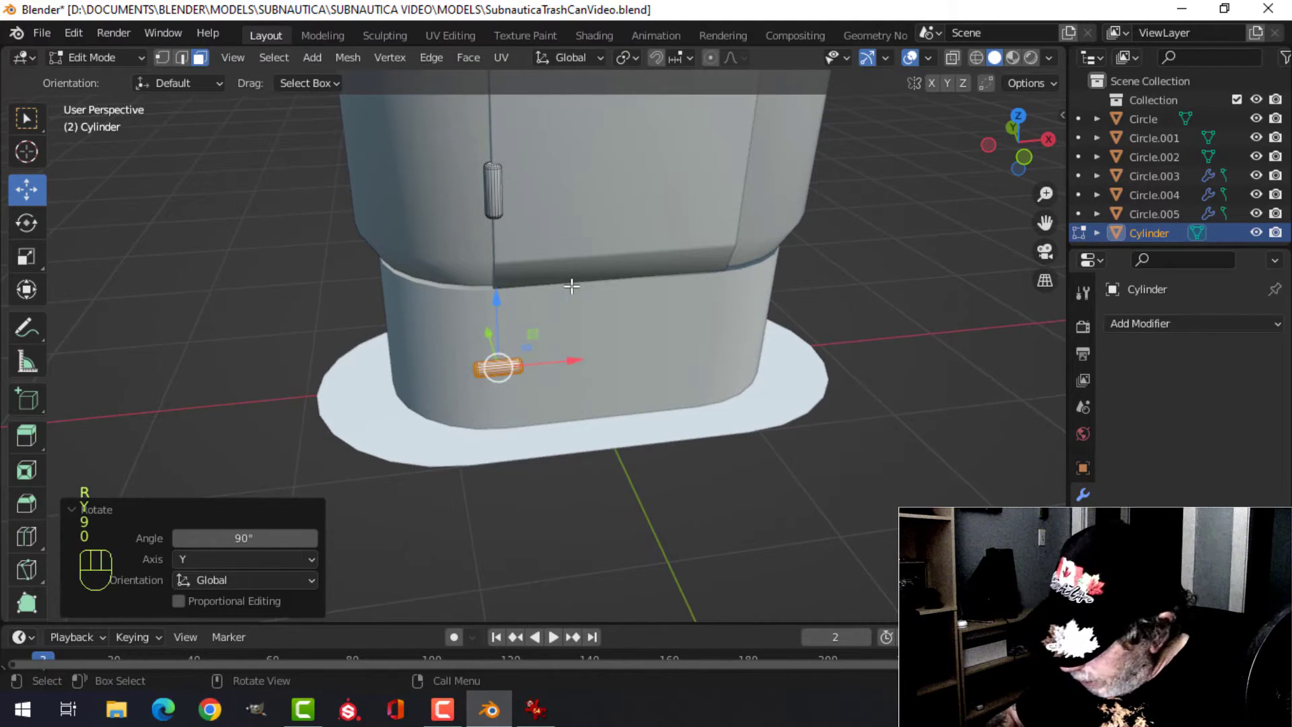
# Step: Move the horizontal hinge about 0.108 m along Y and 0.022 m up so it sits against the base's front
pyautogui.press('KP_3')
pyautogui.scroll(3, 571, 286)
pyautogui.keyDown('shift'); pyautogui.moveTo(571, 286); pyautogui.dragTo(631, 289, button='middle'); pyautogui.keyUp('shift')
pyautogui.press('g')
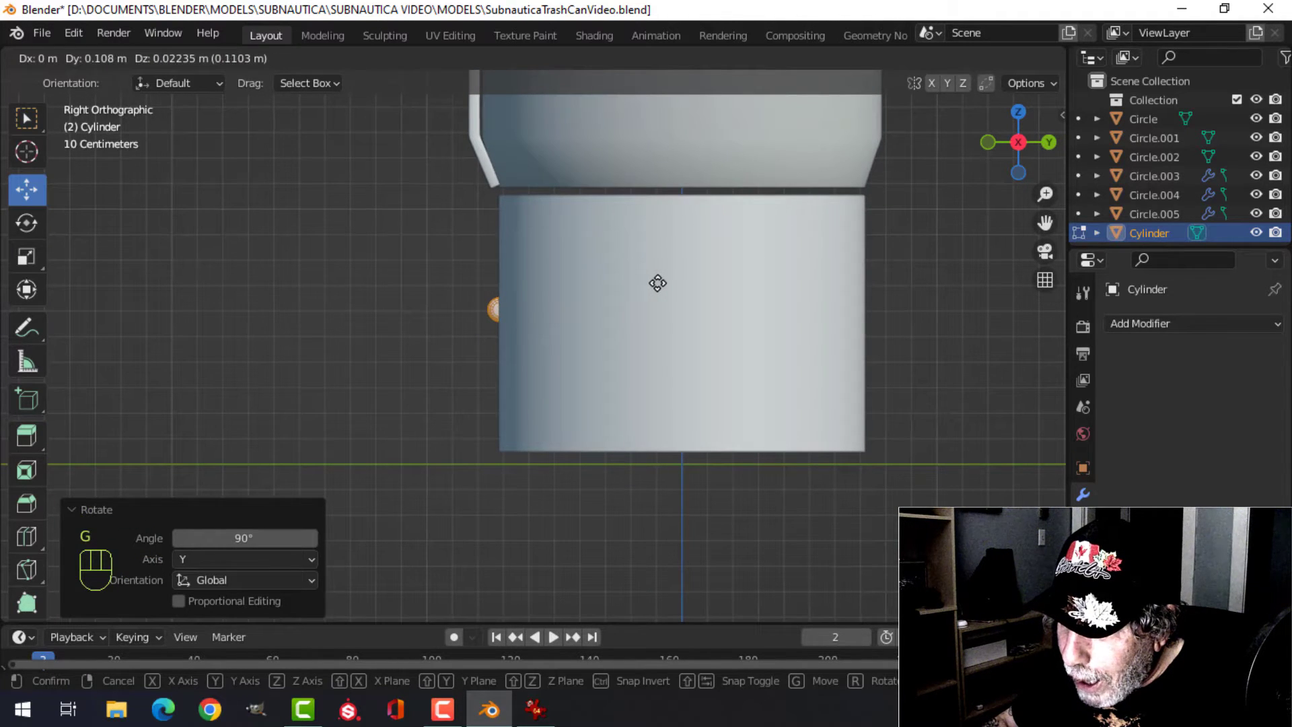
pyautogui.click(657, 282)
pyautogui.scroll(-3, 489, 322)
pyautogui.moveTo(487, 323); pyautogui.dragTo(667, 327, button='middle')
pyautogui.scroll(1, 668, 327)
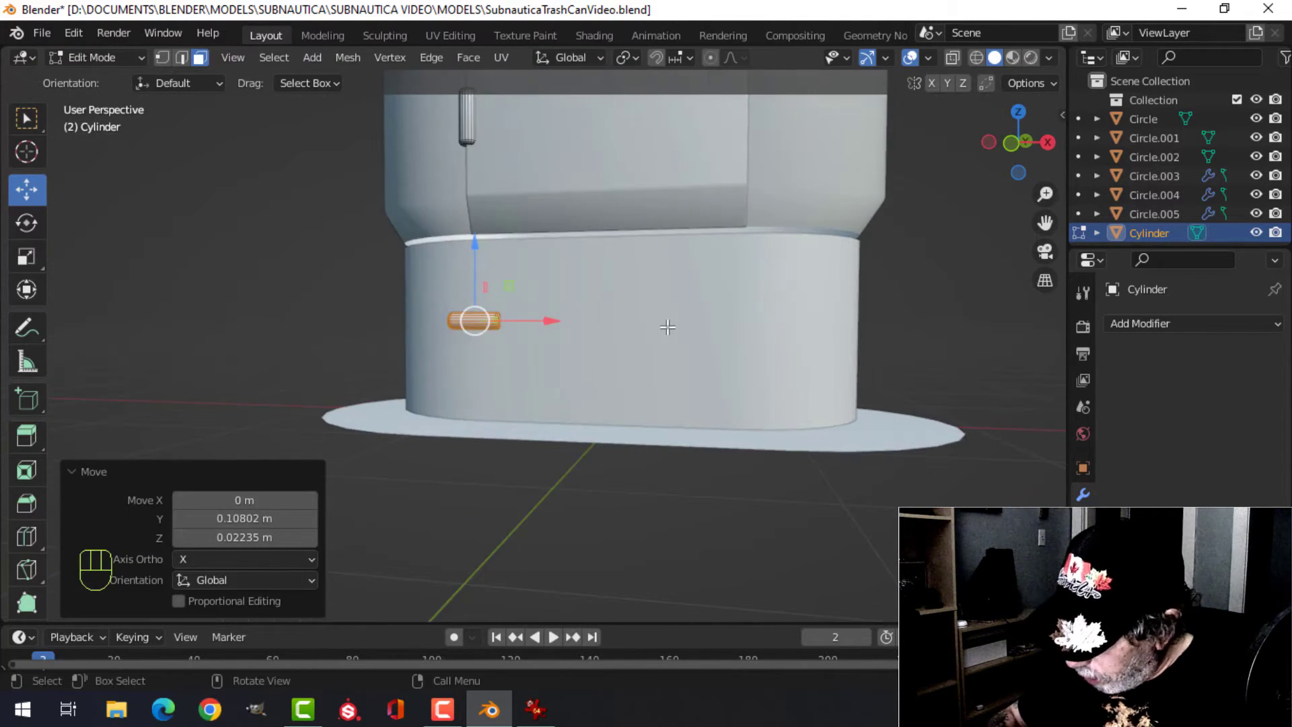
# Step: Move the horizontal hinge about 0.134 m along X and 0.263 m up, near the base's upper edge
pyautogui.press('KP_1')
pyautogui.press('g')
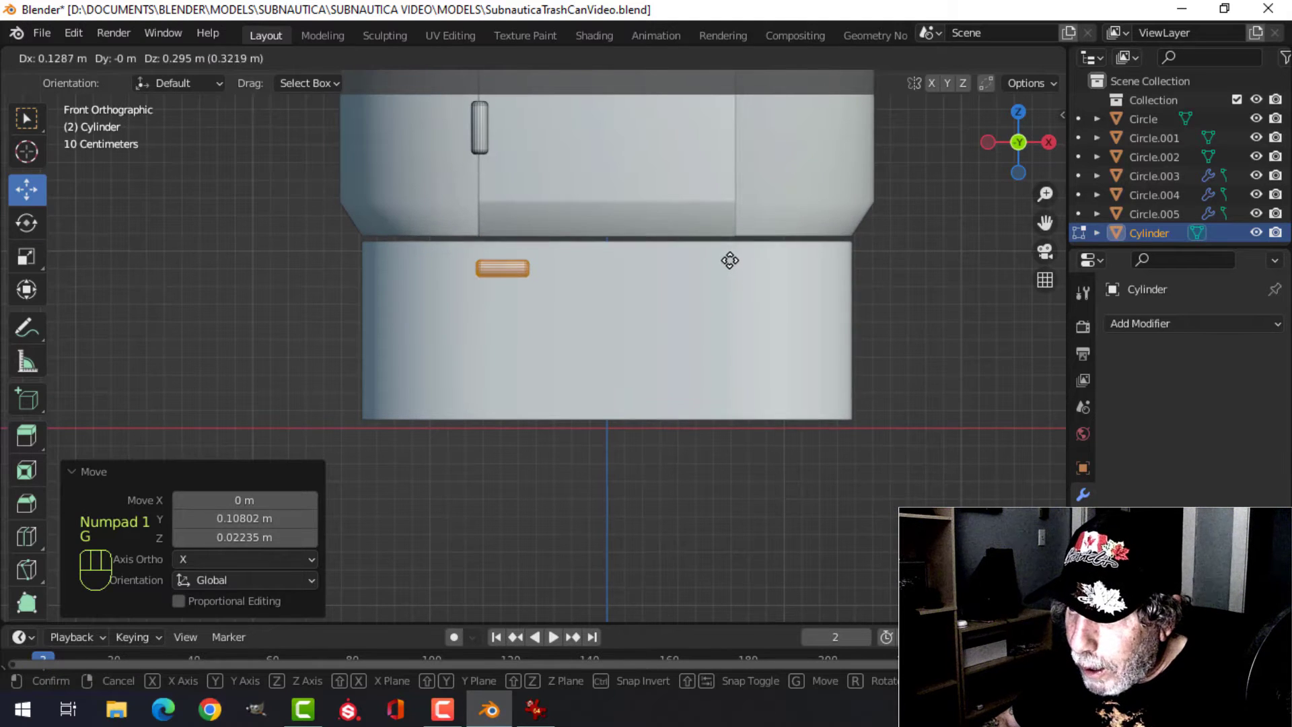
pyautogui.click(732, 265)
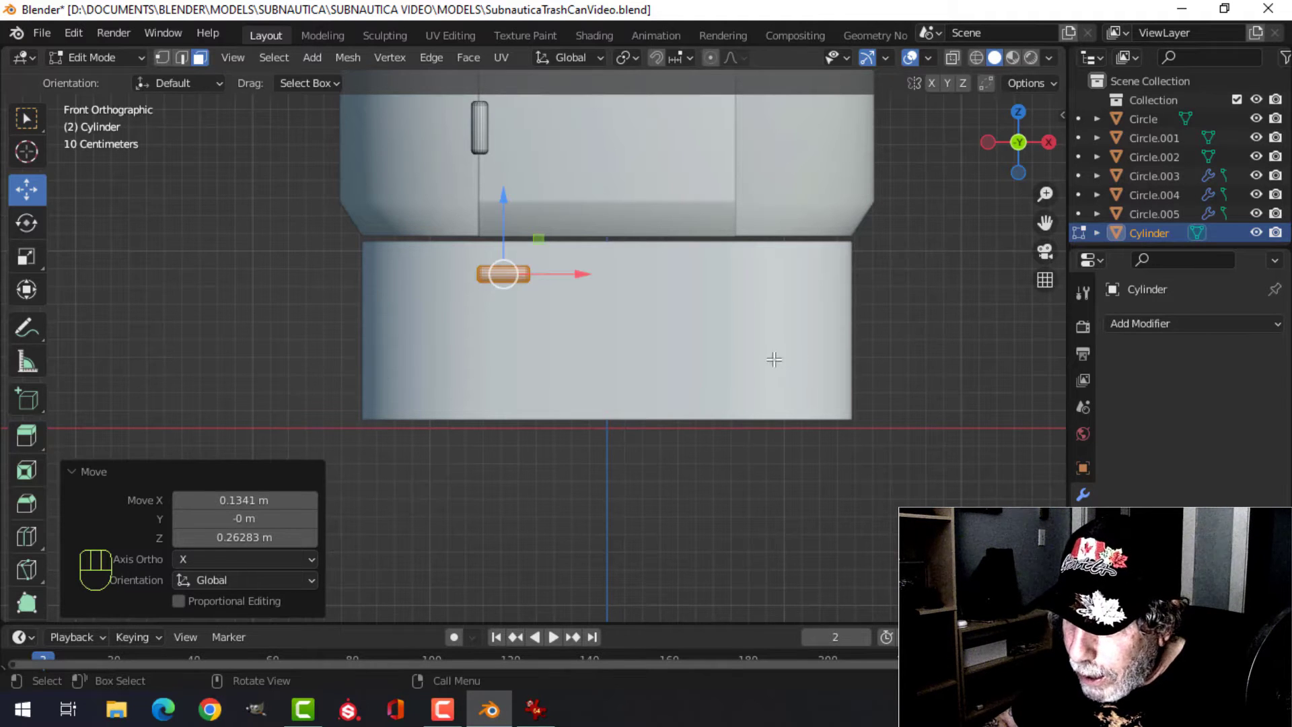
# Step: Duplicate the horizontal hinge straight down to the base's lower part and return to Object Mode
pyautogui.hotkey('shift', 'd')
pyautogui.moveTo(504, 209); pyautogui.dragTo(492, 296)
pyautogui.scroll(-2, 624, 318)
pyautogui.hotkey('alt', 'a')
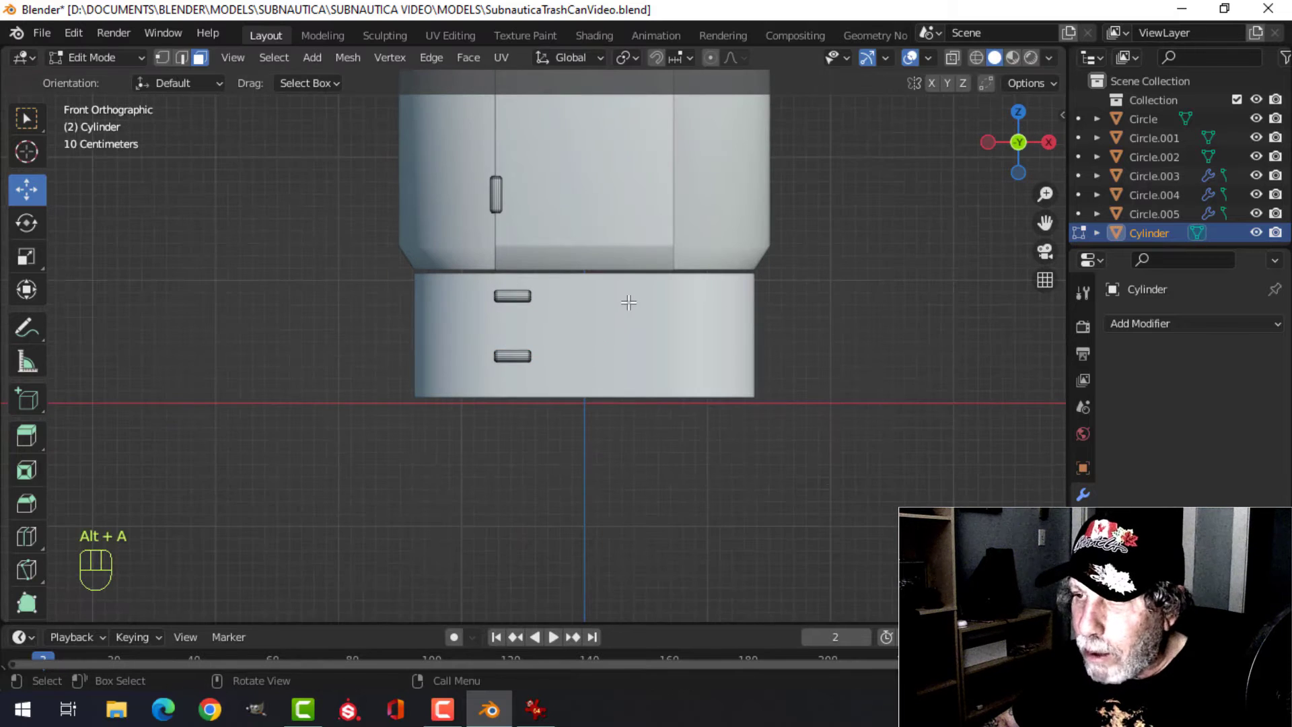
pyautogui.scroll(-1, 627, 319)
pyautogui.press('Tab')
pyautogui.hotkey('alt', 'a')
pyautogui.scroll(-2, 608, 292)
pyautogui.moveTo(601, 288); pyautogui.dragTo(567, 357, button='middle')
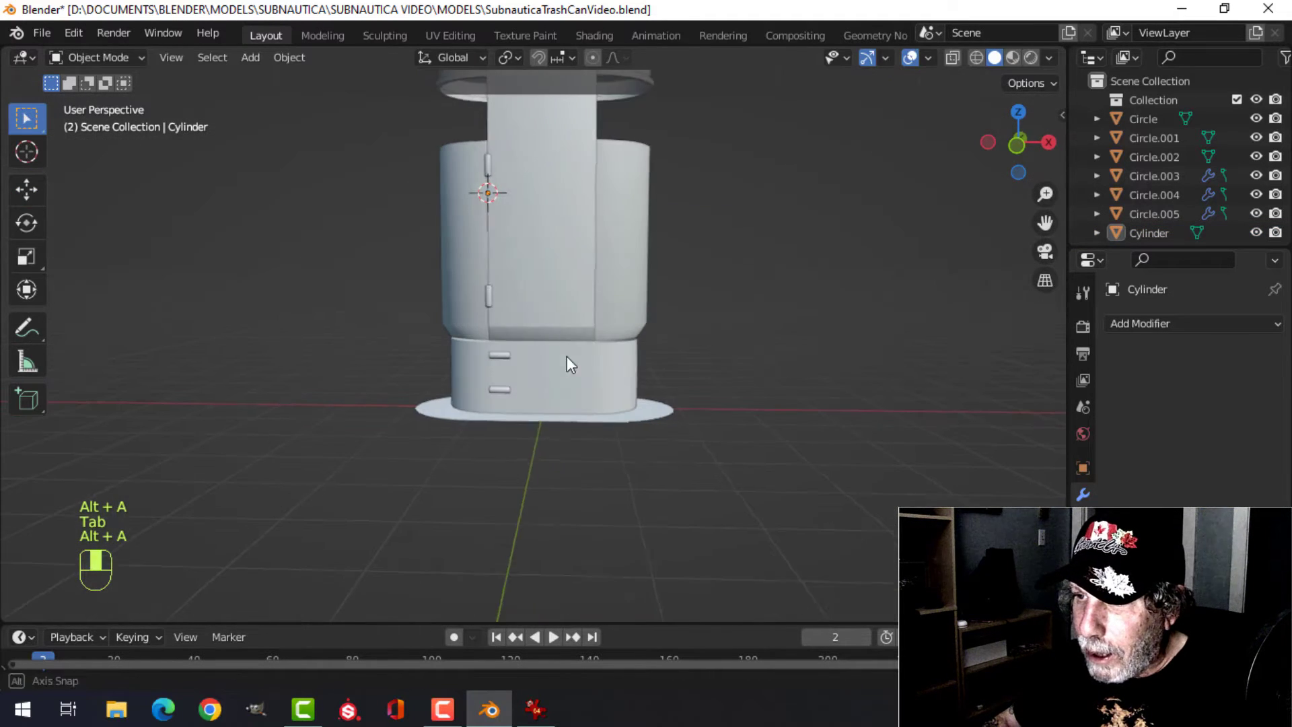
# Step: Snap the 3D cursor to the centre of the flat base plate's mesh
pyautogui.click(628, 418)
pyautogui.press('Tab')
pyautogui.press('a')
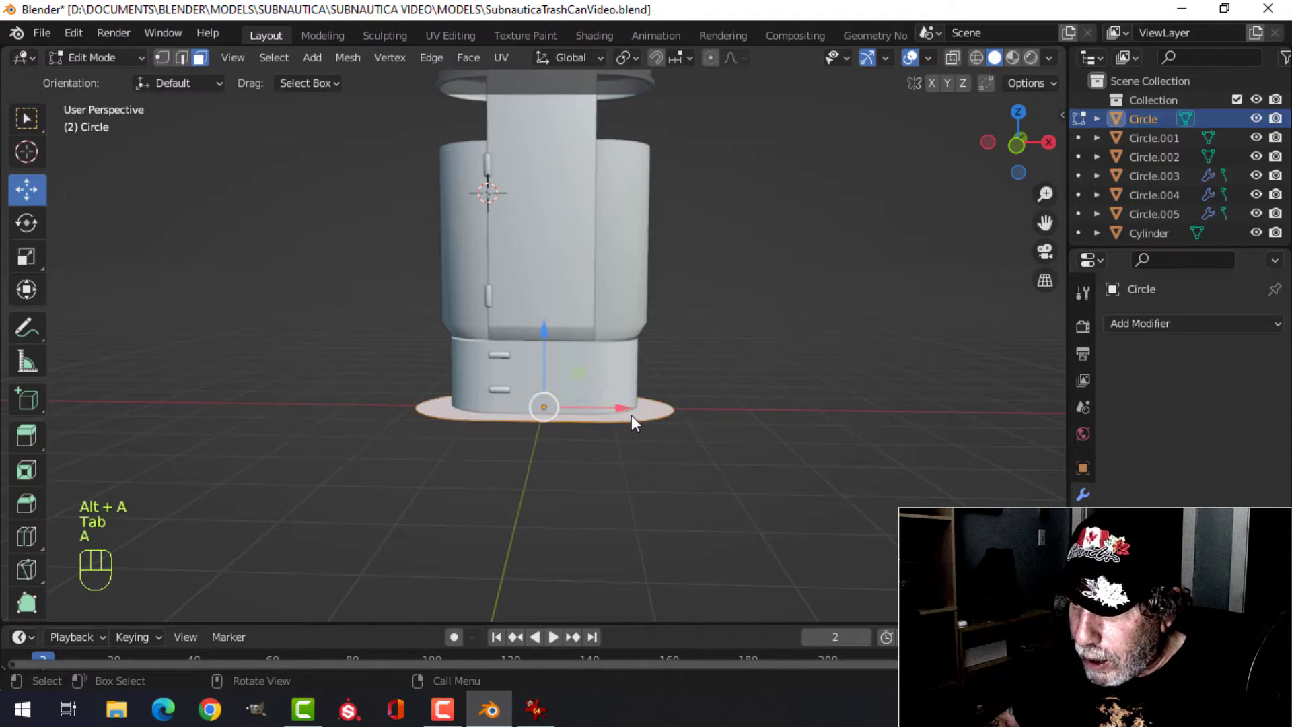
pyautogui.hotkey('shift', 's')
pyautogui.click(630, 497)
pyautogui.press('Tab')
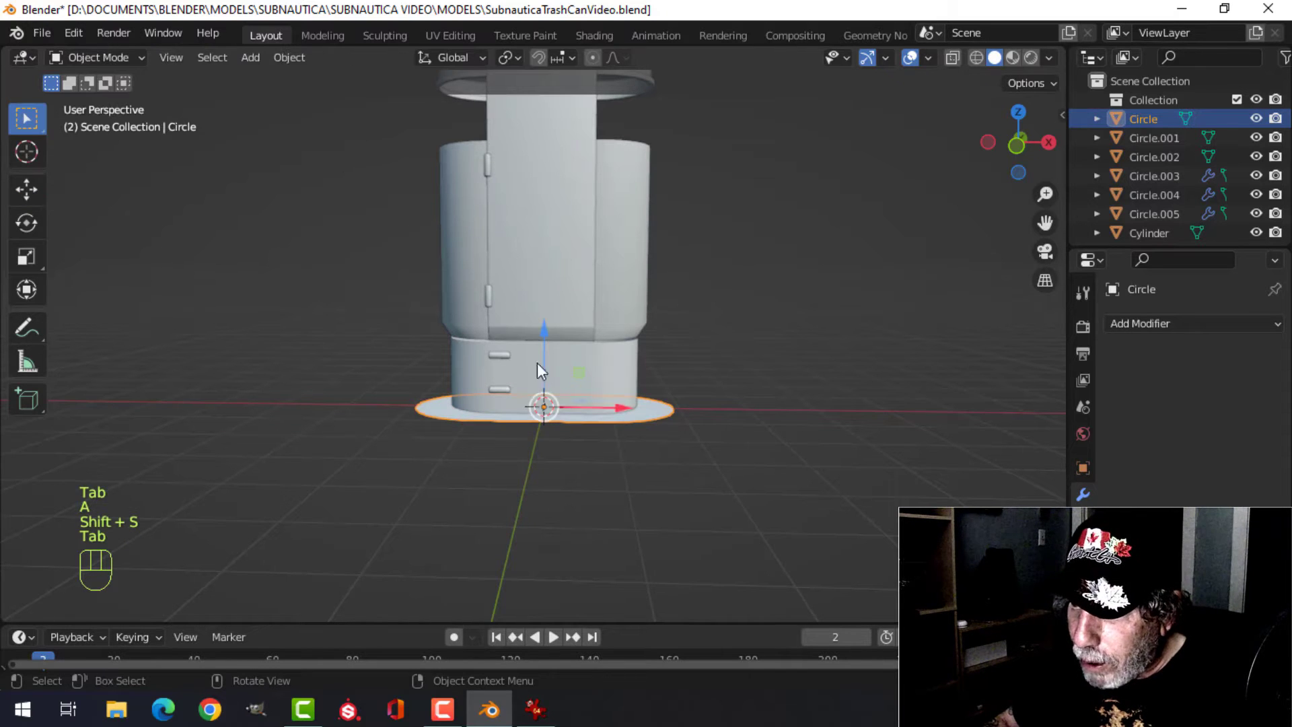
# Step: Add an X-axis Mirror modifier to the hinge object and set its origin to the 3D cursor
pyautogui.click(487, 166)
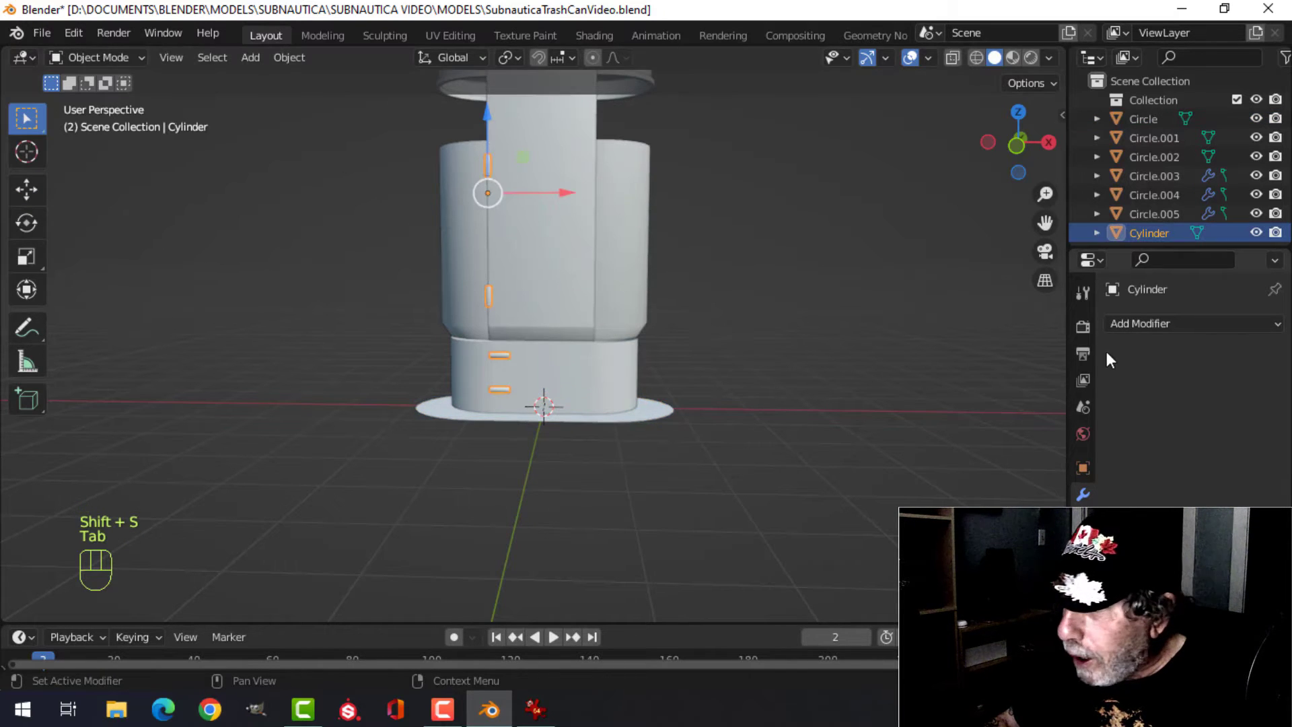
pyautogui.click(1147, 322)
pyautogui.click(888, 544)
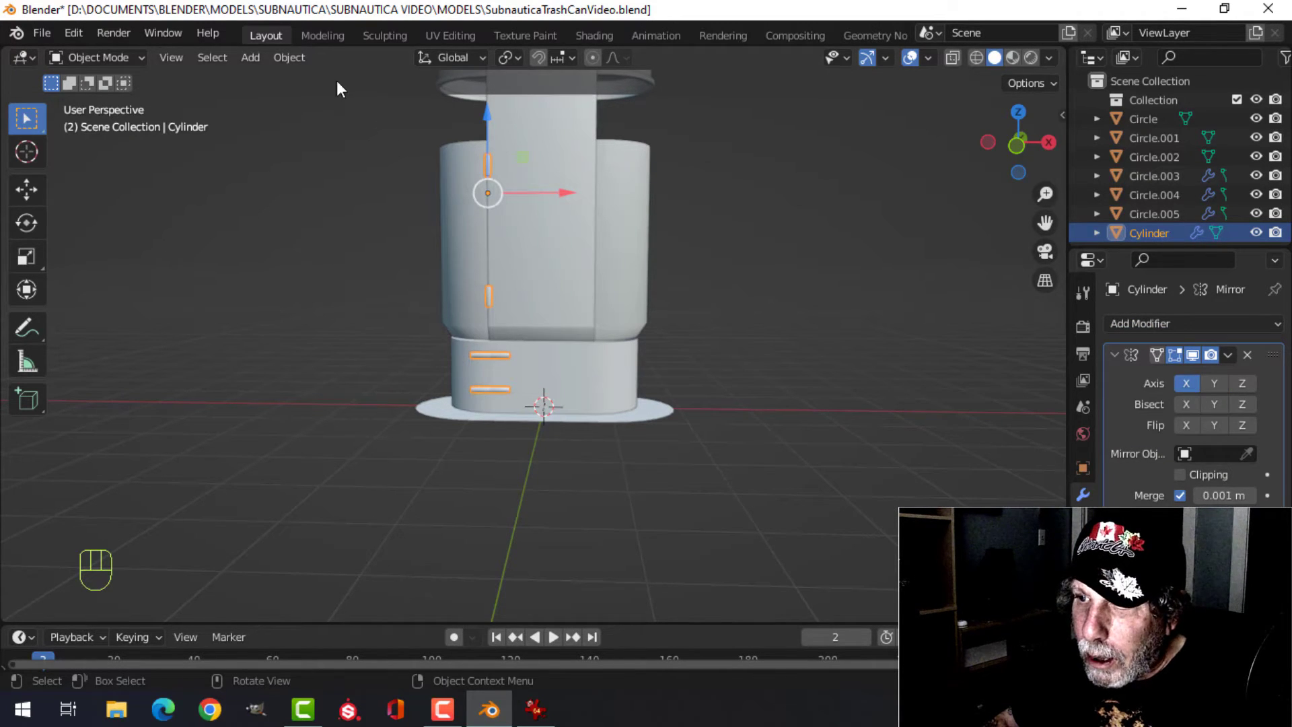
pyautogui.click(291, 57)
pyautogui.moveTo(309, 98)
pyautogui.click(514, 134)
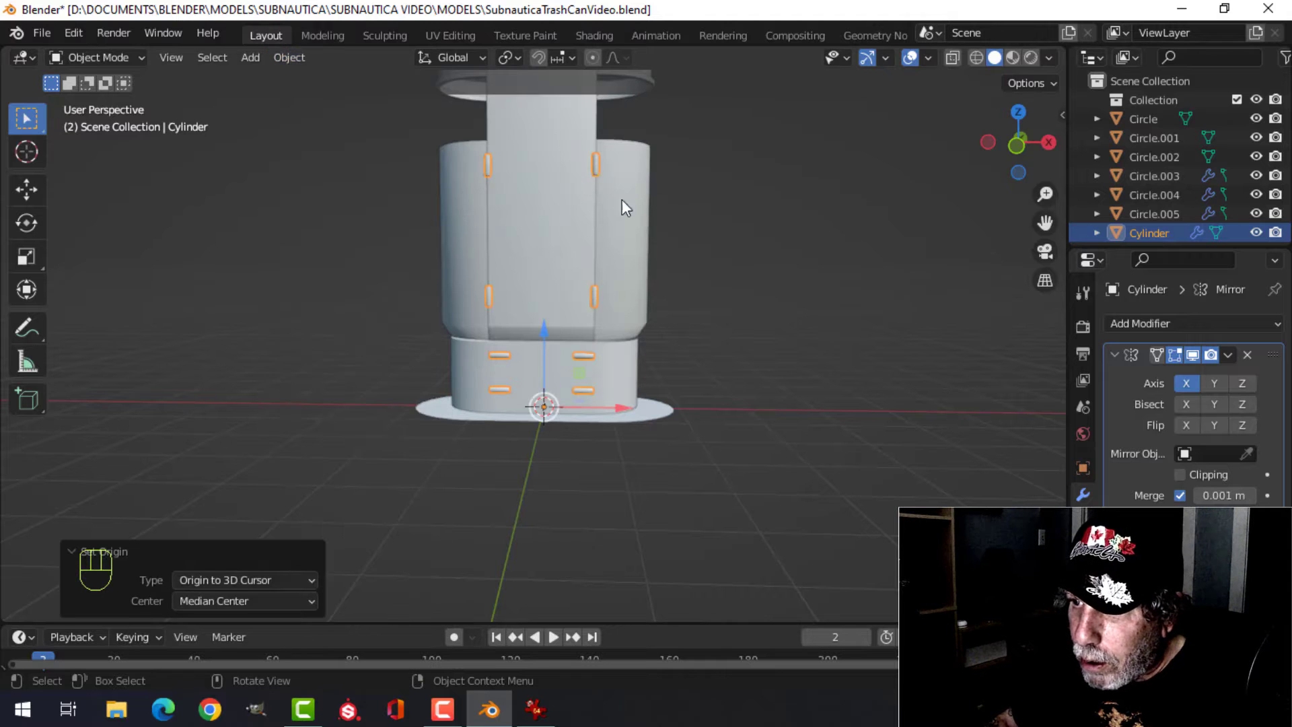
pyautogui.hotkey('alt', 'a')
# Step: Apply the hinges' Mirror modifier and join the hinges into the wrap-over panel object
pyautogui.moveTo(713, 297); pyautogui.dragTo(602, 347, button='middle')
pyautogui.click(541, 255)
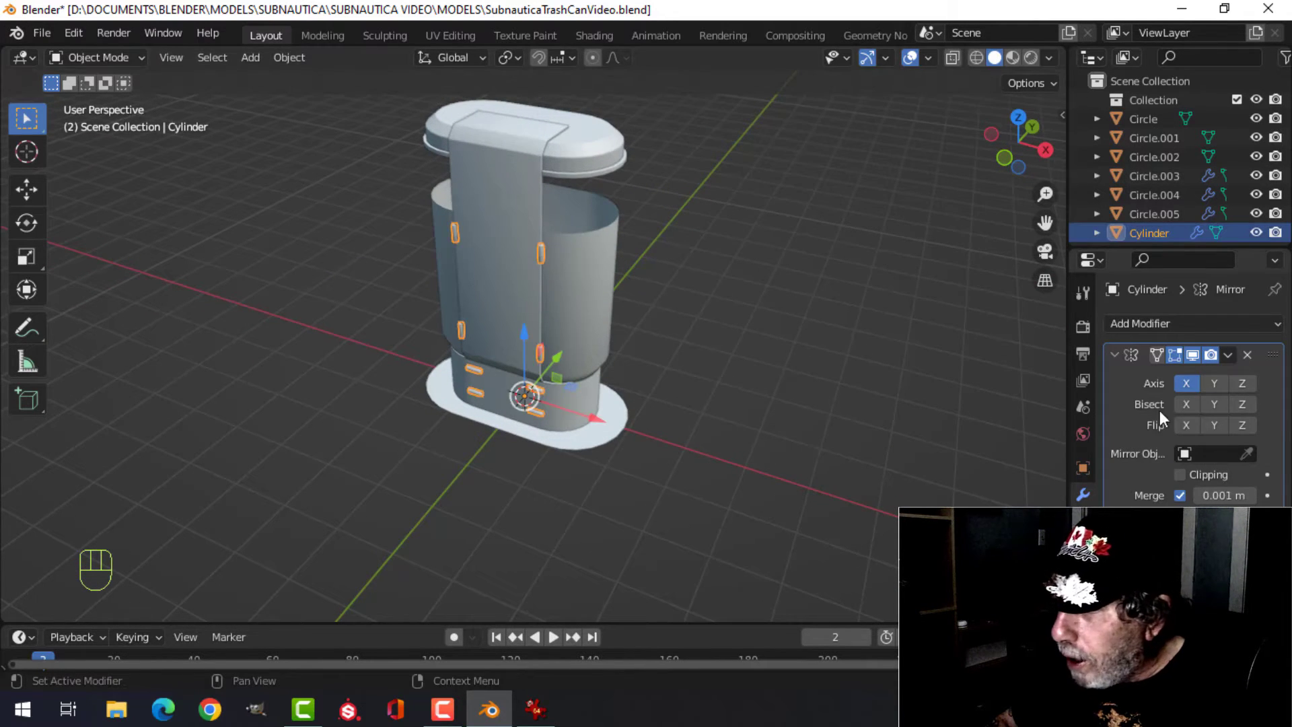
pyautogui.click(1228, 354)
pyautogui.click(1189, 373)
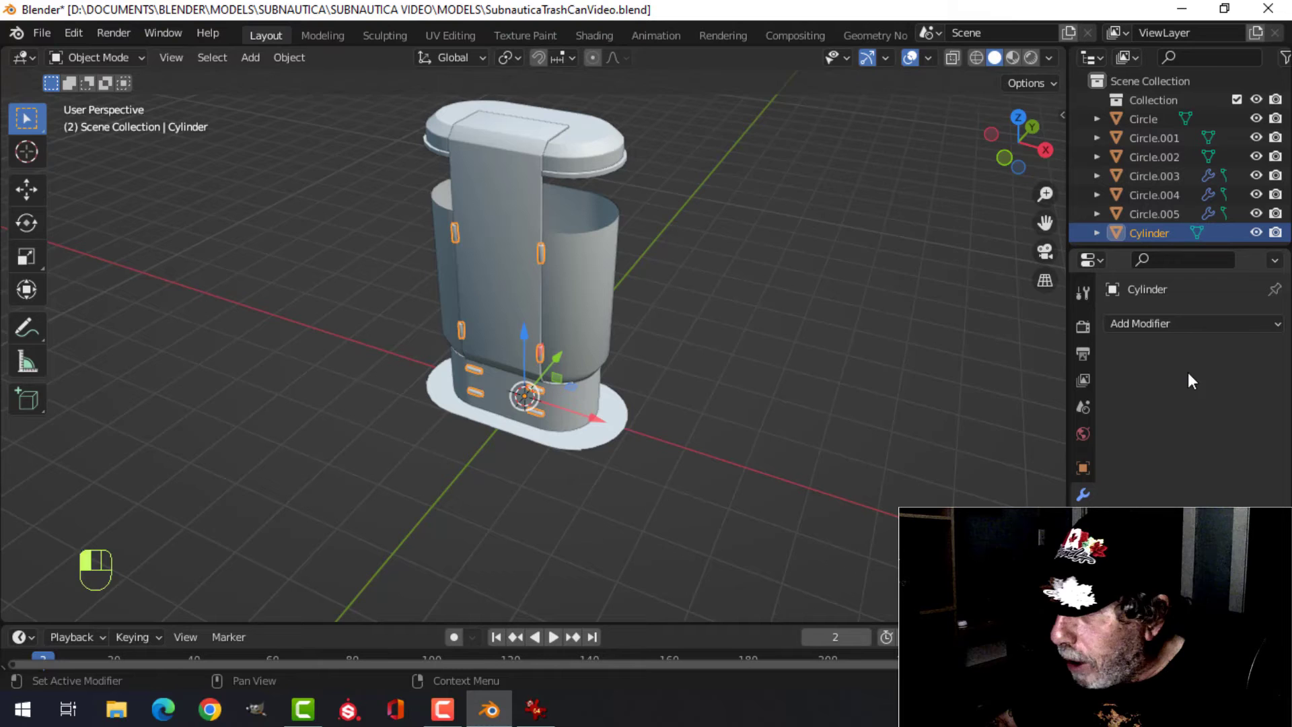
pyautogui.keyDown('shift'); pyautogui.click(509, 250); pyautogui.keyUp('shift')
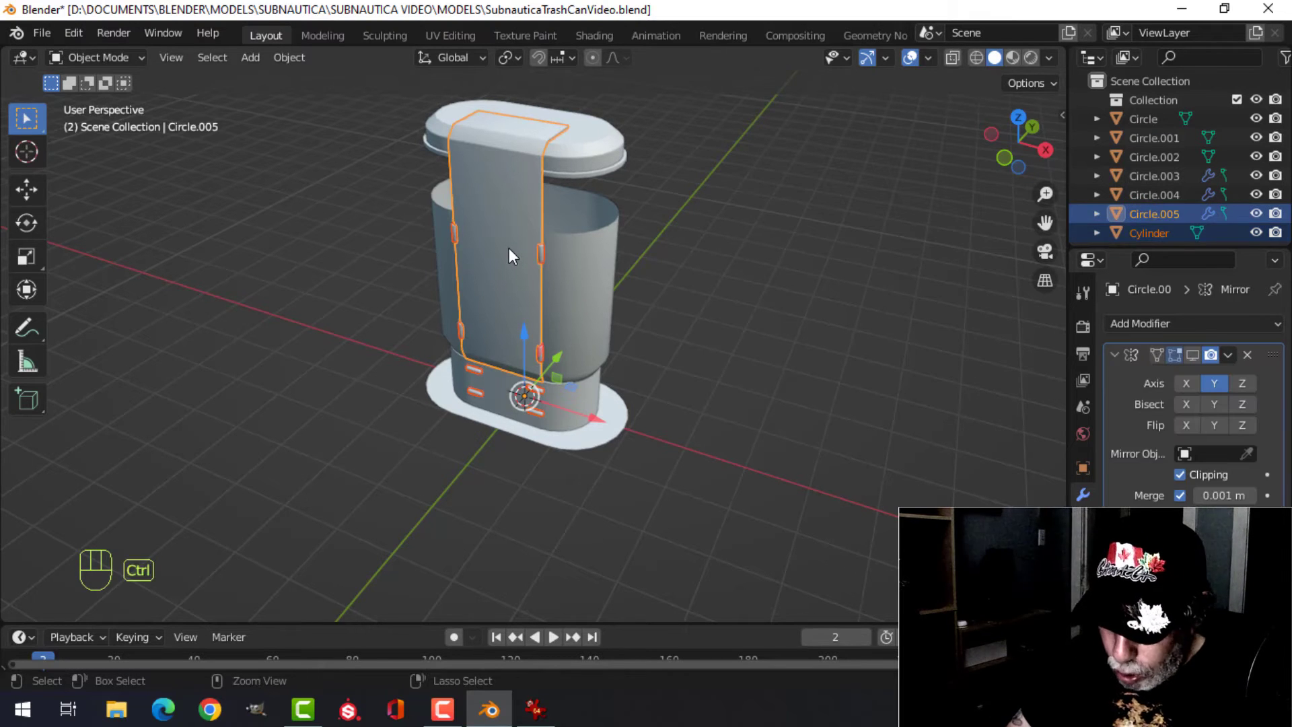
pyautogui.hotkey('ctrl', 'j')
# Step: Temporarily show the panel's Y-axis mirror in the viewport to check the hinges on the opposite side
pyautogui.click(1191, 356)
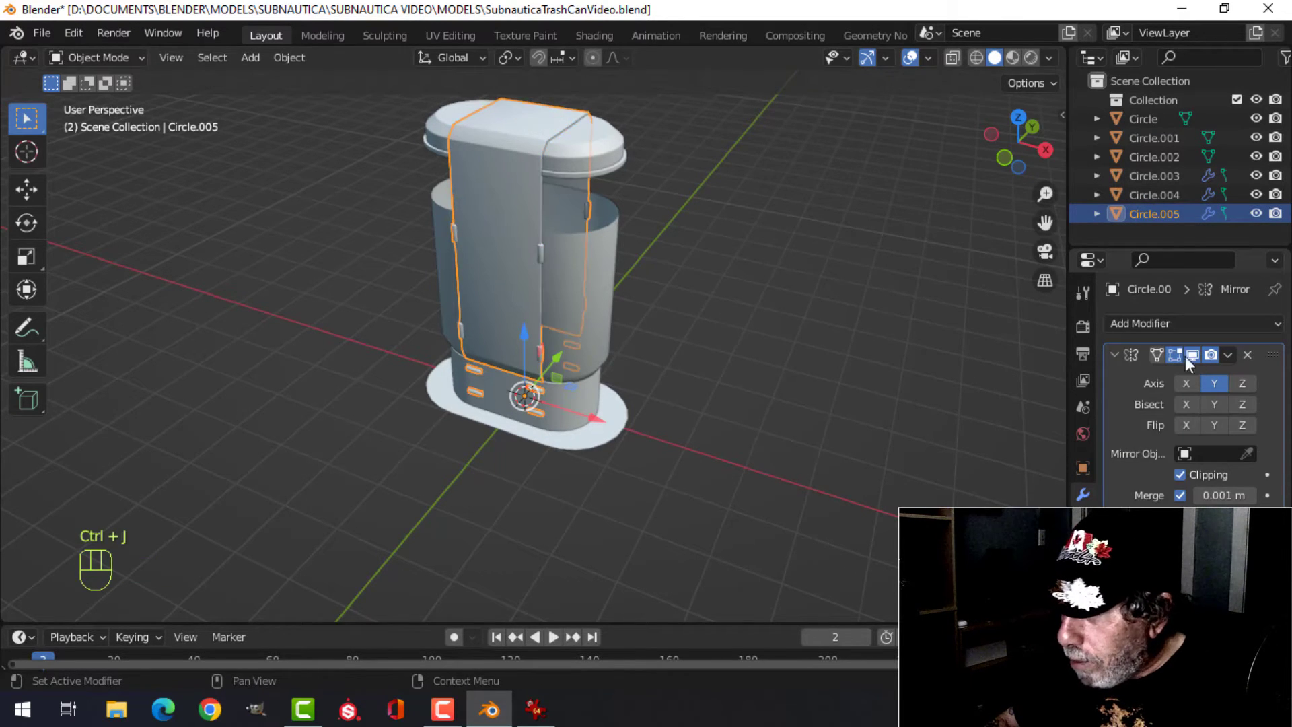
pyautogui.moveTo(707, 252); pyautogui.dragTo(367, 266, button='middle')
pyautogui.hotkey('alt', 'a')
pyautogui.moveTo(673, 378); pyautogui.dragTo(729, 350, button='middle')
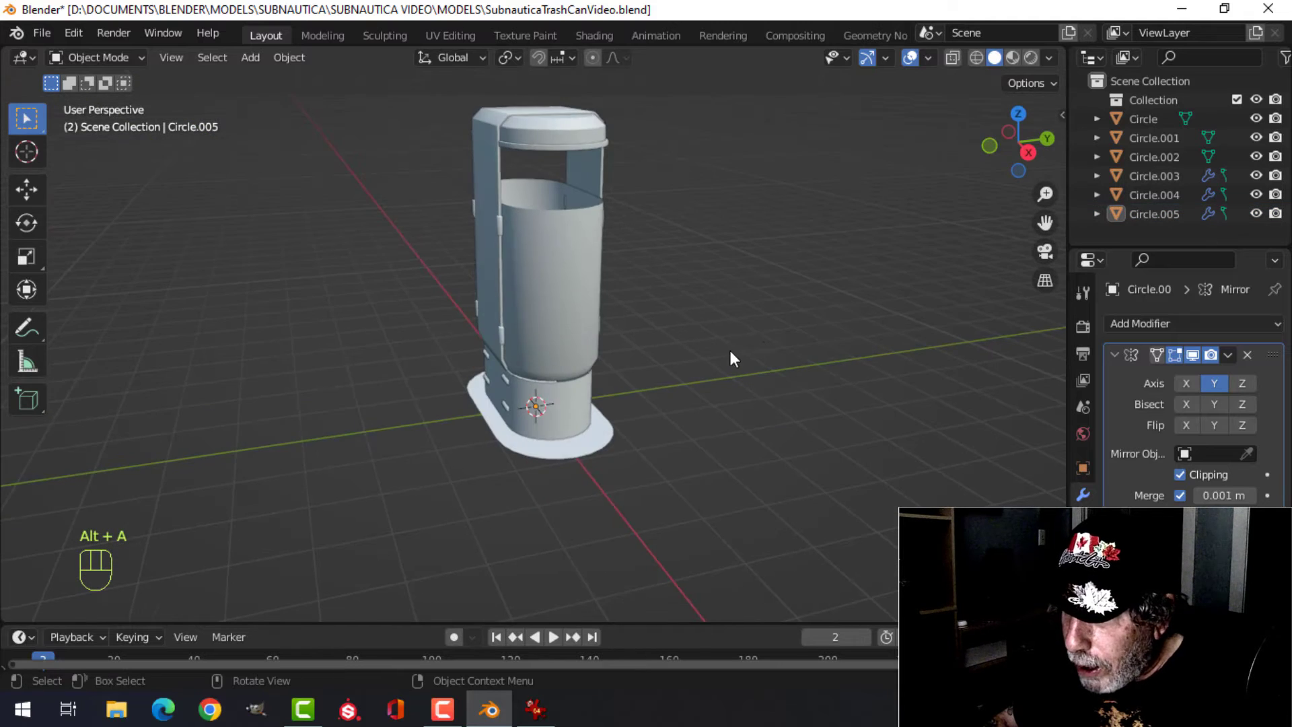
pyautogui.scroll(3, 730, 350)
pyautogui.click(1196, 355)
# Step: Compare the panel and base hinges with the trash can reference screenshot in IrfanView, and return to Blender
pyautogui.moveTo(518, 296); pyautogui.dragTo(523, 205, button='middle')
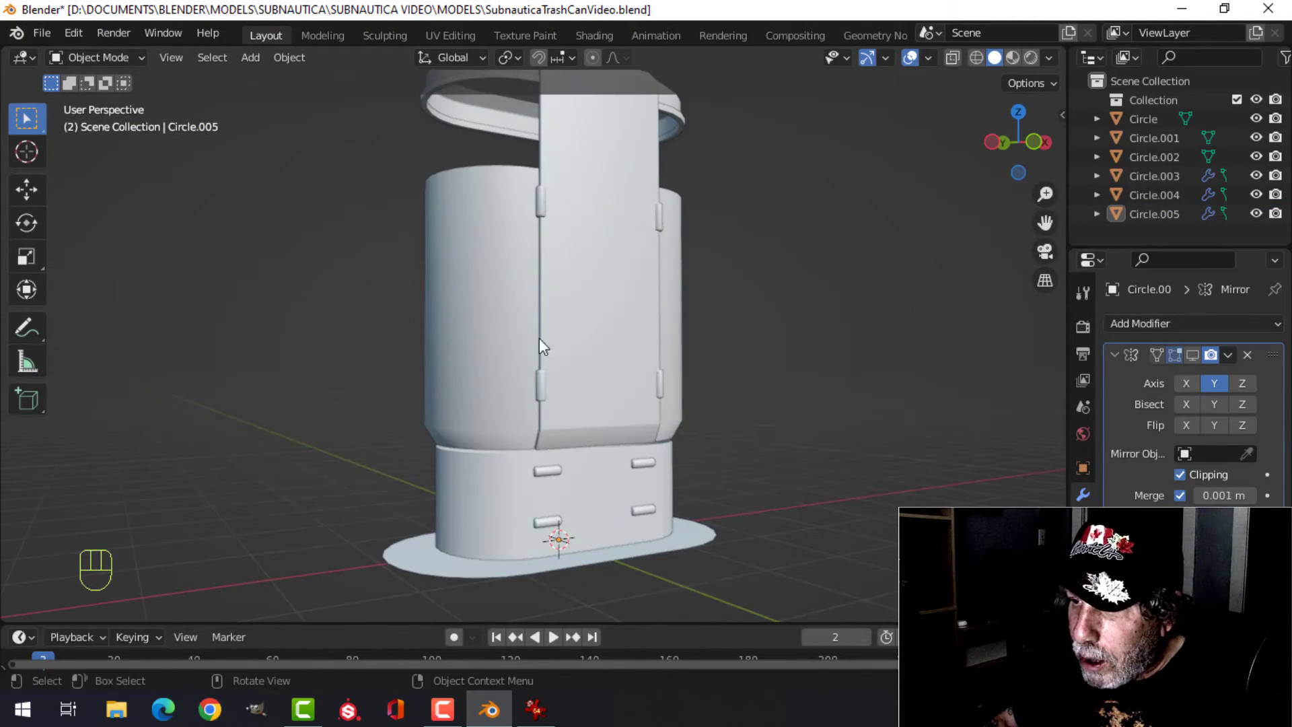
pyautogui.moveTo(539, 338); pyautogui.dragTo(510, 358, button='middle')
pyautogui.scroll(1, 409, 393)
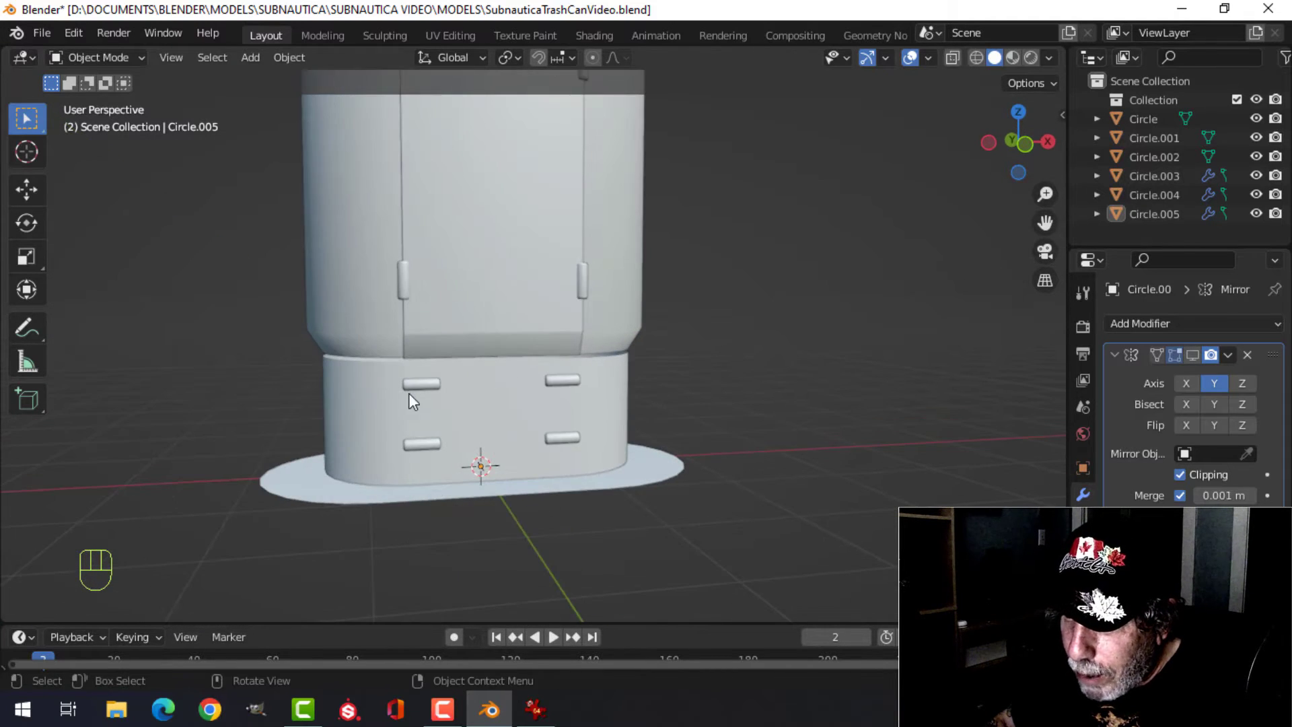
pyautogui.scroll(-2, 510, 393)
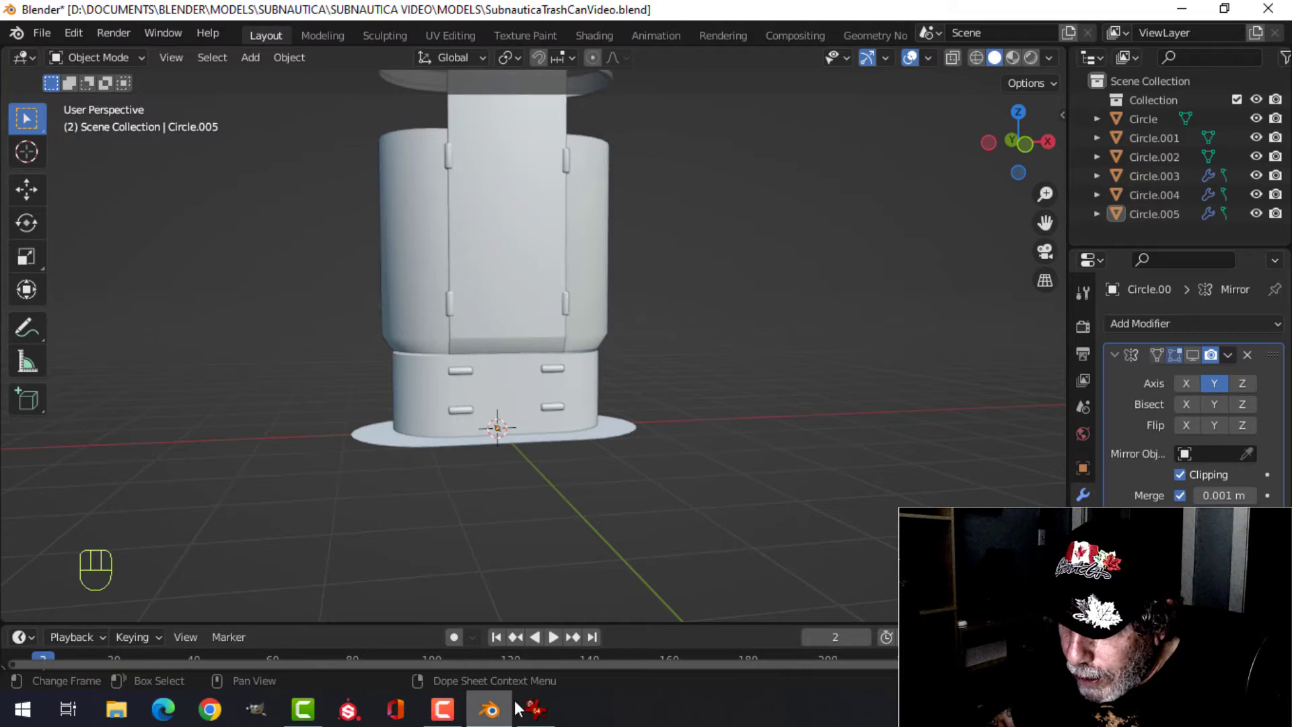
pyautogui.click(535, 709)
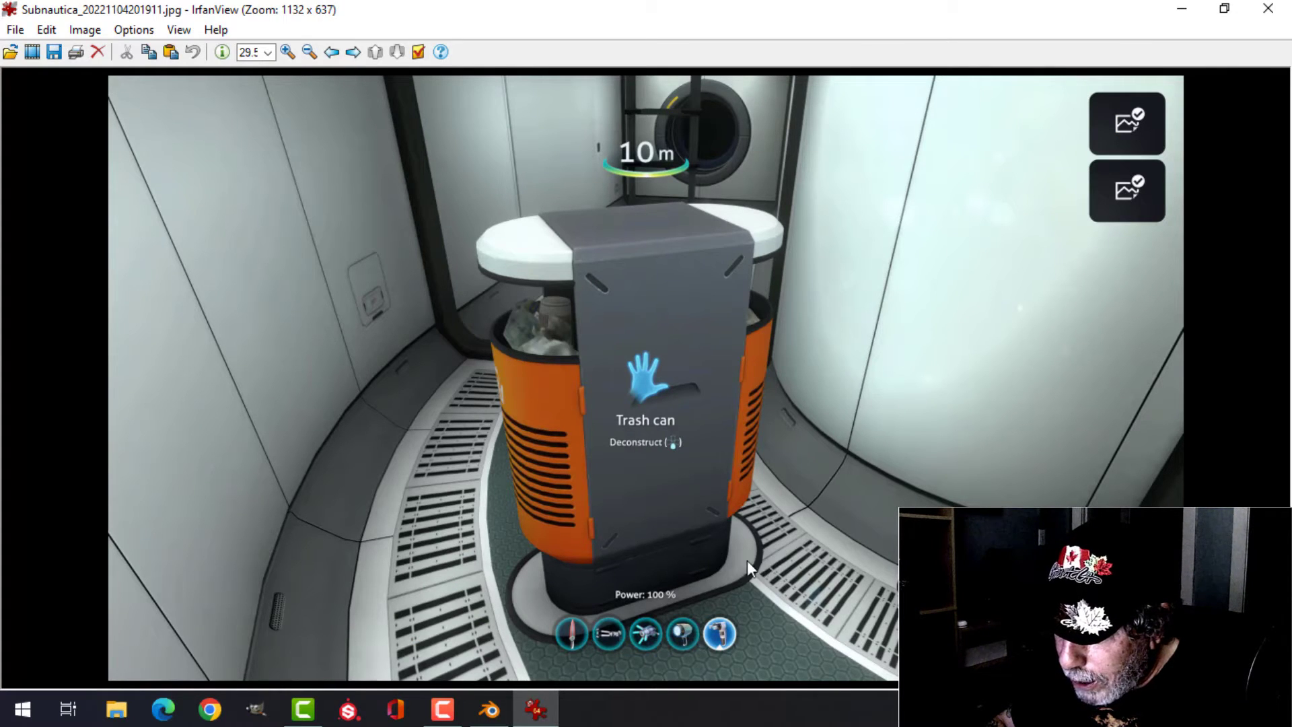
pyautogui.click(496, 710)
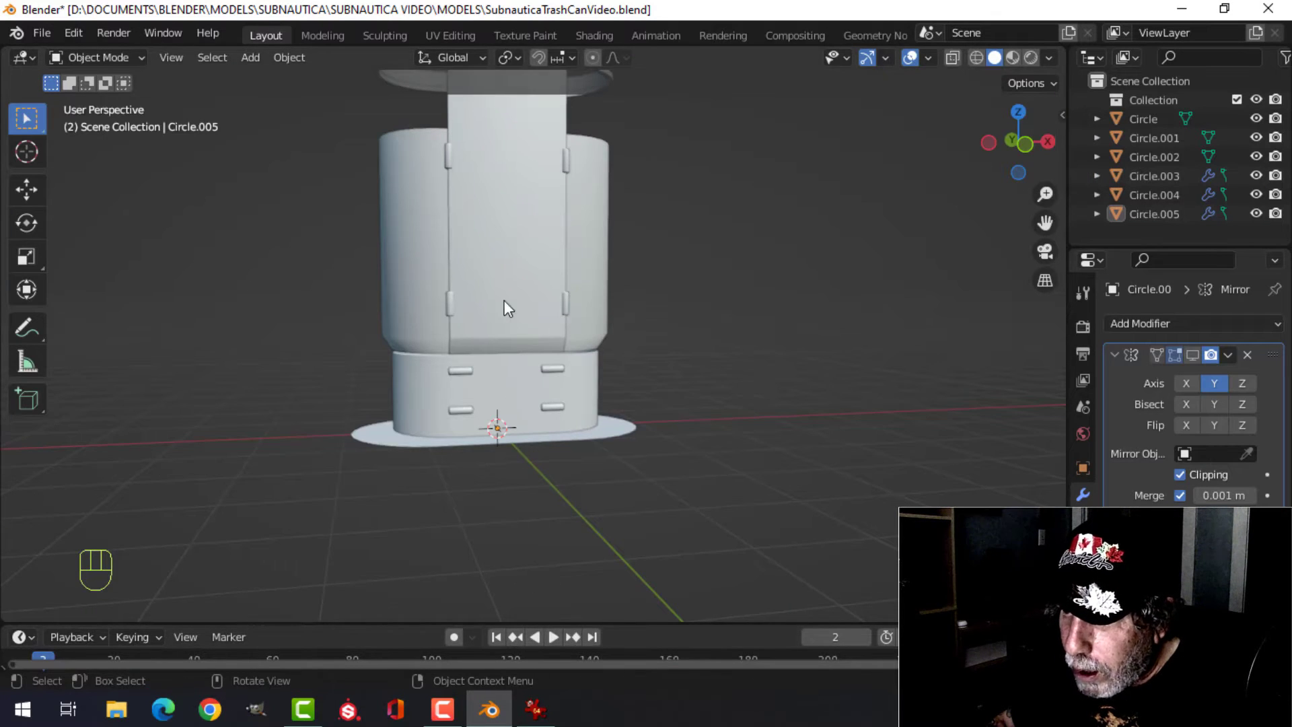
# Step: Isolate the bin's main body in local view and open it for vertex editing in a front wireframe view
pyautogui.moveTo(504, 302); pyautogui.dragTo(525, 319, button='middle')
pyautogui.click(525, 319)
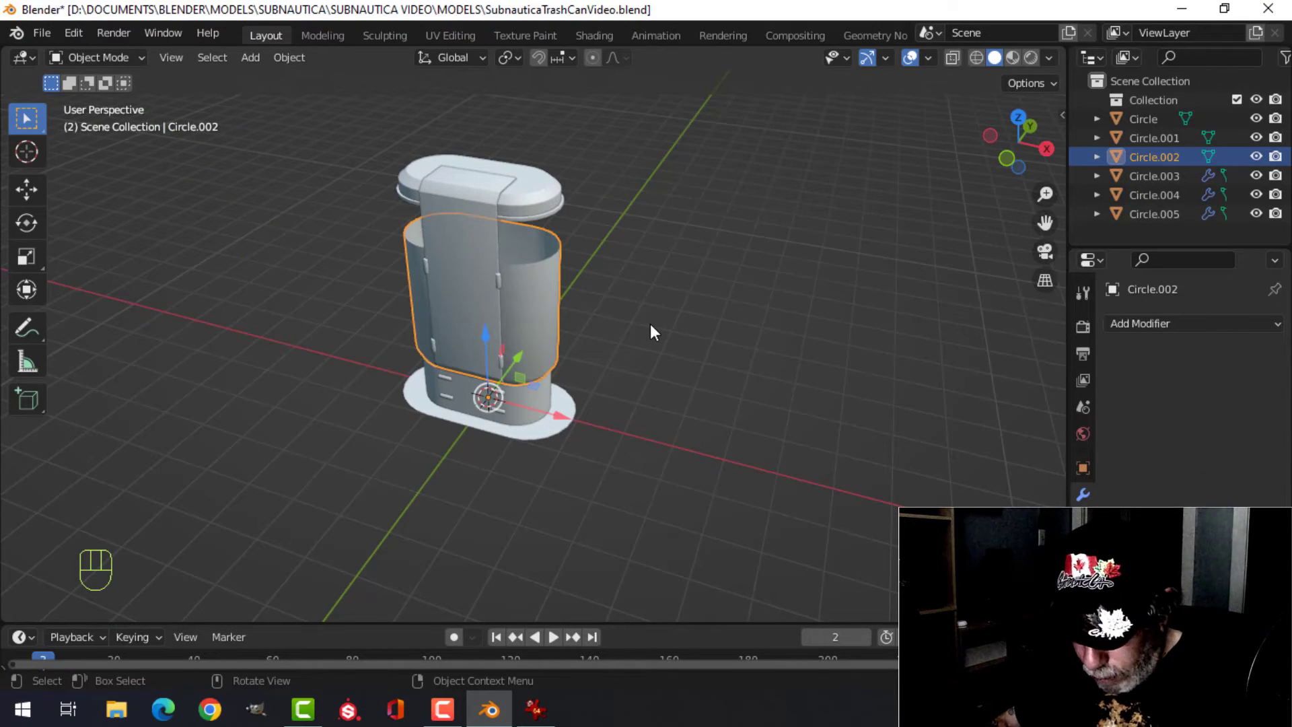
pyautogui.press('/')
pyautogui.press('KP_1')
pyautogui.press('Tab')
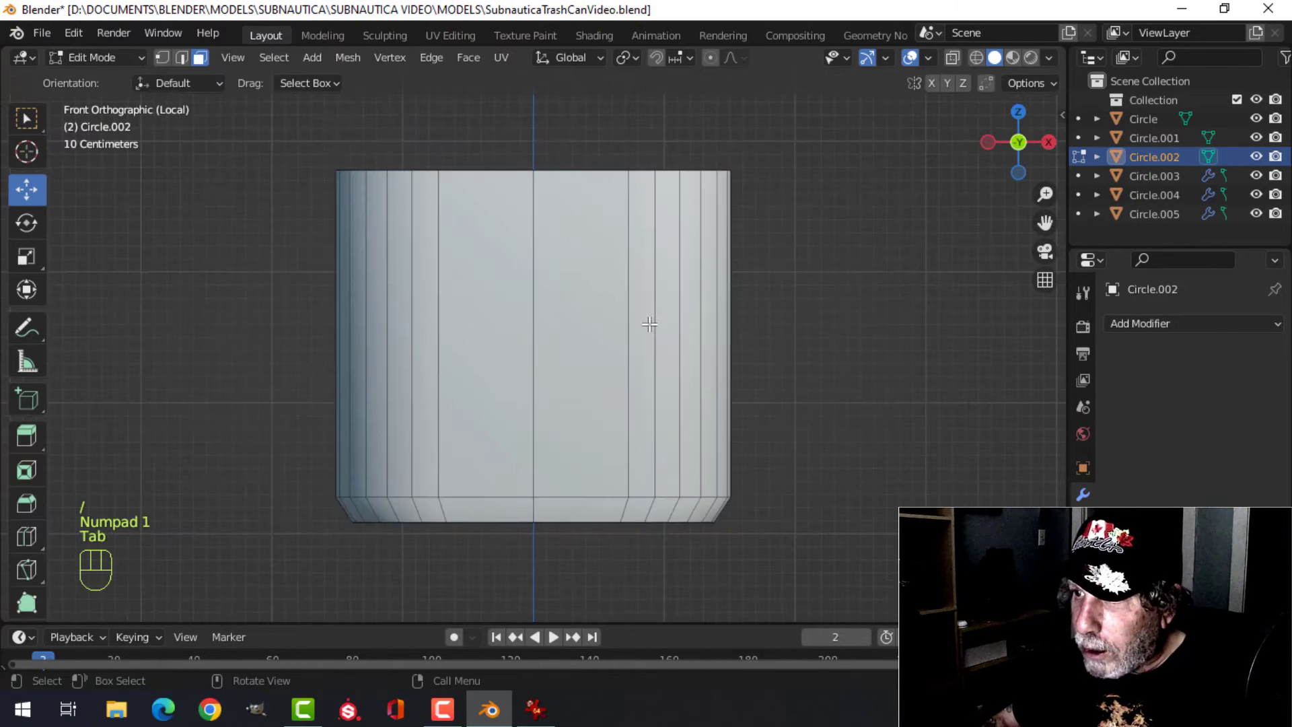
pyautogui.hotkey('alt', 'a')
pyautogui.press('z')
pyautogui.click(512, 348)
pyautogui.press('1')
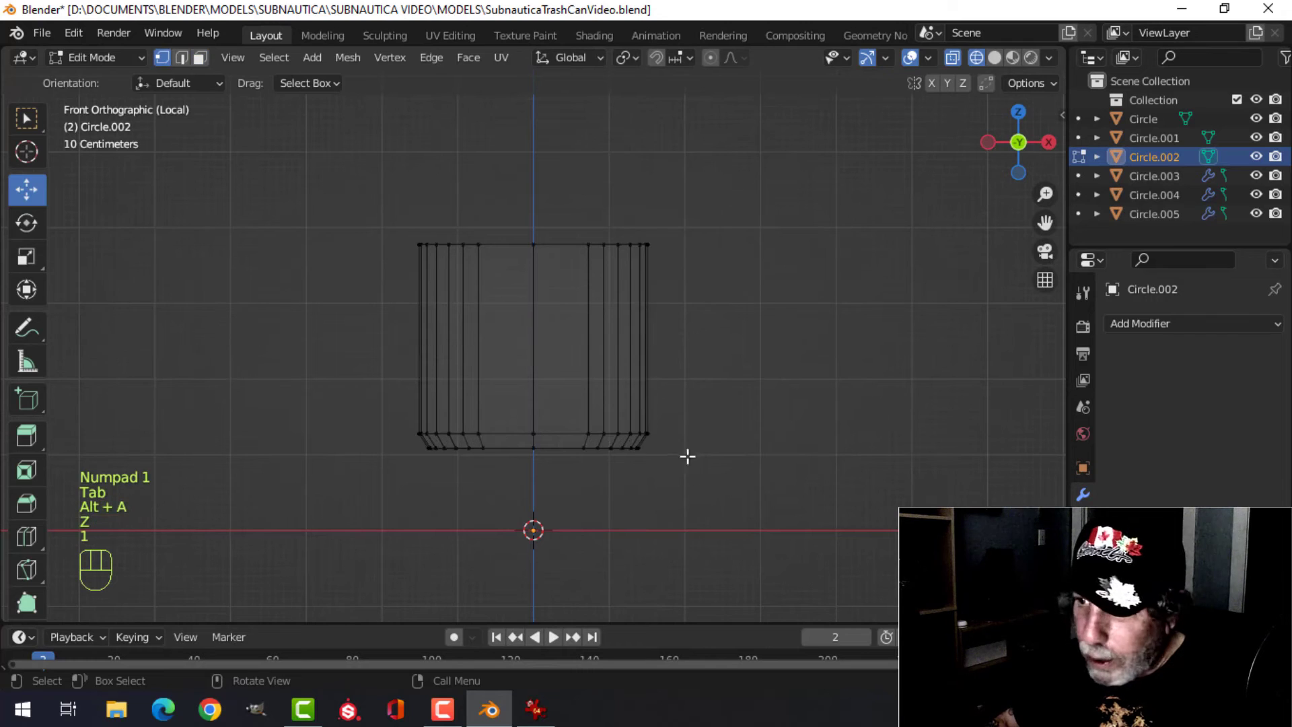
# Step: Delete the vertices of the body's positive-X half, keeping the centre line, and return to Object Mode
pyautogui.press('b')
pyautogui.moveTo(717, 524); pyautogui.dragTo(586, 186)
pyautogui.press('x')
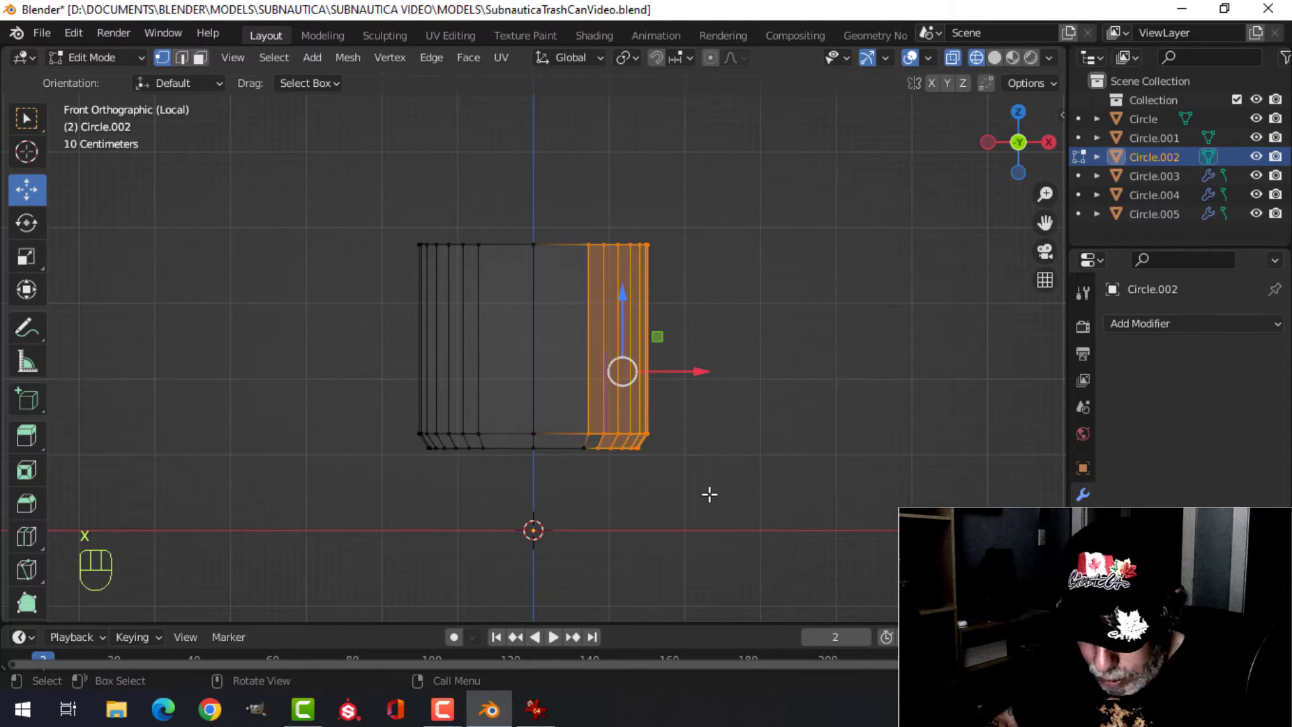
pyautogui.press('b')
pyautogui.moveTo(693, 512); pyautogui.dragTo(558, 401)
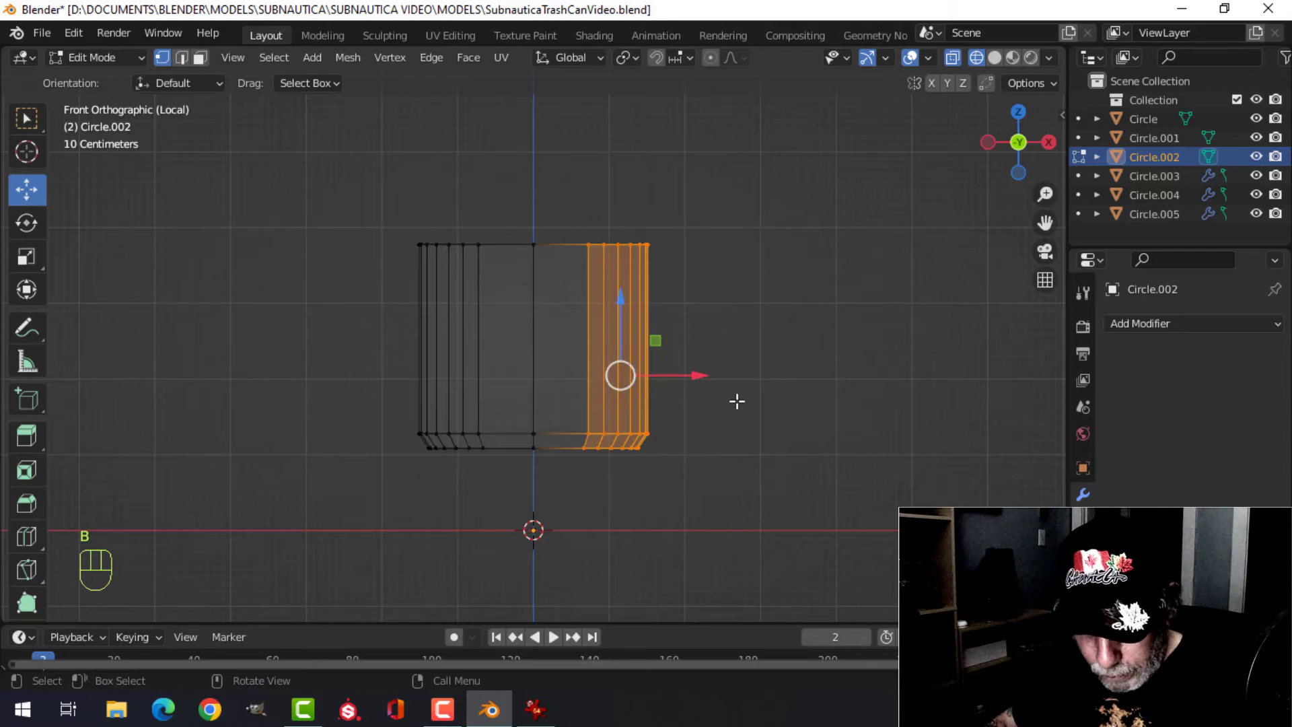
pyautogui.press('x')
pyautogui.click(693, 357)
pyautogui.press('Tab')
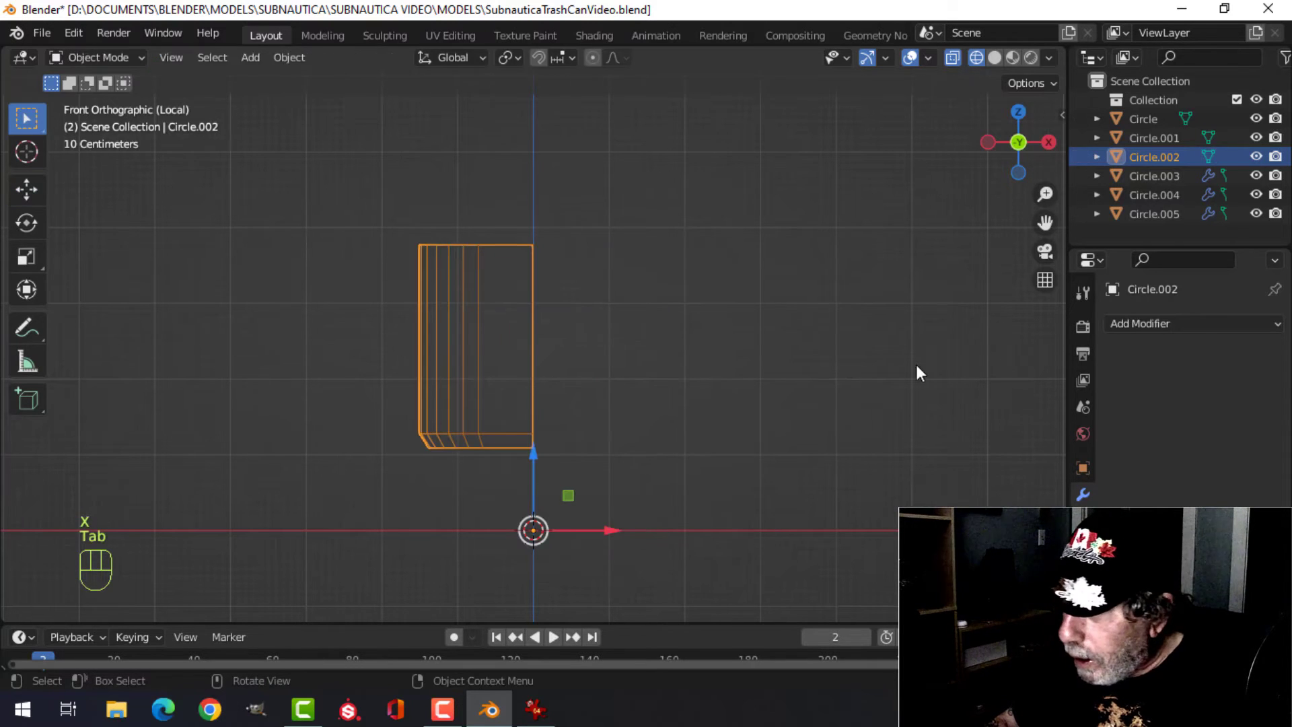
# Step: Add an X-axis Mirror modifier with Clipping to the half body and switch back to solid shading
pyautogui.click(1137, 325)
pyautogui.click(877, 544)
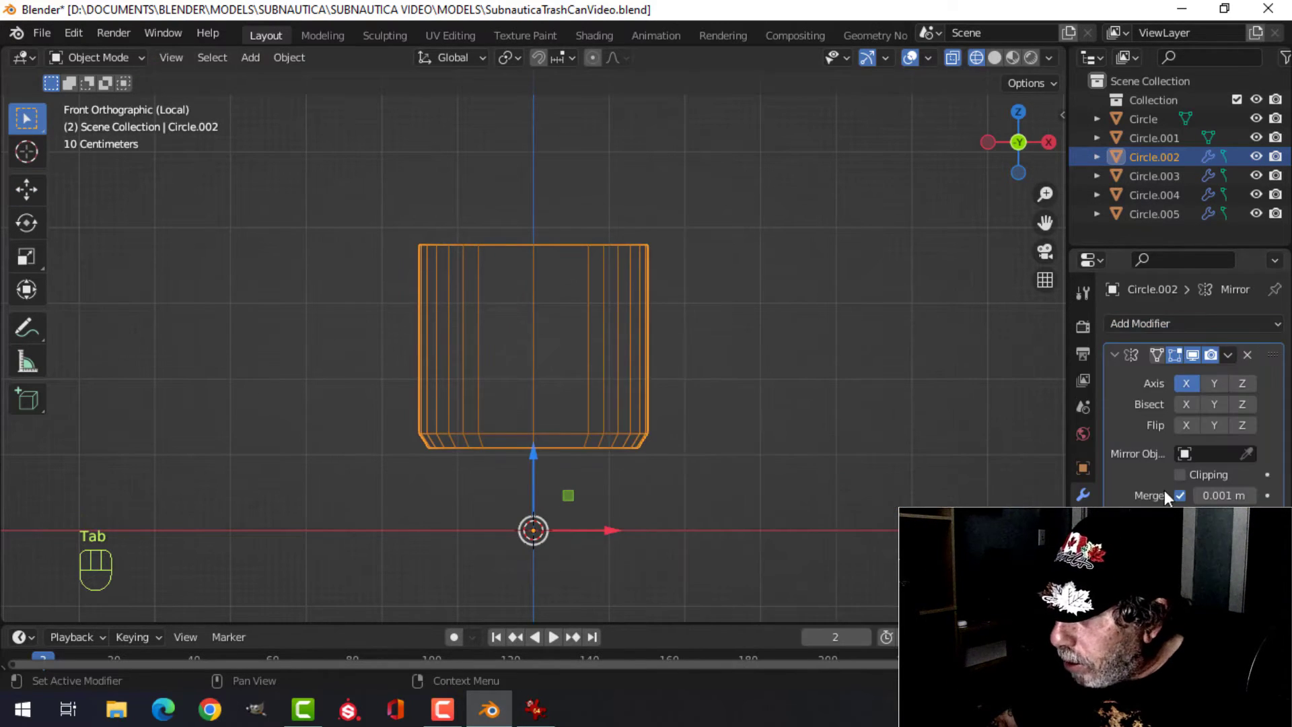
pyautogui.press('z')
pyautogui.click(841, 417)
pyautogui.press('Tab')
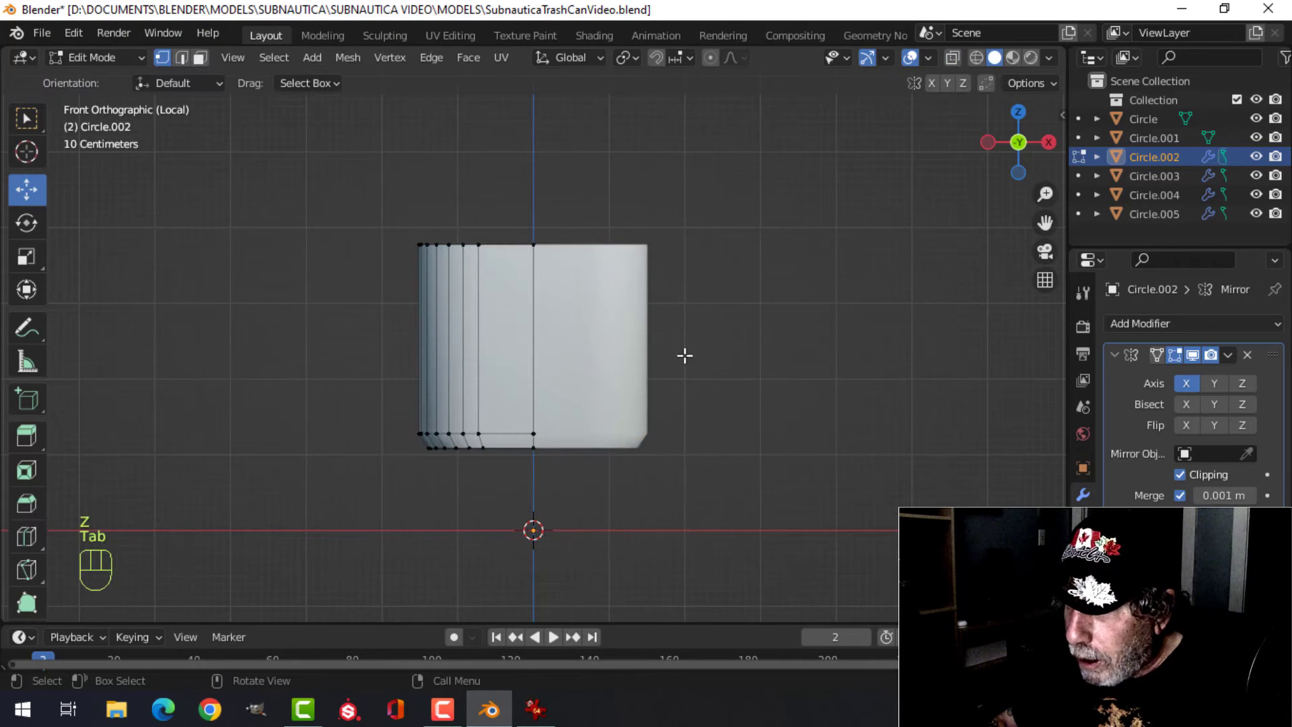
pyautogui.press('a')
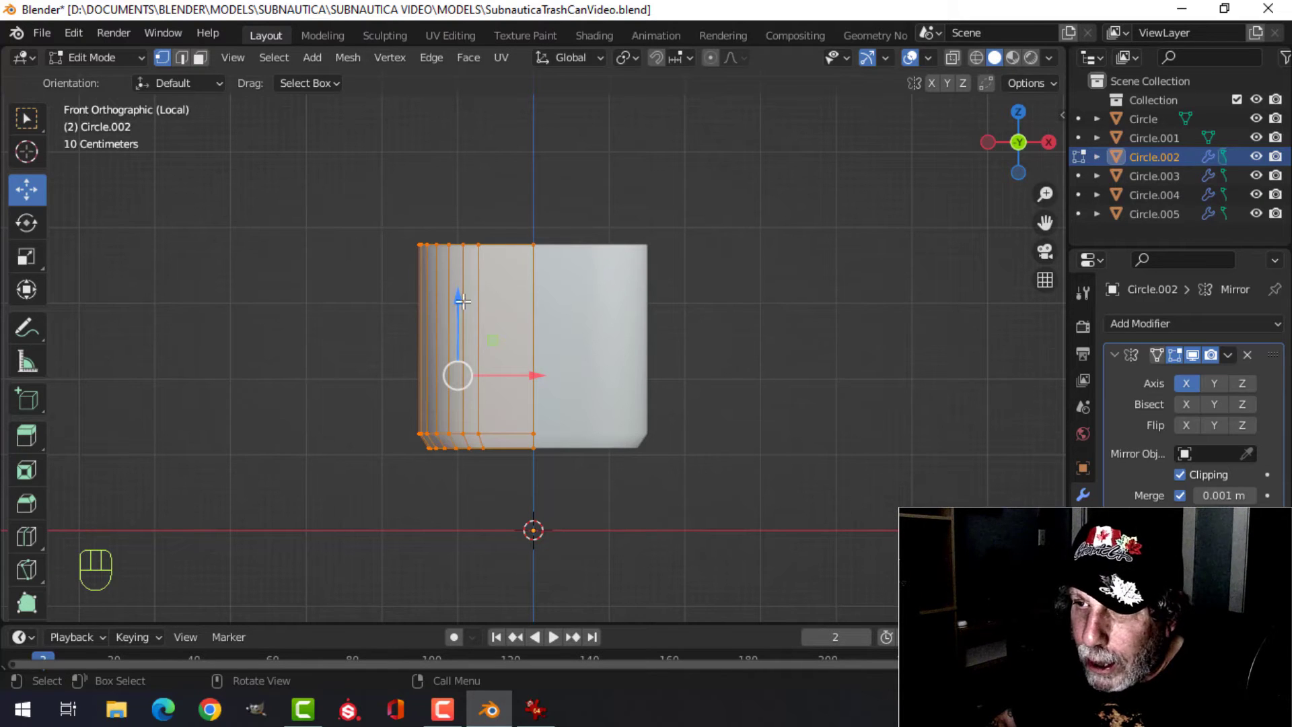
# Step: Return to Object Mode and leave local view so the whole trash can is shown
pyautogui.press('Tab')
pyautogui.hotkey('alt', 'a')
pyautogui.moveTo(716, 279); pyautogui.dragTo(658, 323, button='middle')
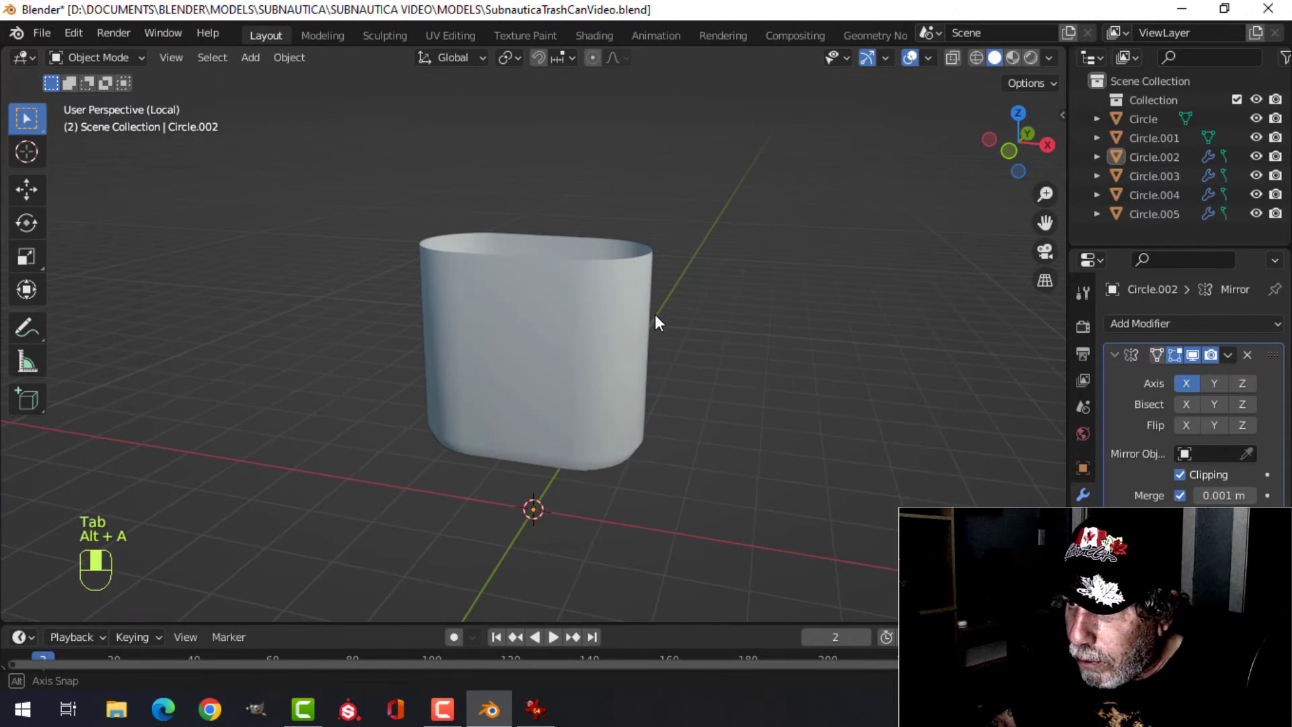
pyautogui.press('KP_Divide')
pyautogui.hotkey('alt', 'a')
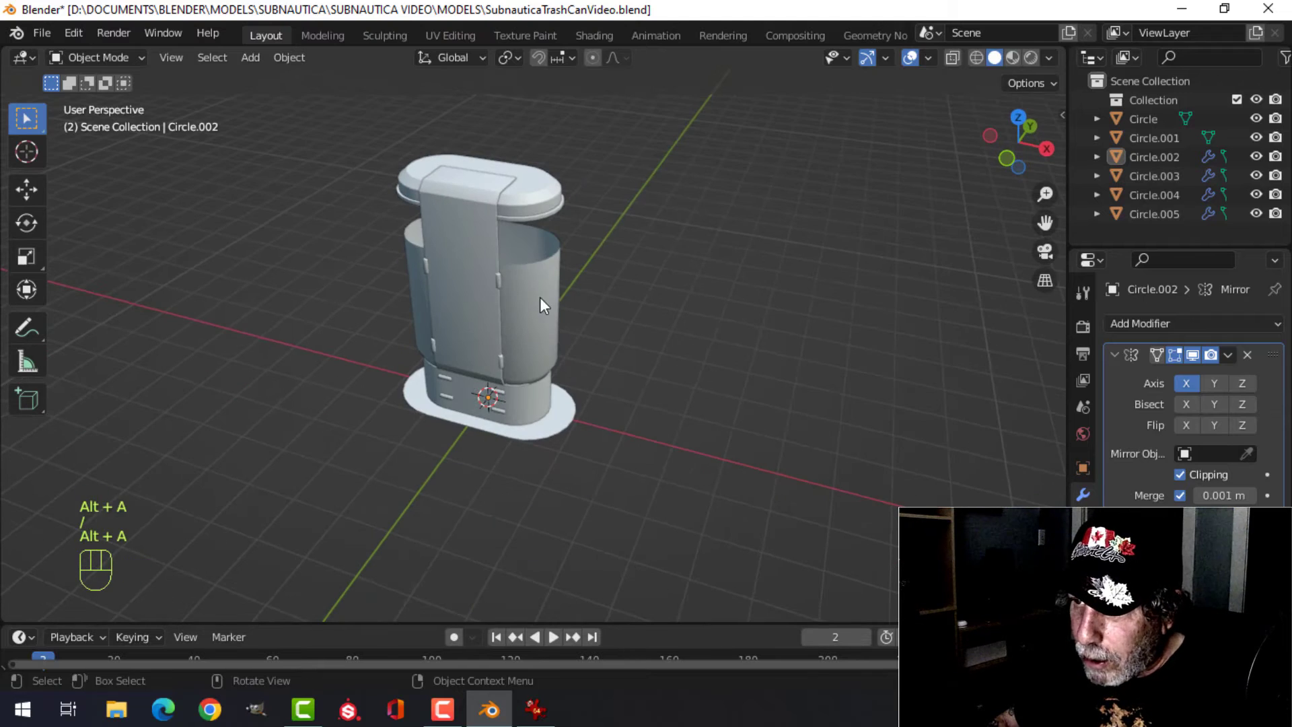
# Step: Add one edge loop around the body's lower tapered band, slid toward its upper edge with factor -0.747
pyautogui.moveTo(539, 297); pyautogui.dragTo(527, 233, button='middle')
pyautogui.scroll(2, 501, 323)
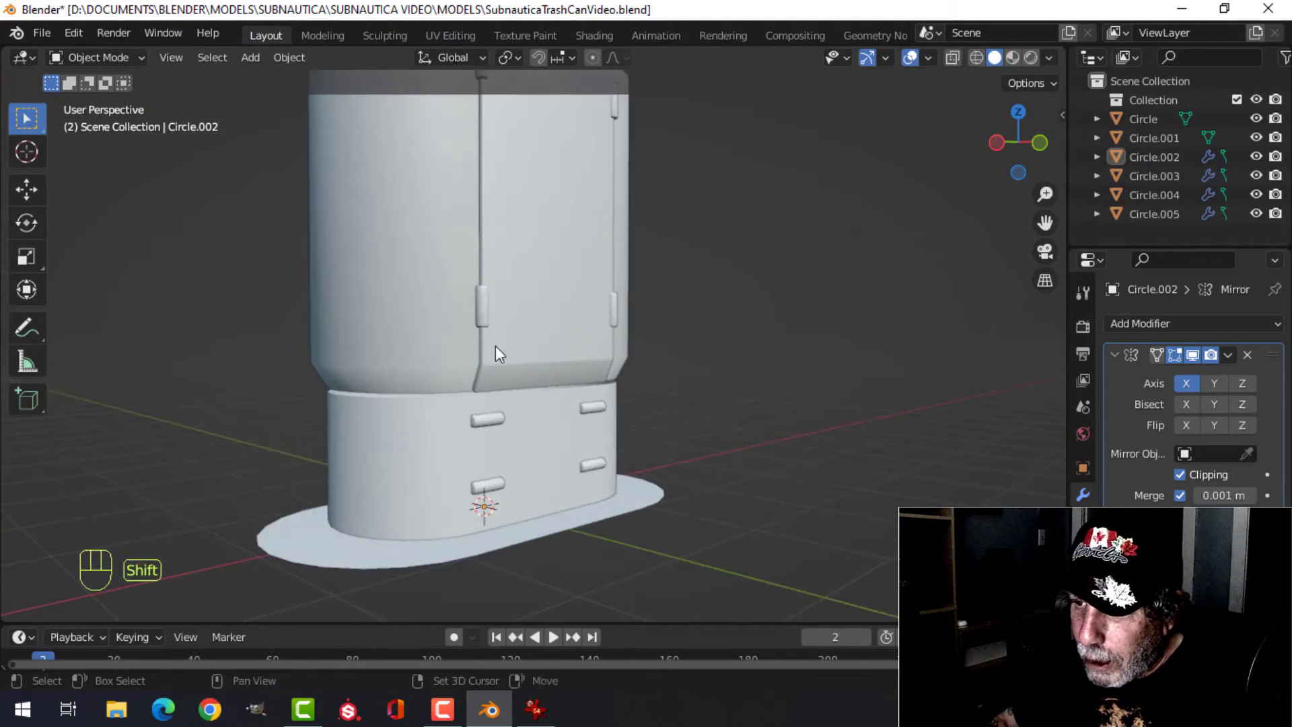
pyautogui.keyDown('shift'); pyautogui.moveTo(495, 346); pyautogui.dragTo(525, 313, button='middle'); pyautogui.keyUp('shift')
pyautogui.click(429, 268)
pyautogui.press('Tab')
pyautogui.scroll(3, 429, 274)
pyautogui.hotkey('alt', 'a')
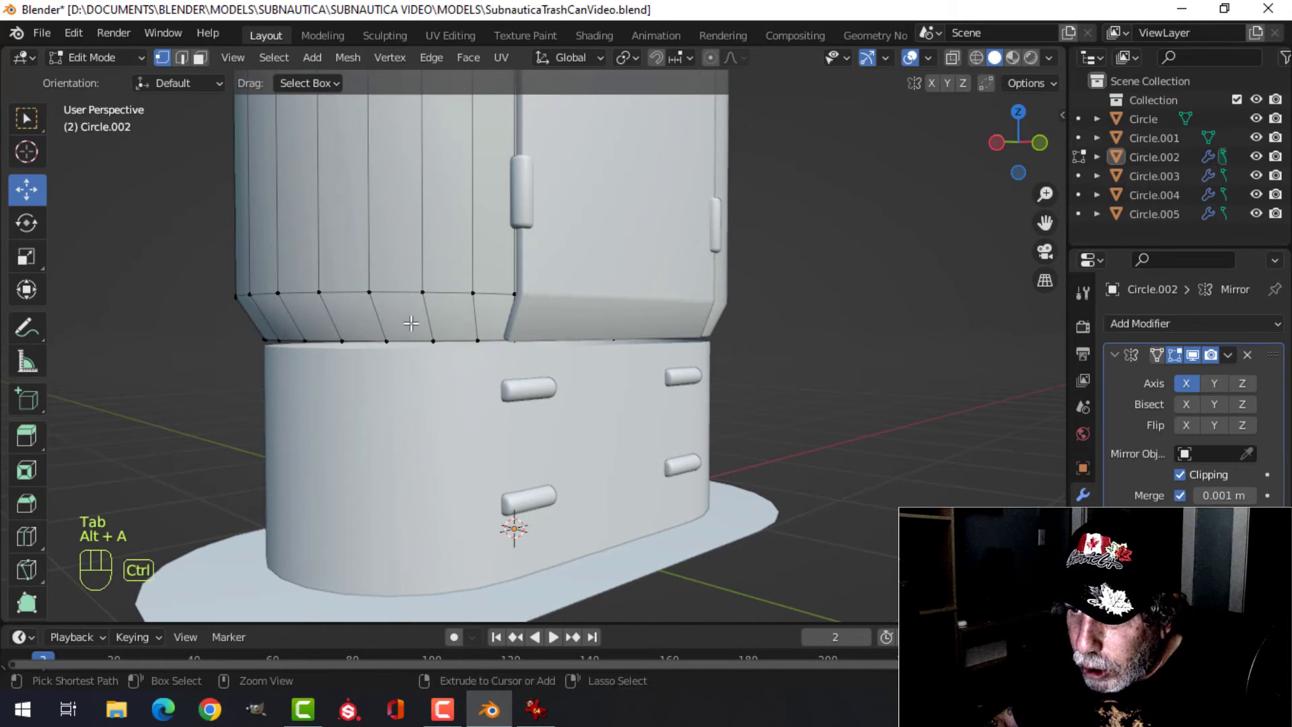
pyautogui.hotkey('ctrl', 'r')
pyautogui.click(416, 323)
pyautogui.click(417, 304)
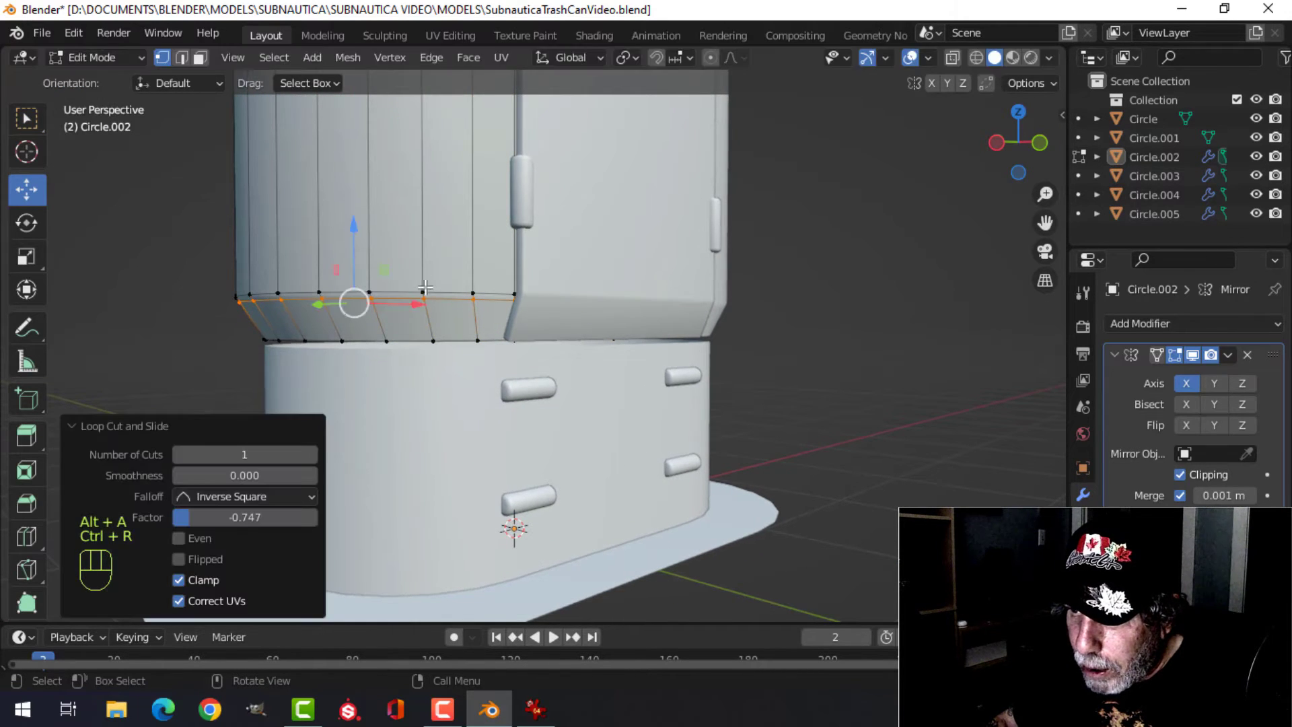
# Step: Add an edge loop to the body's upper wall, slid down toward the taper with factor 0.980, and return to Object Mode
pyautogui.hotkey('ctrl', 'r')
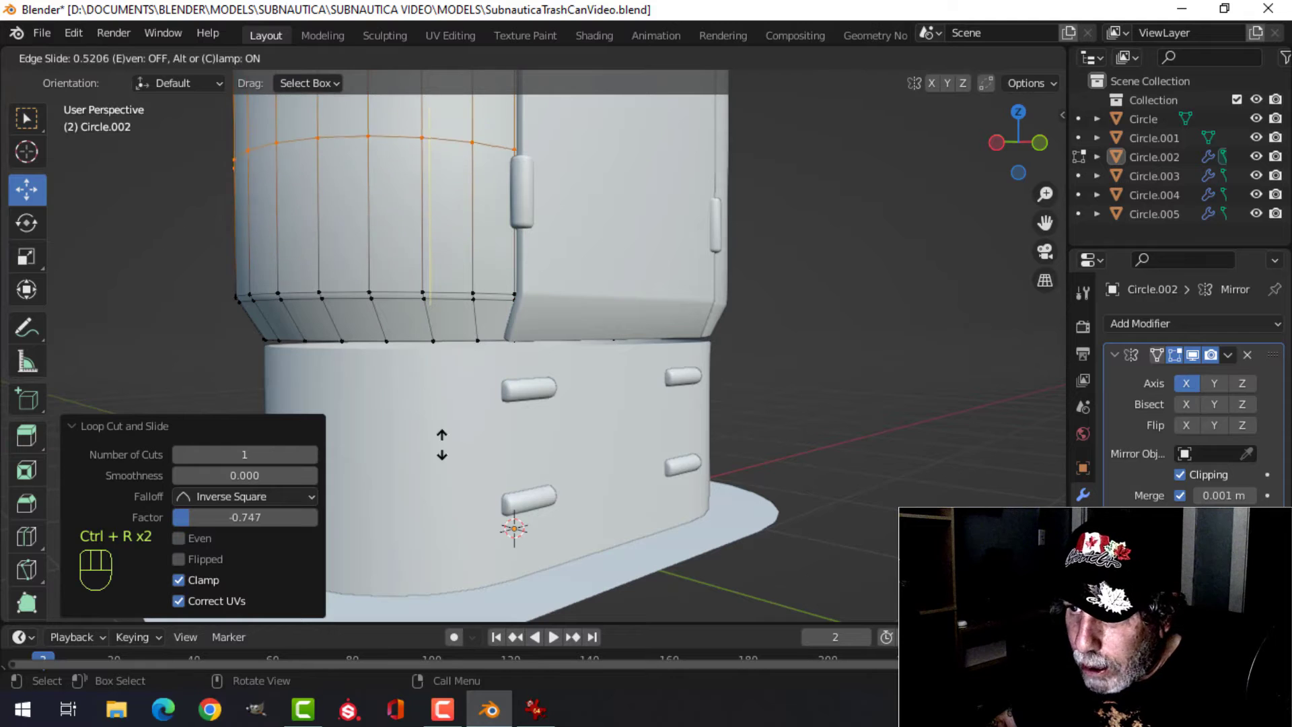
pyautogui.click(441, 592)
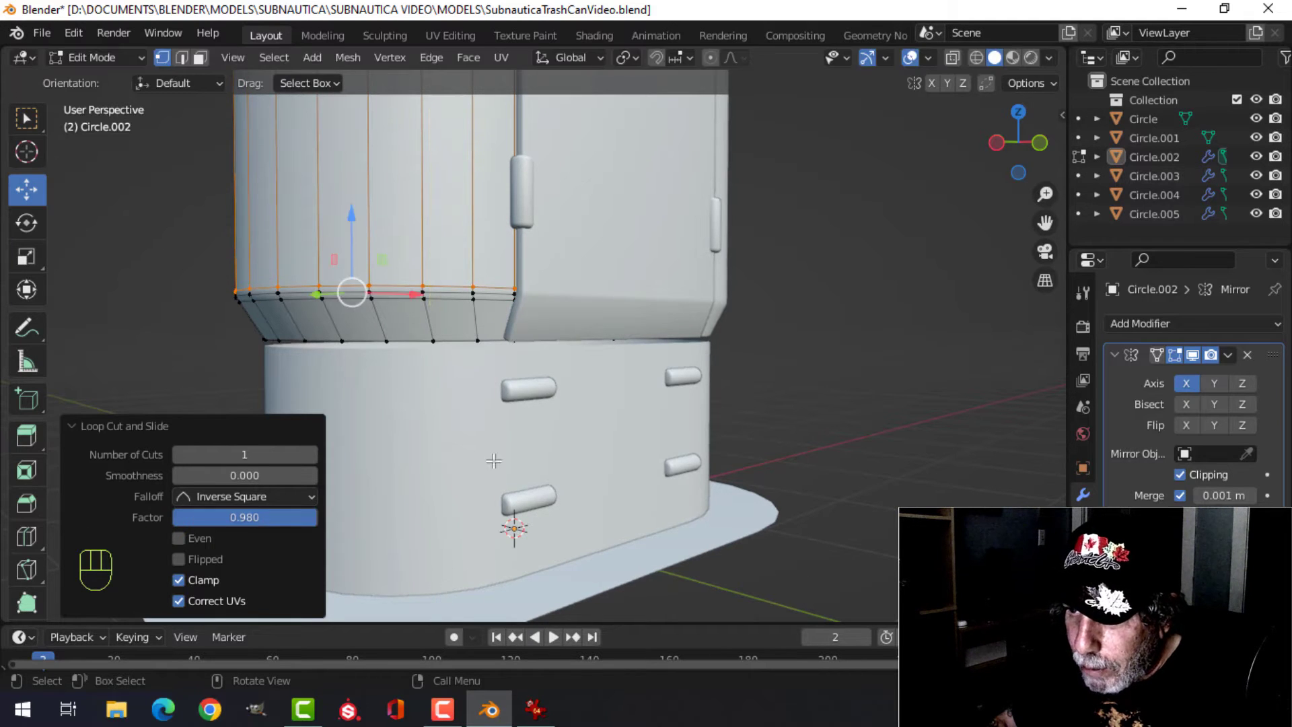
pyautogui.press('Tab')
pyautogui.scroll(-5, 484, 404)
pyautogui.hotkey('alt', 'a')
pyautogui.moveTo(664, 305); pyautogui.dragTo(627, 327, button='middle')
pyautogui.scroll(-3, 532, 342)
pyautogui.moveTo(587, 316); pyautogui.dragTo(634, 319, button='middle')
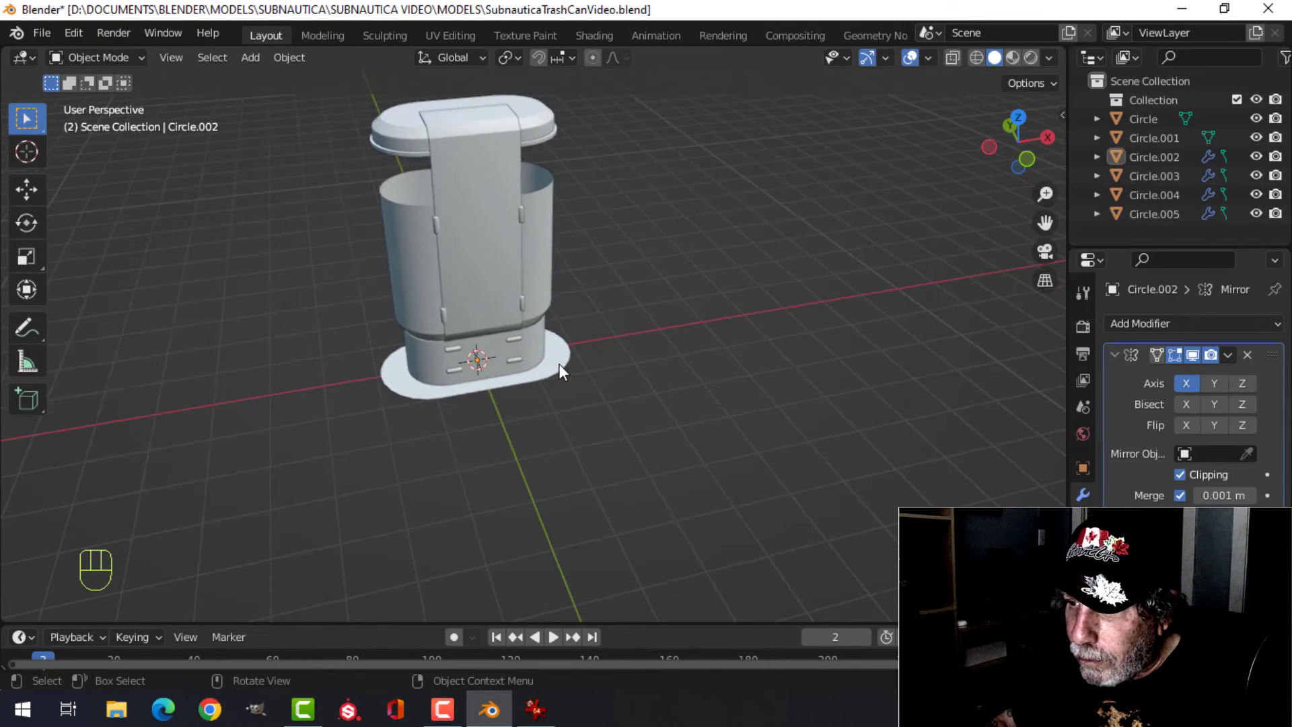
# Step: Scale the whole base plate up slightly in Edit Mode, return to Object Mode and save the file
pyautogui.click(564, 362)
pyautogui.press('Tab')
pyautogui.press('a')
pyautogui.press('s')
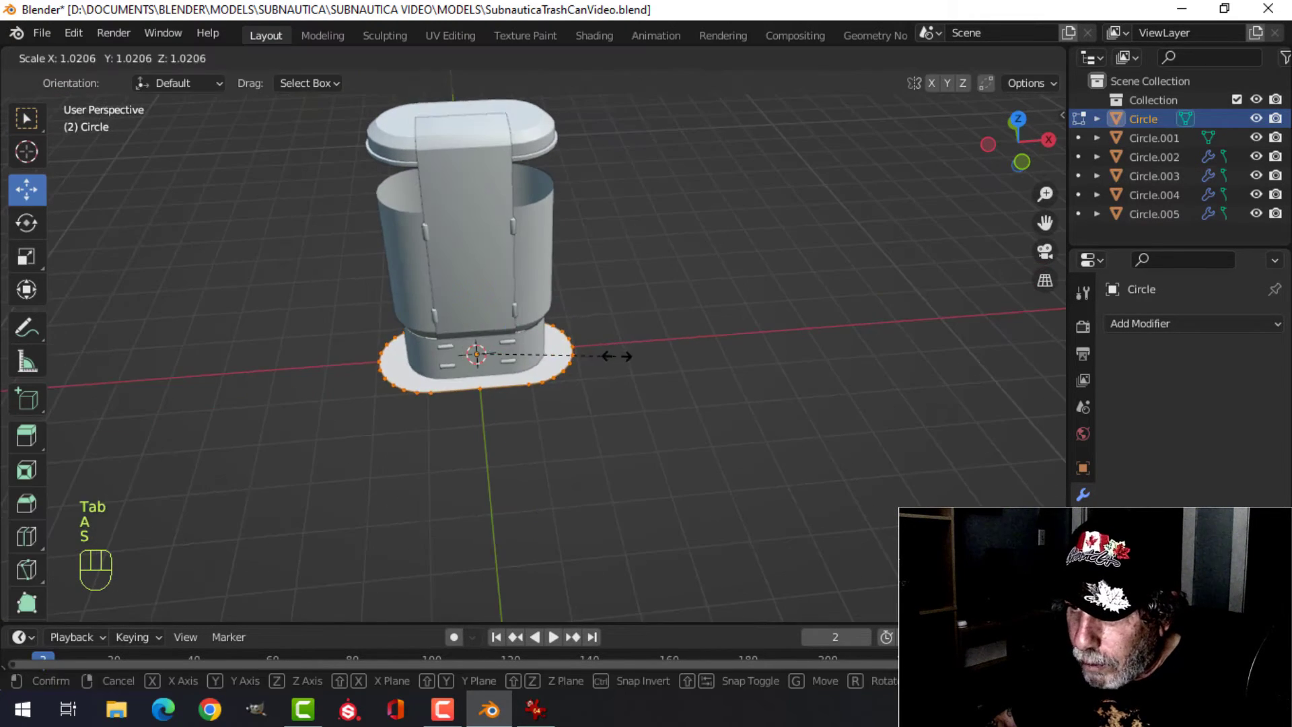
pyautogui.click(620, 358)
pyautogui.press('Tab')
pyautogui.hotkey('alt', 'a')
pyautogui.scroll(-4, 557, 323)
pyautogui.moveTo(579, 323); pyautogui.dragTo(661, 335, button='middle')
pyautogui.hotkey('ctrl', 's')
# Step: Turn on the viewport display of the front panel's Mirror modifier and deselect the panel
pyautogui.scroll(5, 549, 322)
pyautogui.click(552, 179)
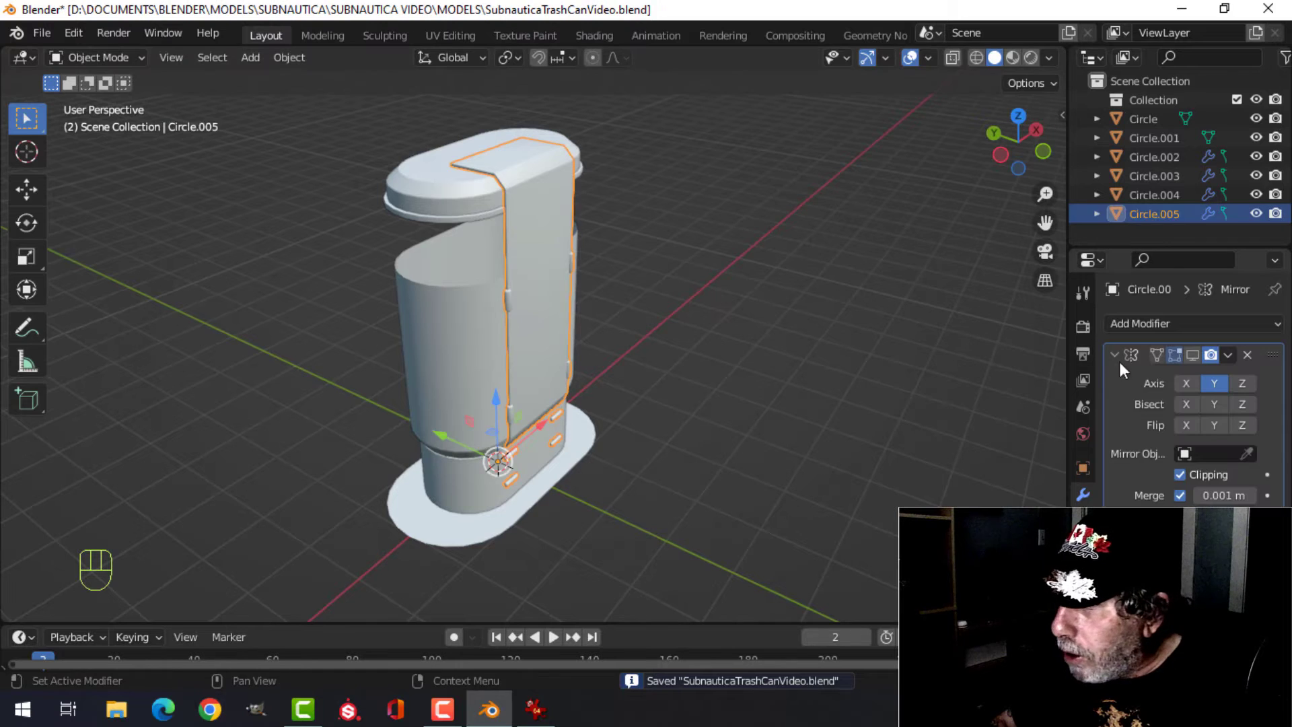
pyautogui.hotkey('alt', 'a')
pyautogui.moveTo(646, 238); pyautogui.dragTo(544, 220, button='middle')
pyautogui.scroll(1, 479, 267)
pyautogui.keyDown('shift'); pyautogui.moveTo(411, 268); pyautogui.dragTo(447, 270, button='middle'); pyautogui.keyUp('shift')
pyautogui.click(448, 272)
pyautogui.press('Tab')
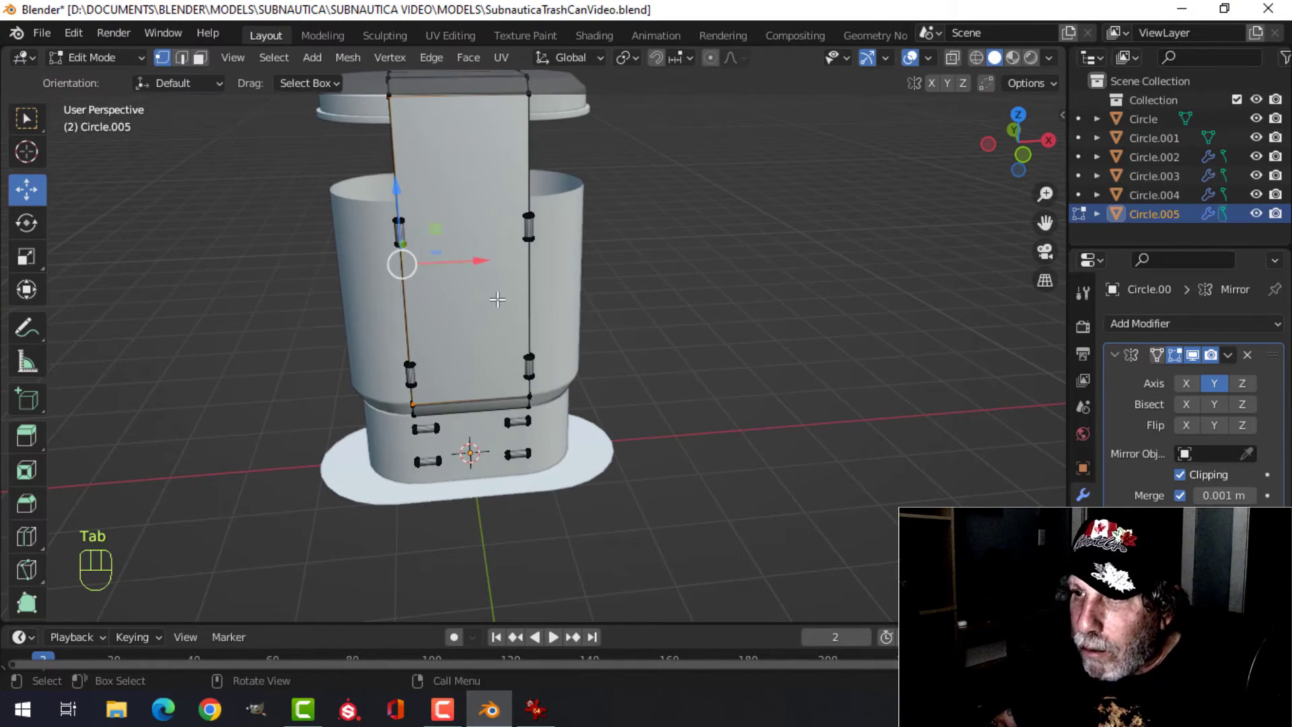
pyautogui.hotkey('alt', 'a')
pyautogui.moveTo(403, 323); pyautogui.dragTo(419, 354, button='middle')
pyautogui.press('Tab')
pyautogui.hotkey('alt', 'a')
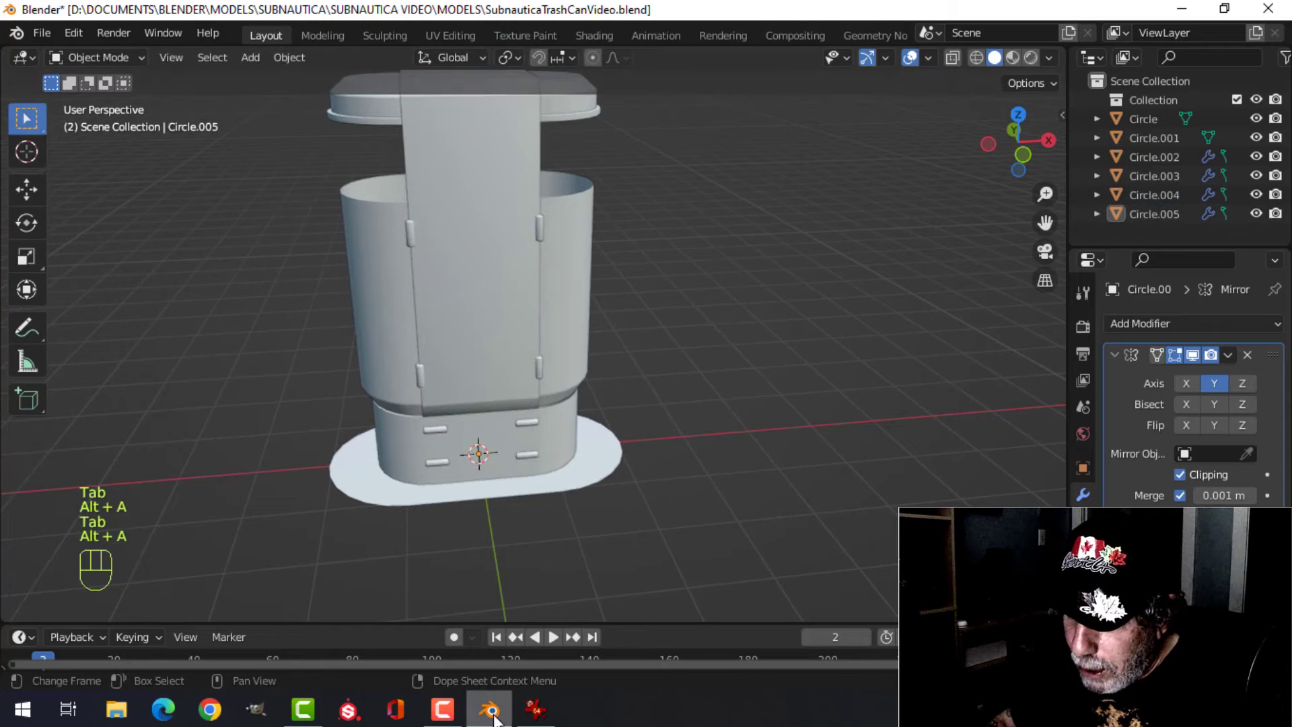
# Step: Check the panel details in the IrfanView reference picture, and snap the 3D cursor to the panel's large front face in Blender
pyautogui.hotkey('alt', 'Tab')
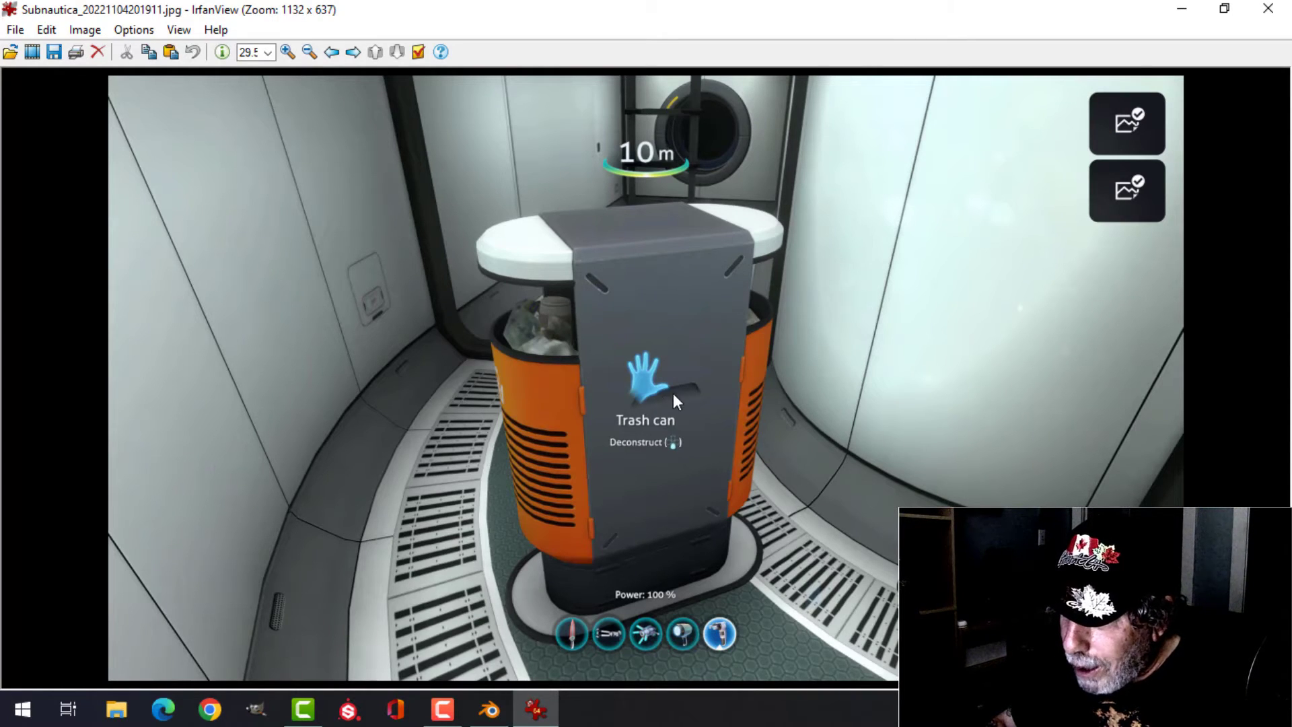
pyautogui.click(489, 710)
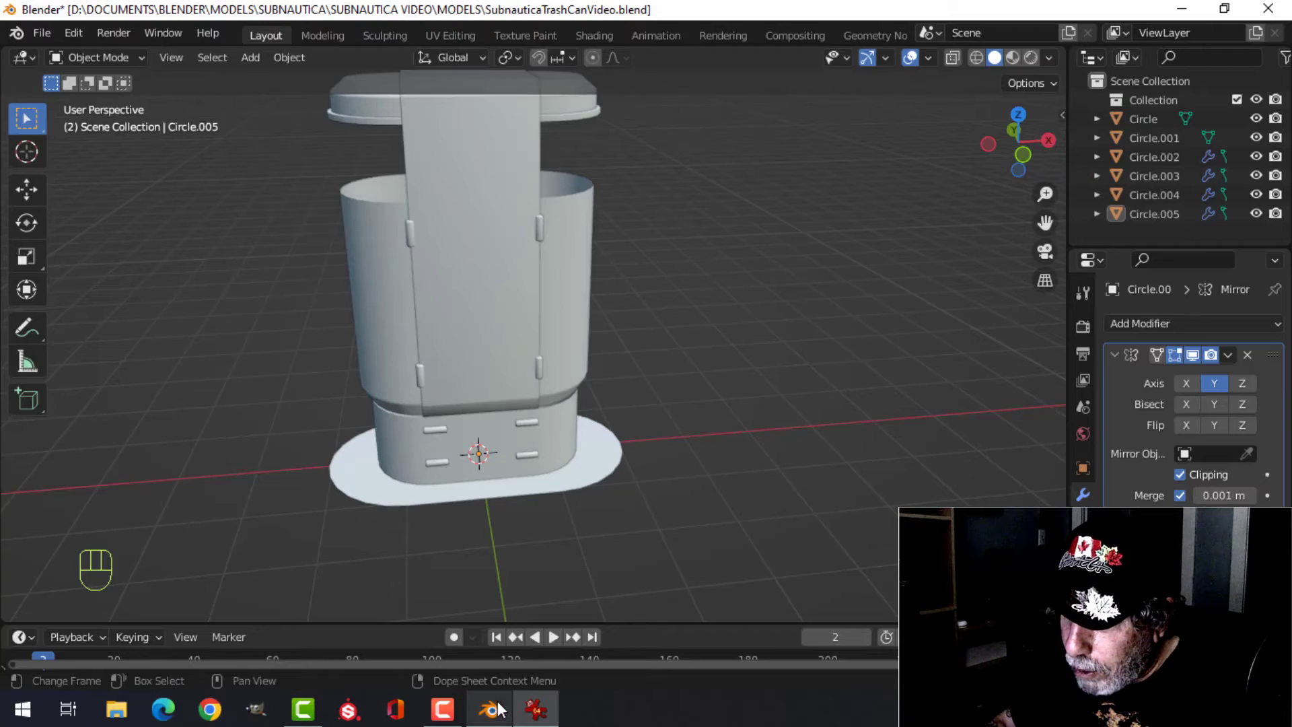
pyautogui.click(508, 322)
pyautogui.press('Tab')
pyautogui.hotkey('alt', 'a')
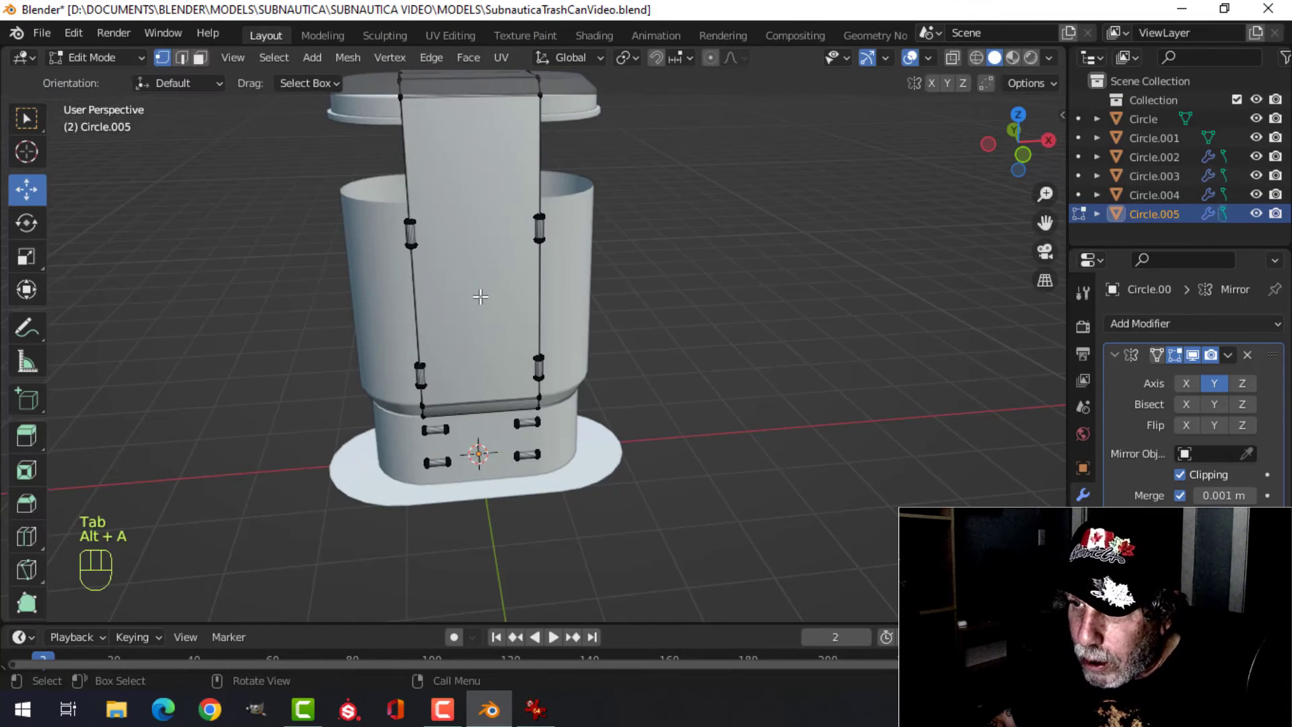
pyautogui.press('3')
pyautogui.click(508, 324)
pyautogui.scroll(-2, 620, 303)
pyautogui.hotkey('shift', 's')
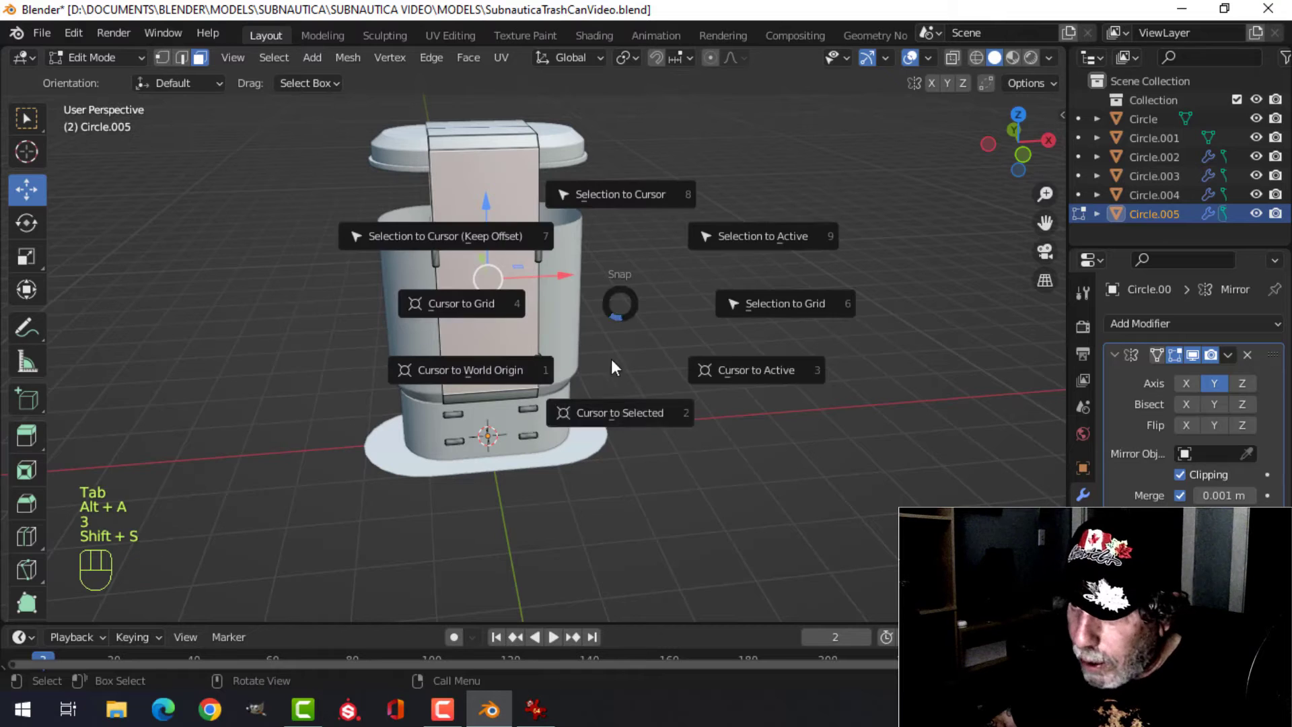
pyautogui.click(608, 416)
pyautogui.press('Tab')
# Step: Add a plane at the 3D cursor, scaled to 0.580 and rotated 90° about the X axis
pyautogui.moveTo(613, 358); pyautogui.dragTo(603, 384, button='middle')
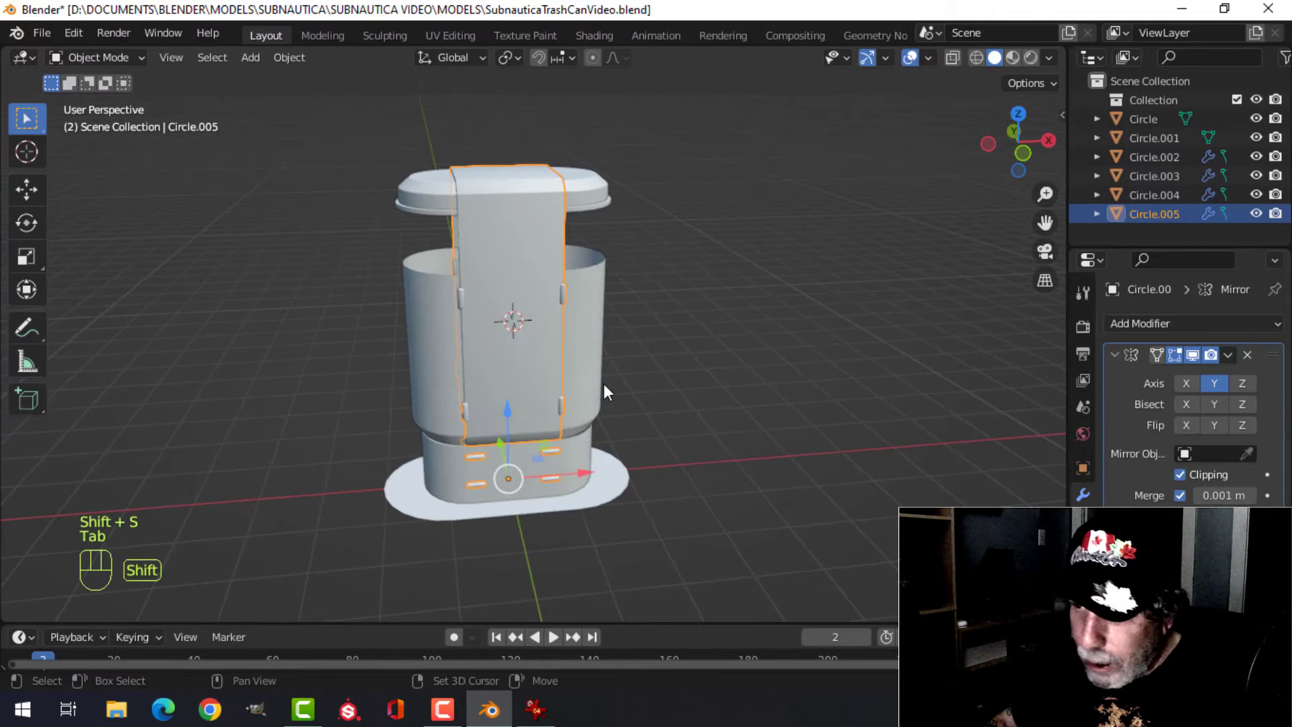
pyautogui.hotkey('shift', 'a')
pyautogui.moveTo(511, 303)
pyautogui.click(667, 298)
pyautogui.press('Tab')
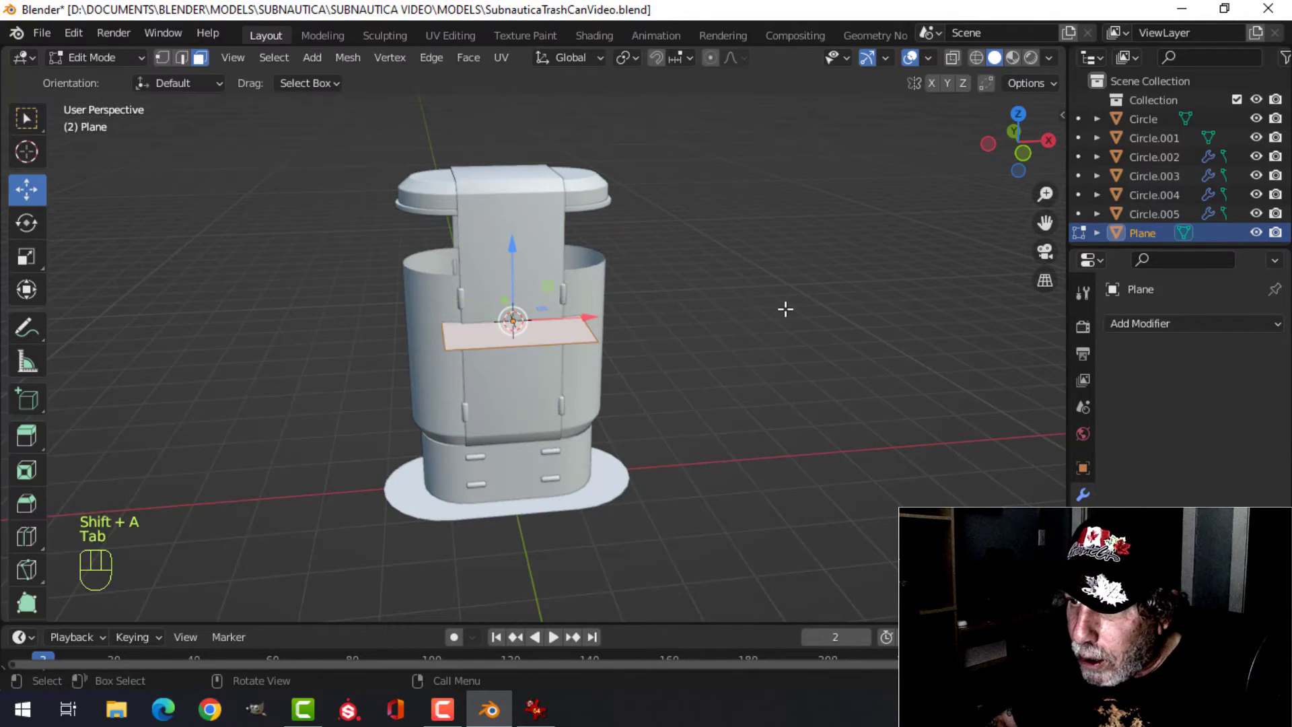
pyautogui.press('s')
pyautogui.click(670, 318)
pyautogui.press('r')
pyautogui.press('x')
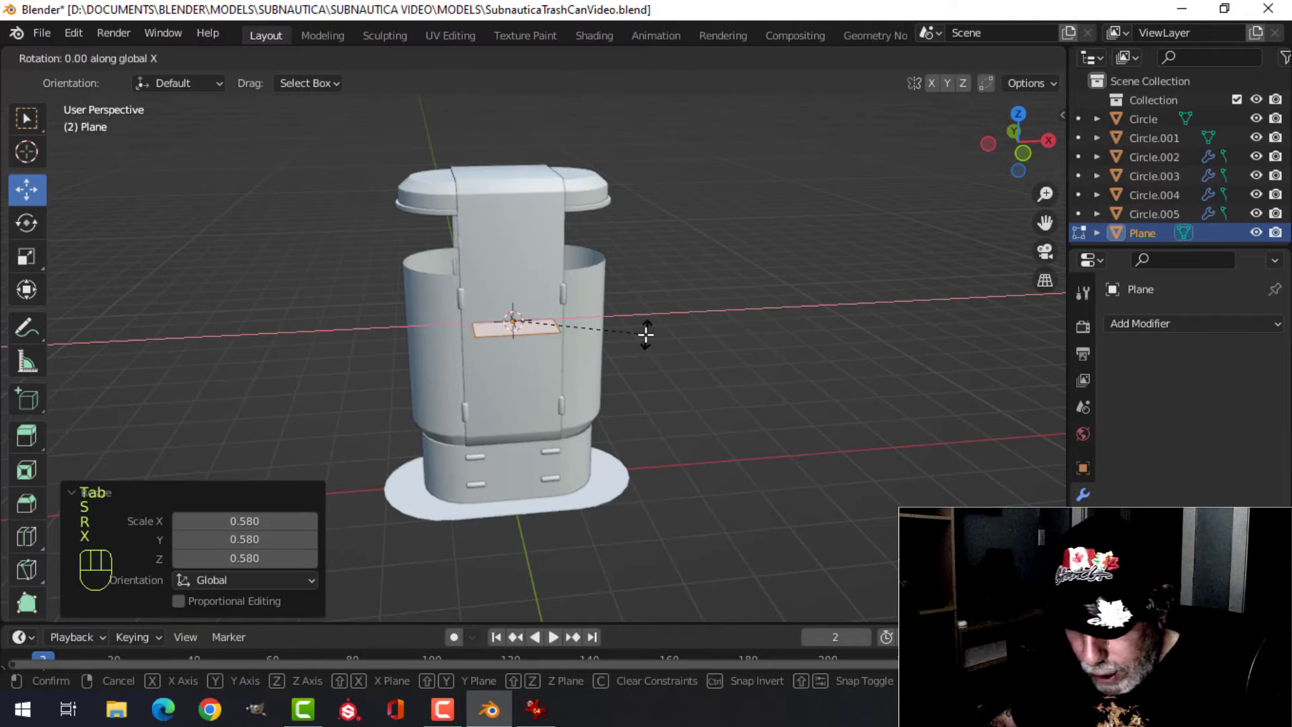
pyautogui.press('0')
pyautogui.click(645, 333)
# Step: Move the plane -0.40322 m along Z and -0.027137 m along Y so it sits just in front of the panel
pyautogui.moveTo(644, 332); pyautogui.dragTo(568, 317, button='middle')
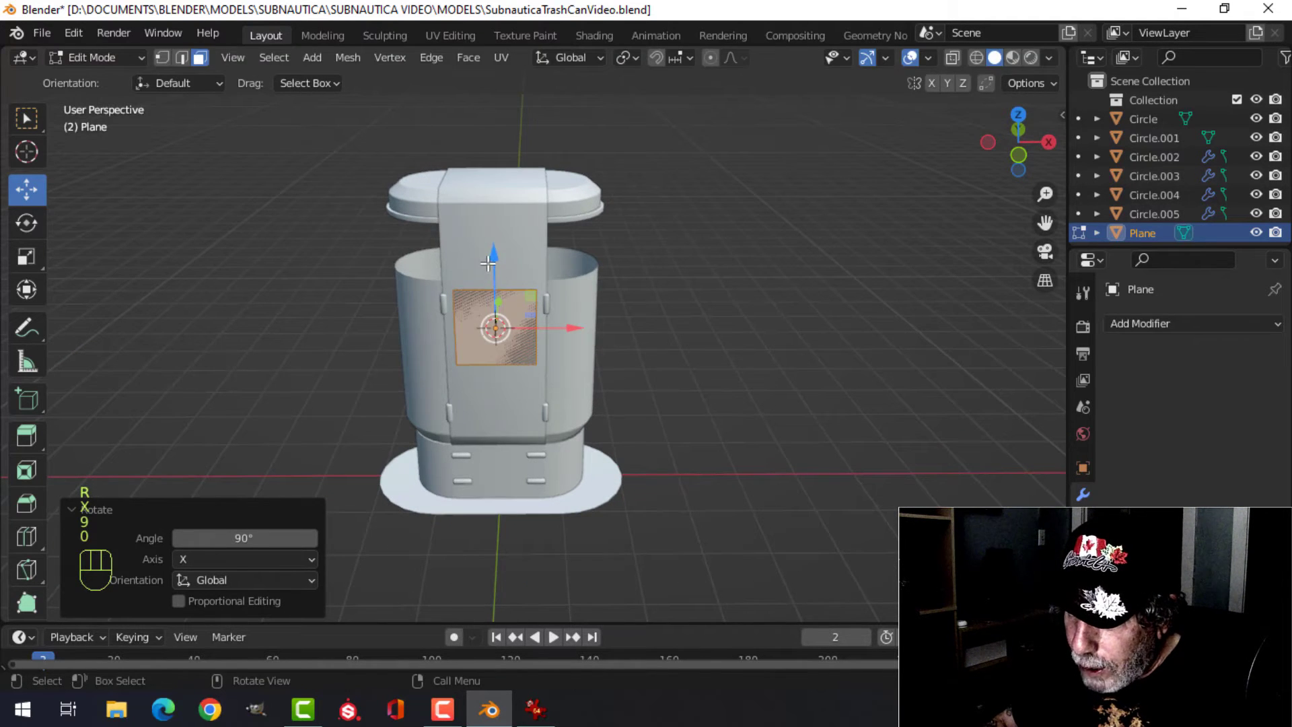
pyautogui.moveTo(489, 264); pyautogui.dragTo(489, 290)
pyautogui.scroll(3, 526, 304)
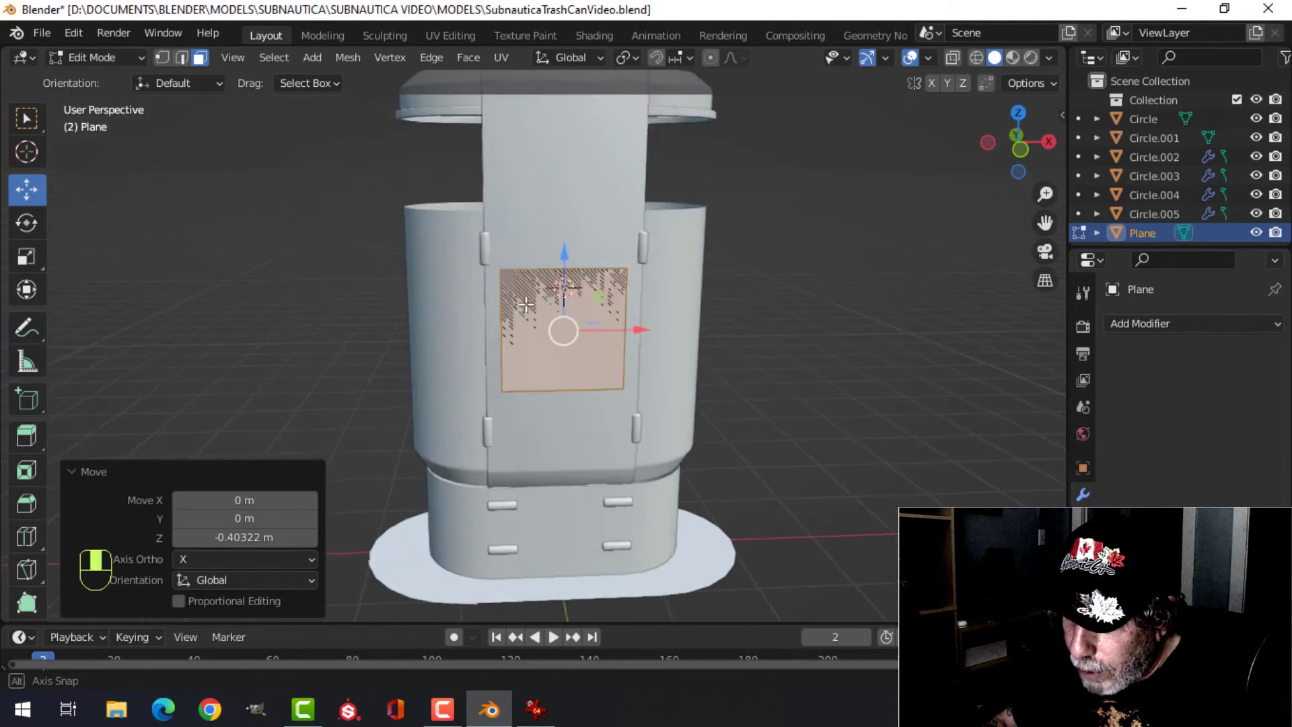
pyautogui.moveTo(527, 305); pyautogui.dragTo(479, 297, button='middle')
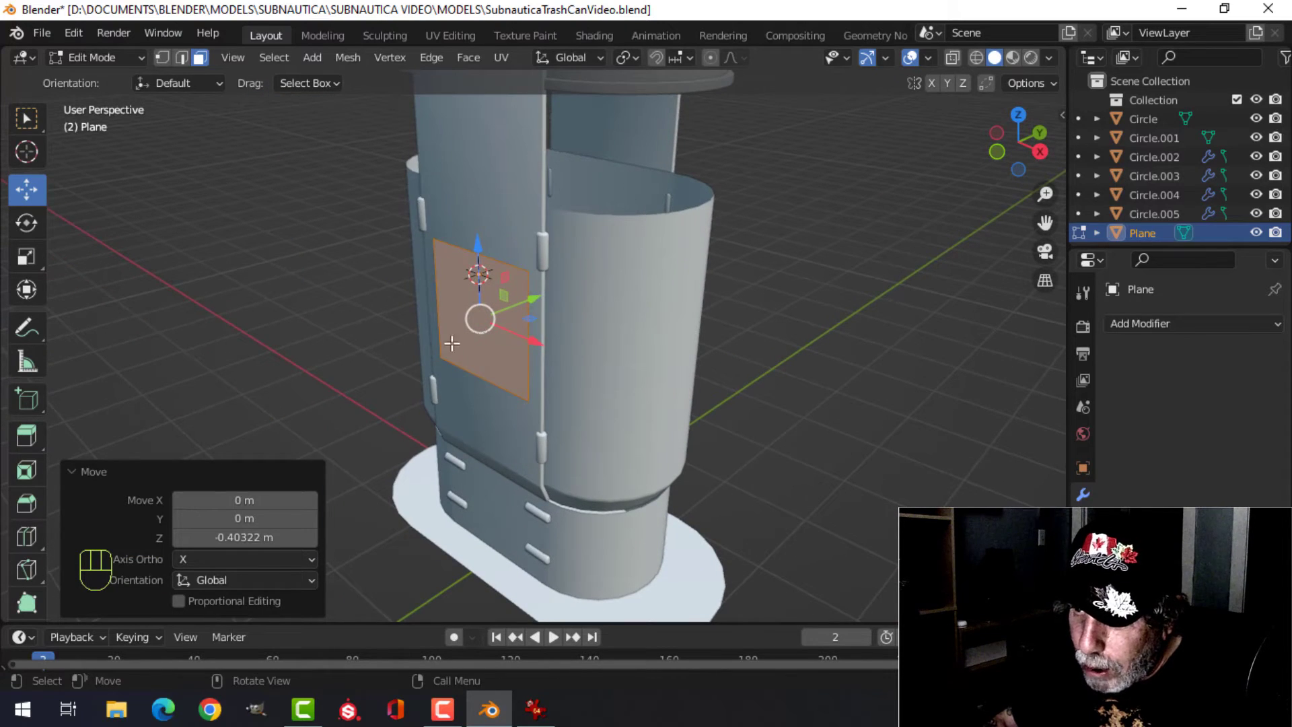
pyautogui.moveTo(452, 344); pyautogui.dragTo(534, 309, button='middle')
pyautogui.moveTo(531, 307); pyautogui.dragTo(526, 304)
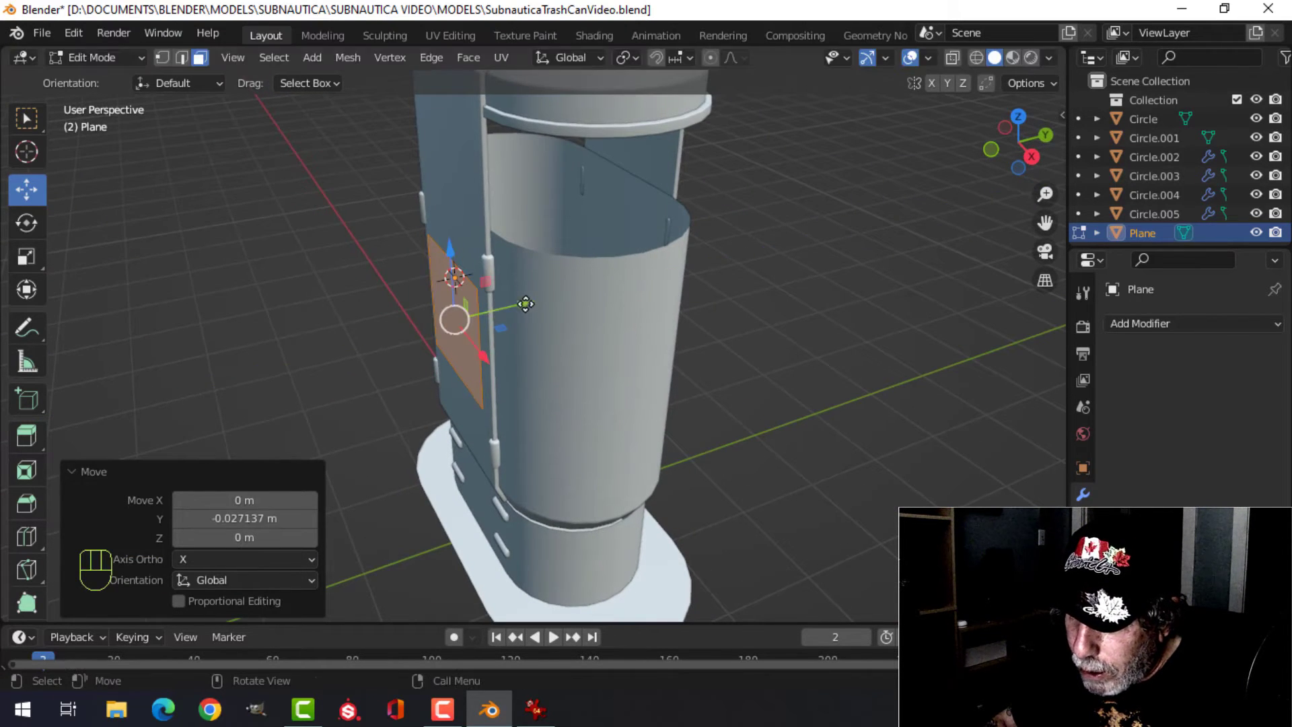
# Step: Stretch the plane along the Z axis by about 1.26 in front view
pyautogui.press('KP_1')
pyautogui.scroll(4, 532, 337)
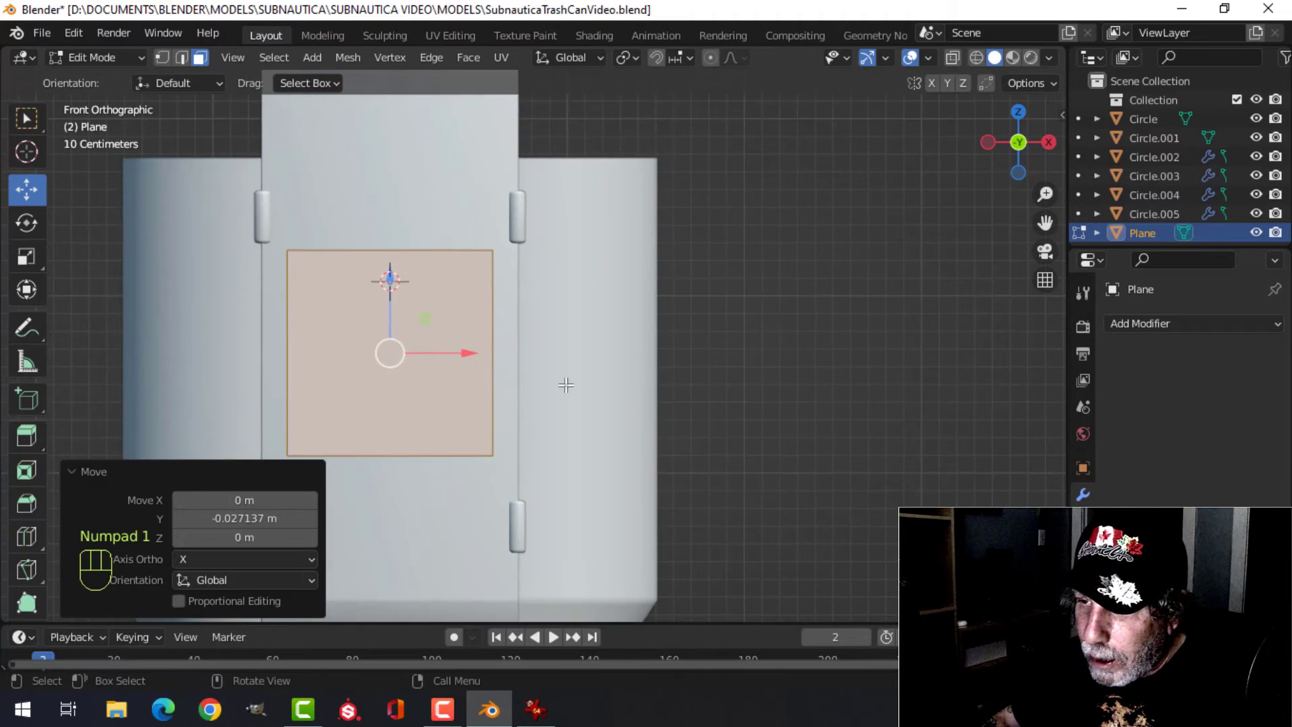
pyautogui.scroll(-2, 563, 381)
pyautogui.keyDown('shift'); pyautogui.moveTo(458, 399); pyautogui.dragTo(536, 358, button='middle'); pyautogui.keyUp('shift')
pyautogui.press('s')
pyautogui.press('z')
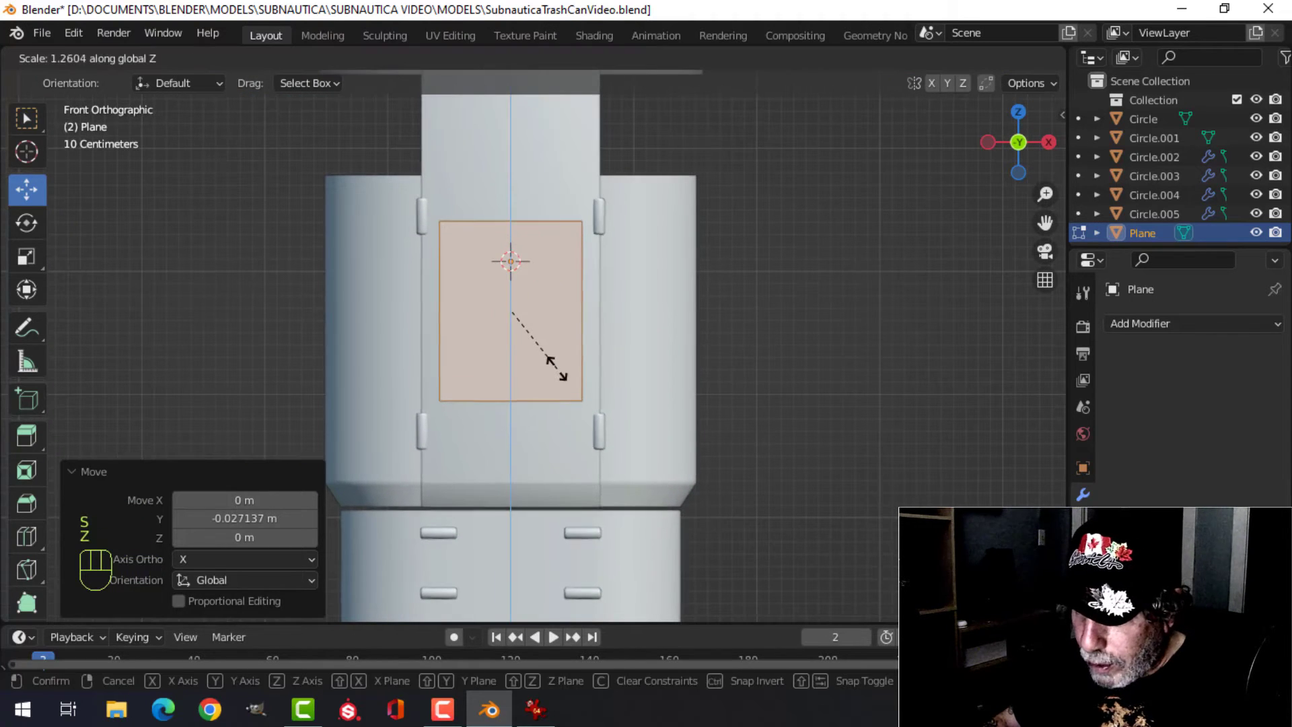
pyautogui.click(552, 361)
pyautogui.scroll(-1, 553, 336)
pyautogui.keyDown('shift'); pyautogui.moveTo(553, 329); pyautogui.dragTo(540, 369, button='middle'); pyautogui.keyUp('shift')
# Step: Round the plane's four corners with a 3-segment vertex bevel about 0.06 m wide
pyautogui.press('1')
pyautogui.scroll(3, 555, 338)
pyautogui.moveTo(540, 369)
pyautogui.mouseDown(button='middle')
pyautogui.moveTo(552, 365)
pyautogui.moveTo(542, 387)
pyautogui.mouseUp(button='middle')
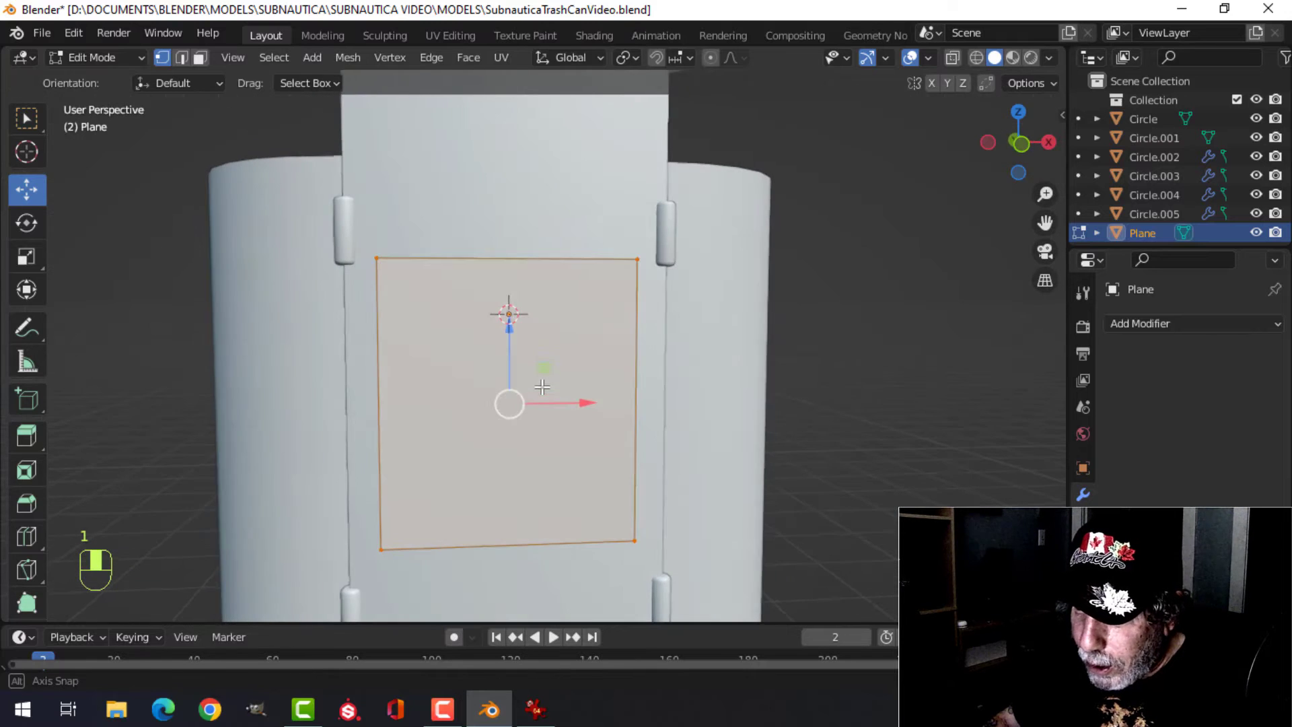
pyautogui.hotkey('shift', 'ctrl', 'b')
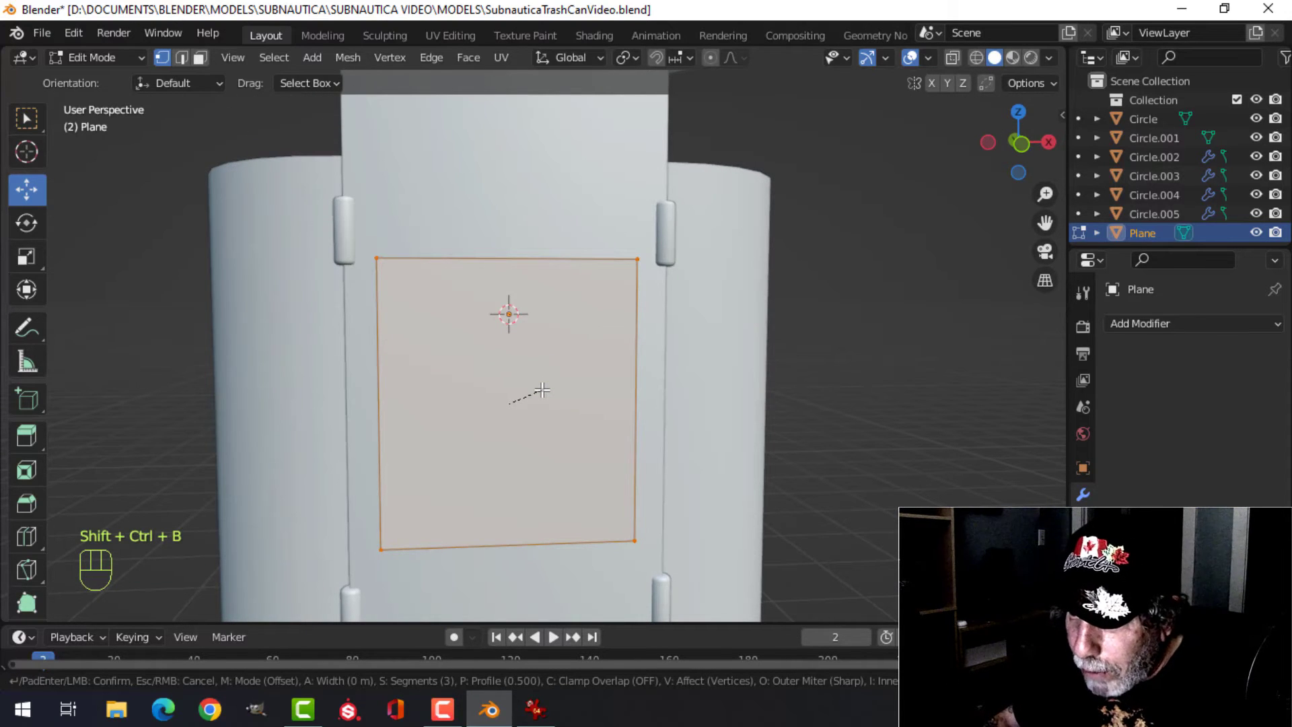
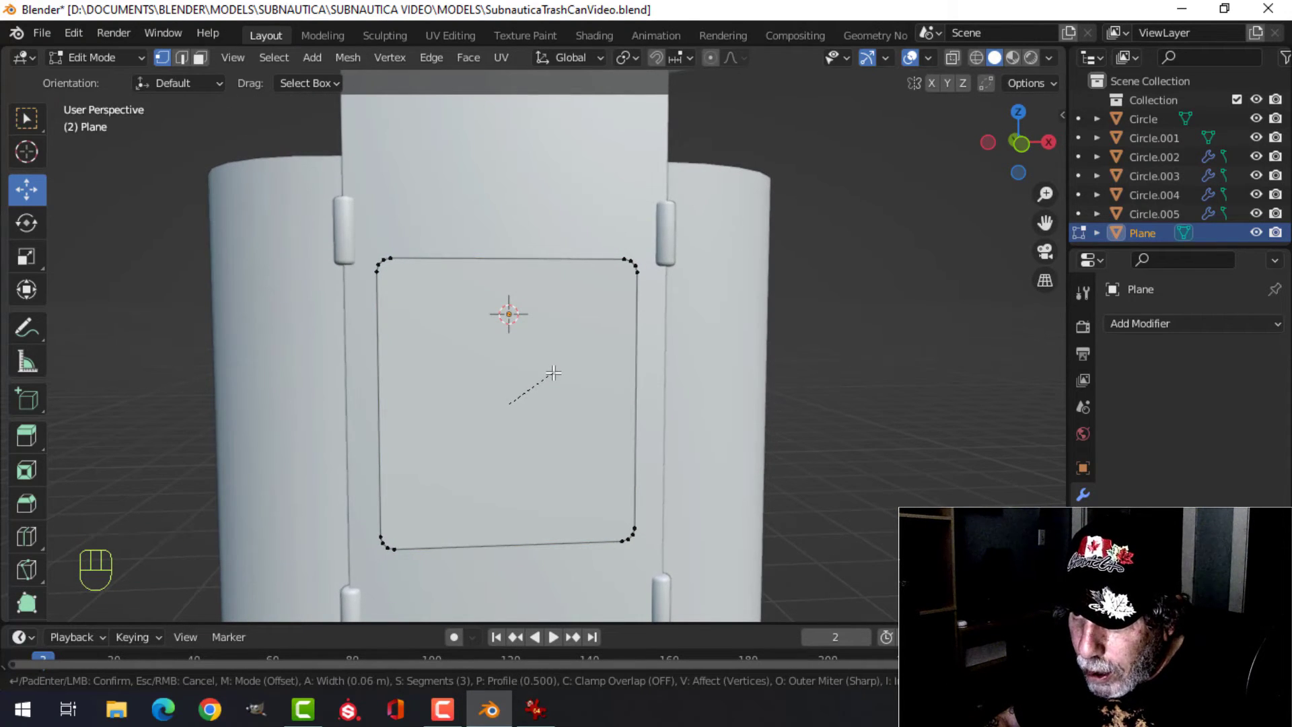
pyautogui.click(554, 372)
# Step: Inset the rounded plane by 0.009113 m and delete its inner face to leave a thin frame
pyautogui.press('a')
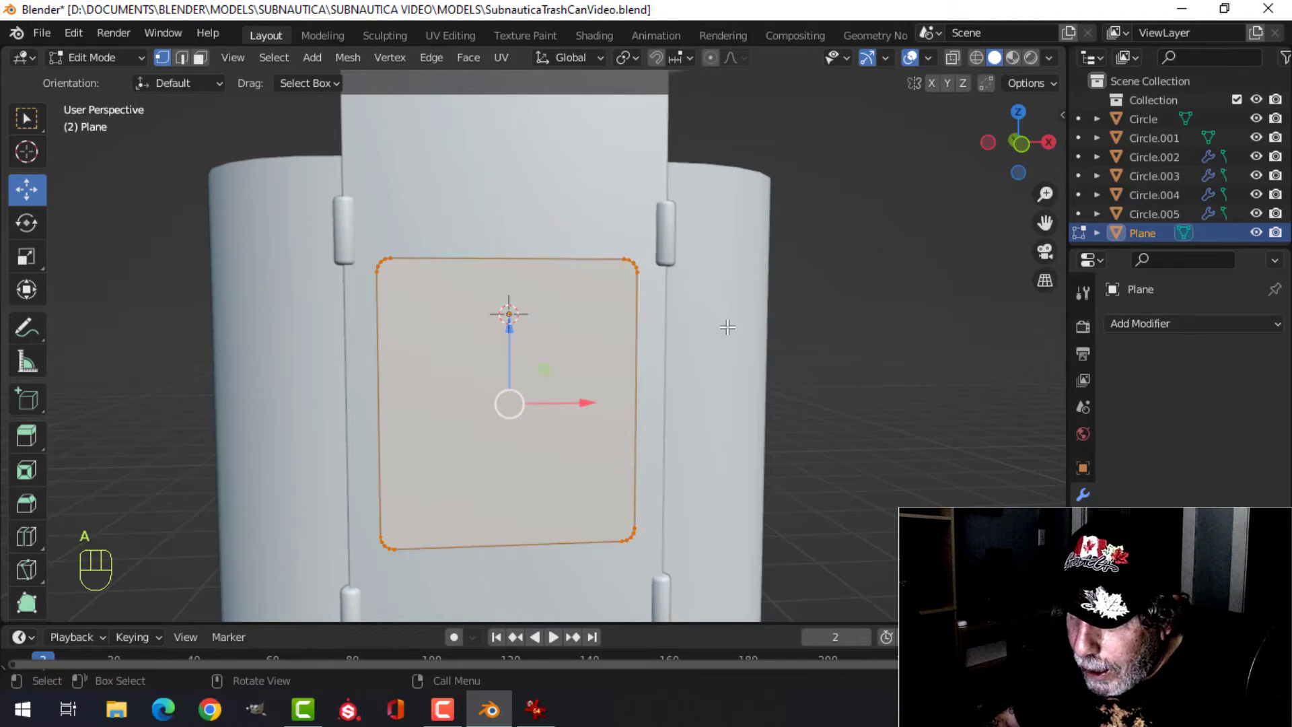
pyautogui.keyDown('shift'); pyautogui.moveTo(746, 300); pyautogui.dragTo(691, 328, button='middle'); pyautogui.keyUp('shift')
pyautogui.scroll(3, 714, 326)
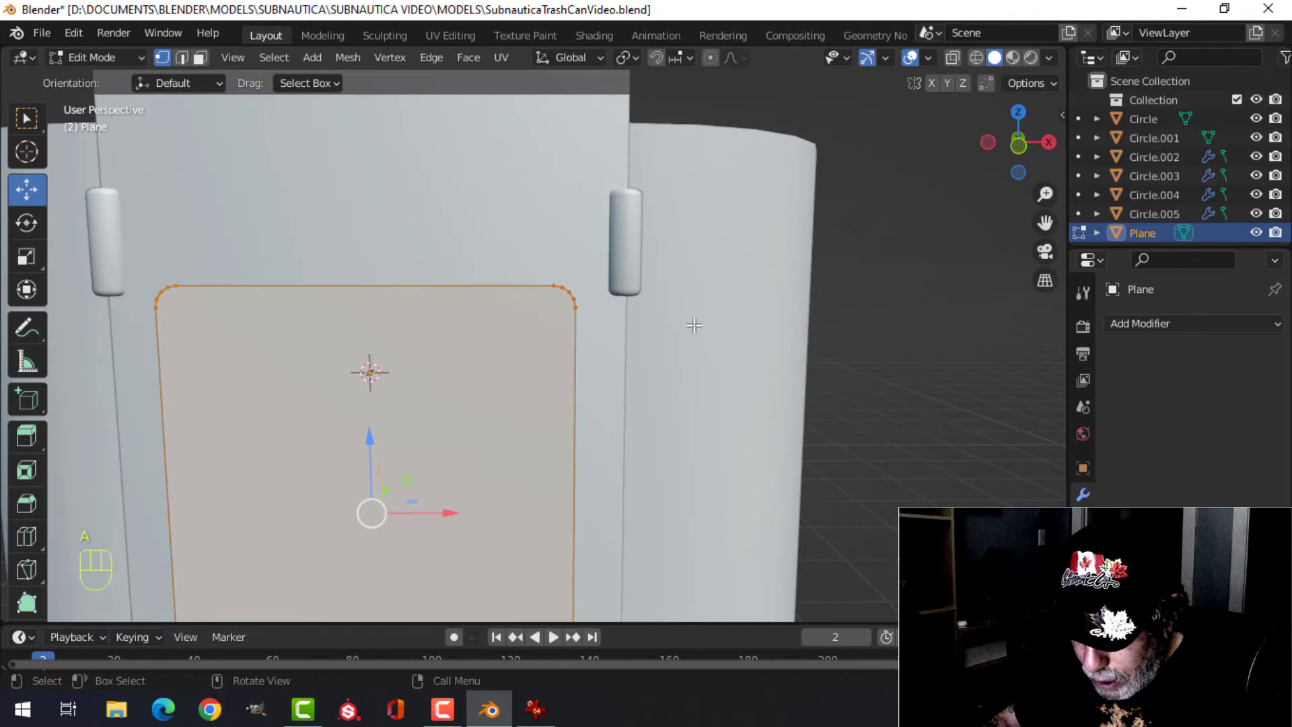
pyautogui.press('i')
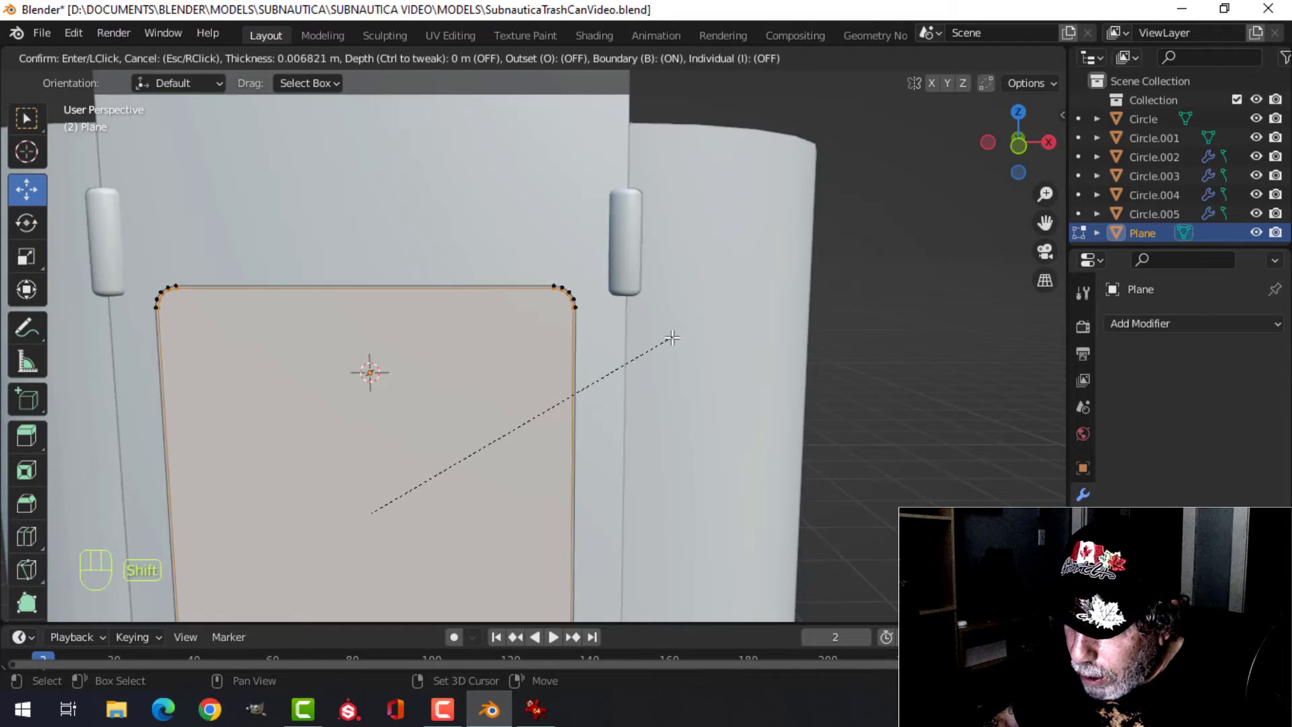
pyautogui.keyDown('shift'); pyautogui.click(666, 339); pyautogui.keyUp('shift')
pyautogui.press('x')
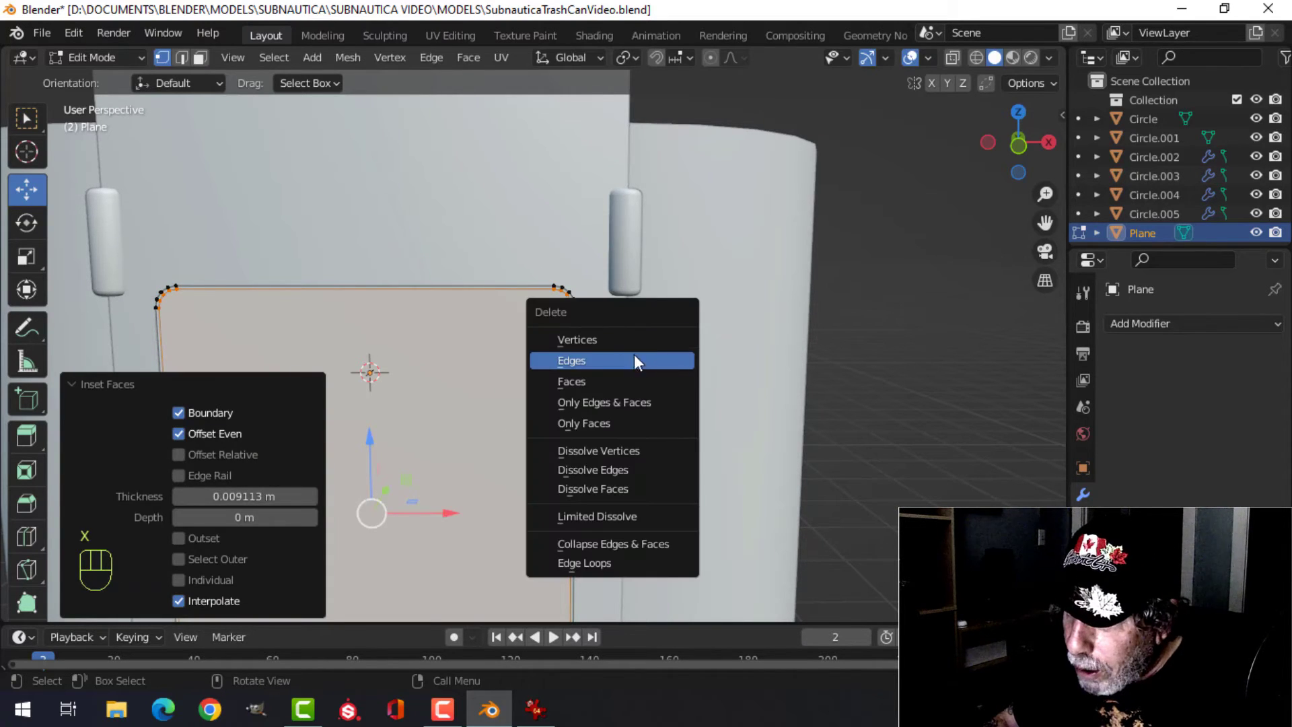
pyautogui.click(609, 386)
# Step: Select the whole frame and move it outward along the Y axis, clear of the panel
pyautogui.press('a')
pyautogui.scroll(-5, 631, 349)
pyautogui.moveTo(631, 349); pyautogui.dragTo(519, 397, button='middle')
pyautogui.keyDown('shift'); pyautogui.moveTo(520, 397); pyautogui.dragTo(494, 343, button='middle'); pyautogui.keyUp('shift')
pyautogui.moveTo(519, 325); pyautogui.dragTo(489, 327)
# Step: Extrude the frame 0.036072 m along Y toward the panel and recalculate its normals to the outside
pyautogui.keyDown('shift'); pyautogui.moveTo(510, 328); pyautogui.dragTo(581, 335, button='middle'); pyautogui.keyUp('shift')
pyautogui.scroll(2, 579, 329)
pyautogui.press('e')
pyautogui.rightClick(577, 334)
pyautogui.moveTo(540, 348); pyautogui.dragTo(551, 347)
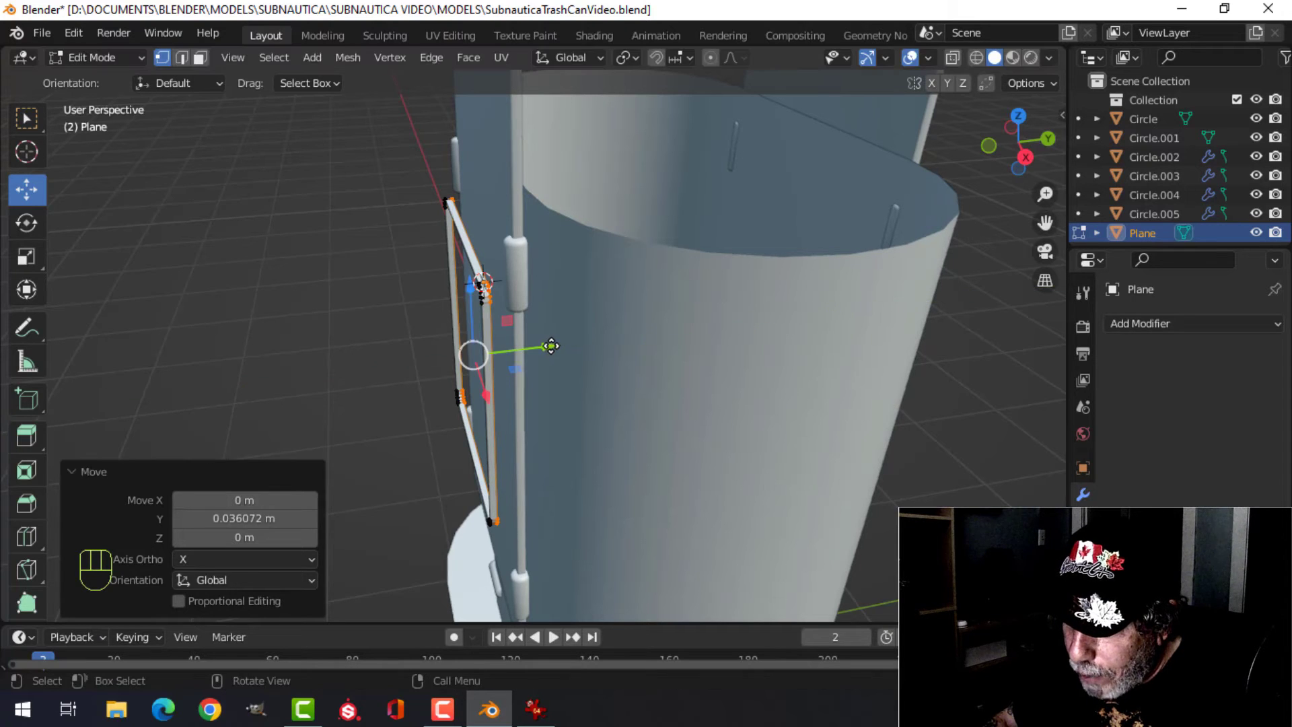
pyautogui.press('a')
pyautogui.hotkey('alt', 'n')
pyautogui.click(551, 346)
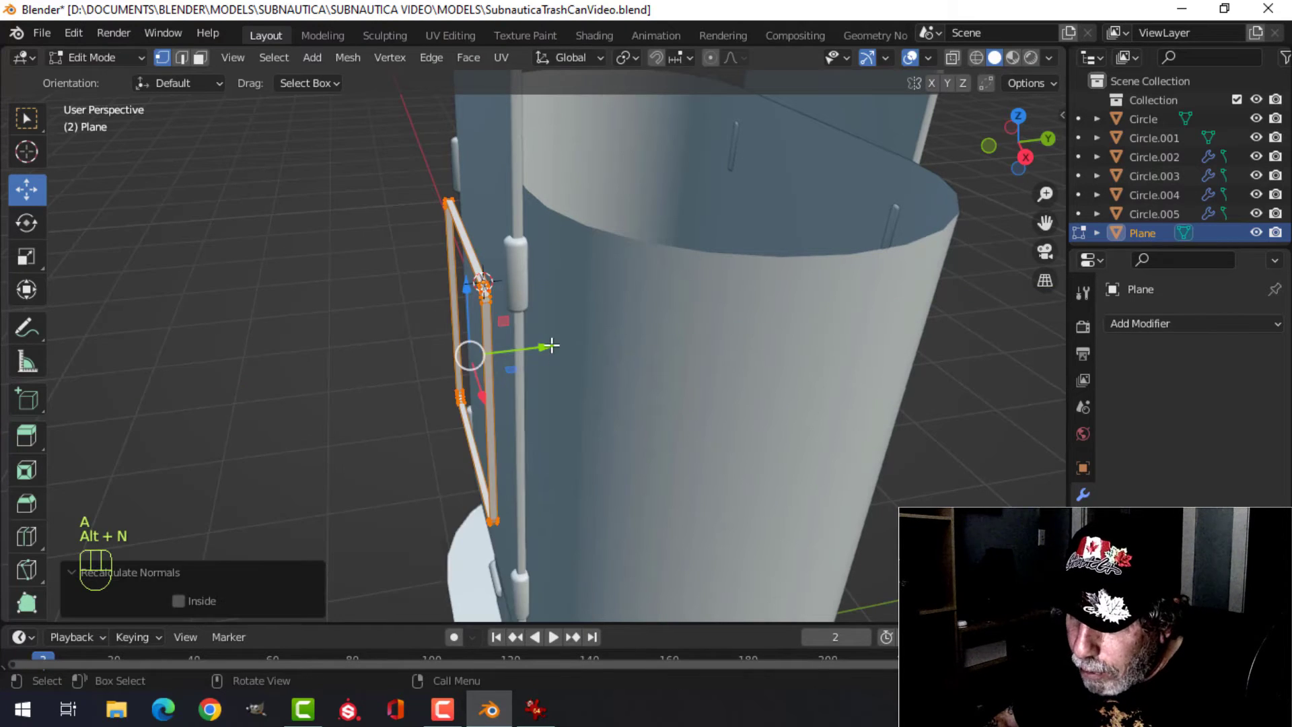
# Step: Move the frame 0.074386 m along Y into the panel's surface and return to Object Mode
pyautogui.moveTo(551, 345); pyautogui.dragTo(559, 344)
pyautogui.moveTo(548, 349)
pyautogui.mouseDown(button='middle')
pyautogui.moveTo(568, 343)
pyautogui.moveTo(548, 340)
pyautogui.mouseUp(button='middle')
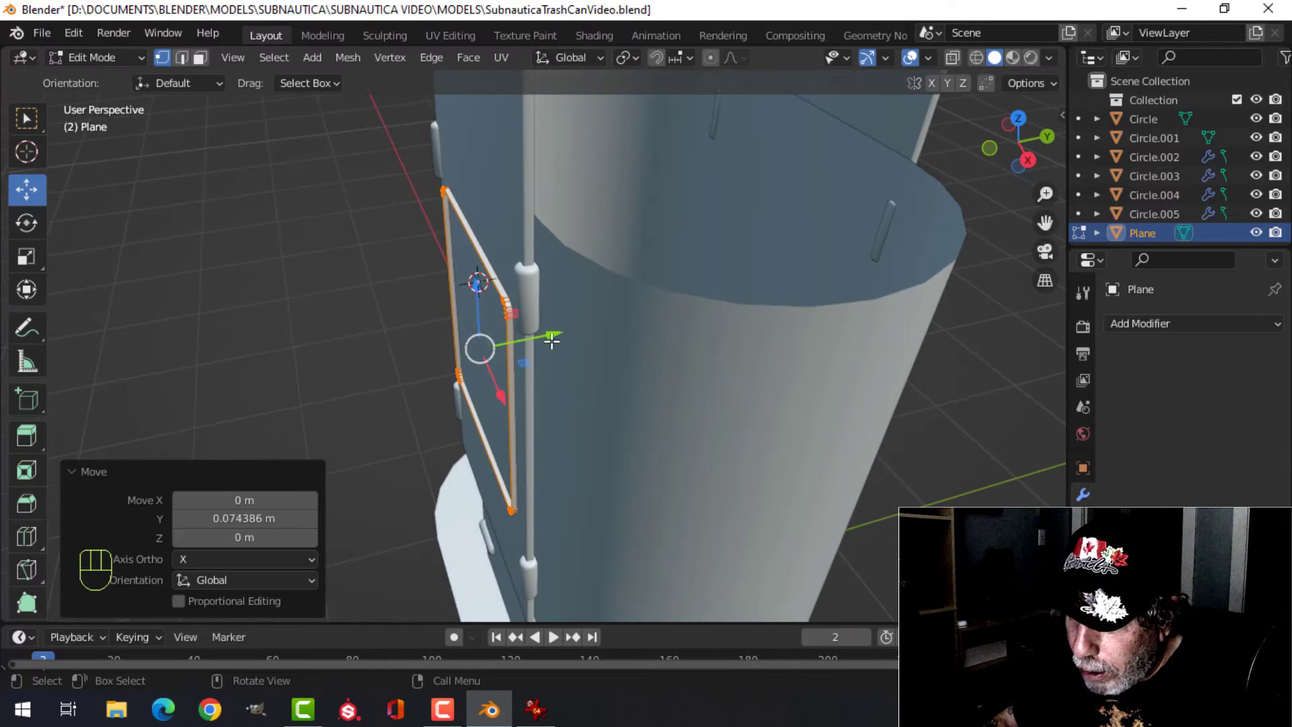
pyautogui.press('Tab')
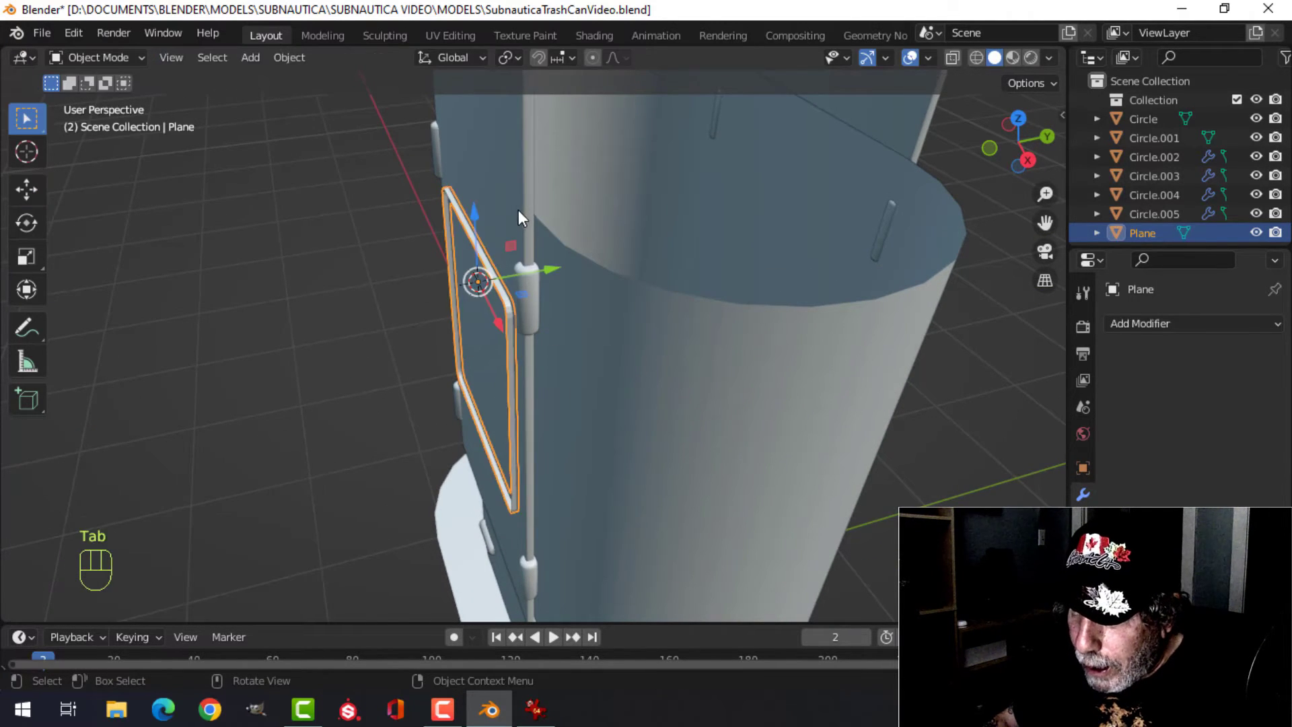
# Step: Hide the front panel's Mirror modifier in the viewport, isolate the panel and frame in local view, and select only the panel
pyautogui.click(560, 239)
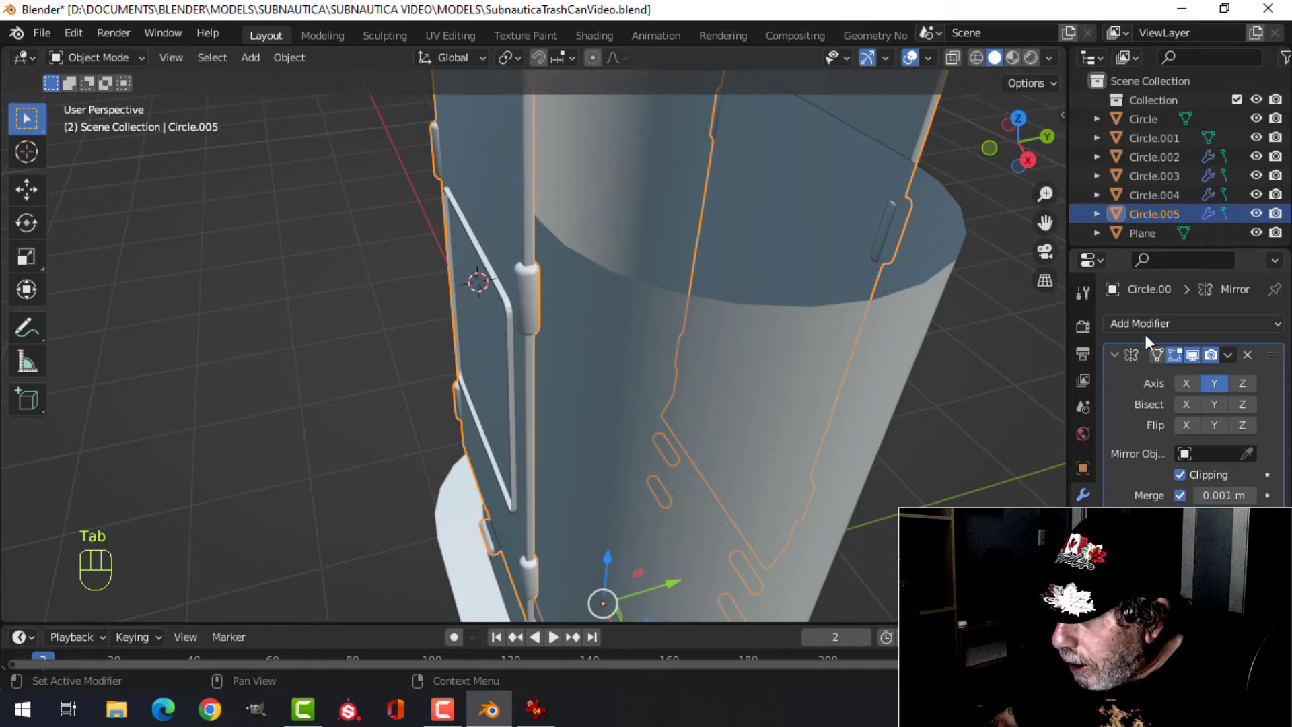
pyautogui.click(1191, 356)
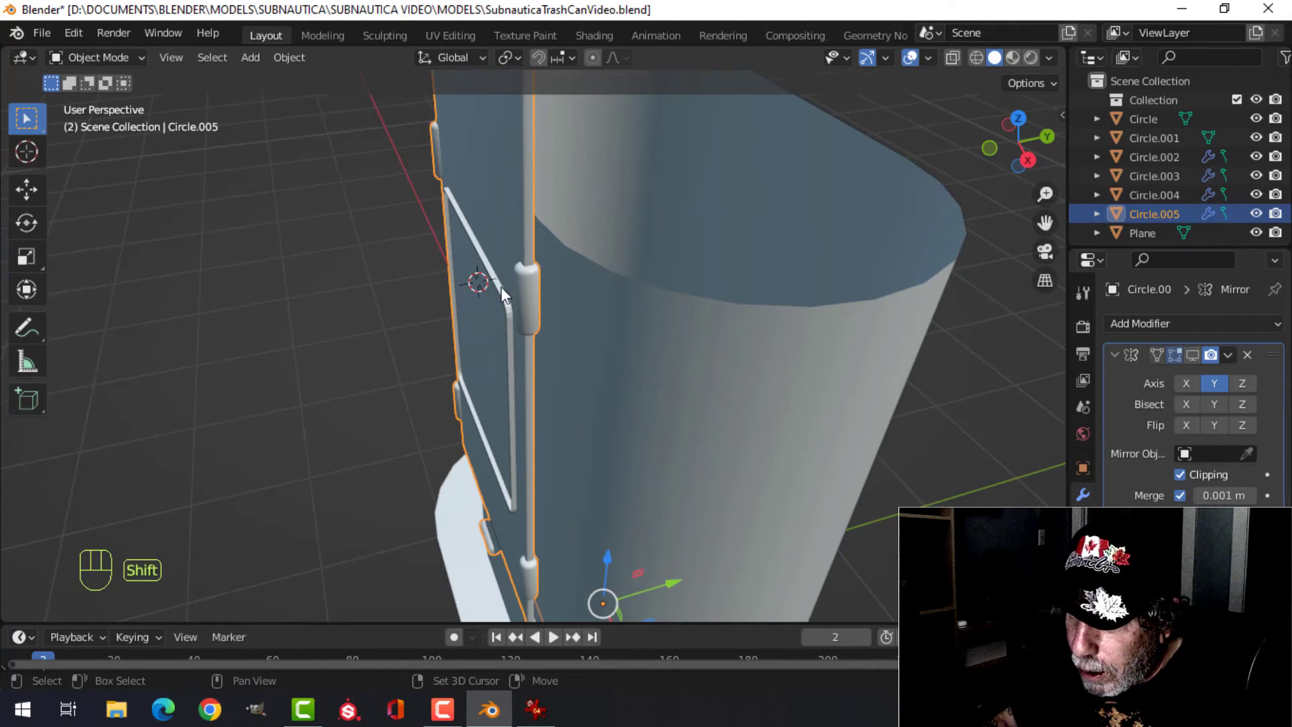
pyautogui.keyDown('shift'); pyautogui.click(500, 288); pyautogui.keyUp('shift')
pyautogui.press('/')
pyautogui.hotkey('alt', 'a')
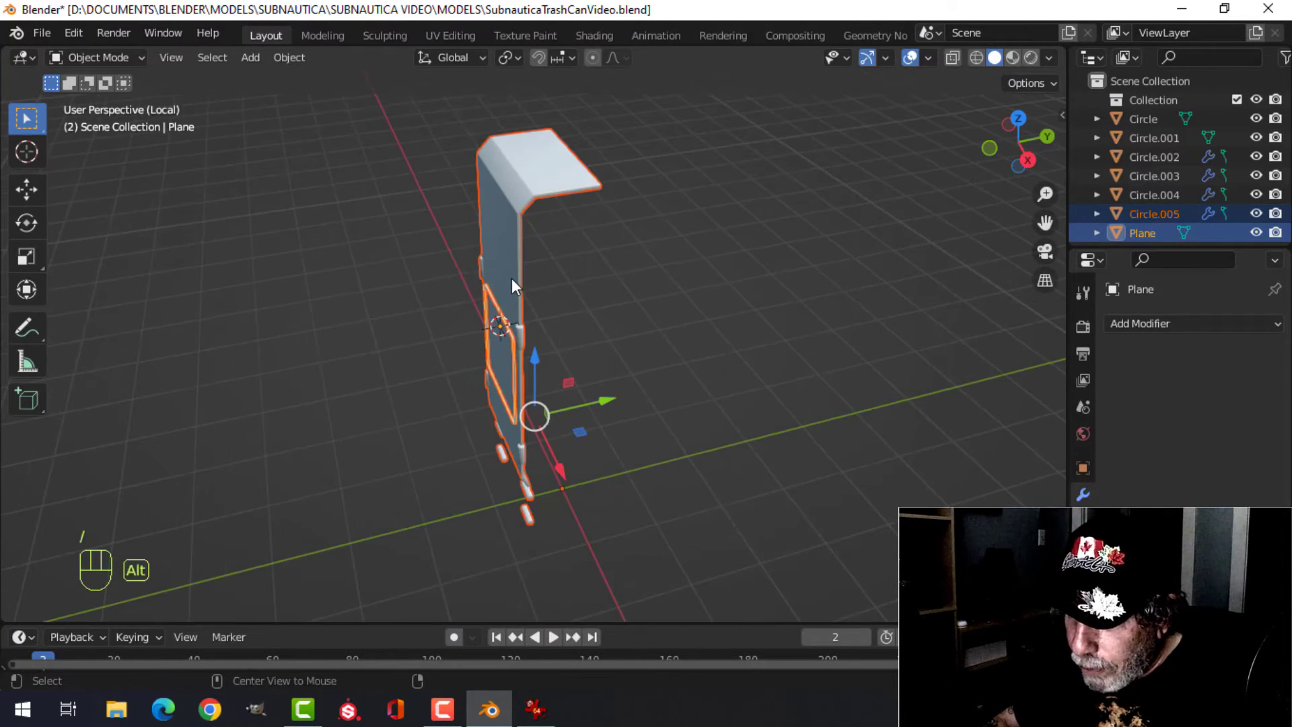
pyautogui.click(512, 277)
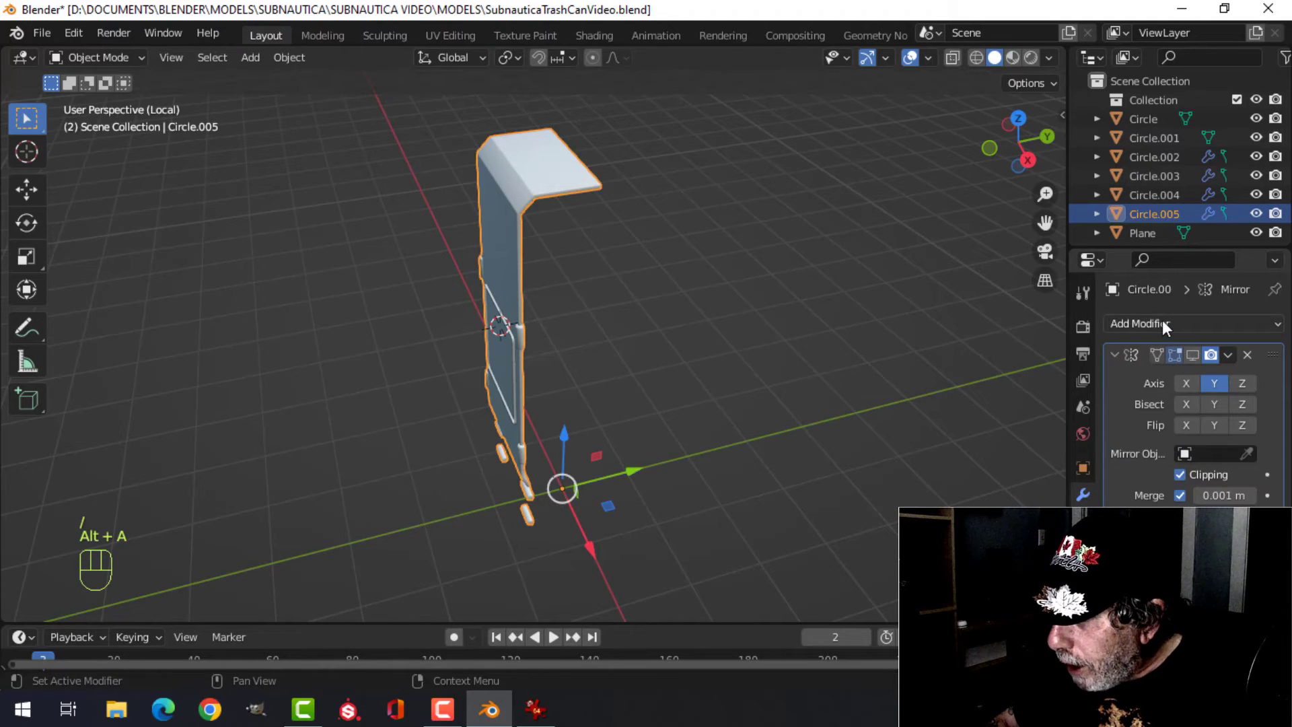
# Step: Add a Boolean modifier set to Difference to the front panel, place it above the Mirror, and pick the frame as cutter
pyautogui.click(1161, 322)
pyautogui.click(927, 413)
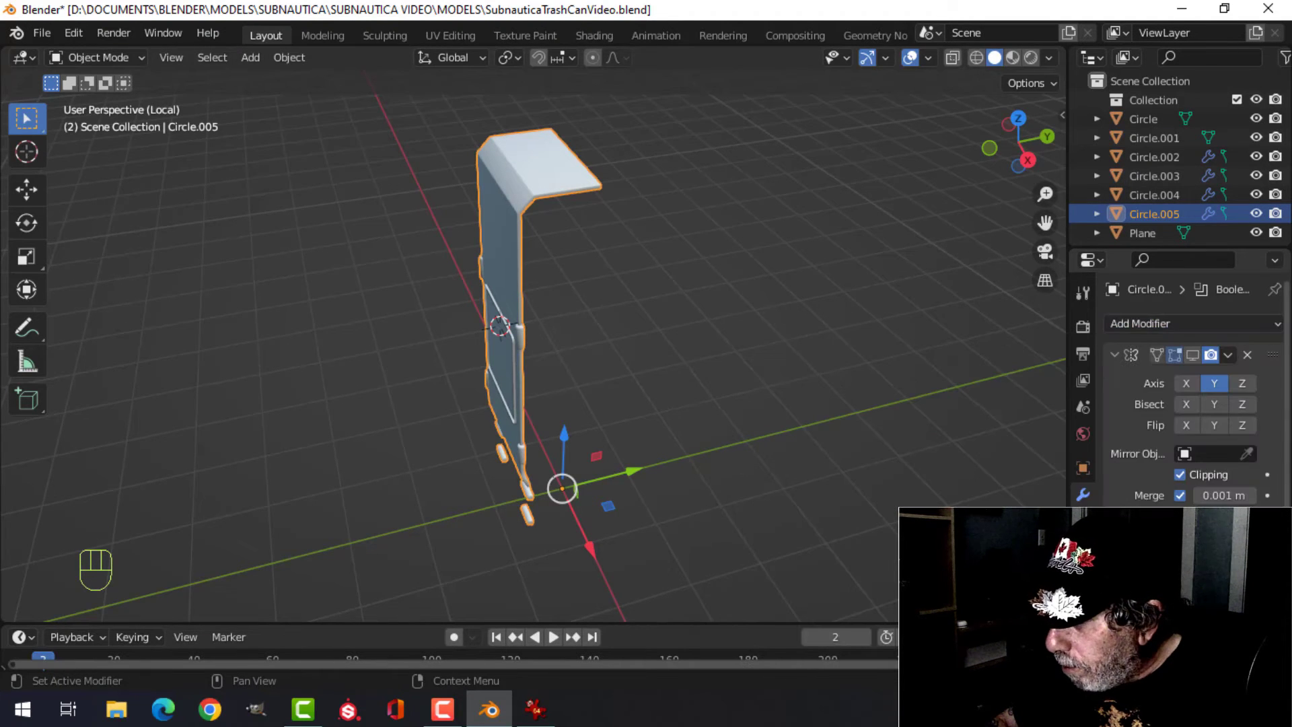
pyautogui.scroll(-5, 1265, 451)
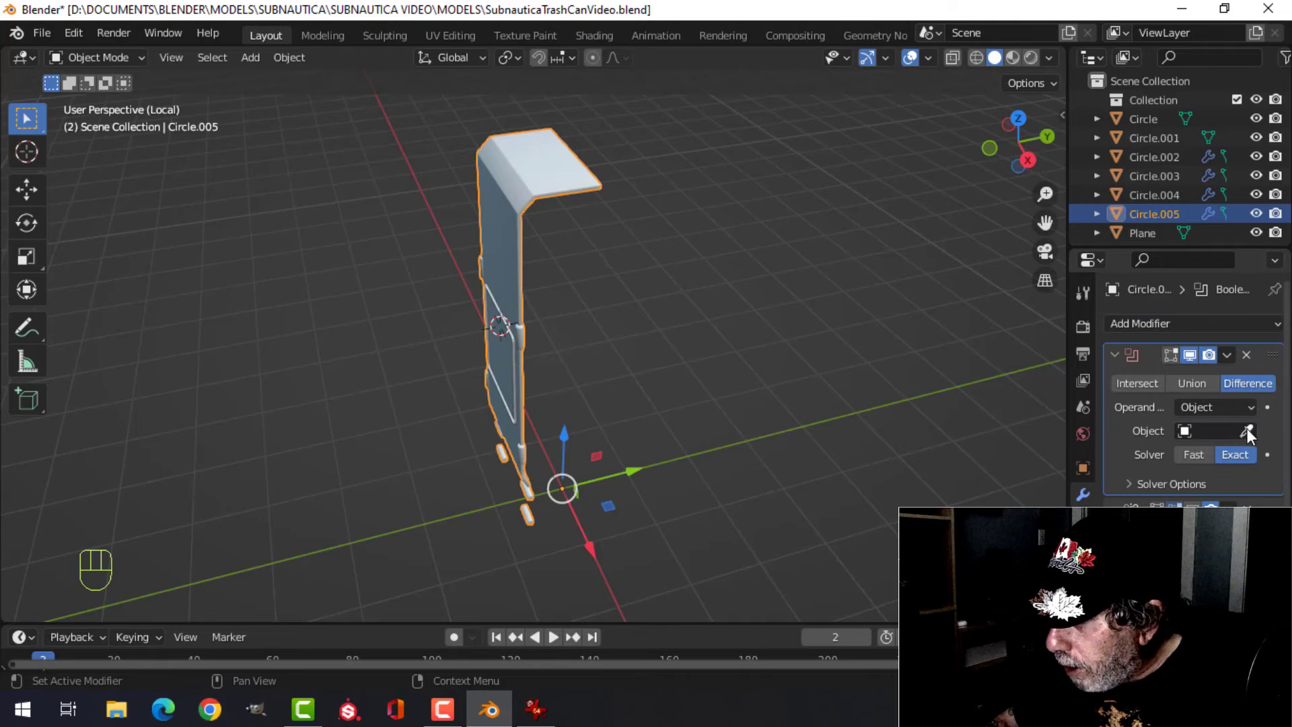
pyautogui.scroll(5, 606, 340)
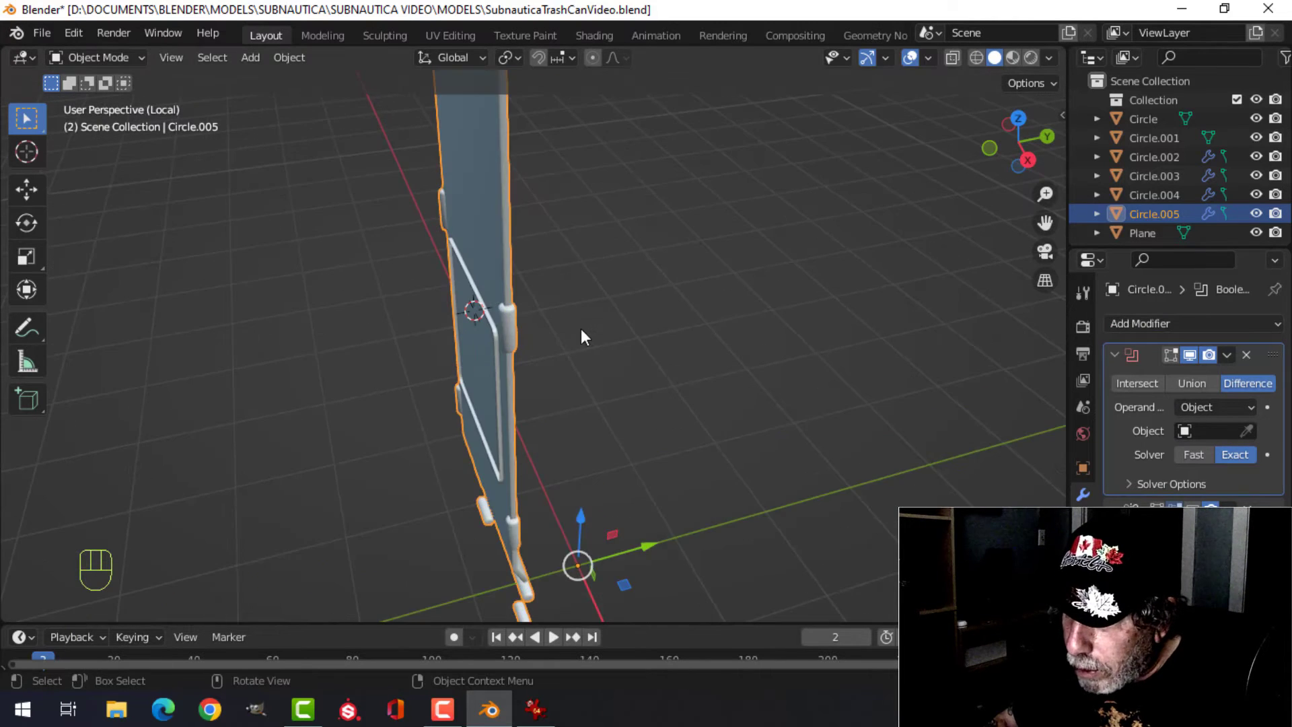
pyautogui.moveTo(580, 328); pyautogui.dragTo(648, 299, button='middle')
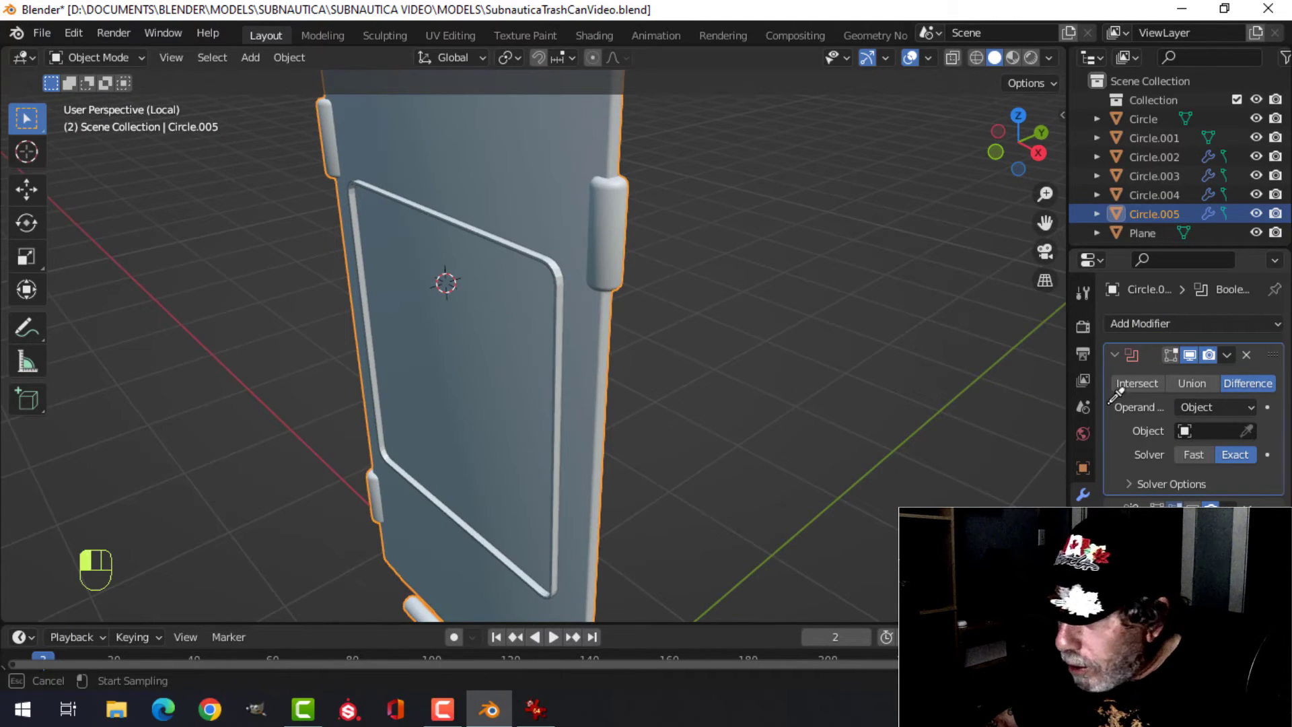
pyautogui.click(558, 262)
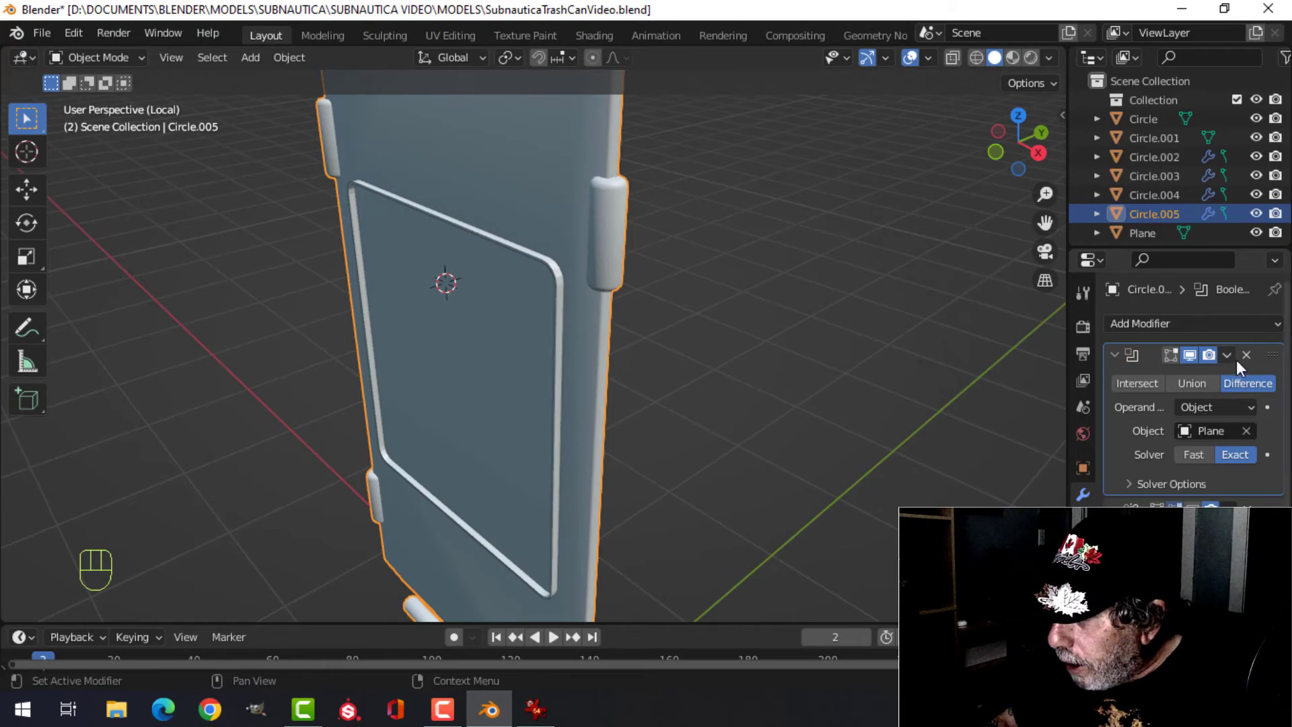
# Step: Try to apply the Boolean cut to the front panel and delete the frame object
pyautogui.click(1226, 354)
pyautogui.click(1136, 375)
pyautogui.click(550, 260)
pyautogui.press('x')
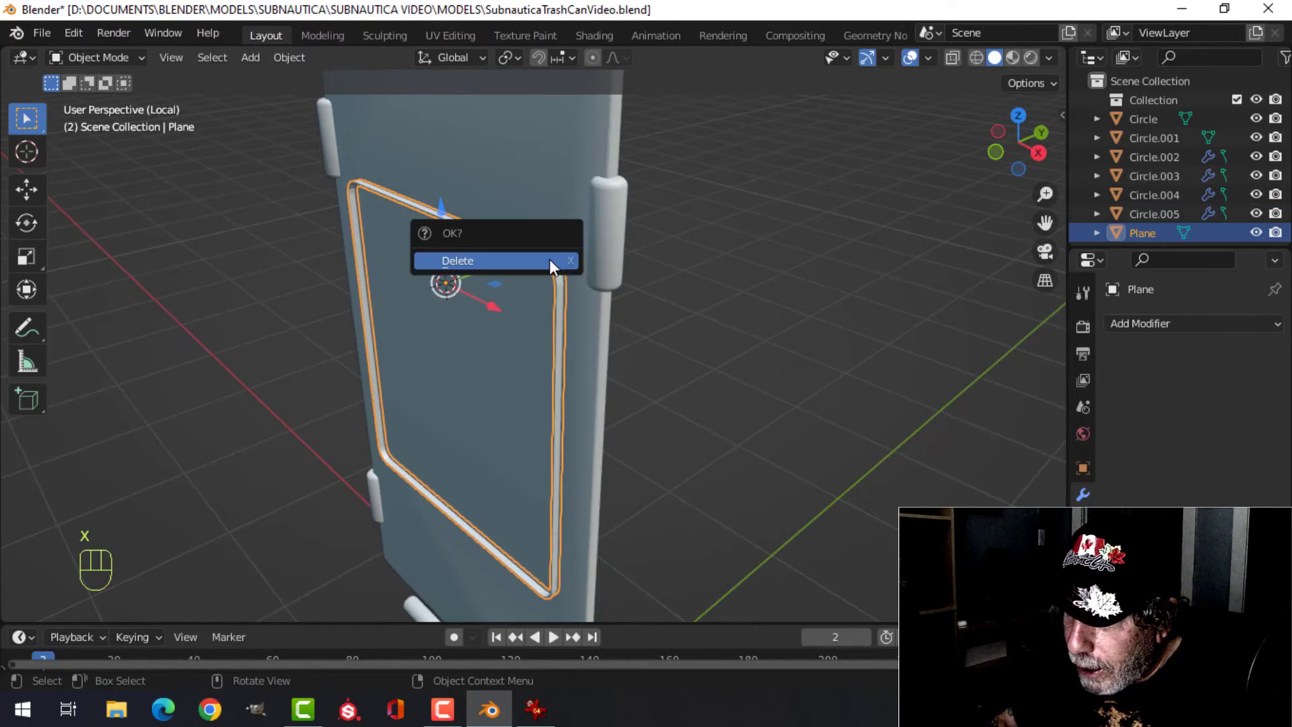
pyautogui.click(549, 260)
# Step: Turn on the Face Orientation overlay and check the direction of the panel's and frame's faces
pyautogui.moveTo(526, 282); pyautogui.dragTo(609, 247, button='middle')
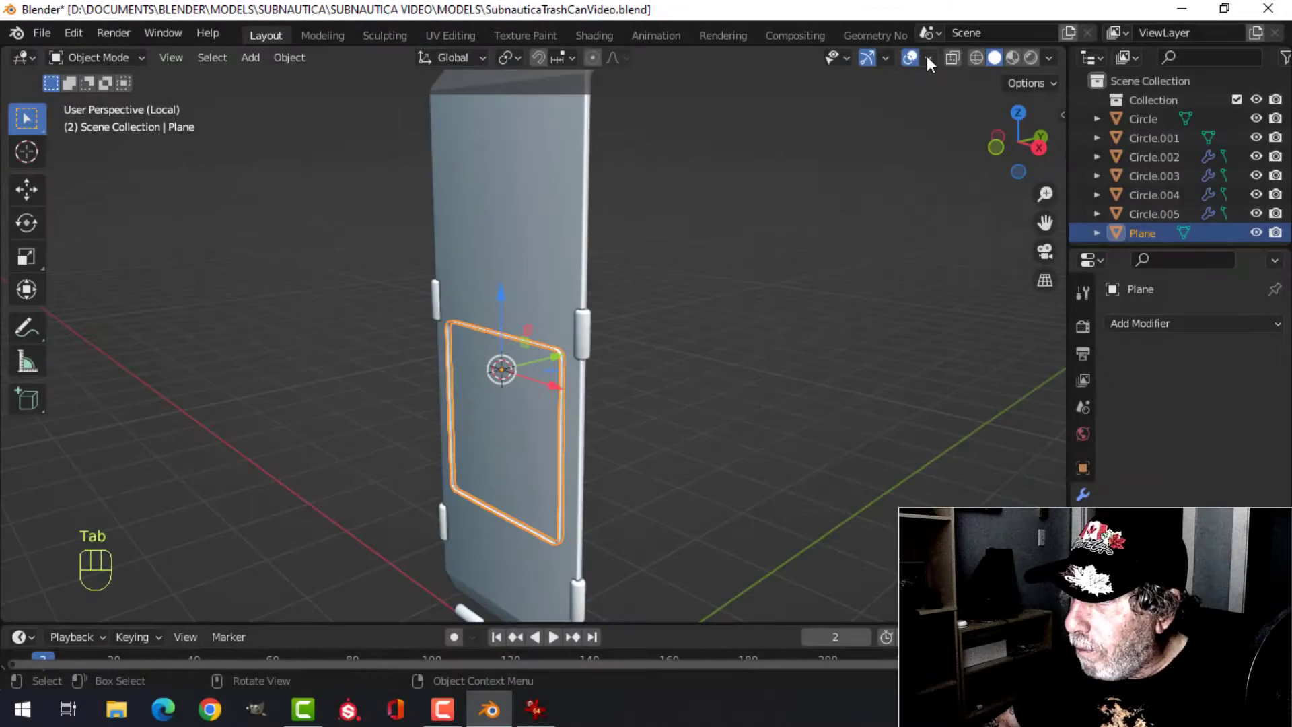
pyautogui.click(928, 58)
pyautogui.click(843, 401)
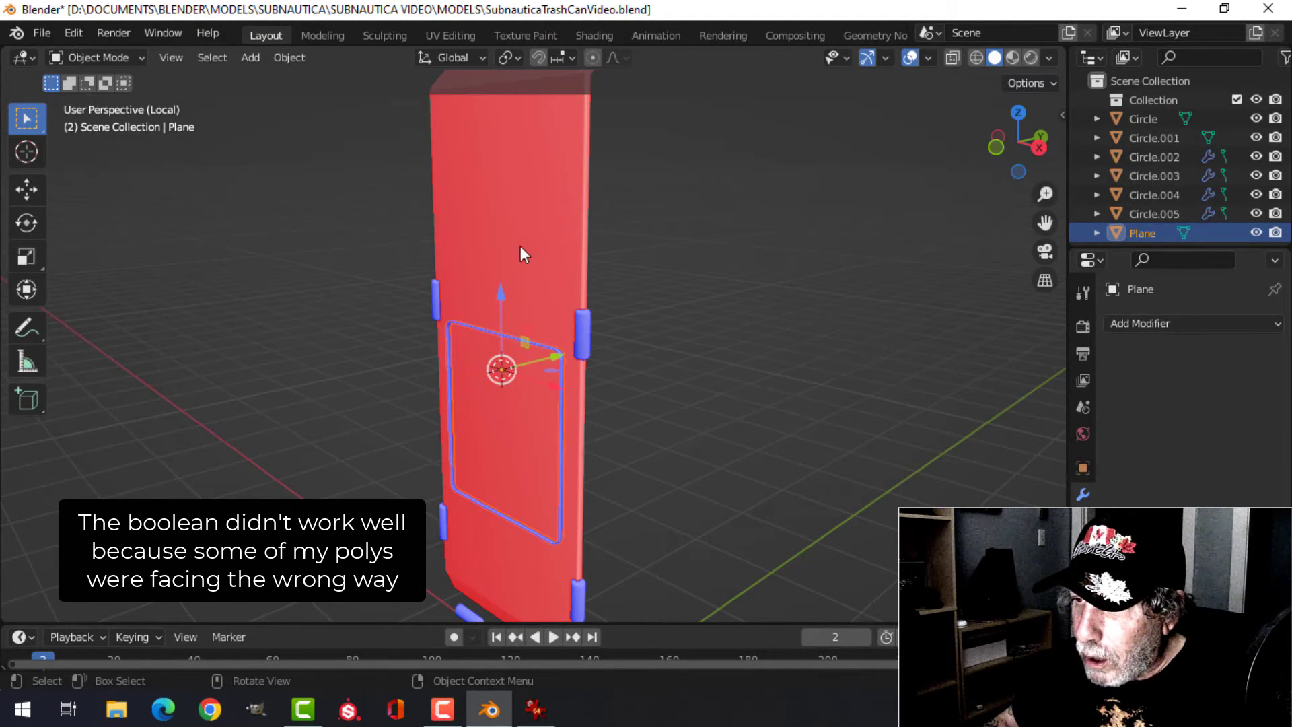
pyautogui.press('Tab')
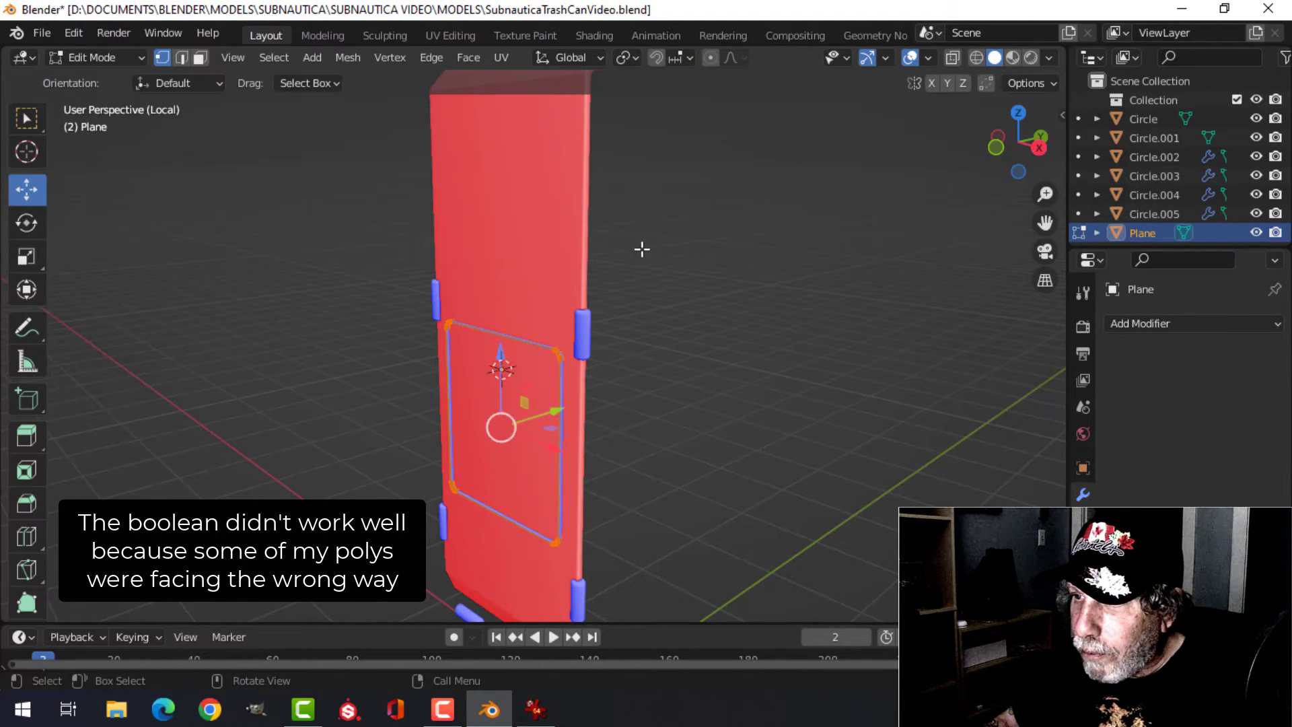
pyautogui.press('Tab')
# Step: Recalculate all of the front panel's normals to the outside and turn off the Face Orientation overlay
pyautogui.click(565, 245)
pyautogui.press('Tab')
pyautogui.press('a')
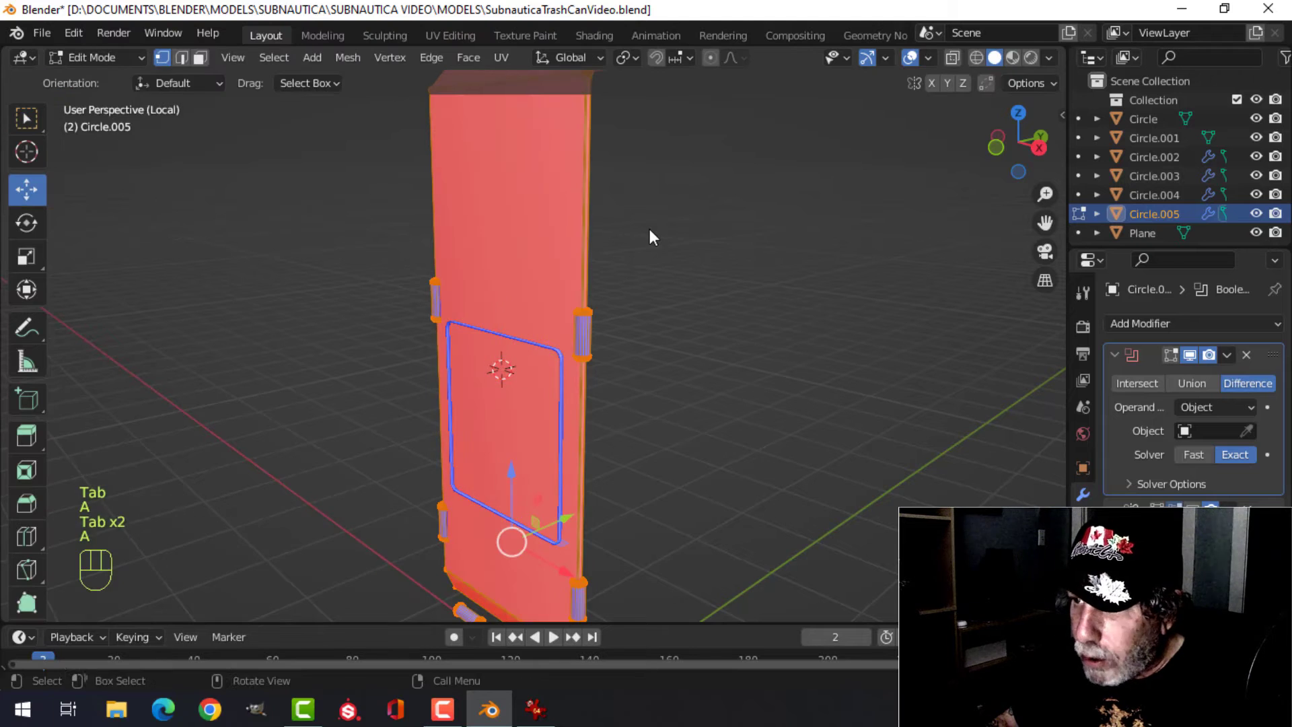
pyautogui.hotkey('alt', 'n')
pyautogui.click(649, 229)
pyautogui.press('Tab')
pyautogui.hotkey('alt', 'a')
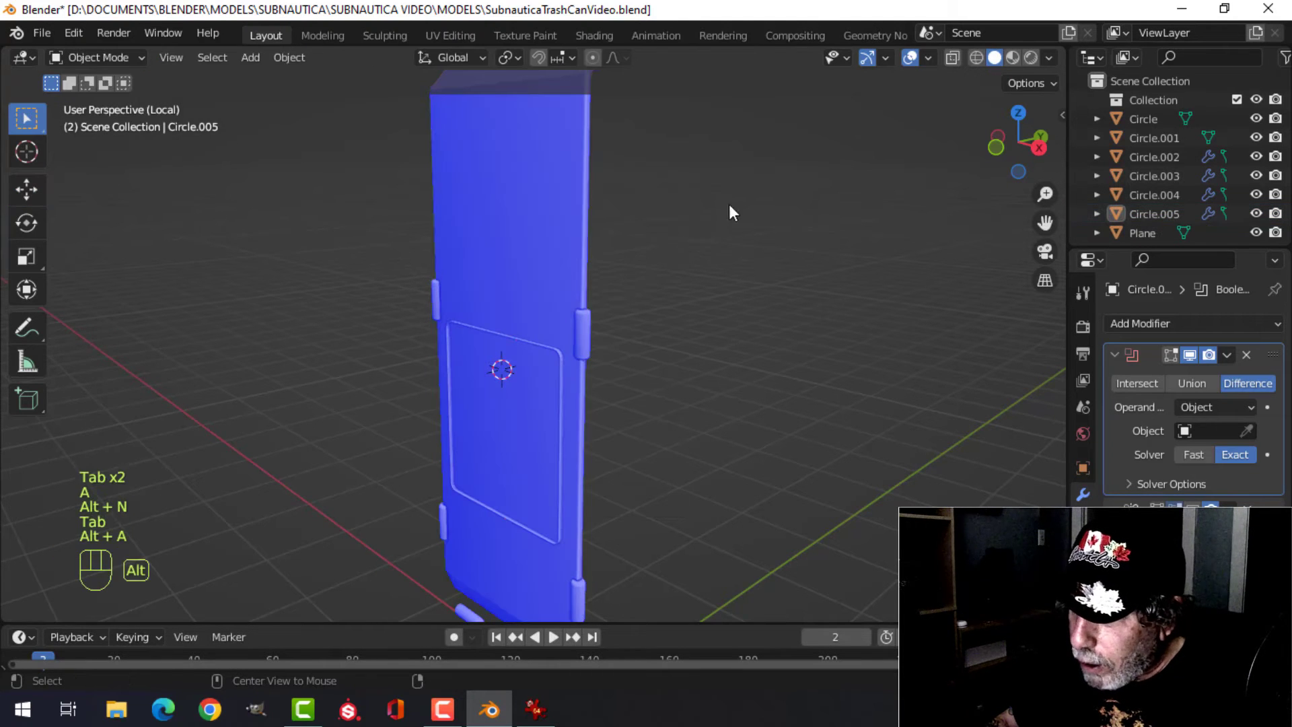
pyautogui.click(928, 59)
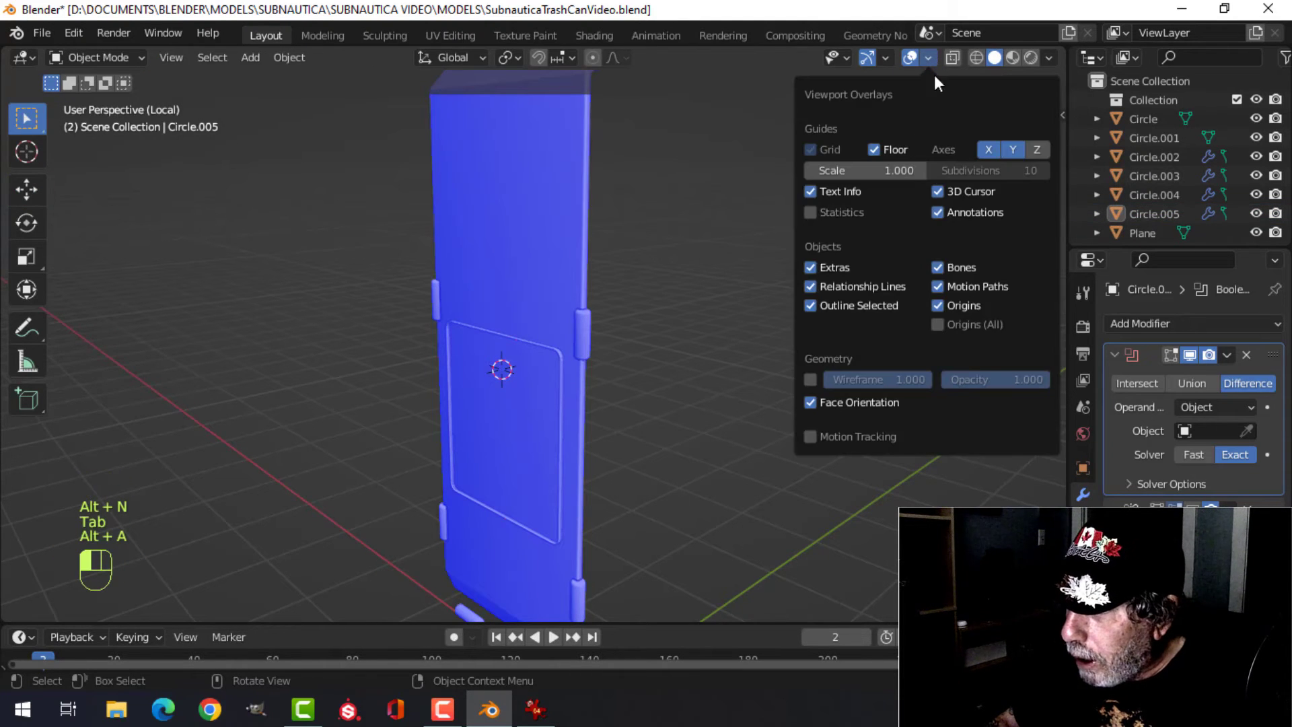
pyautogui.click(846, 402)
# Step: Select the front panel and set the frame as the object of its Boolean Difference modifier
pyautogui.click(540, 296)
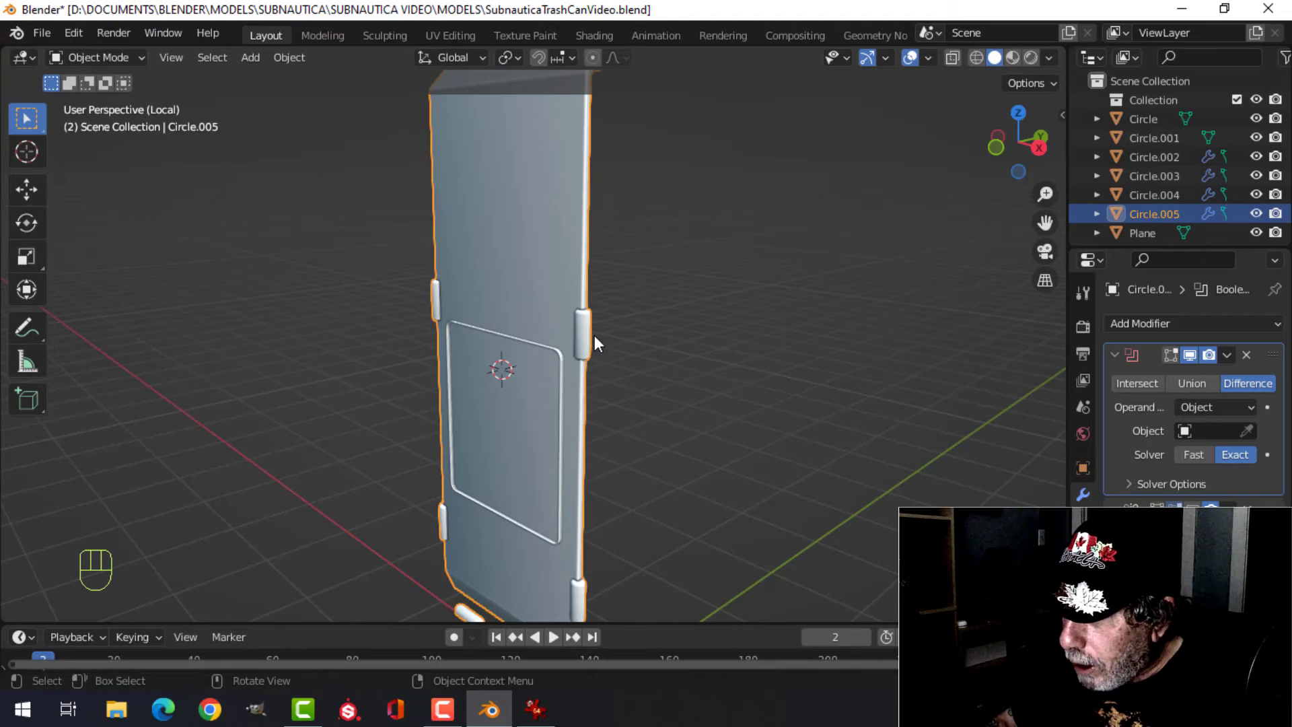
pyautogui.scroll(-1, 596, 334)
pyautogui.scroll(3, 614, 276)
pyautogui.keyDown('shift'); pyautogui.moveTo(619, 256); pyautogui.dragTo(638, 177, button='middle'); pyautogui.keyUp('shift')
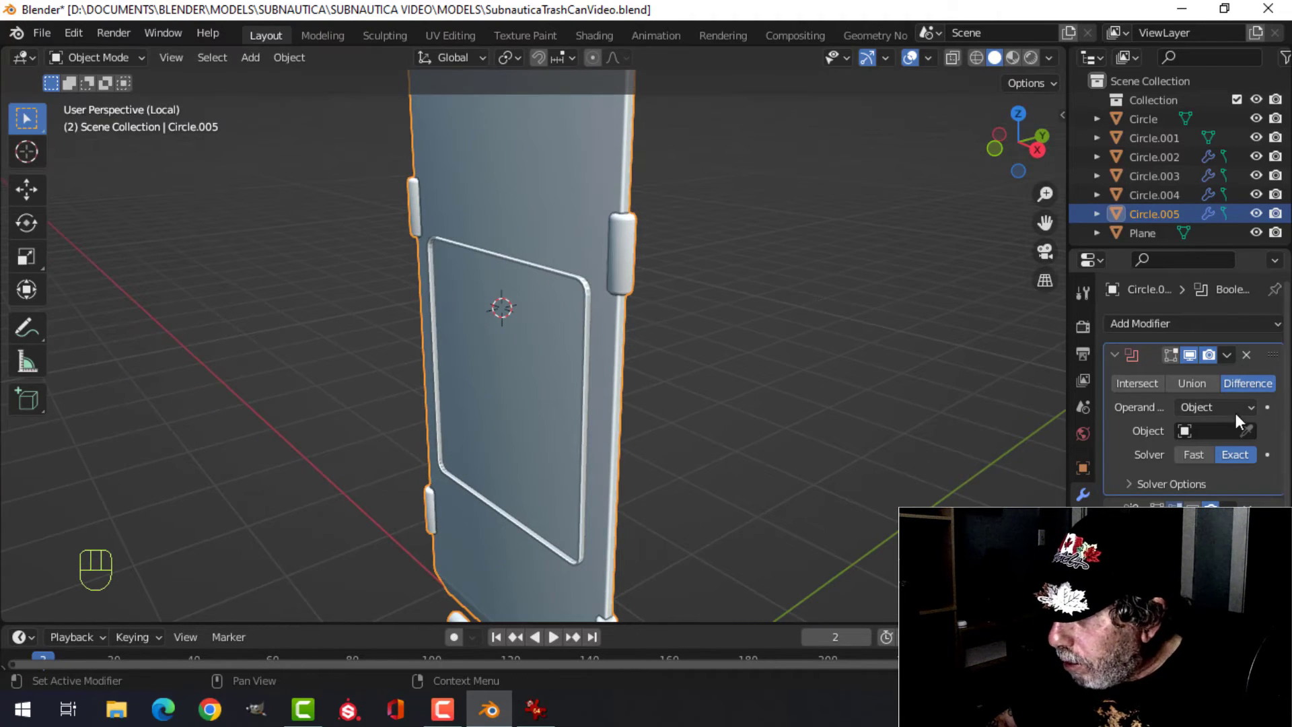
pyautogui.click(1245, 431)
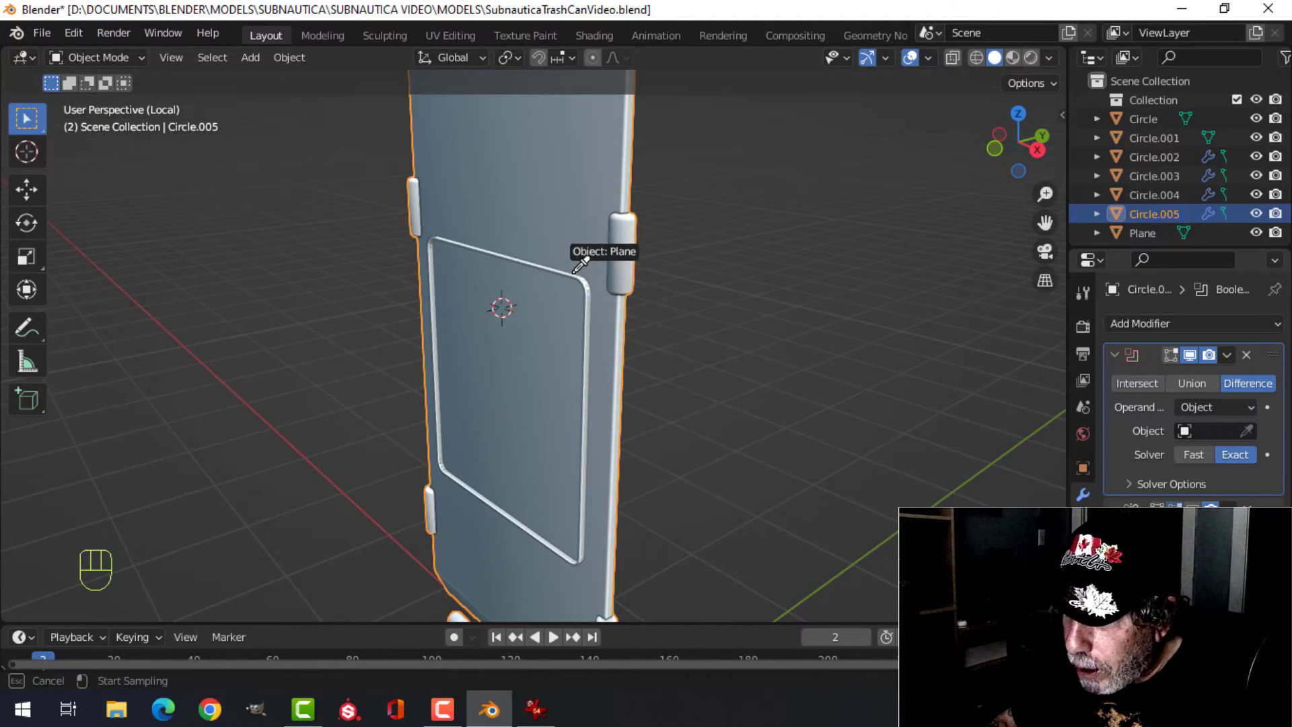
pyautogui.click(578, 267)
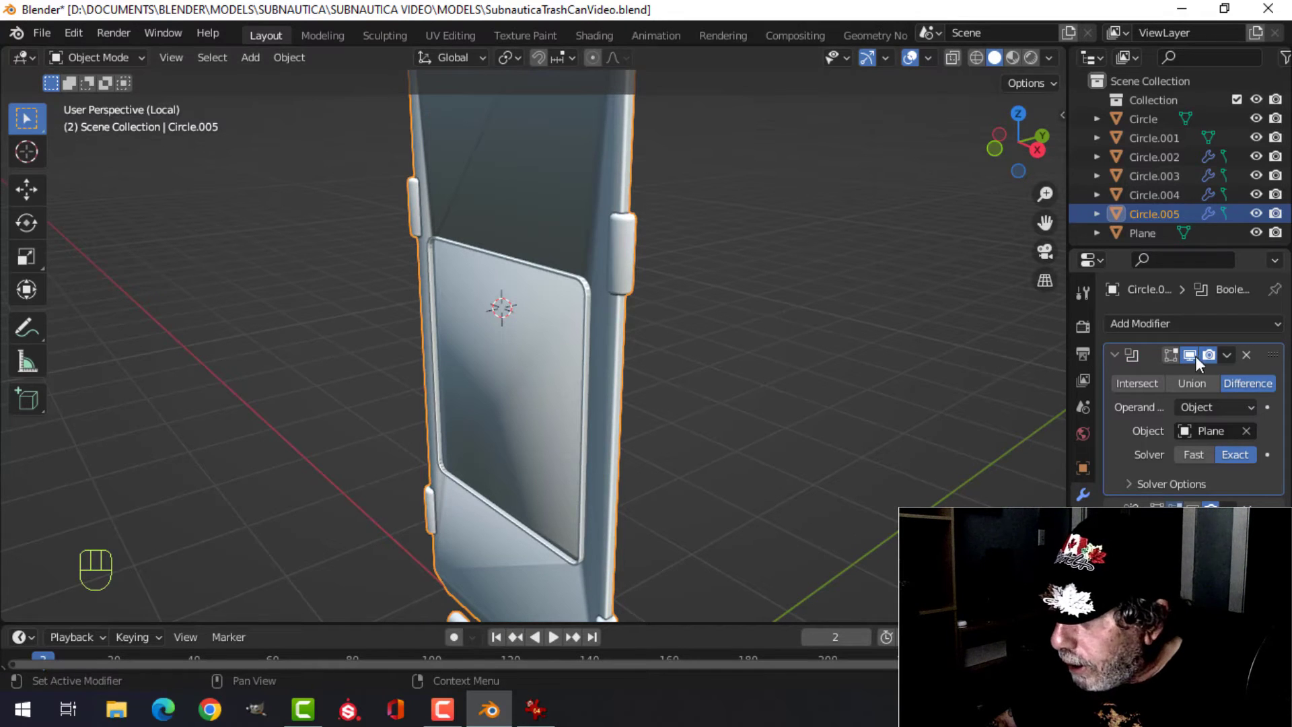
# Step: Apply the Boolean modifier to the front panel and delete the frame object
pyautogui.click(1228, 355)
pyautogui.click(1181, 370)
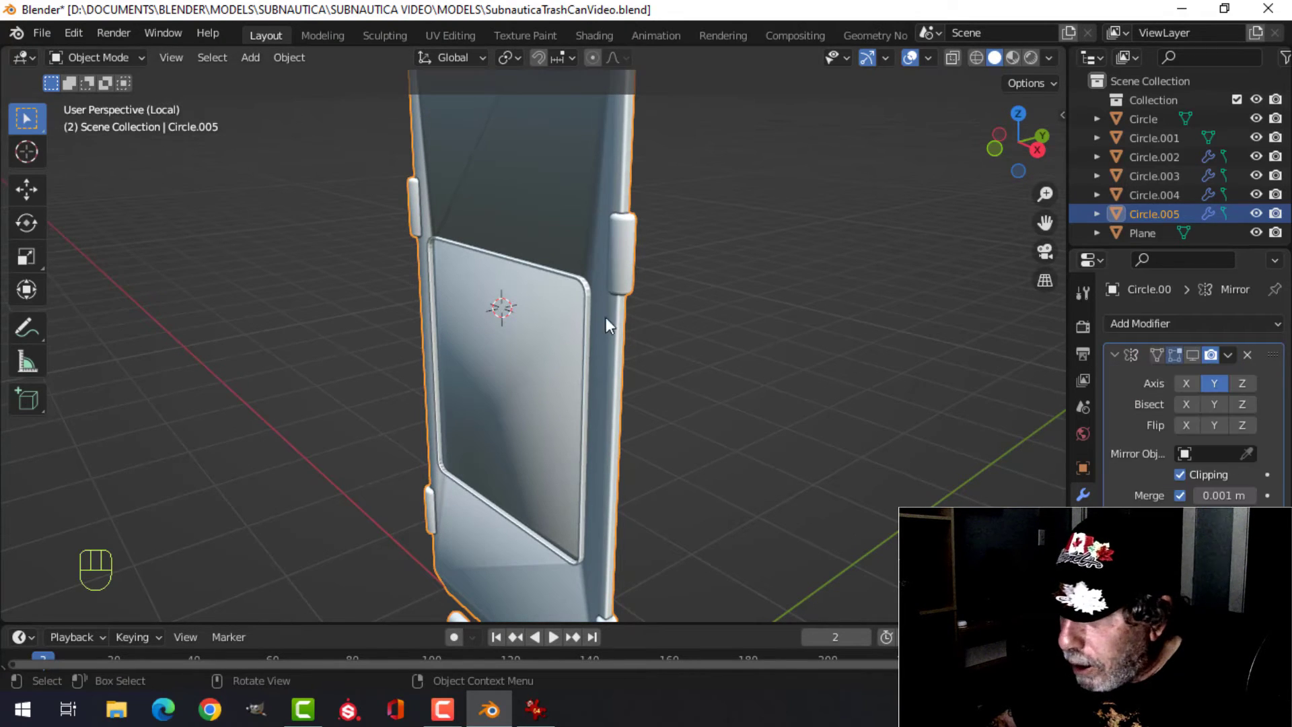
pyautogui.click(537, 269)
pyautogui.press('x')
pyautogui.click(537, 268)
# Step: Edit the front panel's mesh in edge selection and select the edge loops bordering the newly cut groove
pyautogui.click(548, 232)
pyautogui.moveTo(548, 232); pyautogui.dragTo(587, 253, button='middle')
pyautogui.press('Tab')
pyautogui.scroll(2, 558, 268)
pyautogui.hotkey('alt', 'a')
pyautogui.keyDown('shift'); pyautogui.moveTo(497, 248); pyautogui.dragTo(468, 287, button='middle'); pyautogui.keyUp('shift')
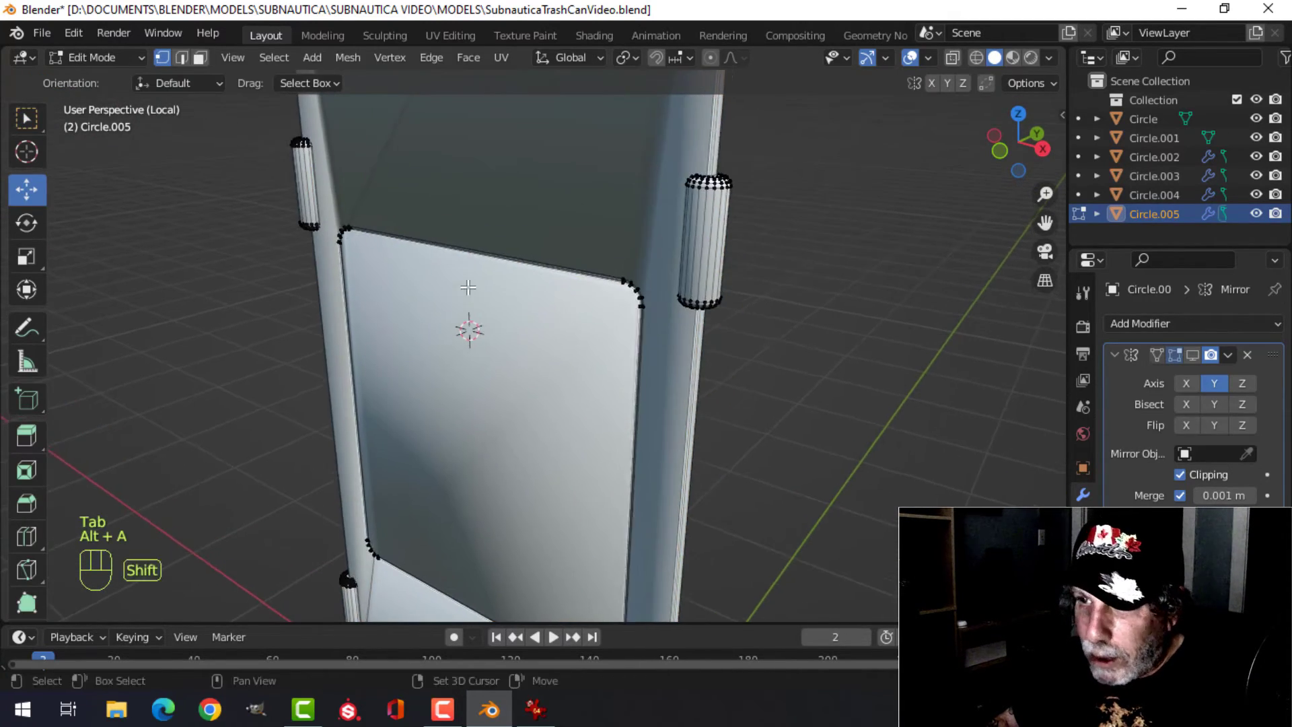
pyautogui.scroll(2, 471, 282)
pyautogui.press('2')
pyautogui.keyDown('alt'); pyautogui.keyDown('shift'); pyautogui.click(542, 223); pyautogui.keyUp('shift'); pyautogui.keyUp('alt')
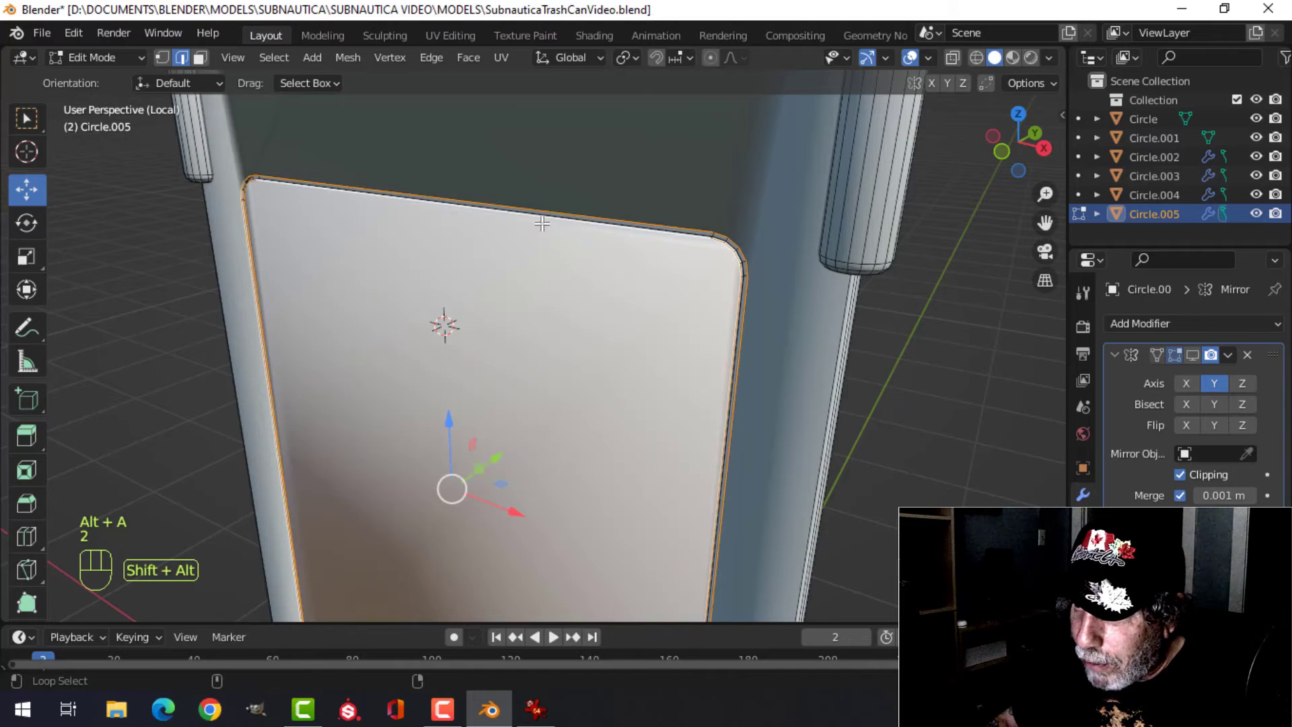
pyautogui.moveTo(542, 223); pyautogui.dragTo(615, 248, button='middle')
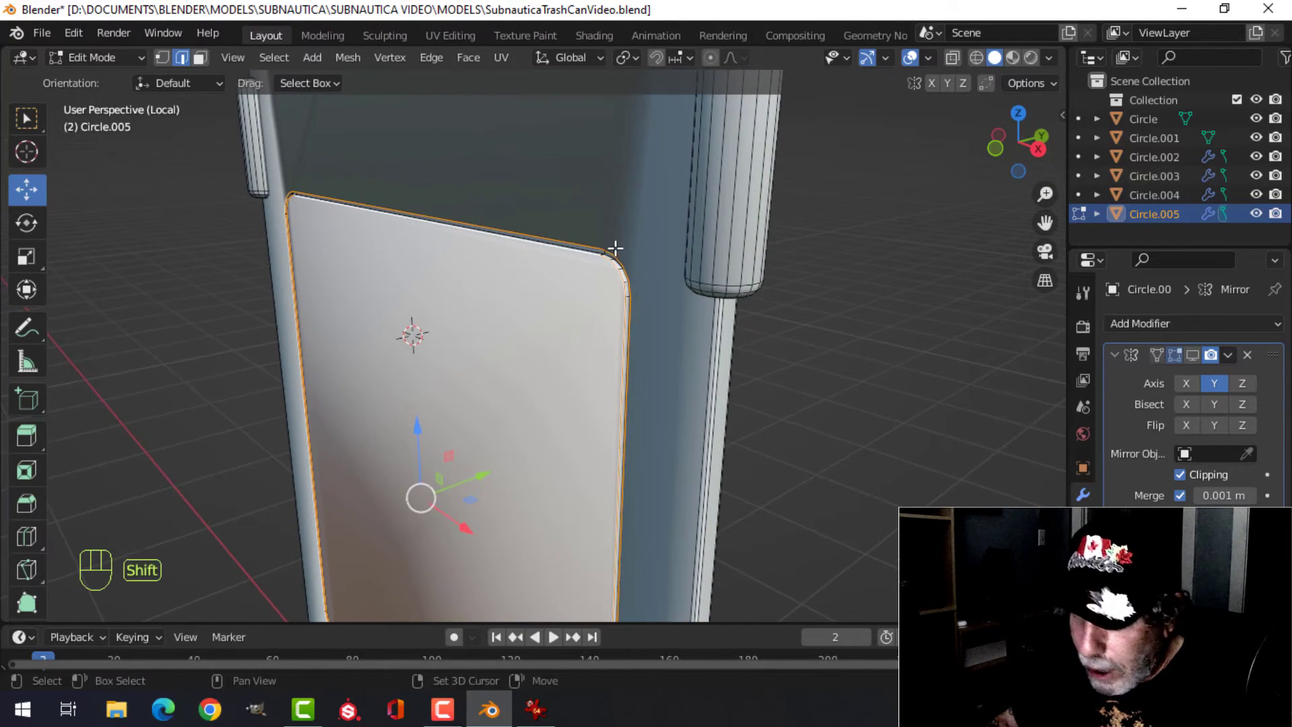
# Step: Bevel the selected groove edges about 0.0037 m with a single segment and return to Object Mode
pyautogui.hotkey('ctrl', 'b')
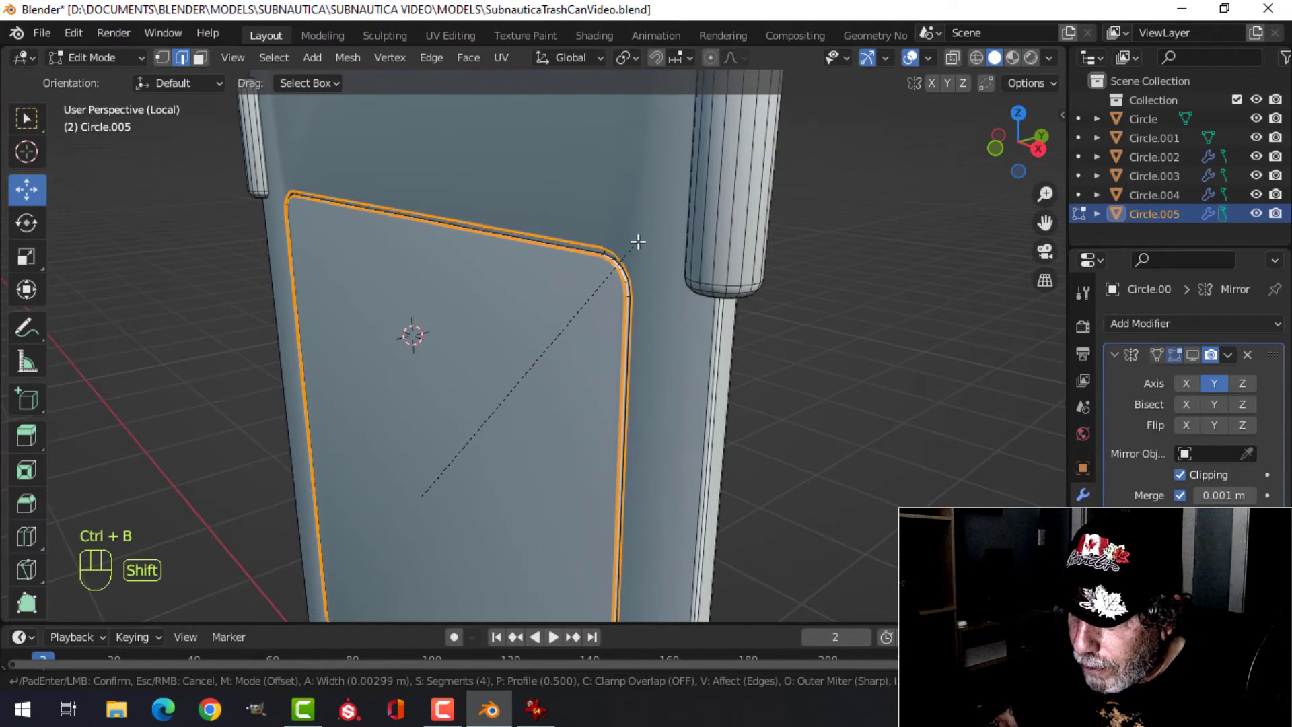
pyautogui.scroll(-3, 640, 239)
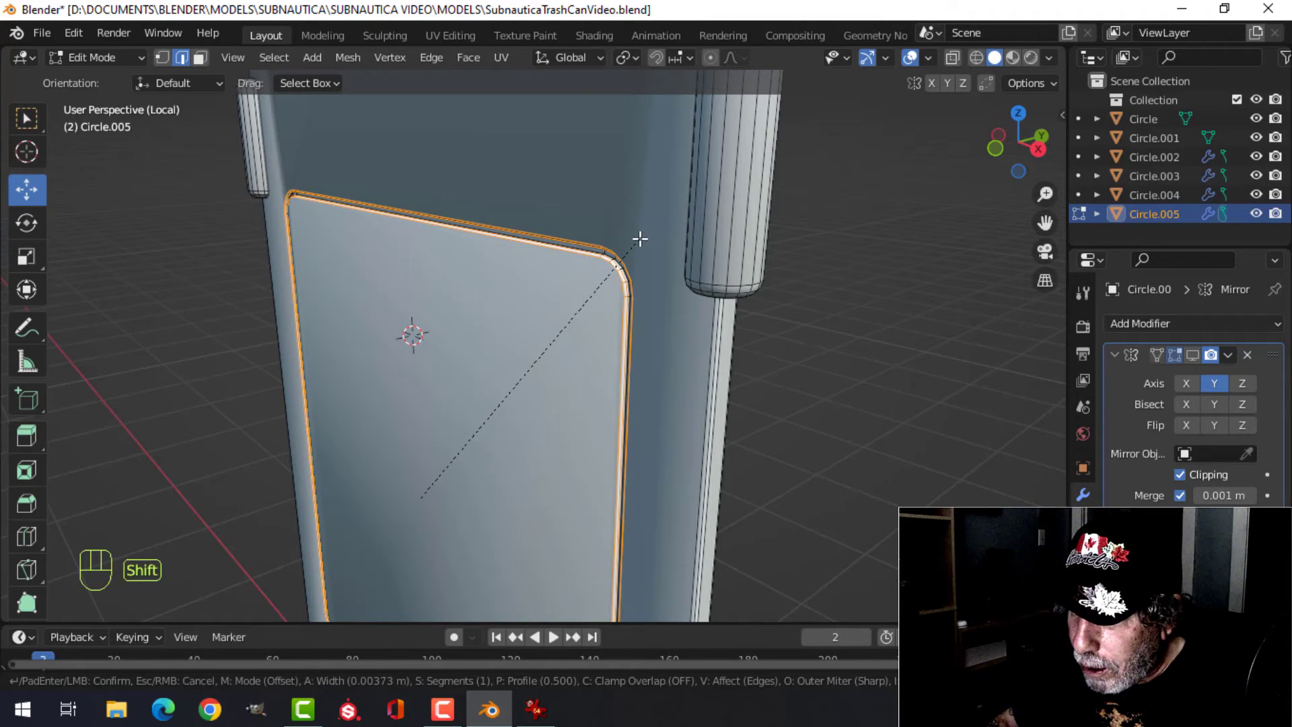
pyautogui.click(640, 239)
pyautogui.press('Tab')
pyautogui.moveTo(638, 237); pyautogui.dragTo(595, 256, button='middle')
pyautogui.hotkey('alt', 'a')
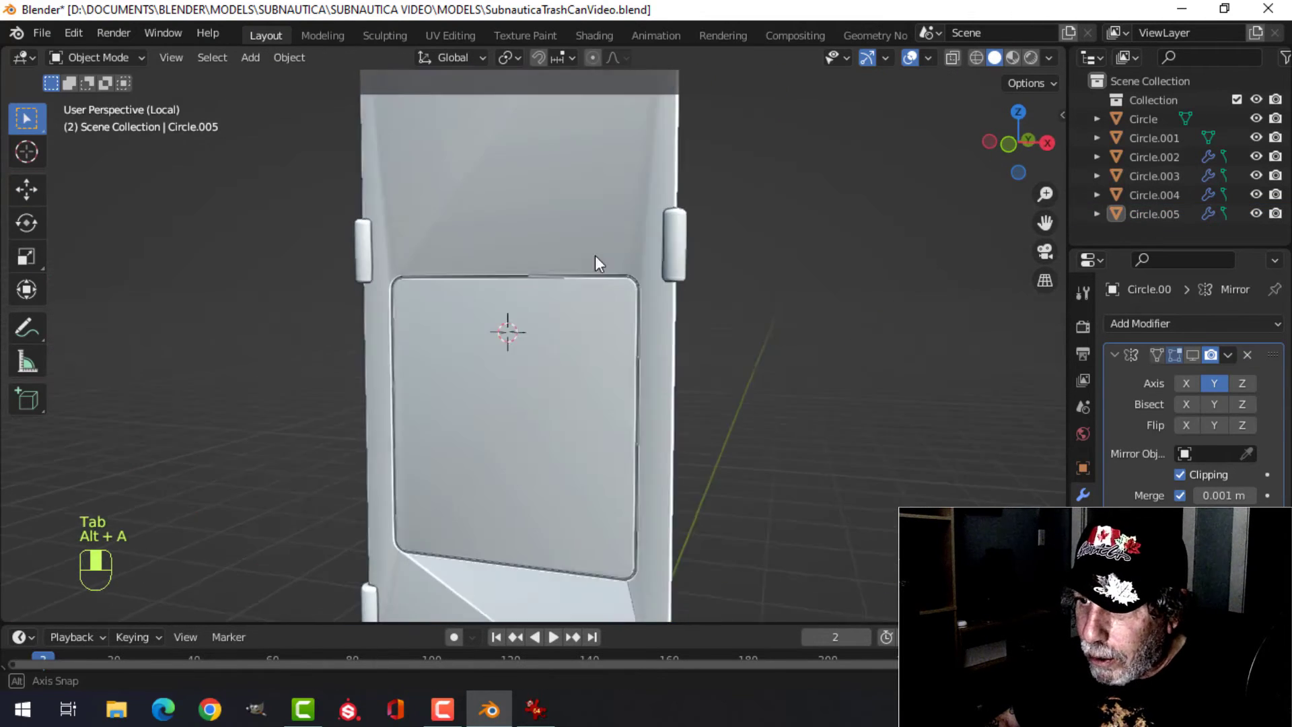
# Step: Add a Weighted Normal modifier to the front panel and enable Auto Smooth at 30°
pyautogui.scroll(-3, 595, 256)
pyautogui.click(579, 260)
pyautogui.scroll(-2, 718, 312)
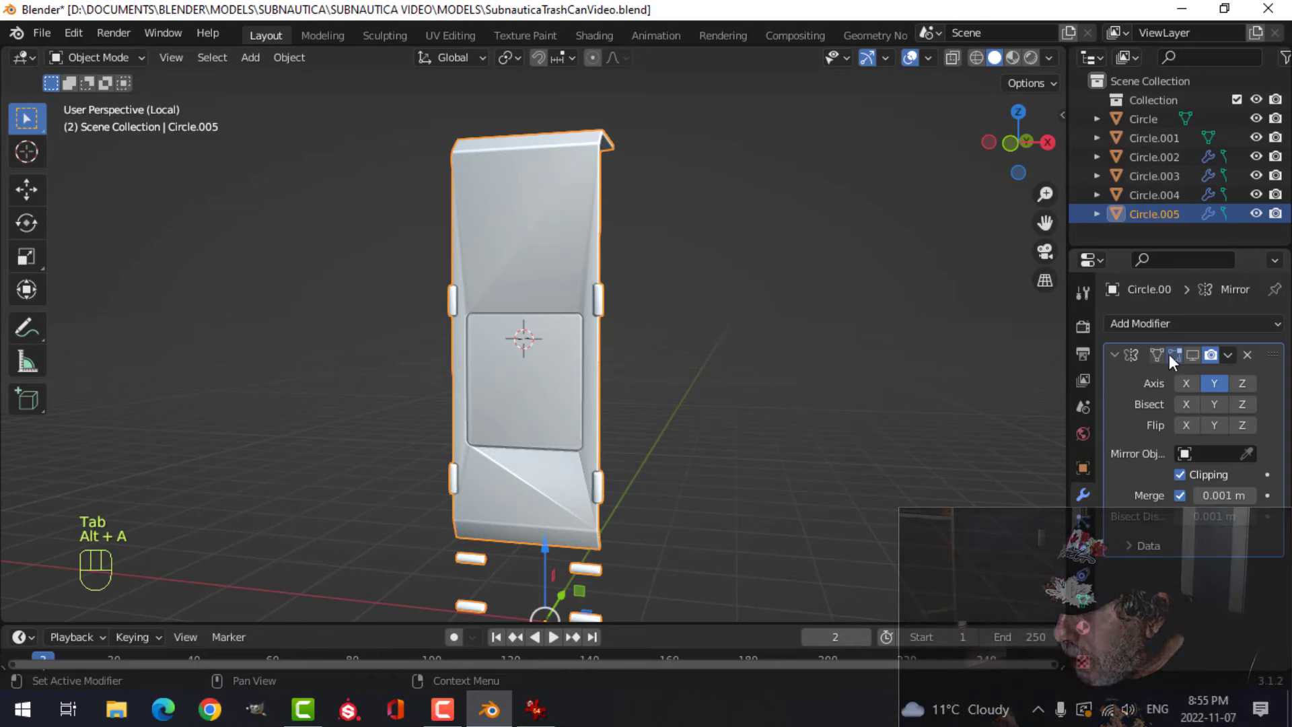
pyautogui.click(1114, 355)
pyautogui.click(1136, 325)
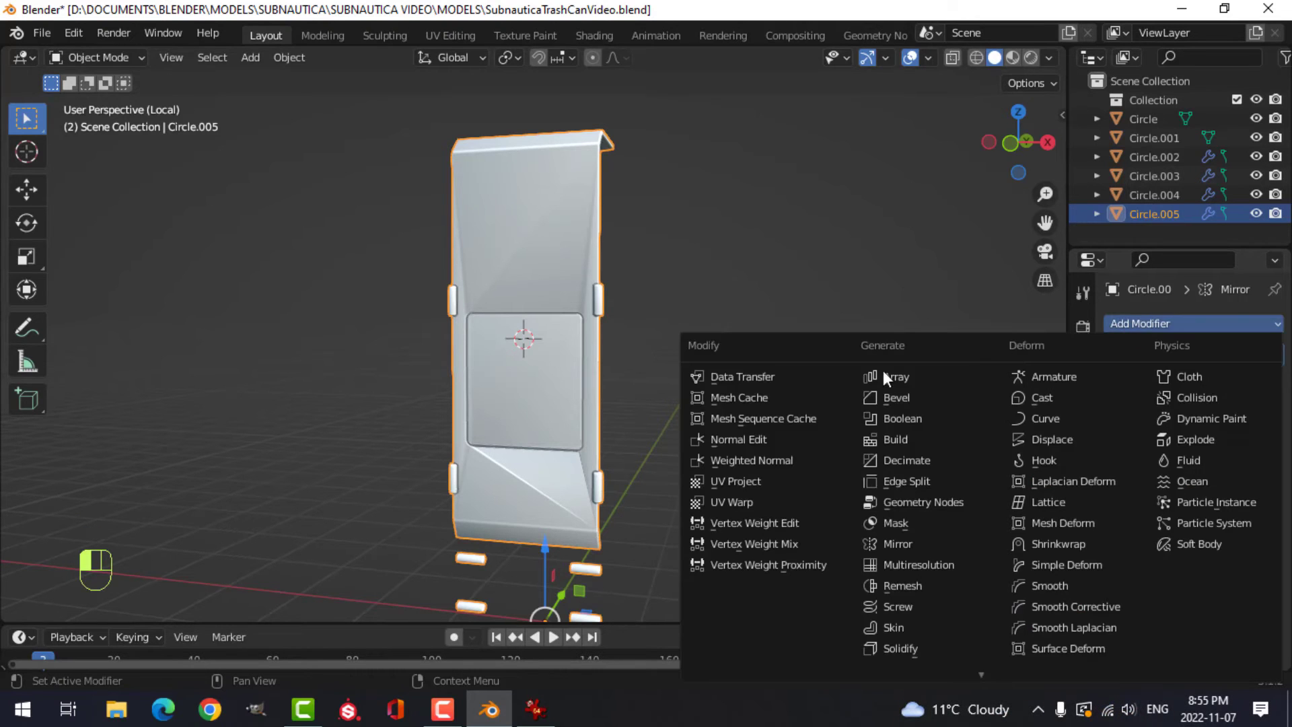
pyautogui.click(753, 460)
pyautogui.click(1083, 600)
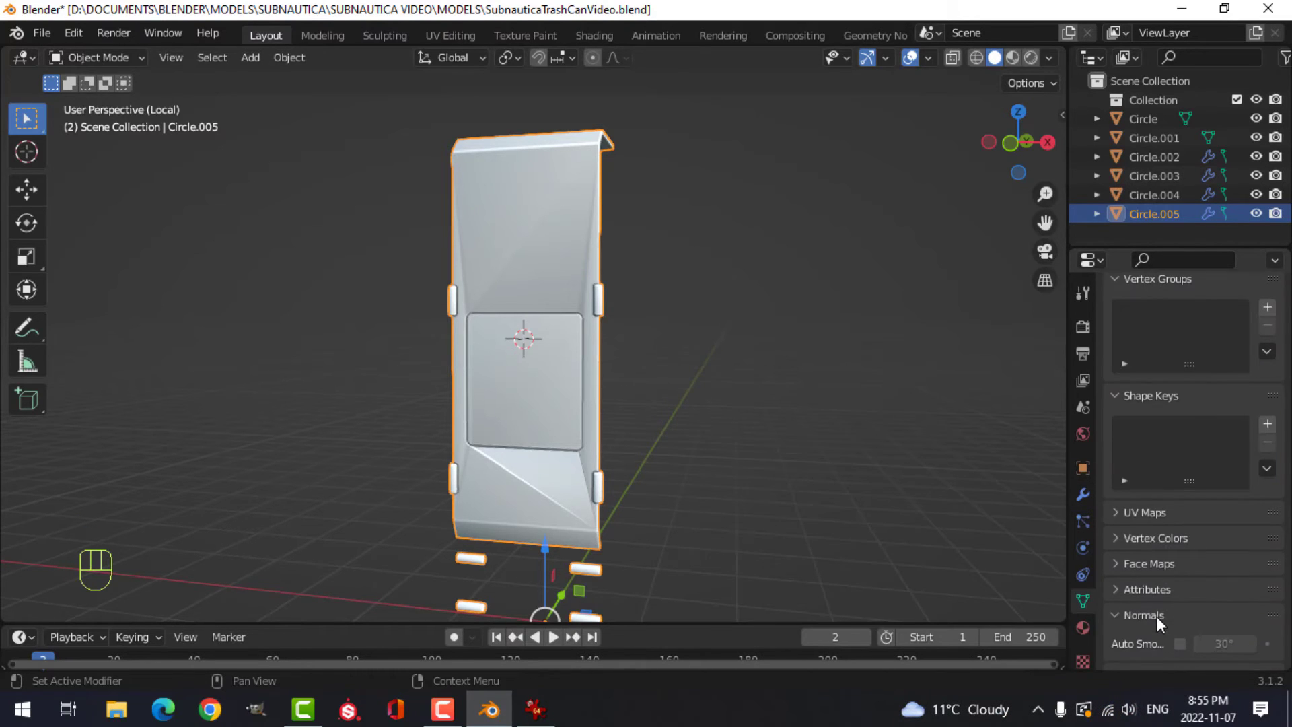
pyautogui.click(1179, 643)
pyautogui.hotkey('alt', 'a')
pyautogui.moveTo(503, 311); pyautogui.dragTo(657, 308, button='middle')
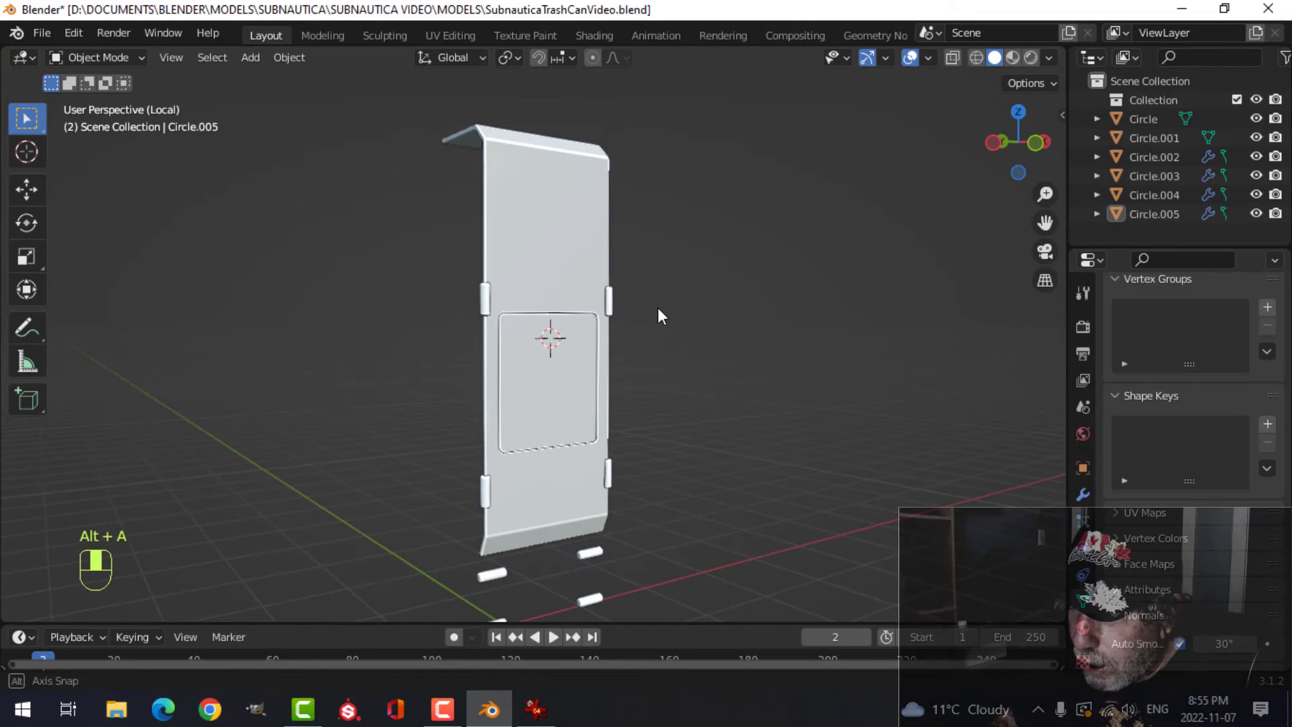
# Step: Leave local view and show the front panel's Mirror modifier in the viewport again
pyautogui.press('/')
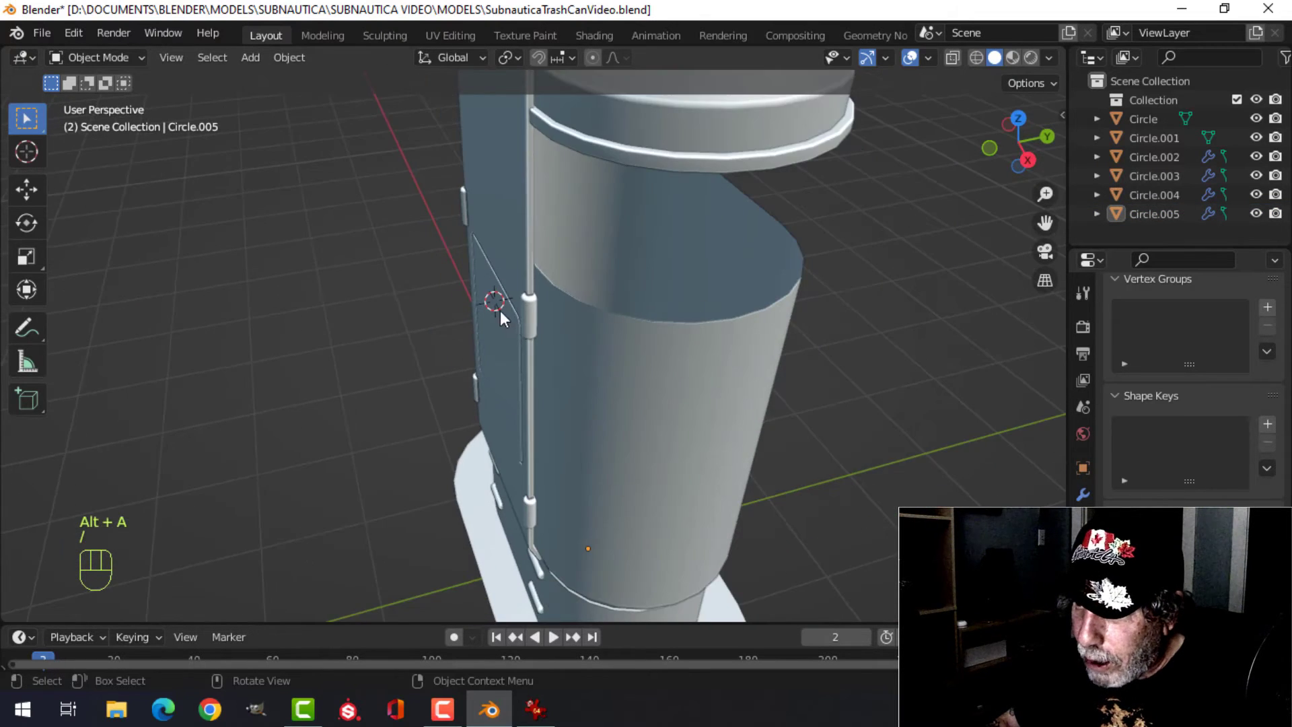
pyautogui.click(507, 211)
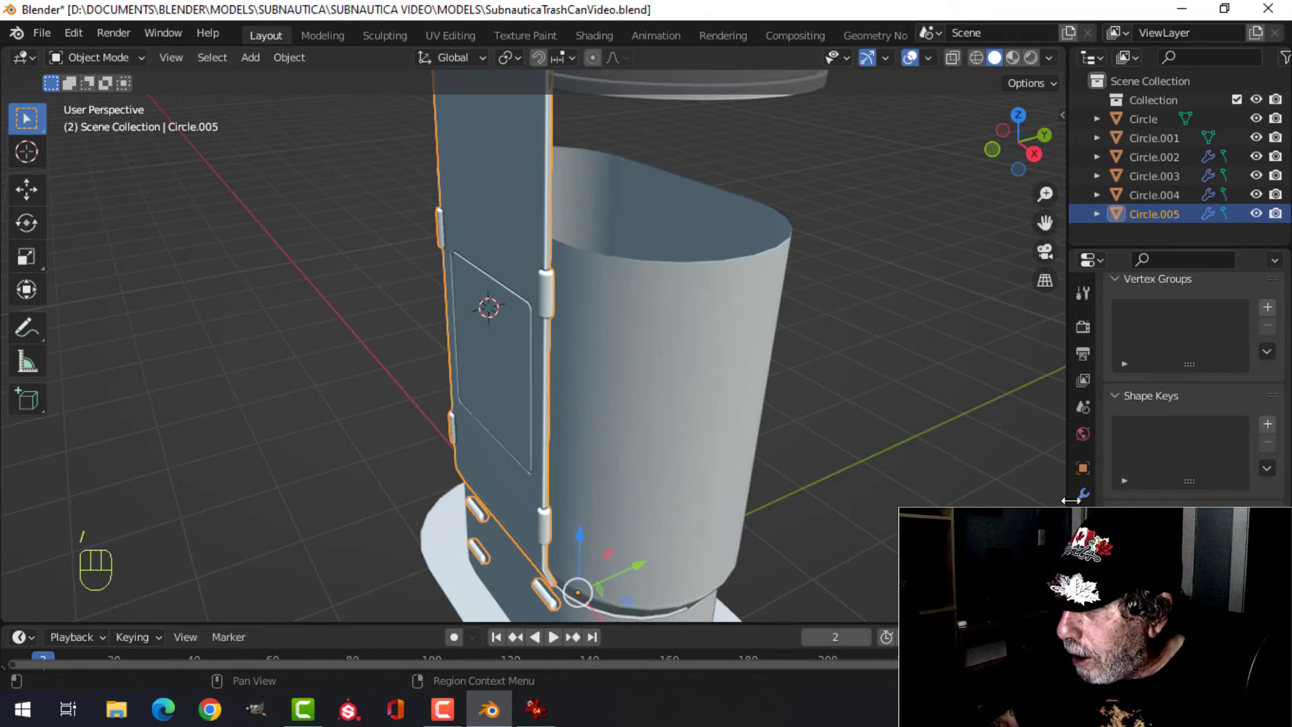
pyautogui.click(1083, 495)
pyautogui.click(1193, 355)
pyautogui.scroll(-3, 552, 312)
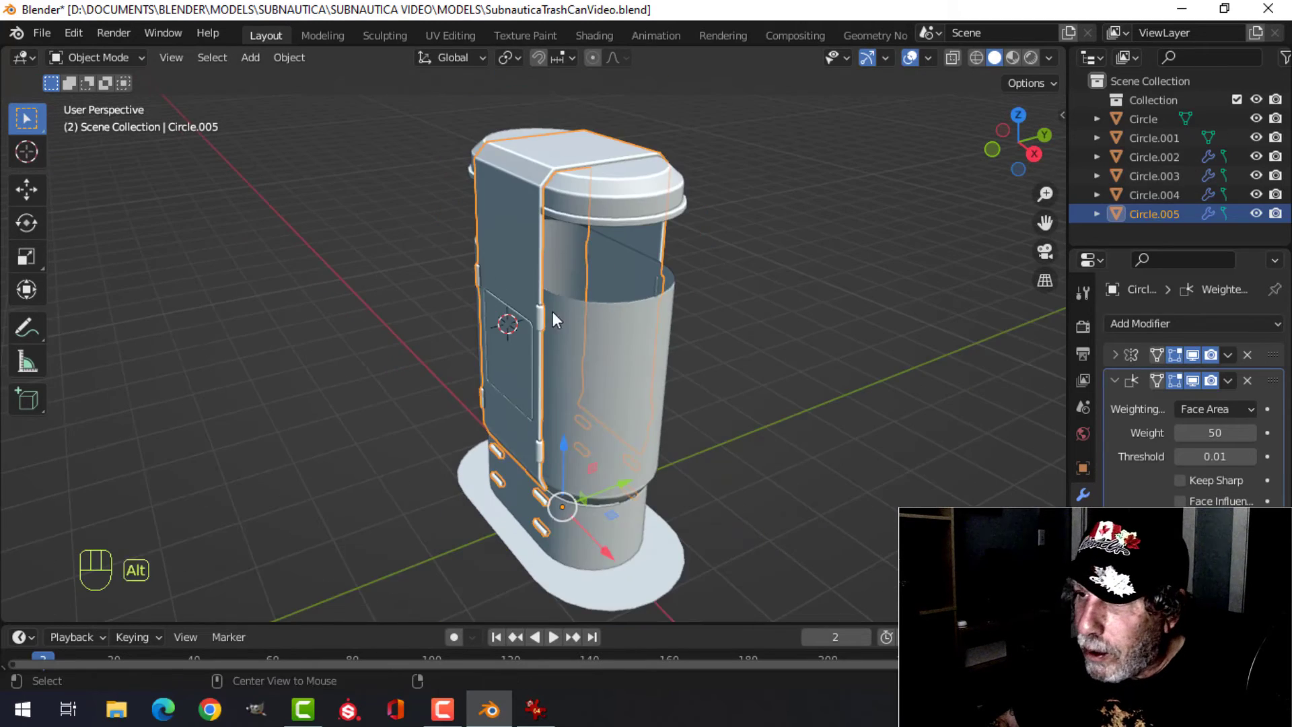
pyautogui.hotkey('alt', 'a')
# Step: Duplicate the entire rim beneath the lid within its own mesh, placing the copy with a slight offset
pyautogui.moveTo(569, 305); pyautogui.dragTo(639, 300, button='middle')
pyautogui.scroll(2, 561, 353)
pyautogui.keyDown('shift'); pyautogui.moveTo(556, 366); pyautogui.dragTo(544, 324, button='middle'); pyautogui.keyUp('shift')
pyautogui.scroll(-3, 527, 324)
pyautogui.scroll(3, 544, 324)
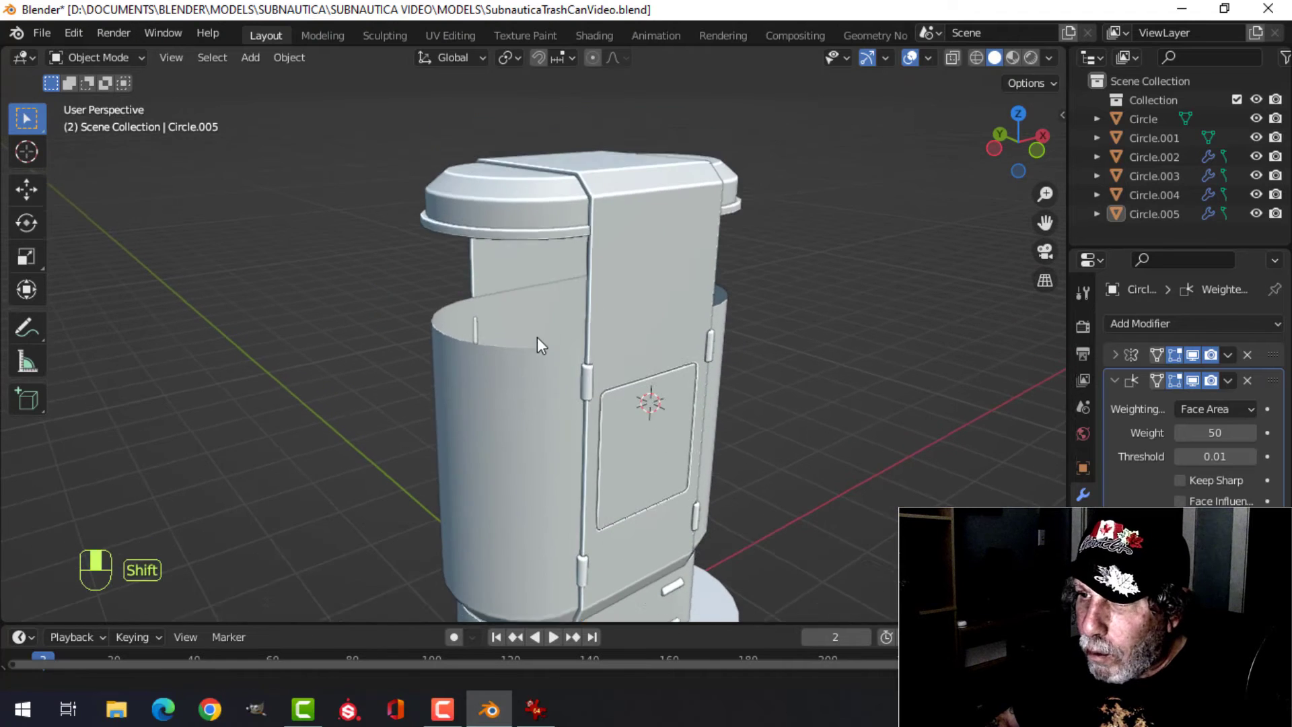
pyautogui.click(533, 243)
pyautogui.press('Tab')
pyautogui.press('a')
pyautogui.hotkey('shift', 'd')
pyautogui.click(624, 264)
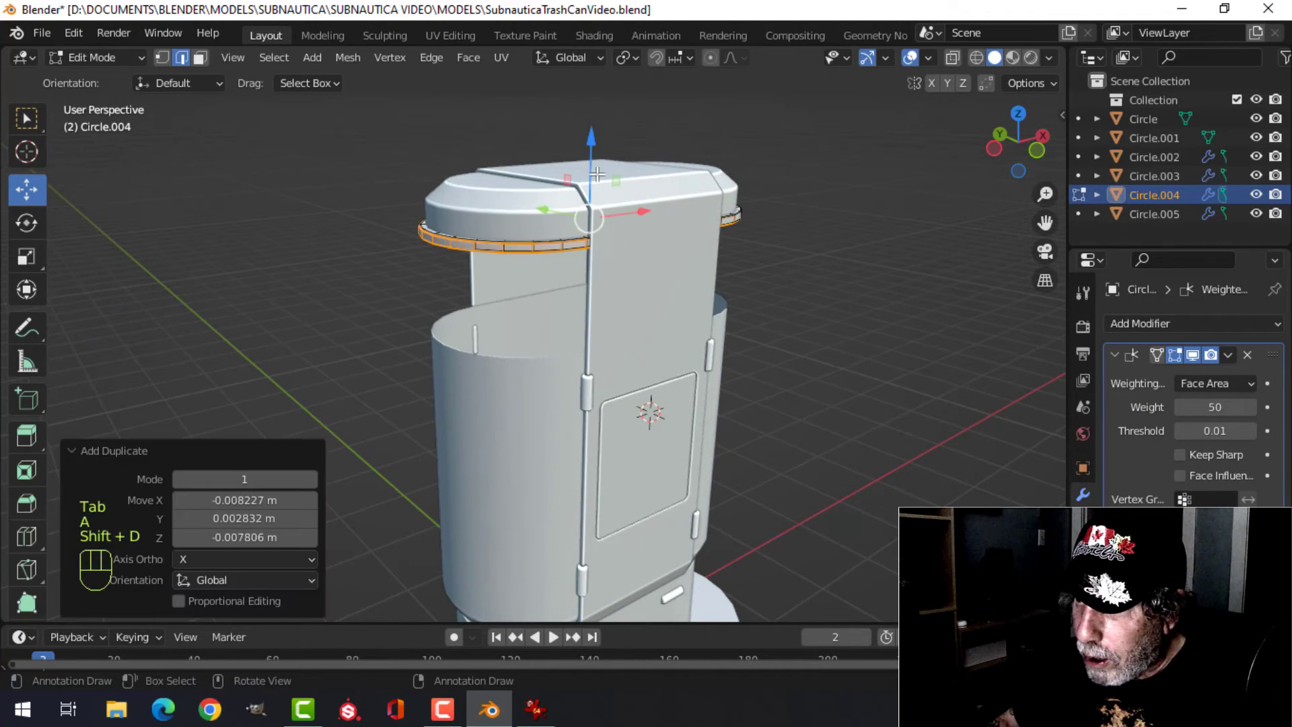
# Step: Move the duplicated rim -0.82767 m along Z onto the top edge of the can body and return to Object Mode
pyautogui.moveTo(592, 154); pyautogui.dragTo(568, 259)
pyautogui.scroll(2, 473, 273)
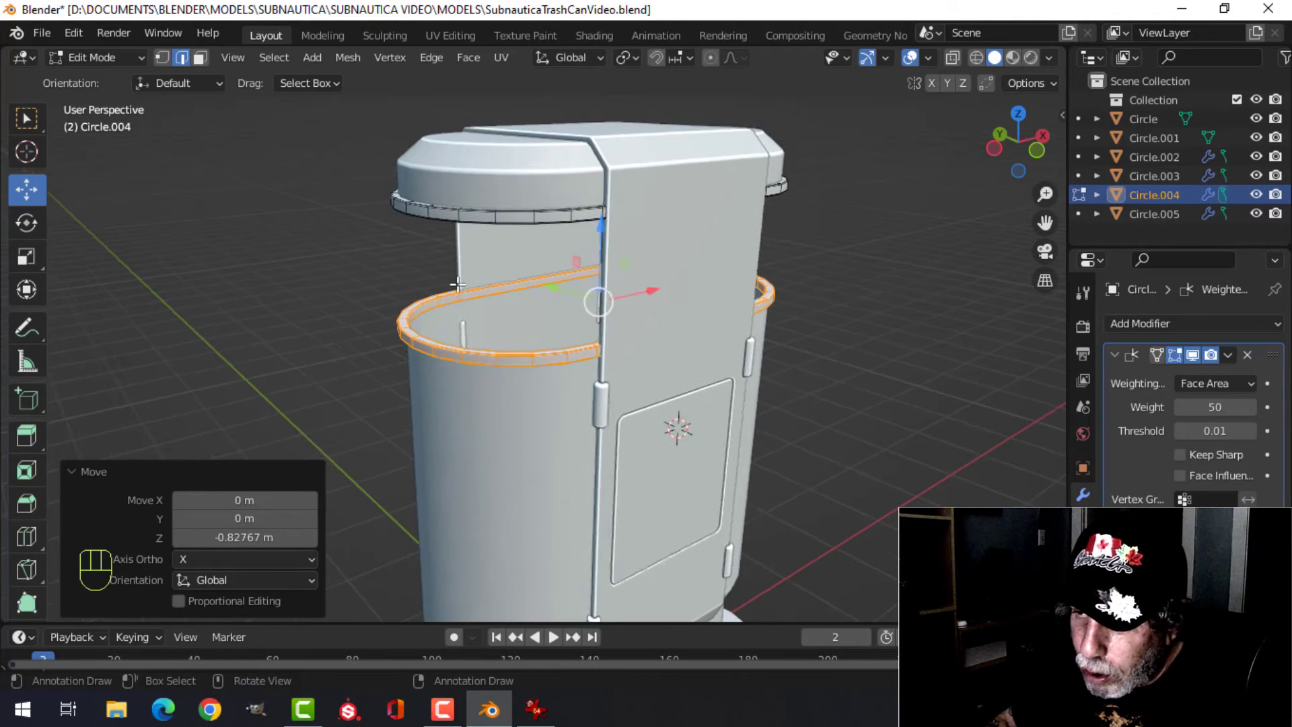
pyautogui.keyDown('shift'); pyautogui.moveTo(474, 273); pyautogui.dragTo(536, 247, button='middle'); pyautogui.keyUp('shift')
pyautogui.scroll(4, 553, 243)
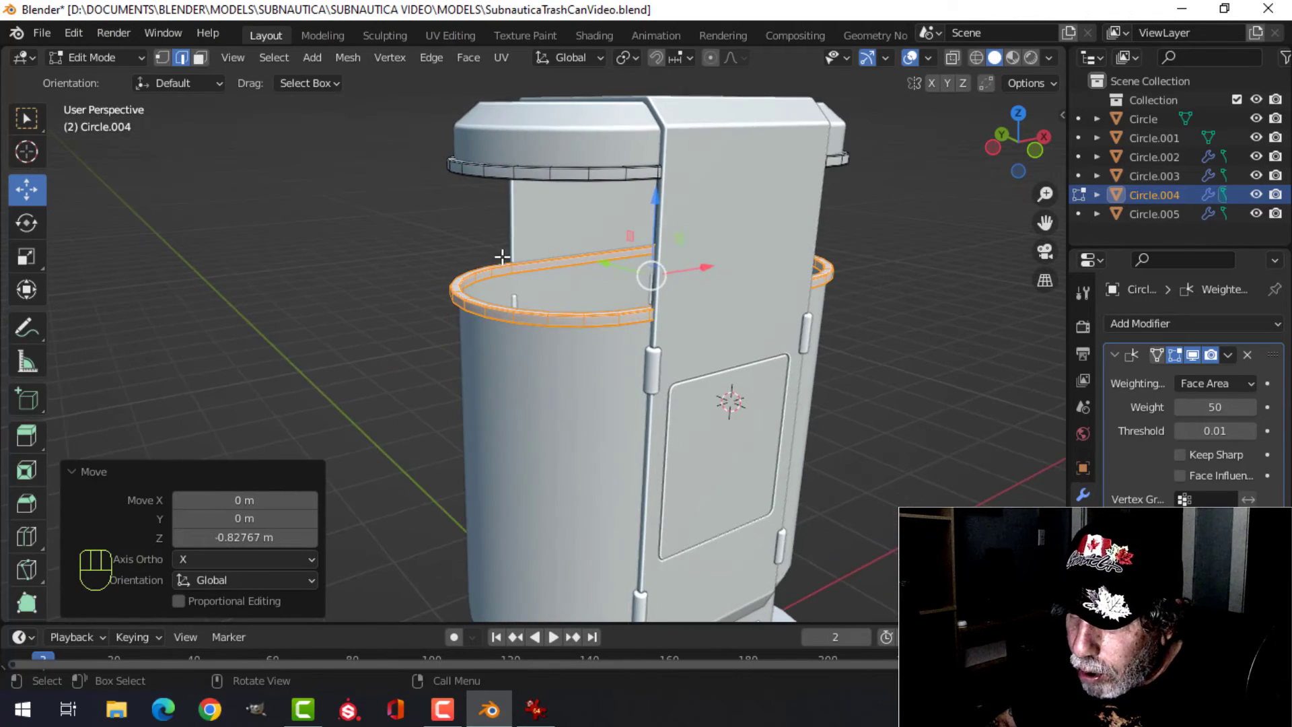
pyautogui.hotkey('alt', 'a')
pyautogui.press('Tab')
pyautogui.scroll(-5, 557, 245)
pyautogui.hotkey('alt', 'a')
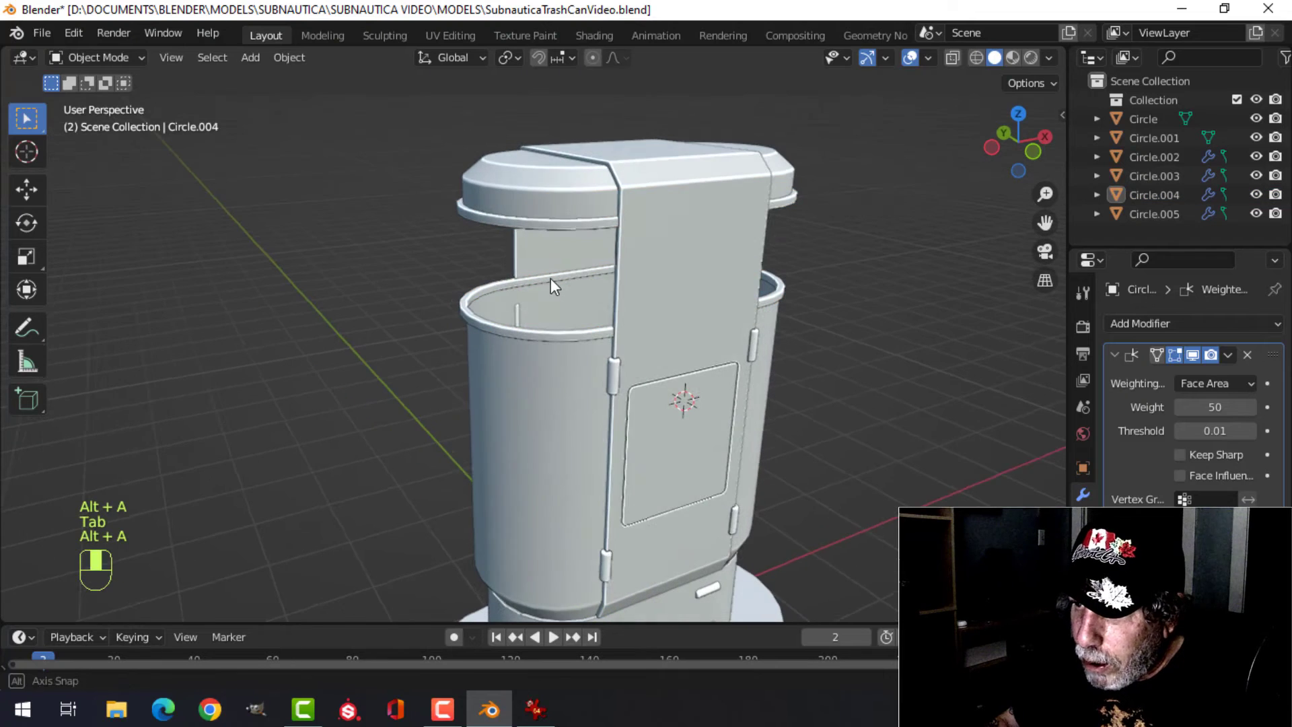
# Step: Separate the lower rim on top of the can body into its own object and return to Object Mode
pyautogui.click(535, 279)
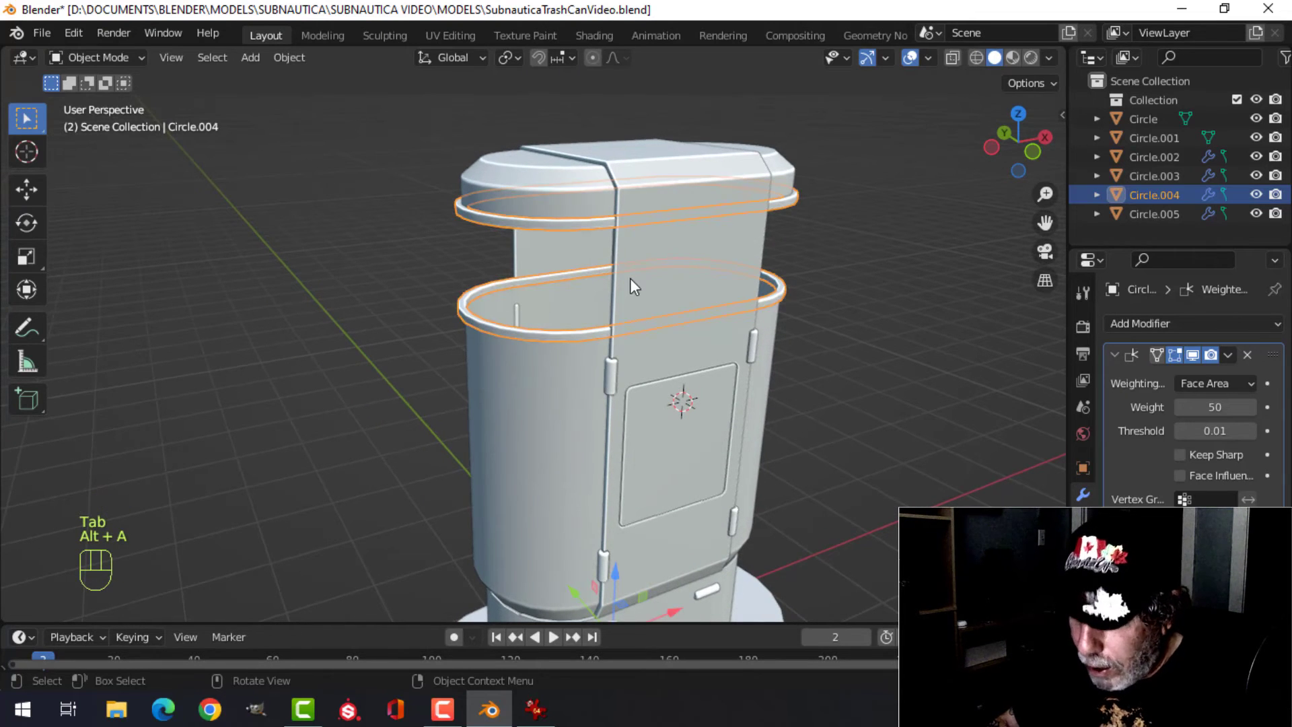
pyautogui.press('Tab')
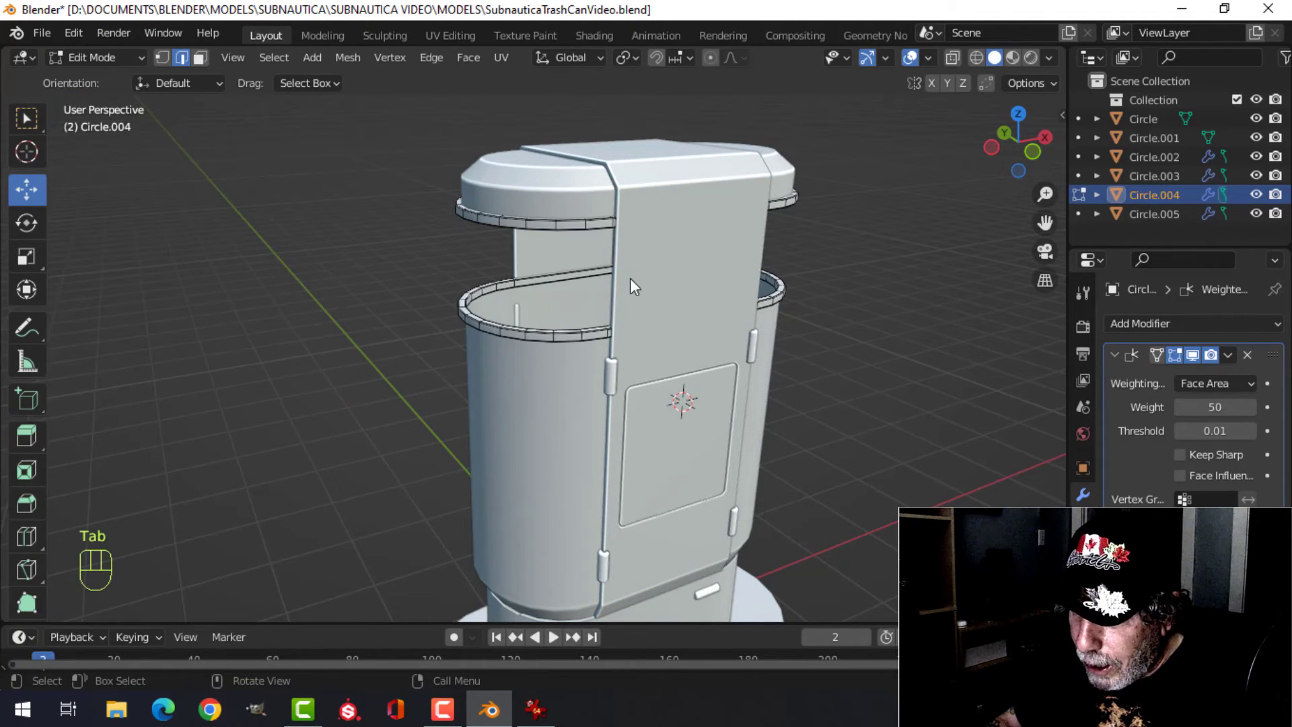
pyautogui.click(508, 286)
pyautogui.hotkey('ctrl', 'l')
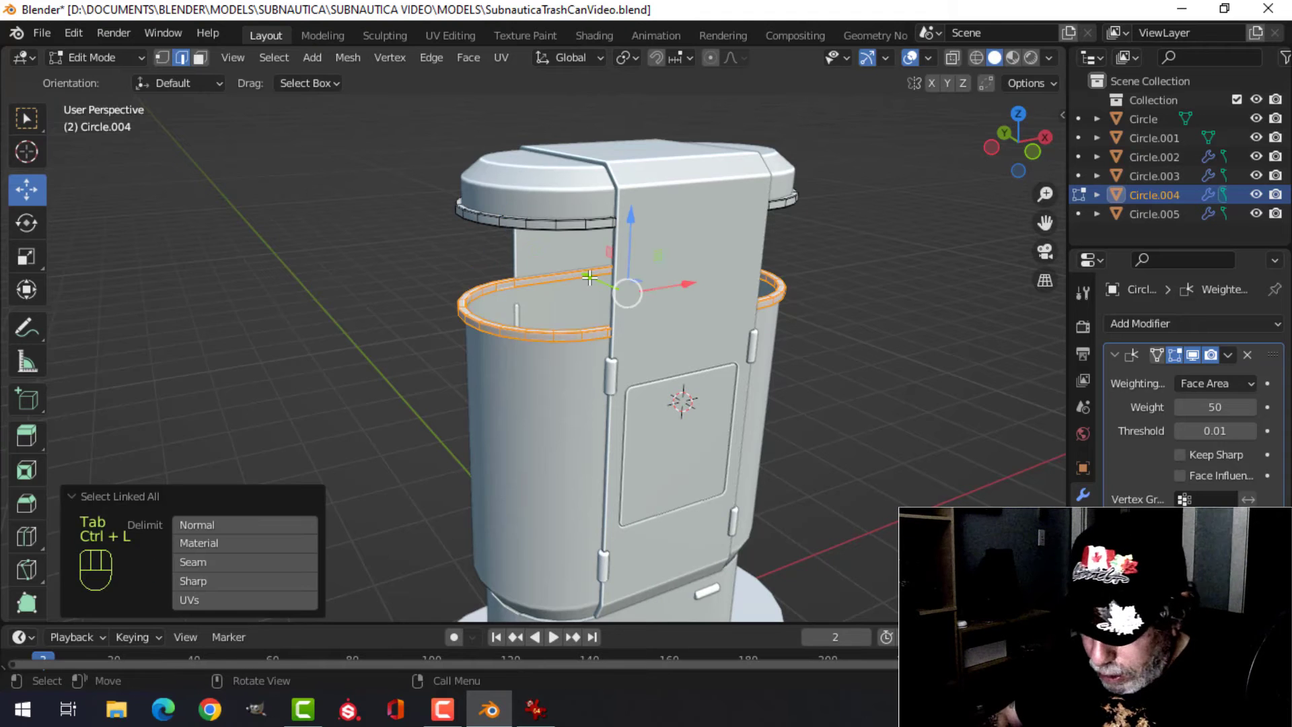
pyautogui.press('p')
pyautogui.click(591, 276)
pyautogui.press('Tab')
pyautogui.hotkey('alt', 'a')
# Step: Isolate the separated rim in local view and extrude the face loop on its underside, moving it -0.98837 m along Z
pyautogui.click(519, 284)
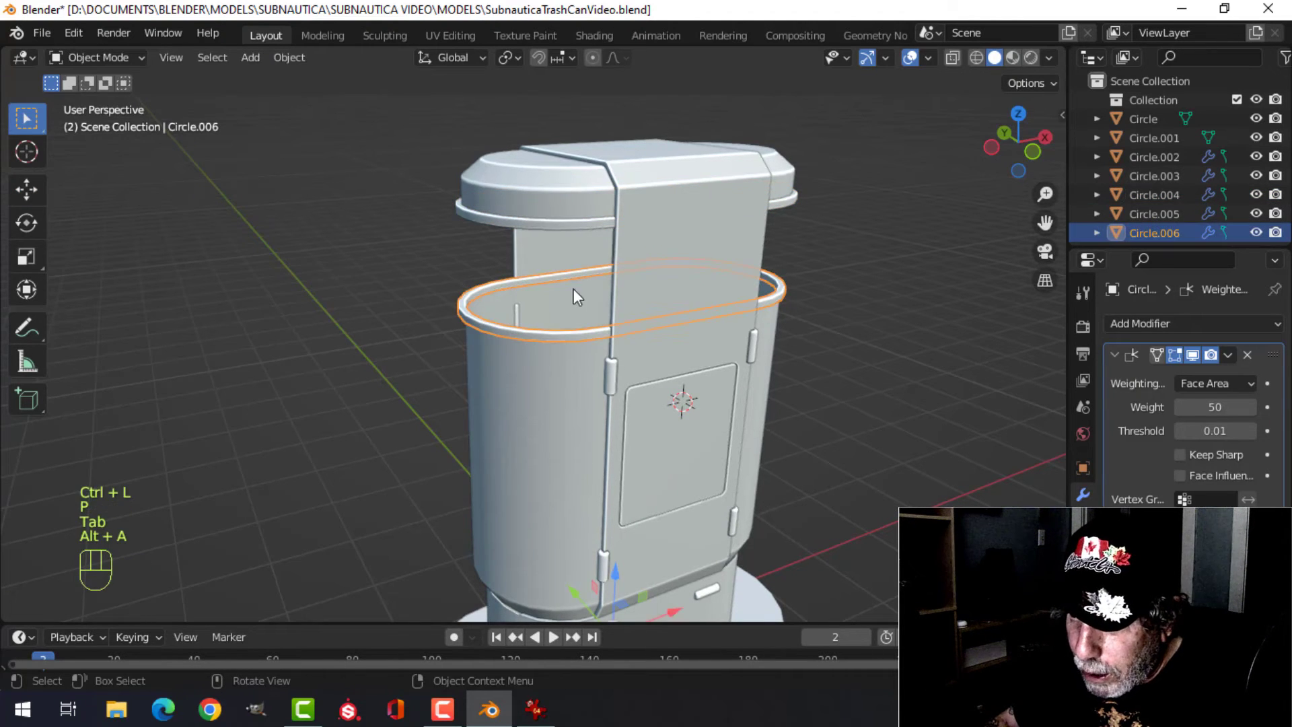
pyautogui.press('KP_Divide')
pyautogui.press('Tab')
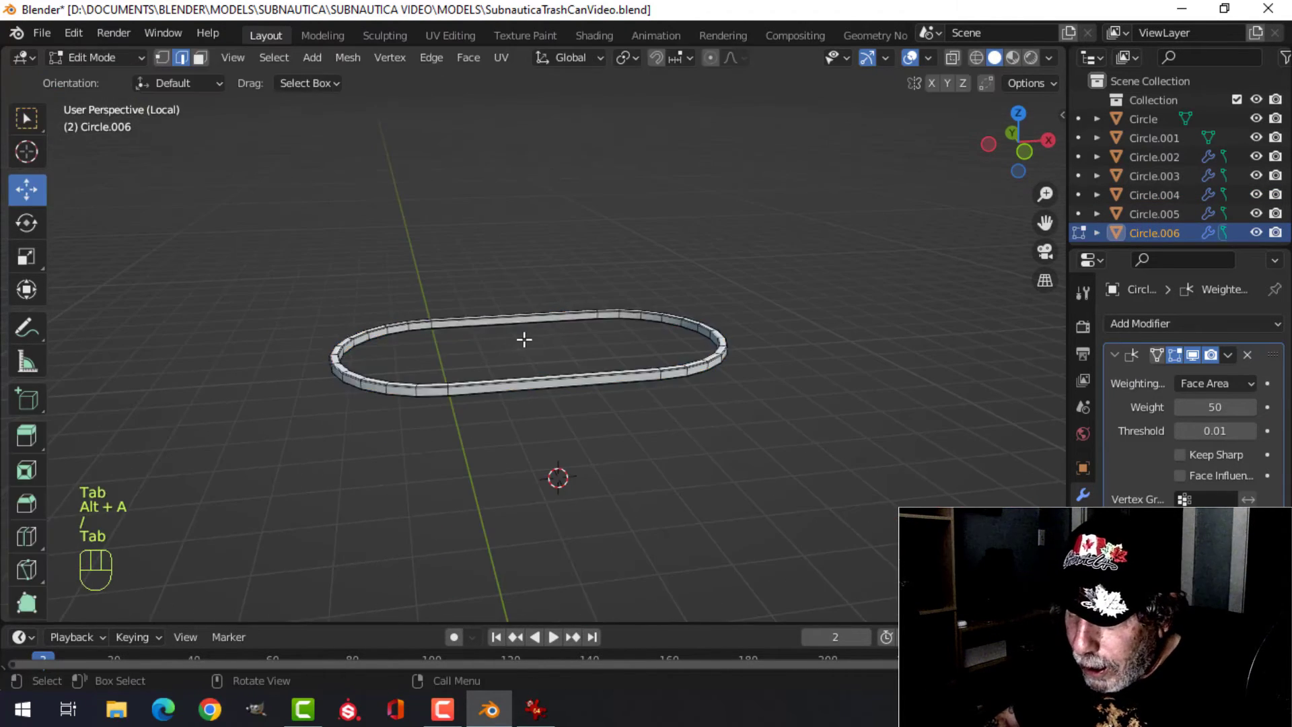
pyautogui.scroll(5, 649, 327)
pyautogui.moveTo(650, 327); pyautogui.dragTo(343, 264, button='middle')
pyautogui.press('3')
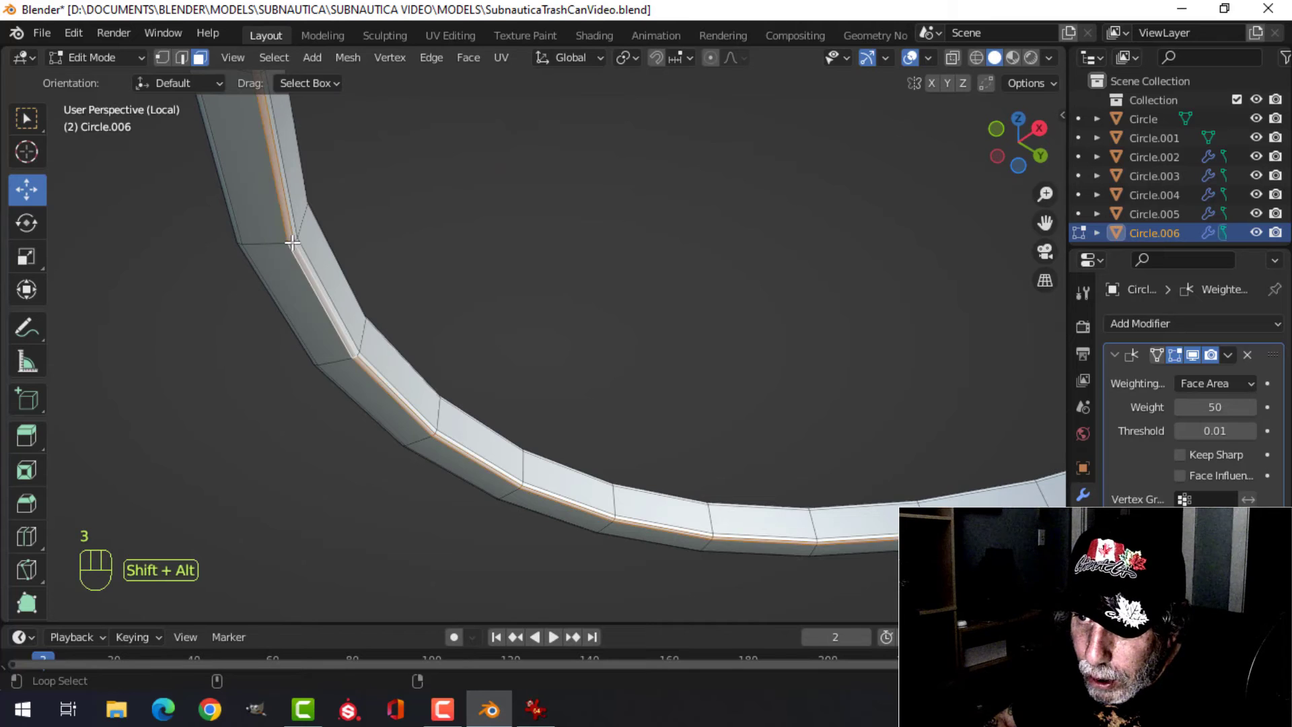
pyautogui.scroll(-8, 343, 280)
pyautogui.moveTo(452, 279); pyautogui.dragTo(630, 336, button='middle')
pyautogui.keyDown('shift'); pyautogui.moveTo(629, 336); pyautogui.dragTo(509, 276, button='middle'); pyautogui.keyUp('shift')
pyautogui.press('e')
pyautogui.moveTo(544, 238); pyautogui.dragTo(566, 421)
# Step: Try to dissolve the edge loops where the extruded wall meets the inside of the rim, and undo it
pyautogui.moveTo(539, 254); pyautogui.dragTo(405, 294, button='middle')
pyautogui.scroll(5, 499, 316)
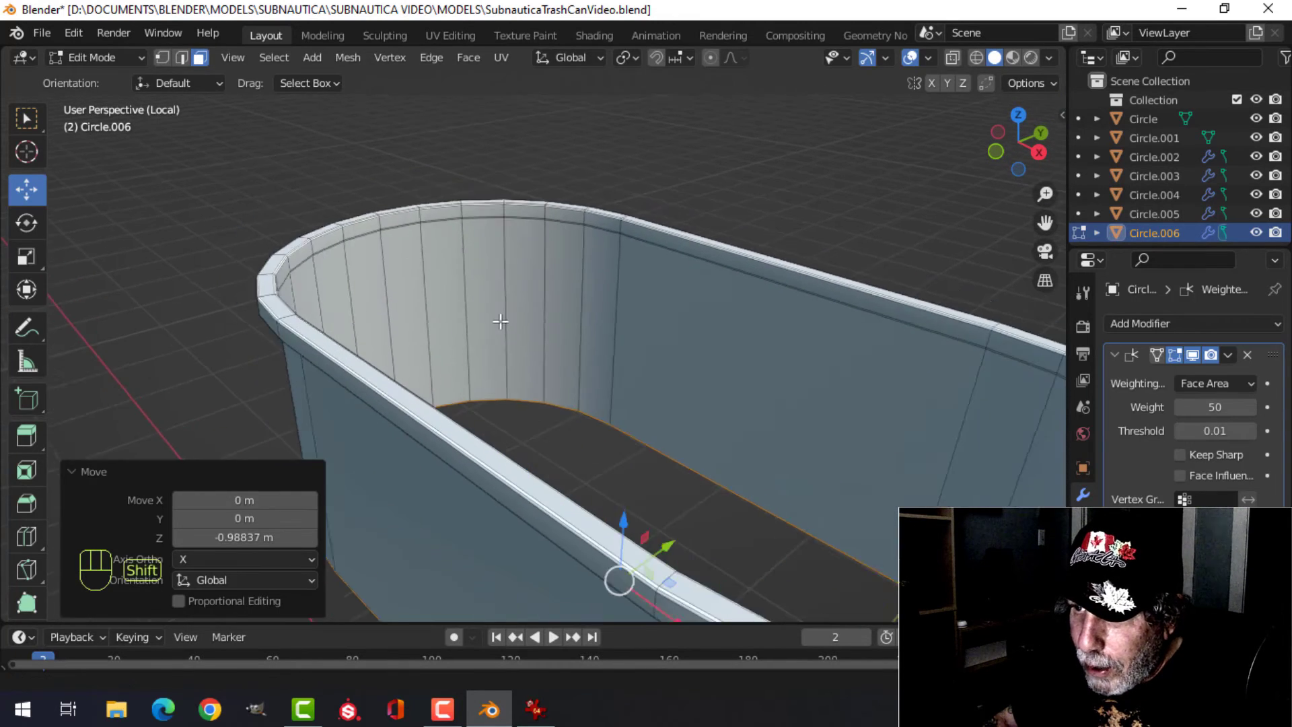
pyautogui.moveTo(515, 323); pyautogui.dragTo(524, 329, button='middle')
pyautogui.press('2')
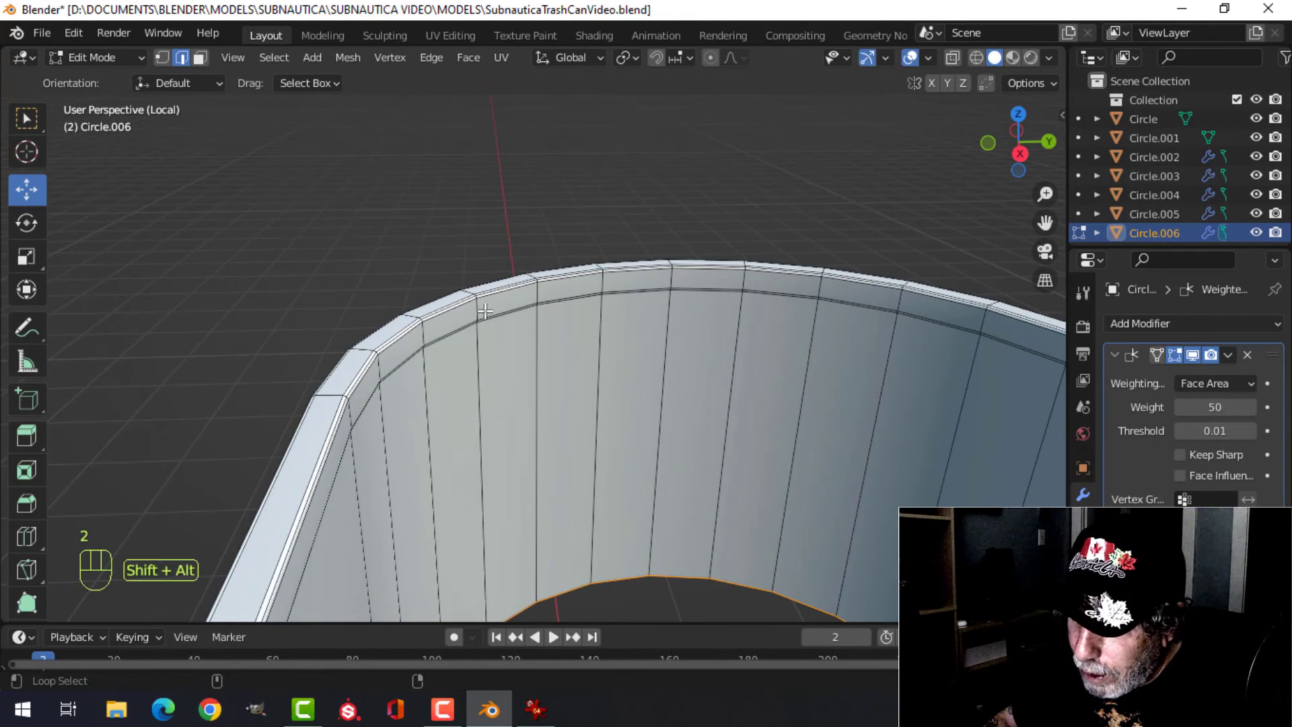
pyautogui.press('x')
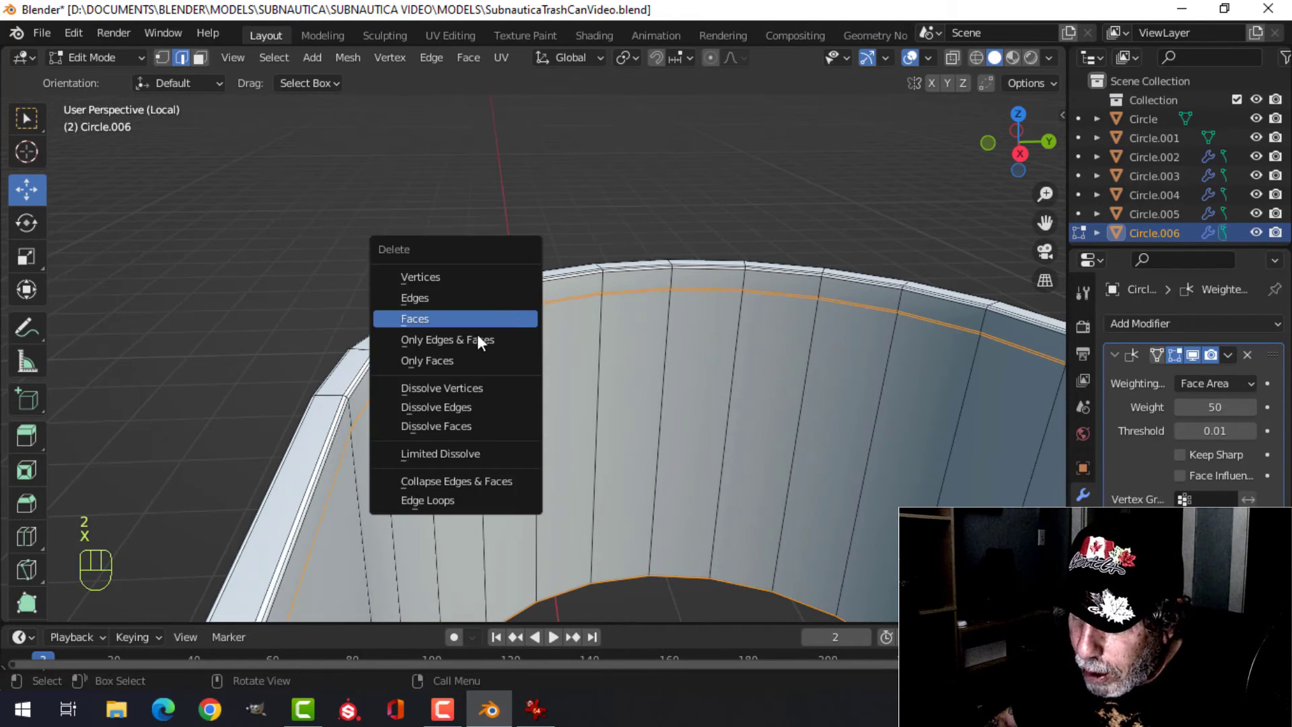
pyautogui.click(462, 406)
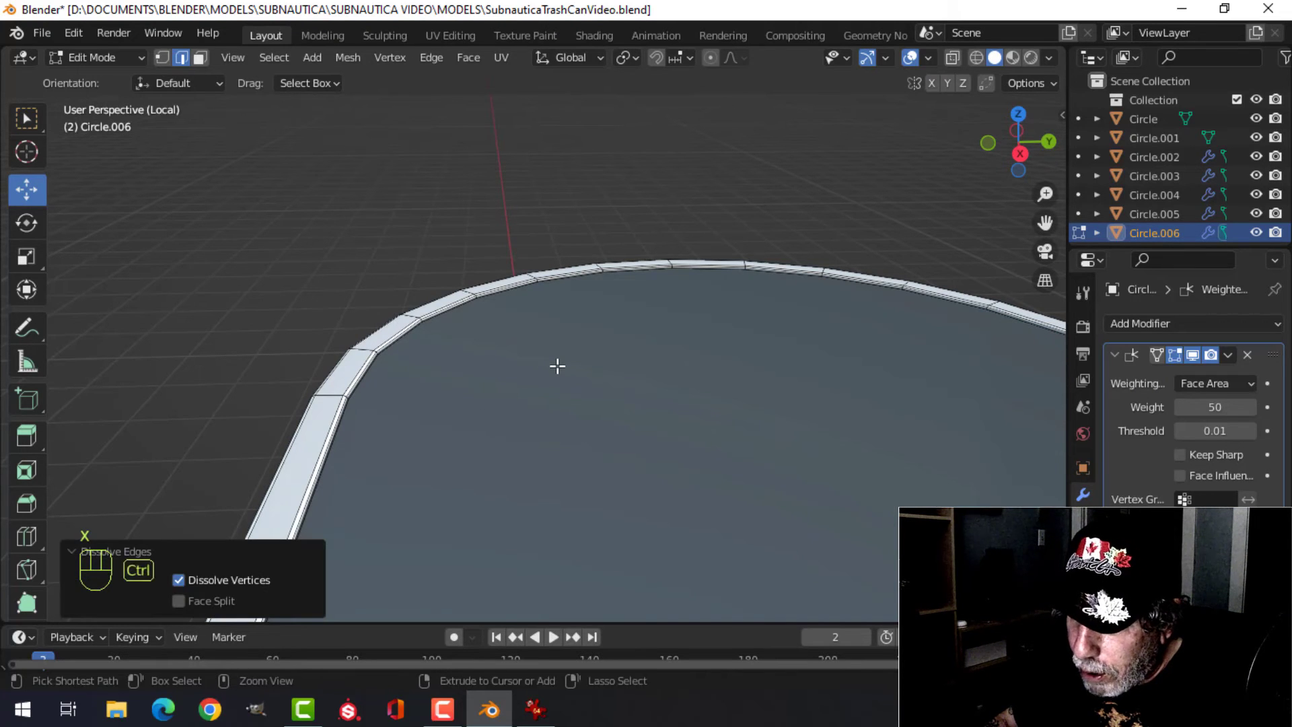
pyautogui.hotkey('ctrl', 'z')
pyautogui.hotkey('alt', 'a')
# Step: Remove the extra edge loops just below the rim's inner top edge, return to Object Mode and leave local view
pyautogui.moveTo(558, 366); pyautogui.dragTo(673, 366, button='middle')
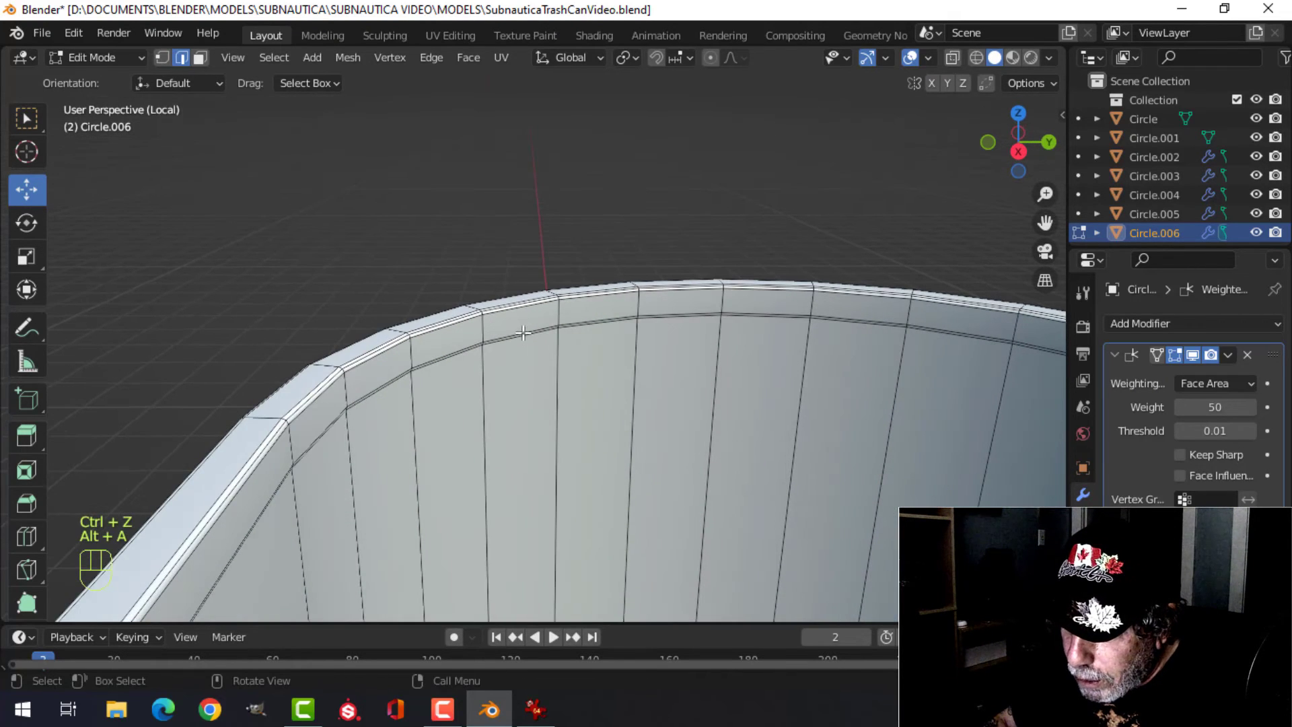
pyautogui.press('x')
pyautogui.click(496, 336)
pyautogui.press('Tab')
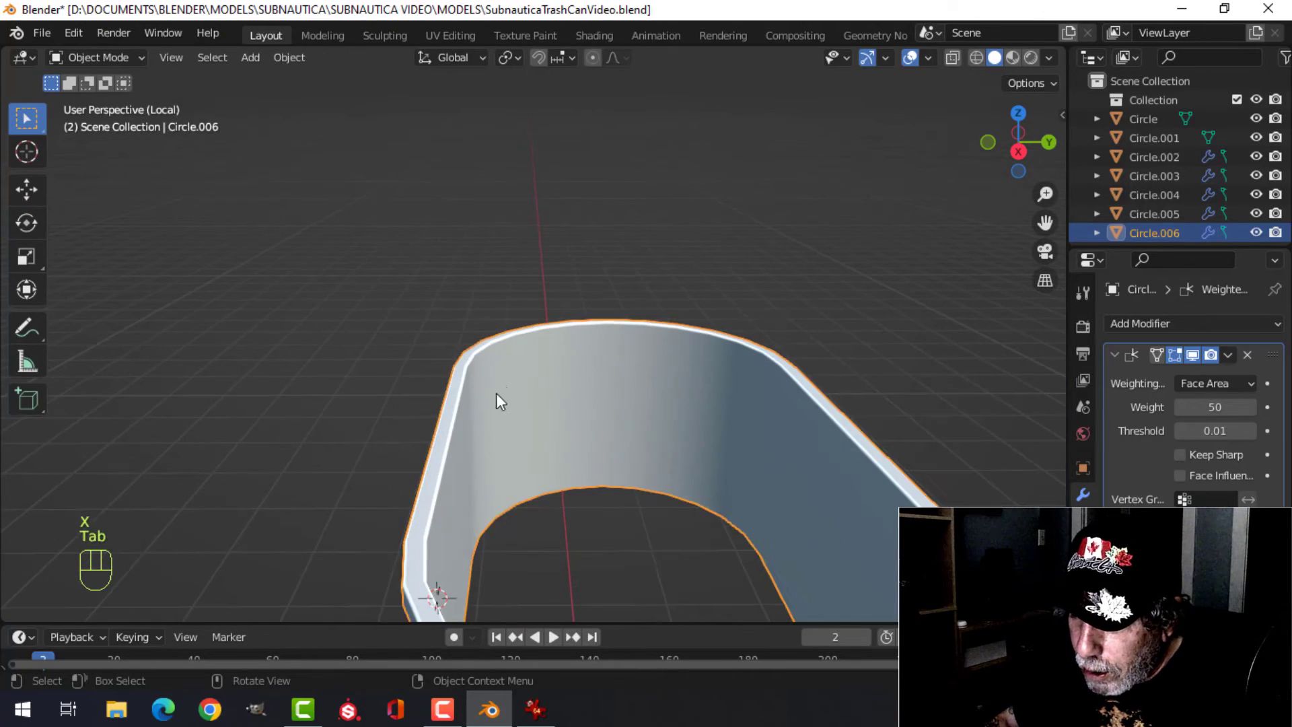
pyautogui.hotkey('alt', 'a')
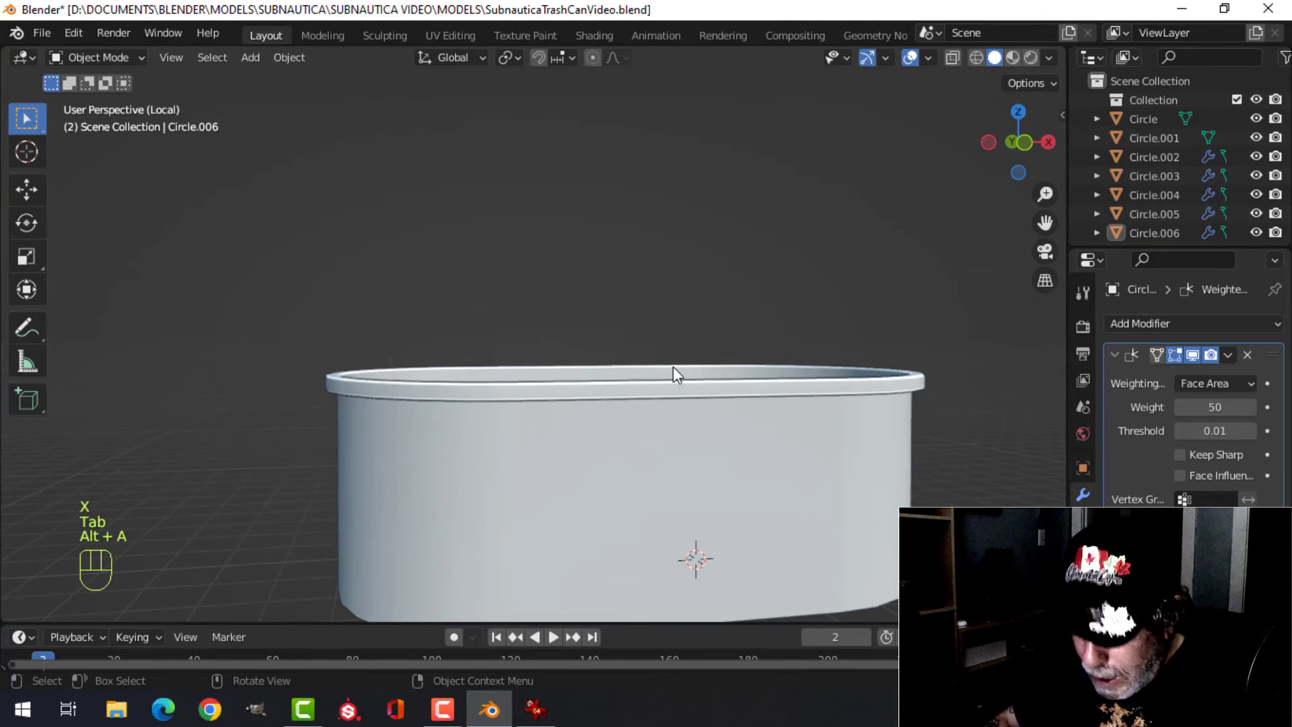
pyautogui.press('/')
# Step: Hide the extended rim object to inspect the can body behind it, and reveal it again
pyautogui.scroll(-2, 579, 366)
pyautogui.keyDown('shift'); pyautogui.moveTo(542, 361); pyautogui.dragTo(549, 314, button='middle'); pyautogui.keyUp('shift')
pyautogui.moveTo(539, 230); pyautogui.dragTo(576, 308, button='middle')
pyautogui.scroll(-1, 557, 290)
pyautogui.scroll(2, 535, 336)
pyautogui.click(577, 309)
pyautogui.press('h')
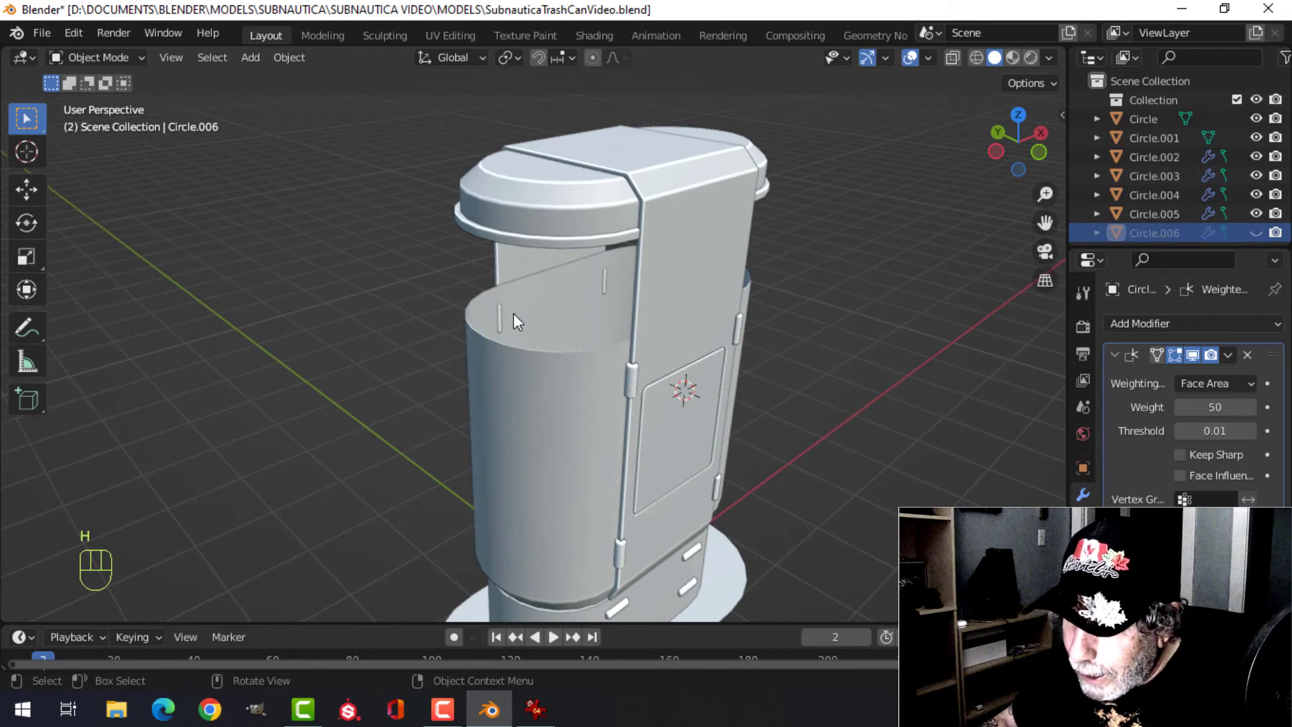
pyautogui.hotkey('alt', 'h')
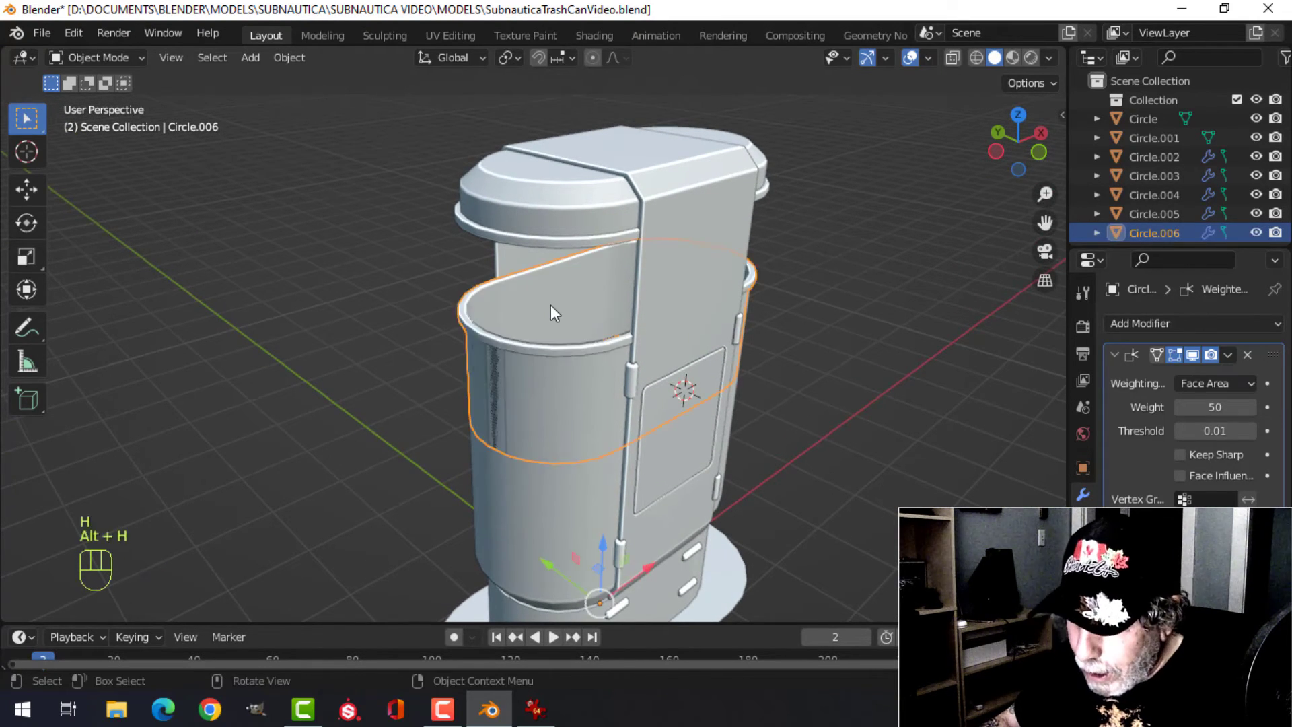
pyautogui.hotkey('alt', 'a')
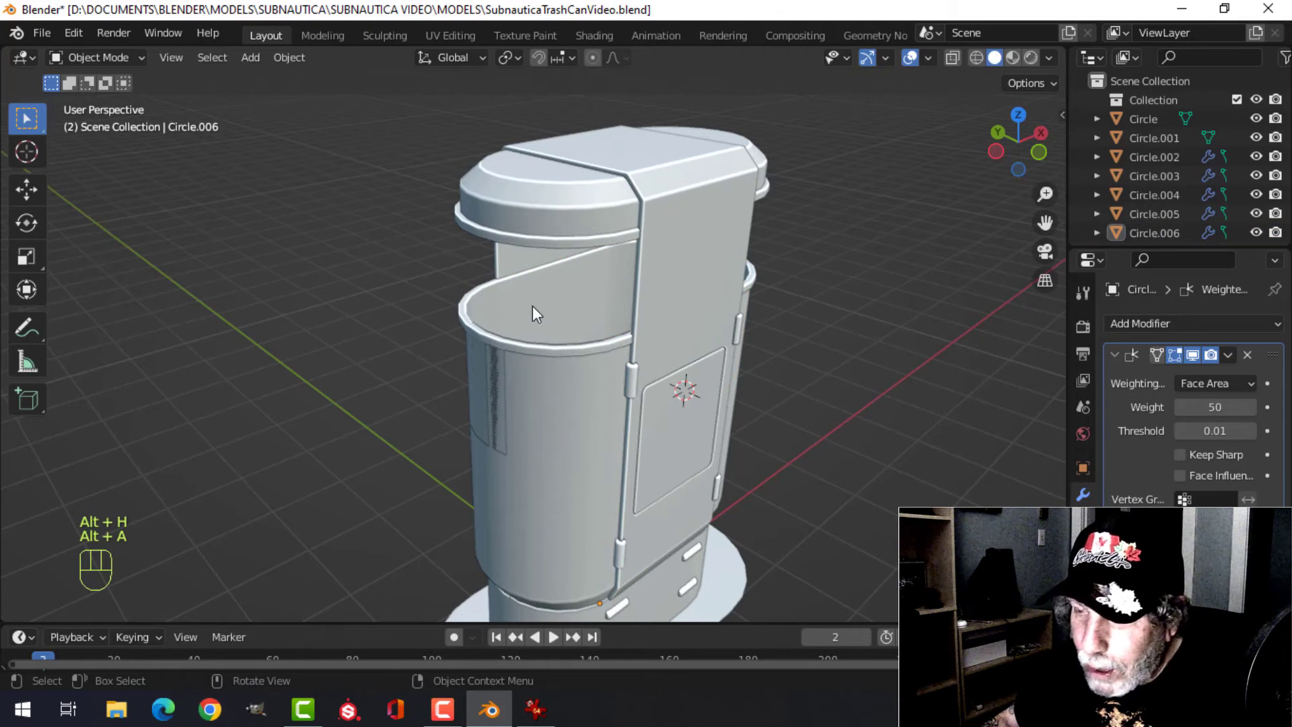
# Step: Scale the whole extended rim mesh uniformly to 0.984 so its wall fits inside the can body
pyautogui.click(579, 309)
pyautogui.press('Tab')
pyautogui.press('a')
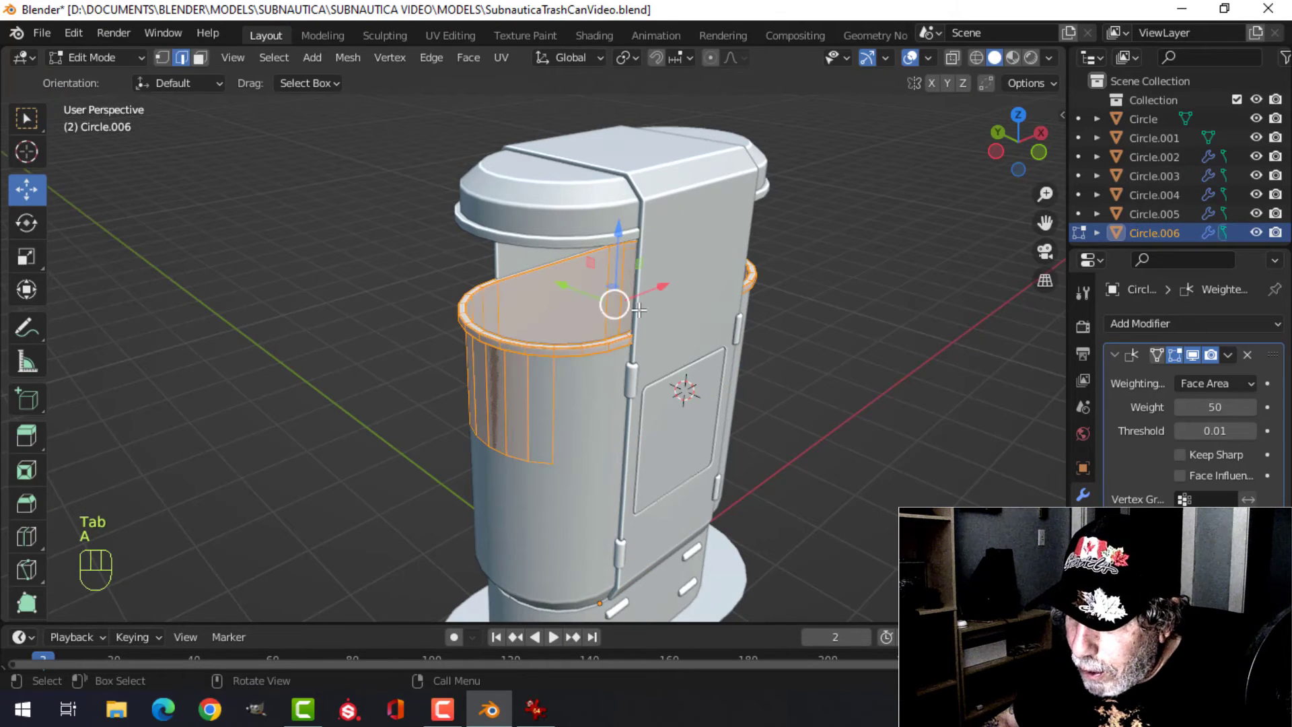
pyautogui.press('s')
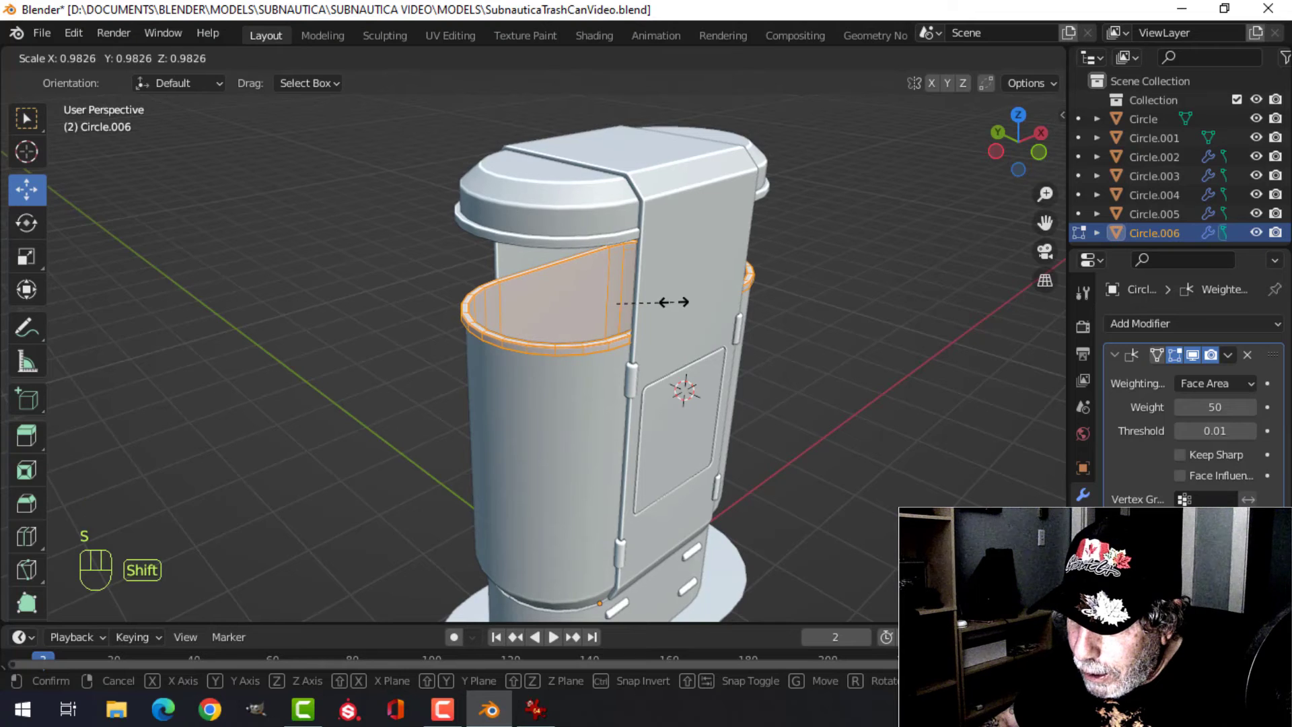
pyautogui.click(674, 302)
pyautogui.moveTo(619, 334); pyautogui.dragTo(594, 326, button='middle')
# Step: In front wireframe view, box-select the lower edge of the rim's wall and move it -1.4089 m along Z
pyautogui.press('KP_1')
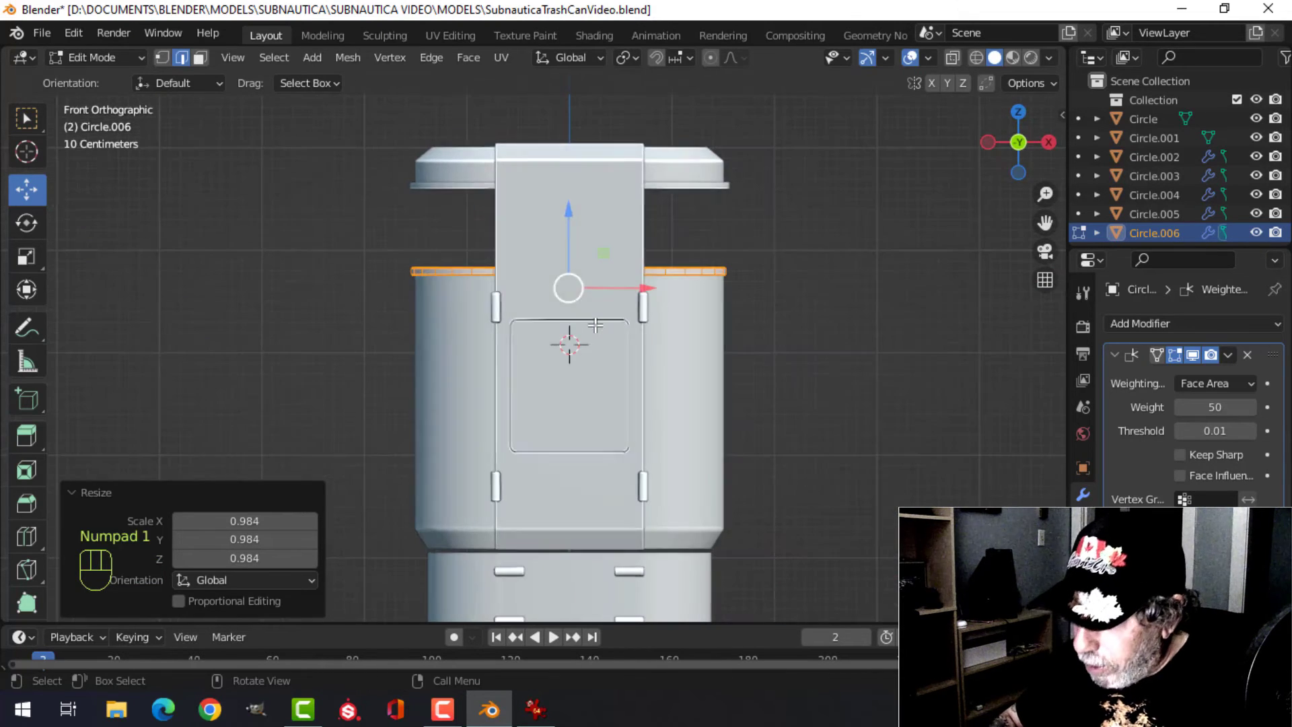
pyautogui.press('z')
pyautogui.click(473, 325)
pyautogui.hotkey('alt', 'a')
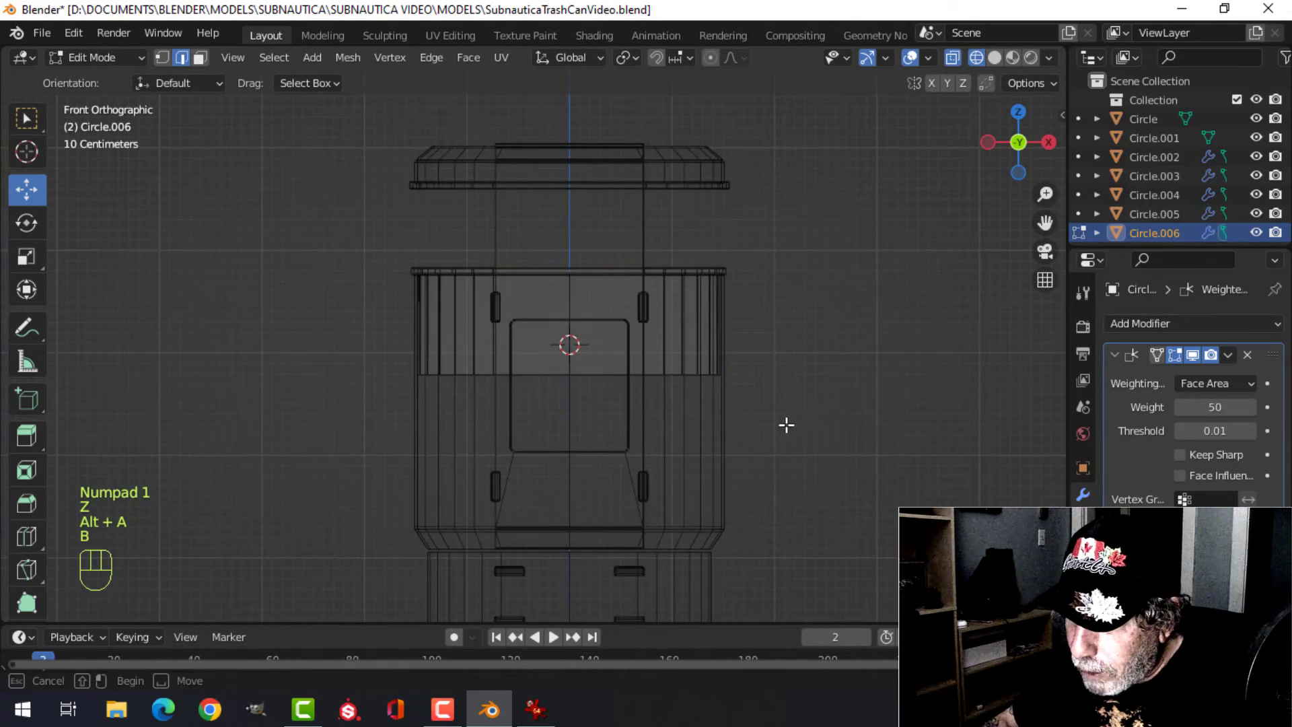
pyautogui.press('b')
pyautogui.moveTo(811, 424); pyautogui.dragTo(291, 342)
pyautogui.press('x')
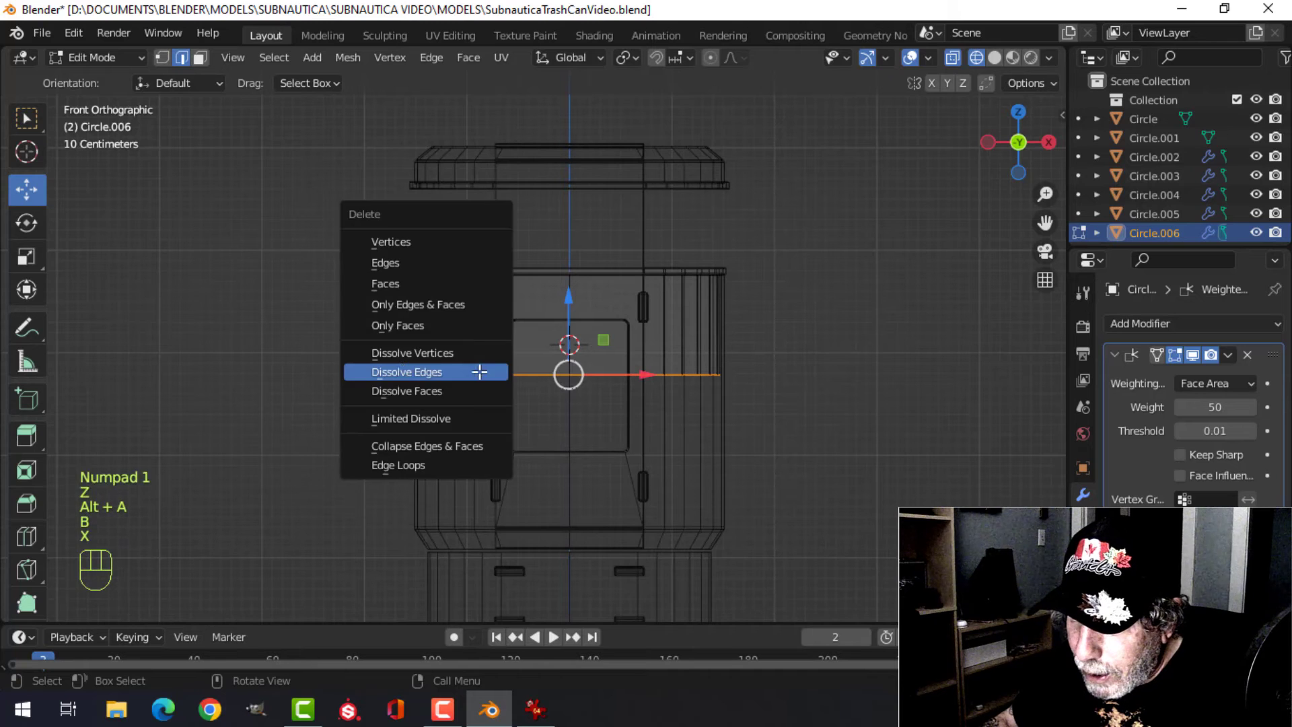
pyautogui.click(397, 284)
pyautogui.press('b')
pyautogui.moveTo(819, 418); pyautogui.dragTo(337, 350)
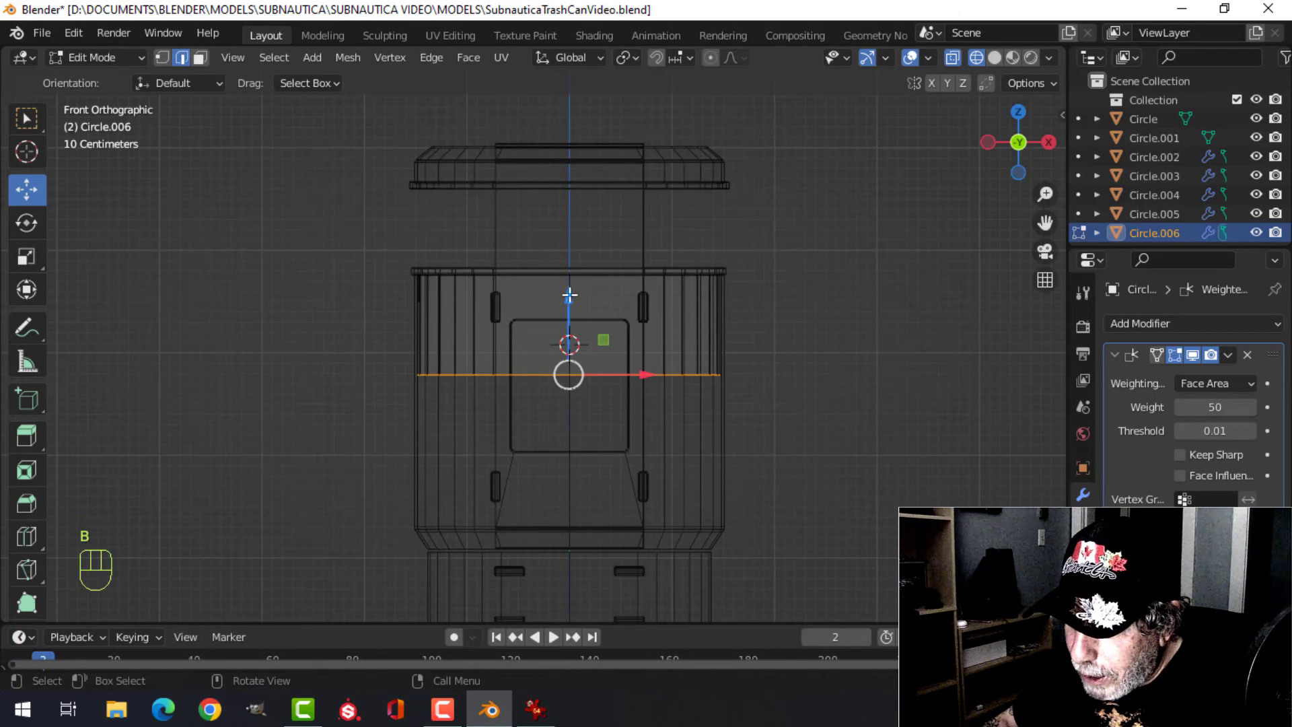
pyautogui.moveTo(569, 294); pyautogui.dragTo(558, 449)
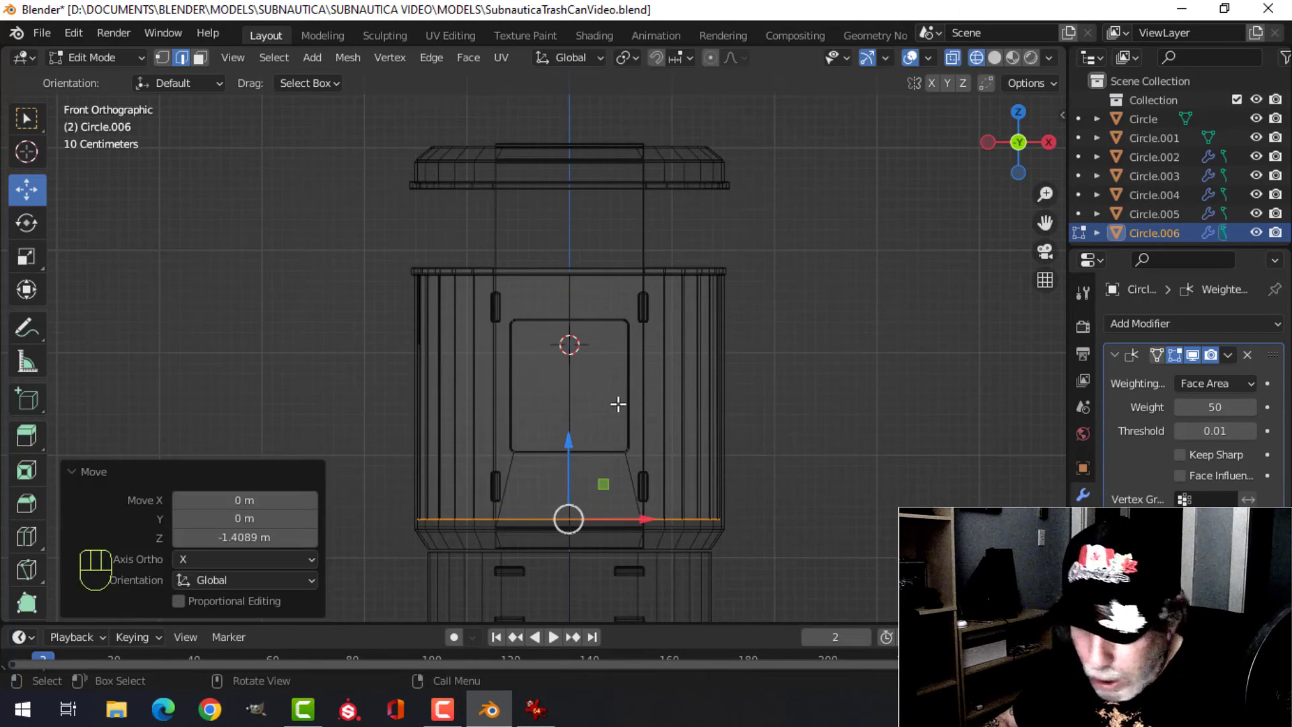
# Step: Return the viewport to solid shading, leave Edit Mode and deselect the rim object
pyautogui.press('z')
pyautogui.click(747, 404)
pyautogui.press('Tab')
pyautogui.scroll(-3, 535, 356)
pyautogui.hotkey('alt', 'a')
pyautogui.moveTo(536, 357); pyautogui.dragTo(605, 386, button='middle')
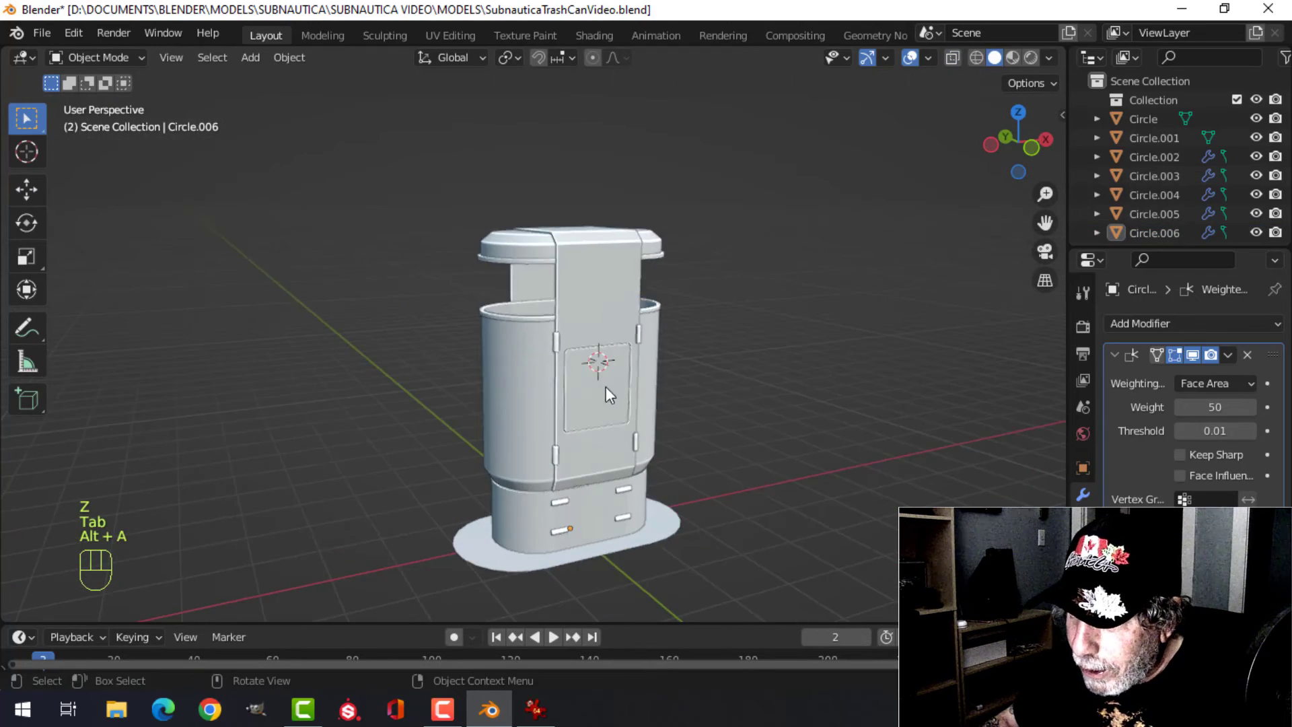
# Step: Apply level 1 subdivision smoothing to the extended rim object
pyautogui.scroll(4, 499, 325)
pyautogui.keyDown('shift'); pyautogui.moveTo(499, 324); pyautogui.dragTo(481, 387, button='middle'); pyautogui.keyUp('shift')
pyautogui.moveTo(481, 387); pyautogui.dragTo(392, 316, button='middle')
pyautogui.scroll(3, 498, 351)
pyautogui.click(393, 315)
pyautogui.hotkey('ctrl', '1')
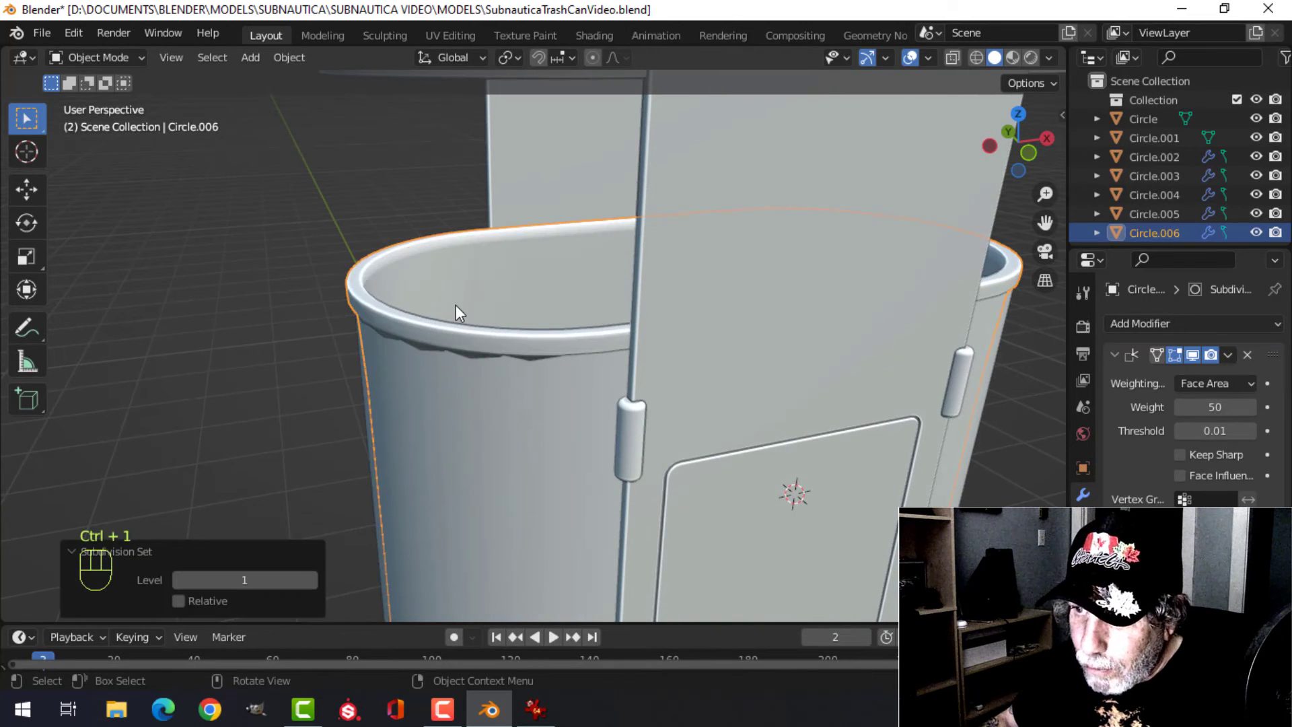
# Step: Scale the whole subdivided rim mesh down slightly to tune its fit on the can body
pyautogui.press('Tab')
pyautogui.press('a')
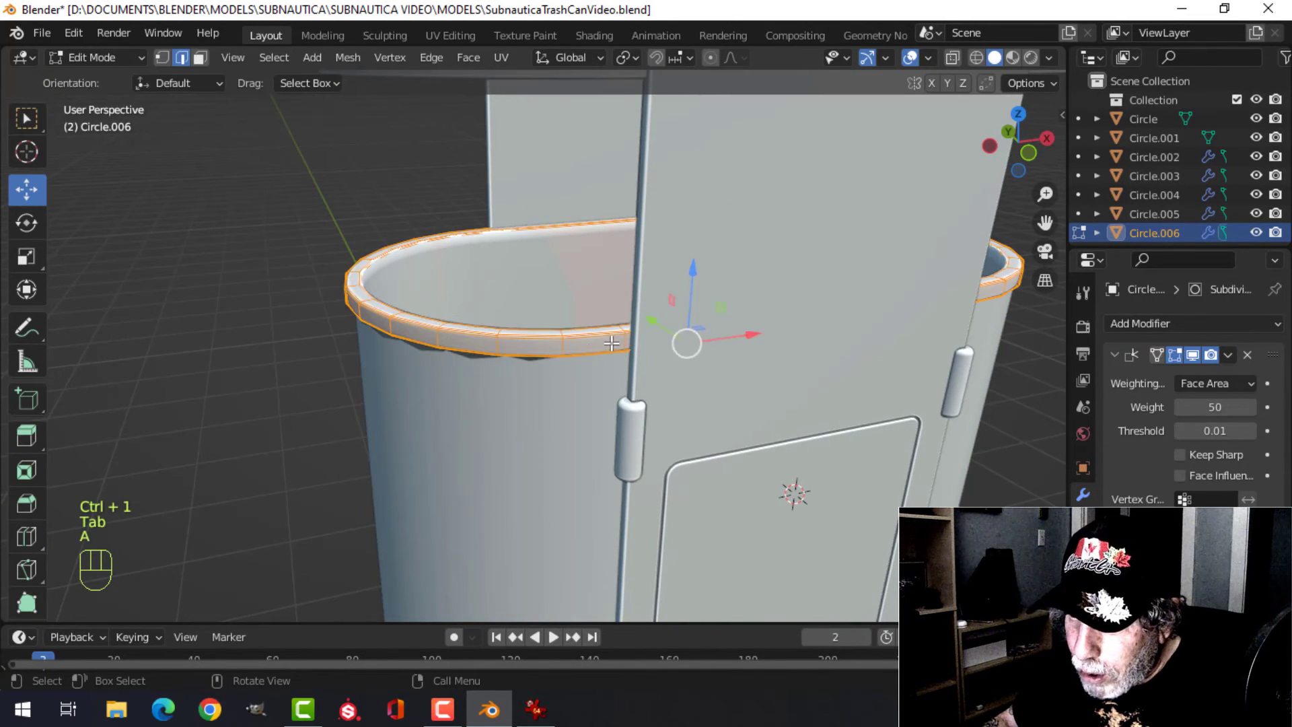
pyautogui.press('s')
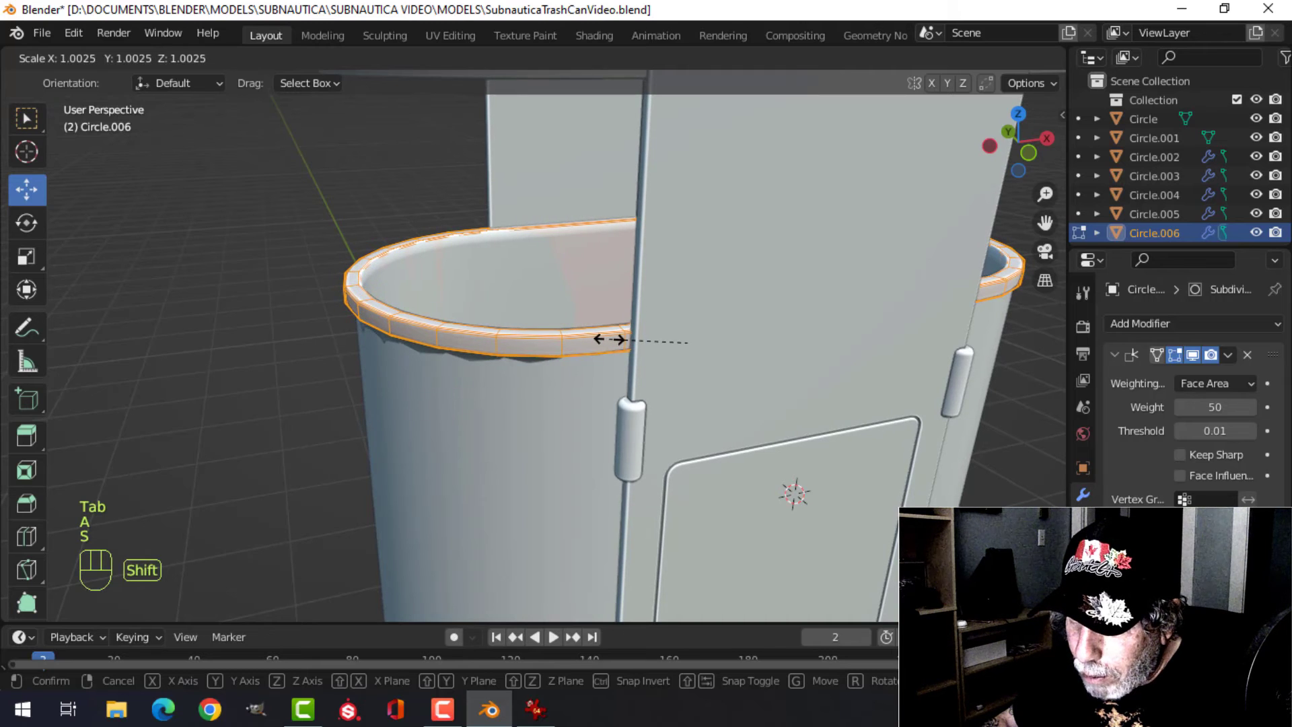
pyautogui.click(616, 341)
pyautogui.hotkey('alt', 'a')
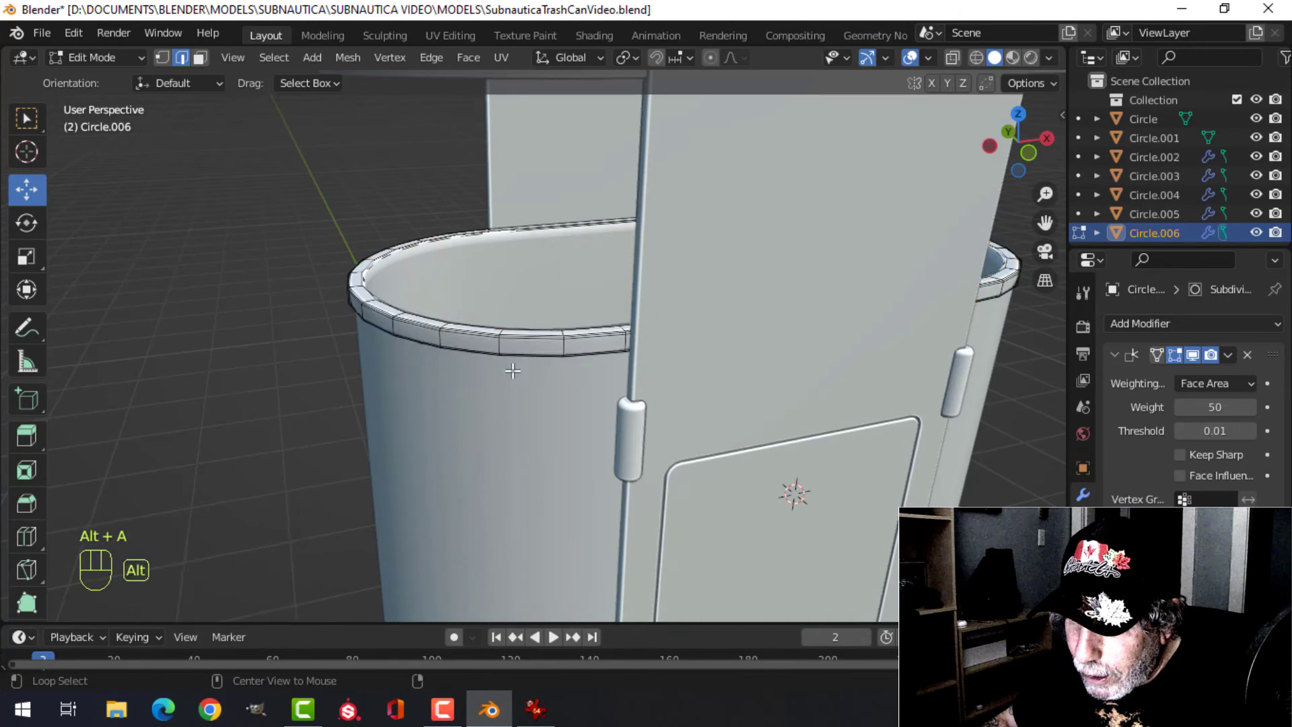
# Step: Fatten the rim's outer face band slightly outward, growing the loop selection by one step first, and return to Object Mode
pyautogui.scroll(4, 513, 368)
pyautogui.press('3')
pyautogui.keyDown('alt'); pyautogui.keyDown('shift'); pyautogui.click(453, 345); pyautogui.keyUp('shift'); pyautogui.keyUp('alt')
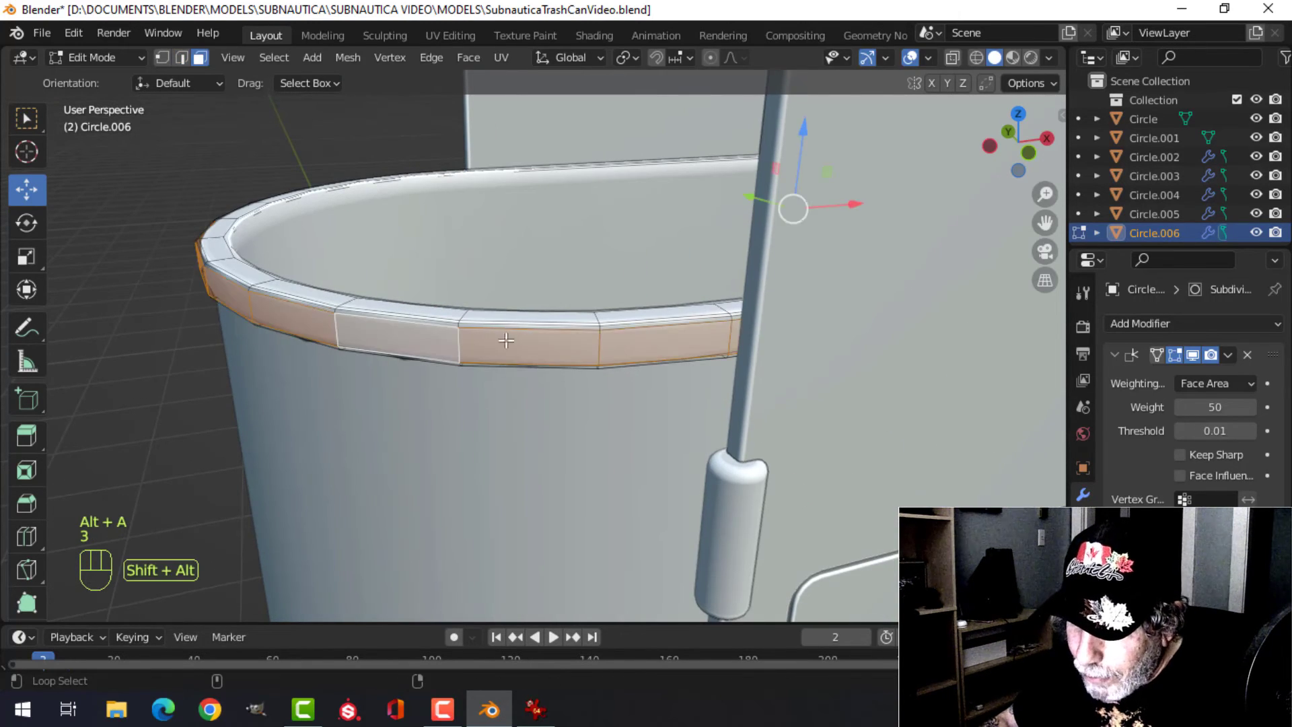
pyautogui.press('ctrl+KP_Add')
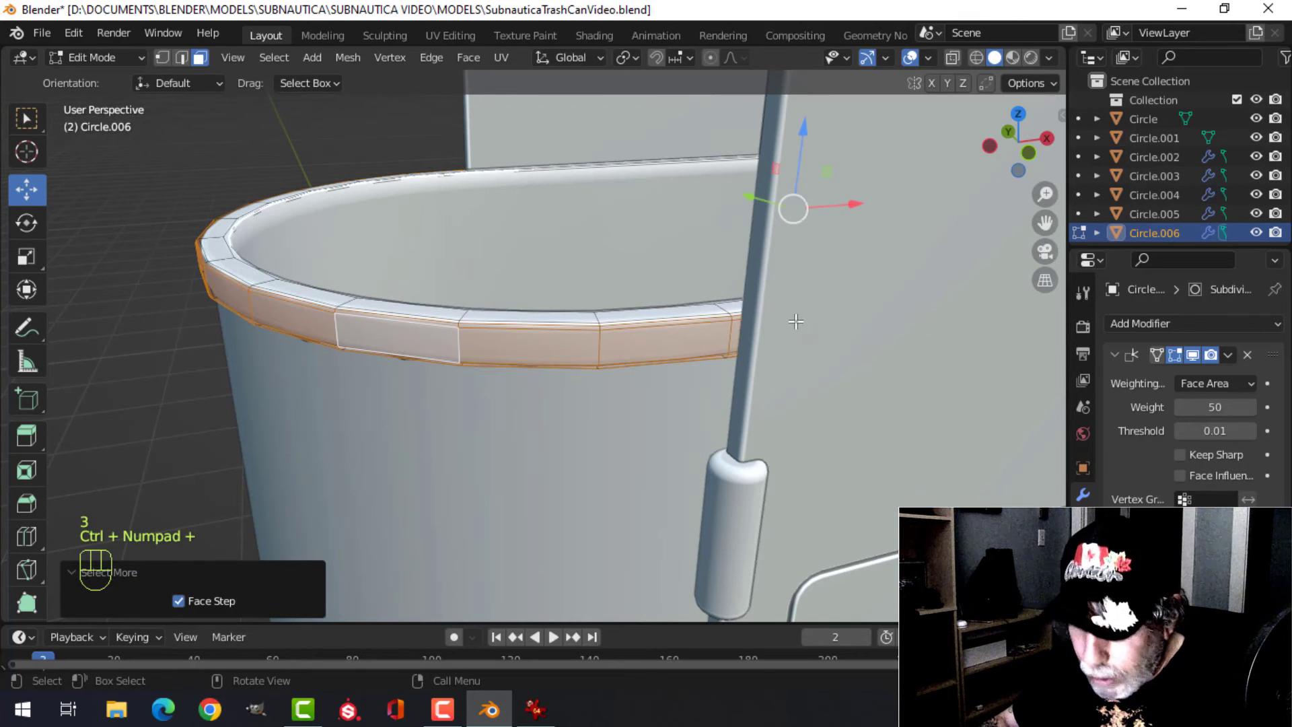
pyautogui.hotkey('alt', 's')
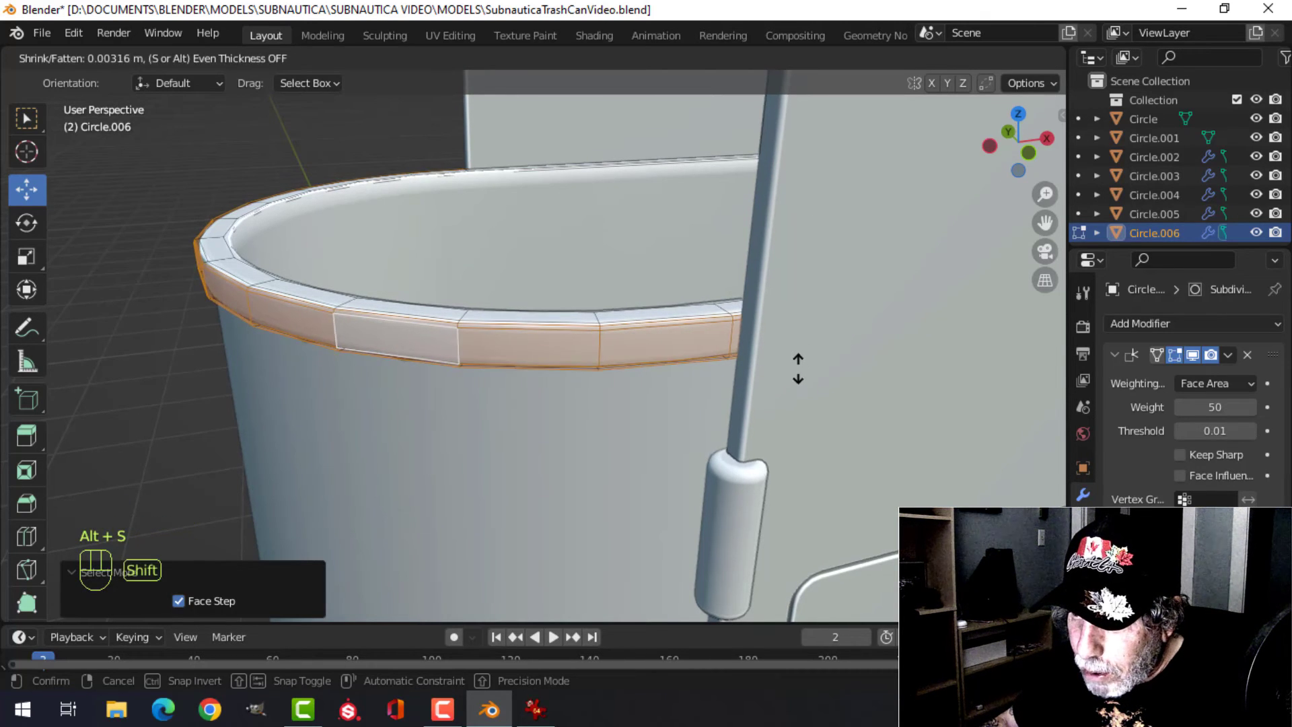
pyautogui.click(796, 356)
pyautogui.press('Tab')
pyautogui.scroll(-6, 620, 386)
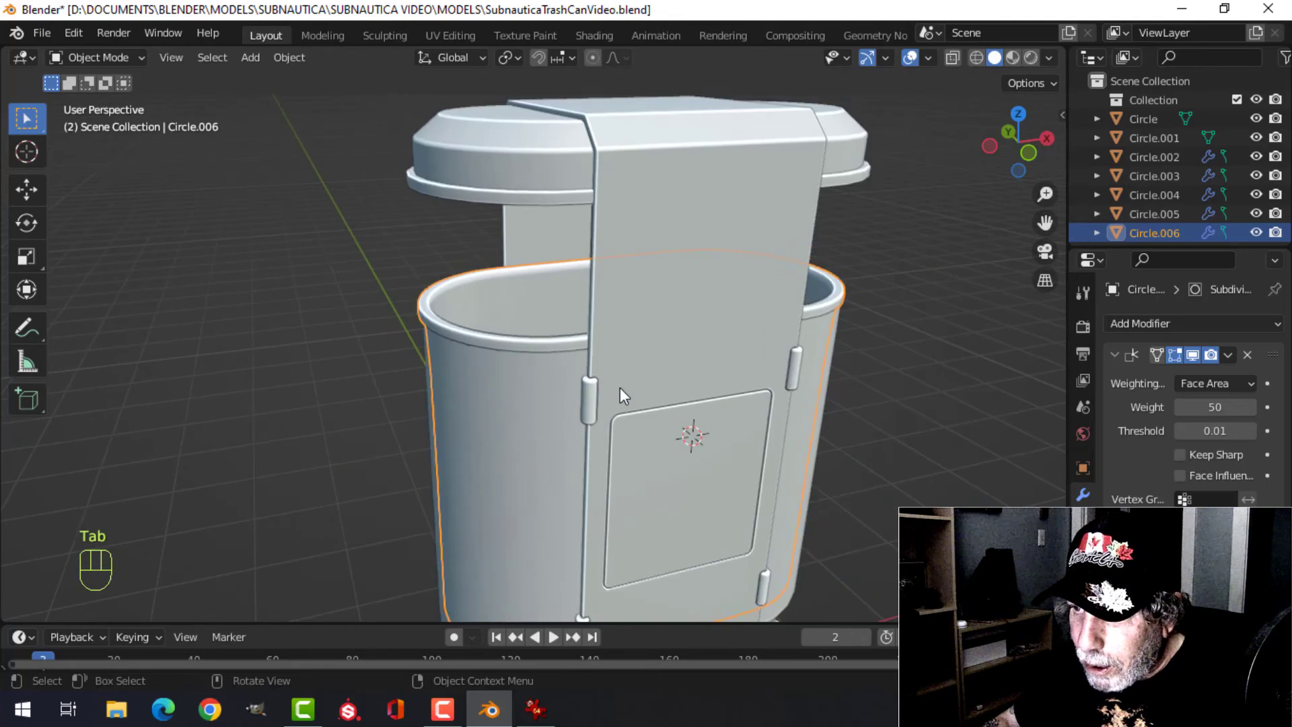
pyautogui.hotkey('alt', 'a')
# Step: Scale the entire rim mesh uniformly to 0.985 and clear the selection
pyautogui.moveTo(620, 386); pyautogui.dragTo(619, 327, button='middle')
pyautogui.press('Tab')
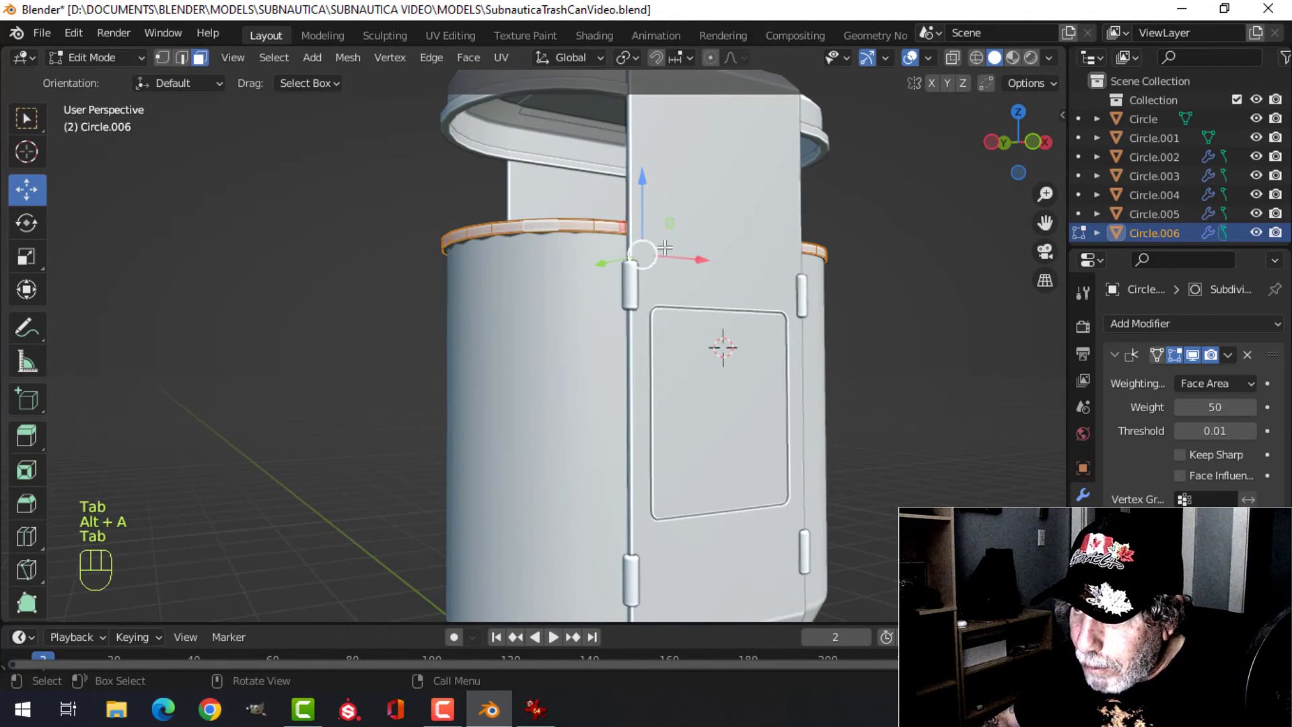
pyautogui.press('s')
pyautogui.click(670, 250)
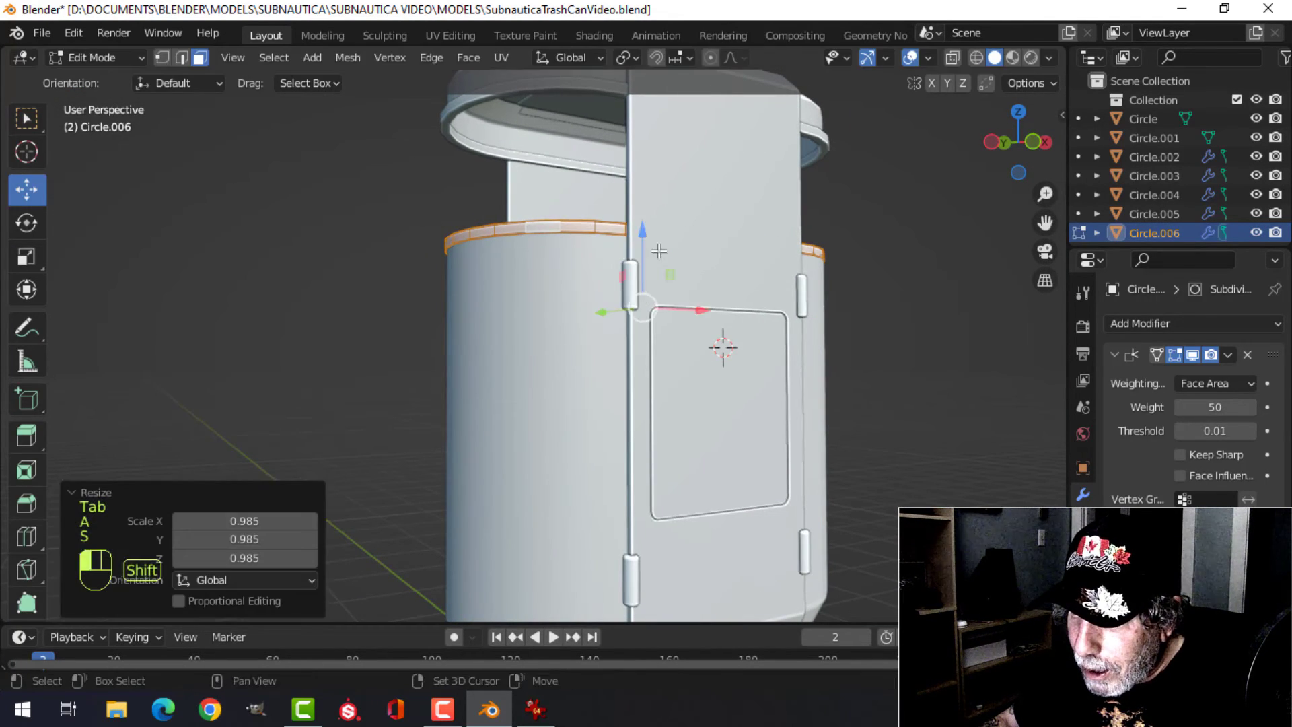
pyautogui.moveTo(554, 312)
pyautogui.mouseDown(button='middle')
pyautogui.moveTo(537, 369)
pyautogui.moveTo(565, 298)
pyautogui.mouseUp(button='middle')
pyautogui.scroll(3, 533, 373)
pyautogui.hotkey('alt', 'a')
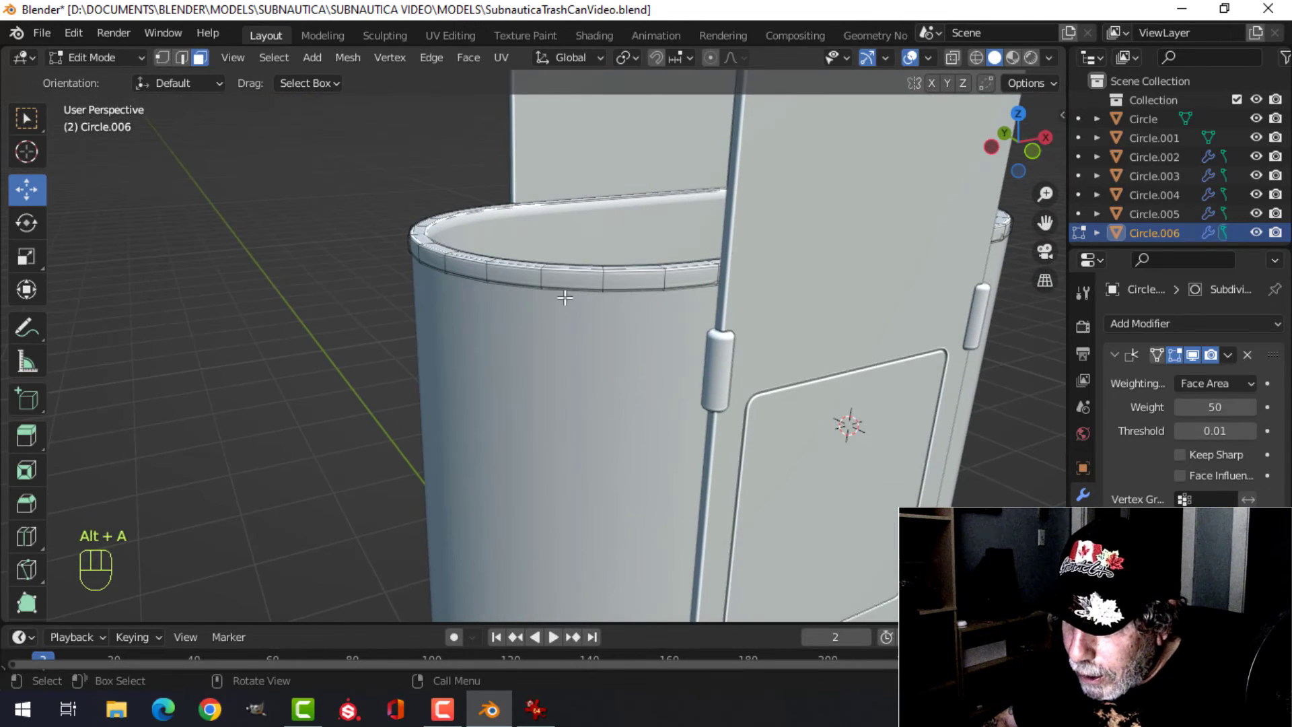
# Step: Fatten the rim's outer face band slightly outward once more, growing the loop selection by one step first, and return to Object Mode
pyautogui.keyDown('alt'); pyautogui.keyDown('shift'); pyautogui.click(539, 279); pyautogui.keyUp('shift'); pyautogui.keyUp('alt')
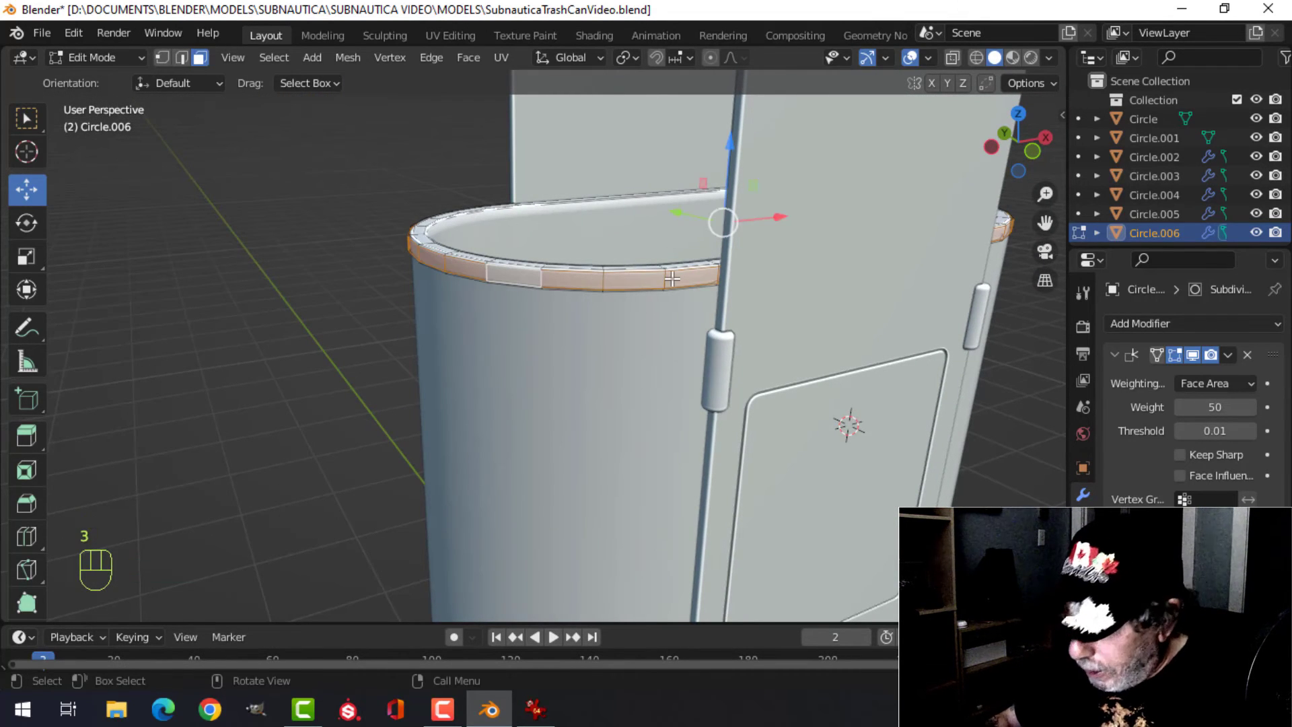
pyautogui.press('ctrl+KP_Add')
pyautogui.hotkey('alt', 's')
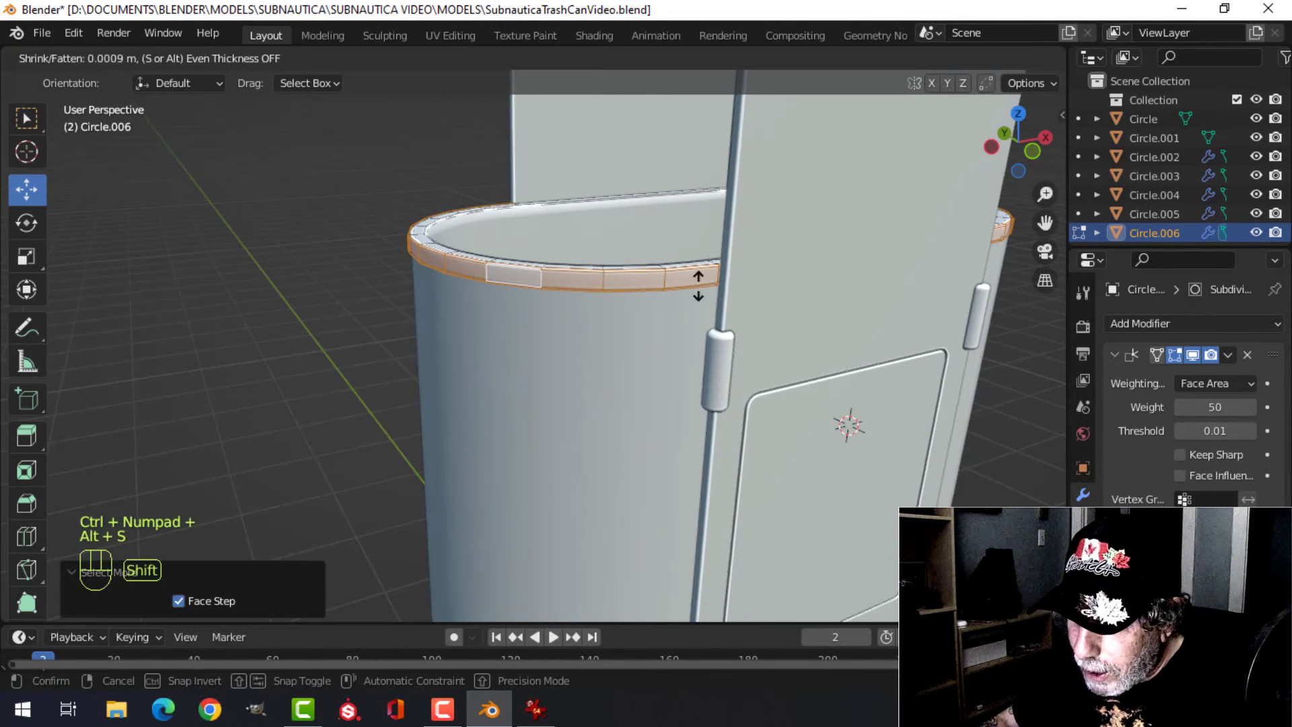
pyautogui.click(699, 270)
pyautogui.press('Tab')
pyautogui.scroll(-4, 556, 315)
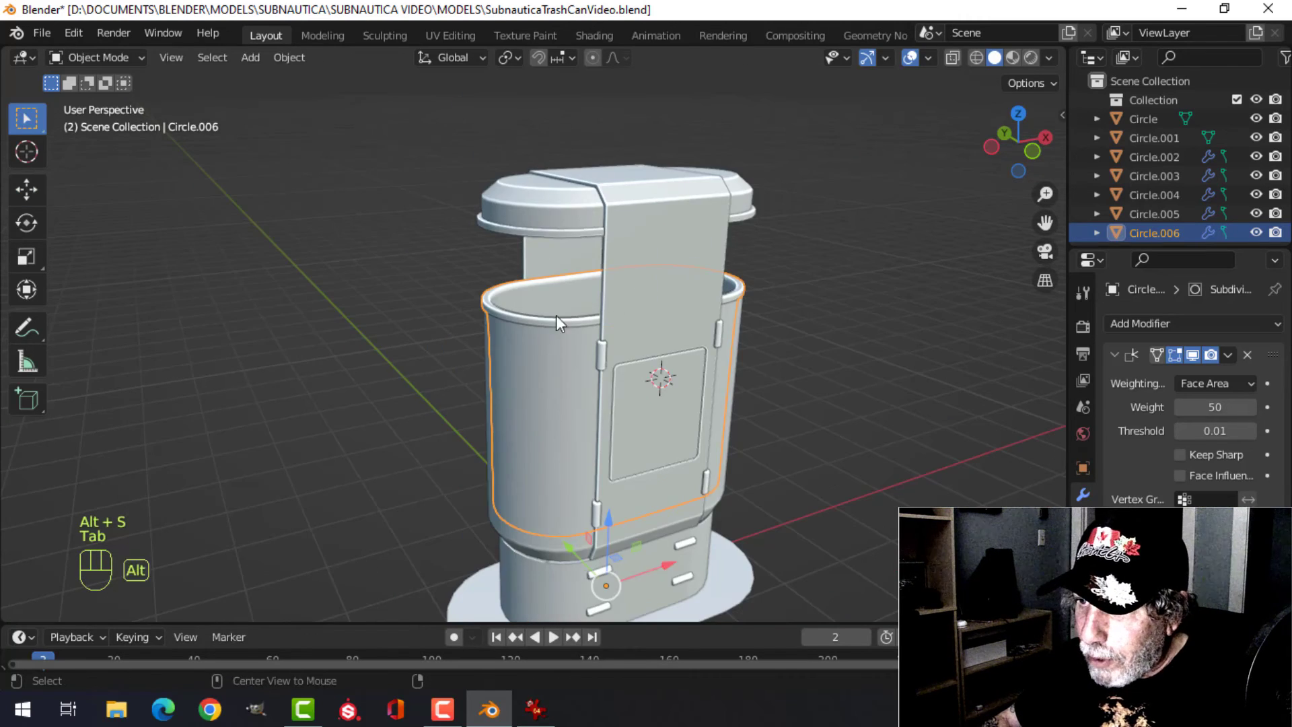
pyautogui.hotkey('alt', 'a')
# Step: Add a supporting edge loop around the rim's inner wall and slide it up close to the top edge
pyautogui.scroll(4, 519, 322)
pyautogui.scroll(-3, 514, 182)
pyautogui.moveTo(532, 221); pyautogui.dragTo(568, 268, button='middle')
pyautogui.scroll(2, 572, 281)
pyautogui.click(558, 303)
pyautogui.press('Tab')
pyautogui.scroll(3, 557, 303)
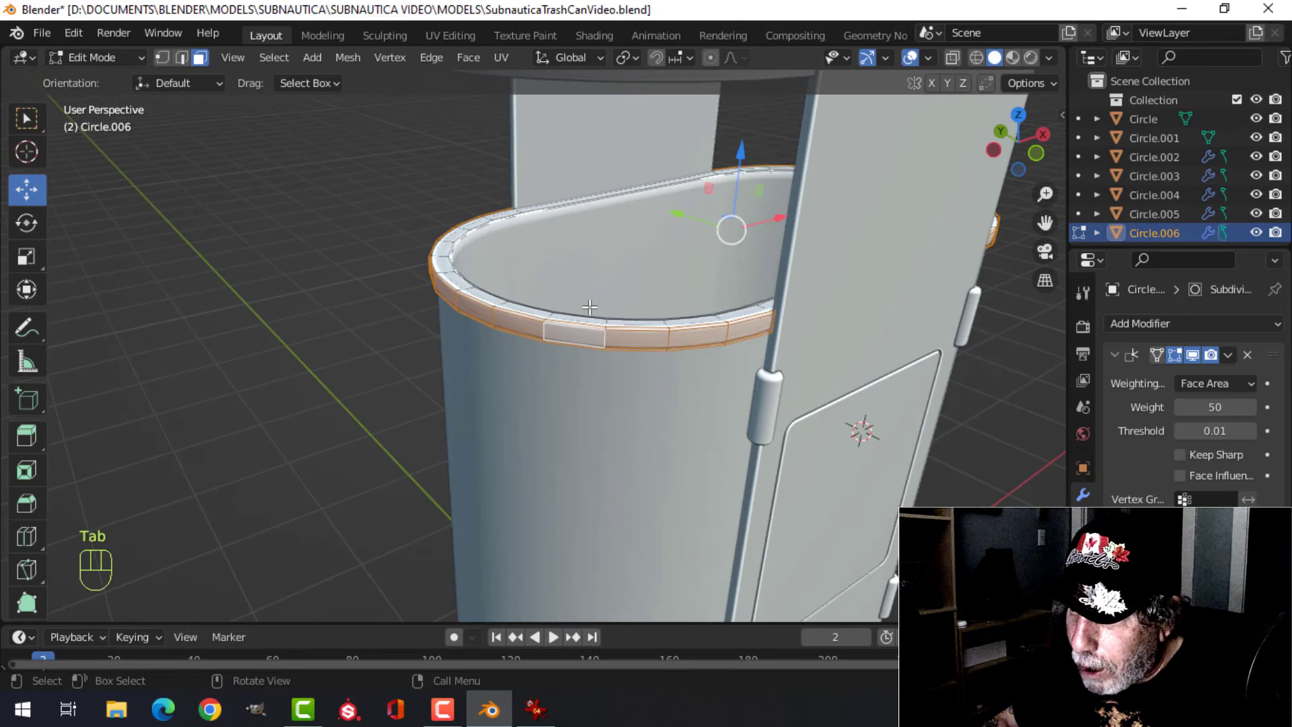
pyautogui.hotkey('alt', 'a')
pyautogui.hotkey('ctrl', 'r')
pyautogui.click(498, 267)
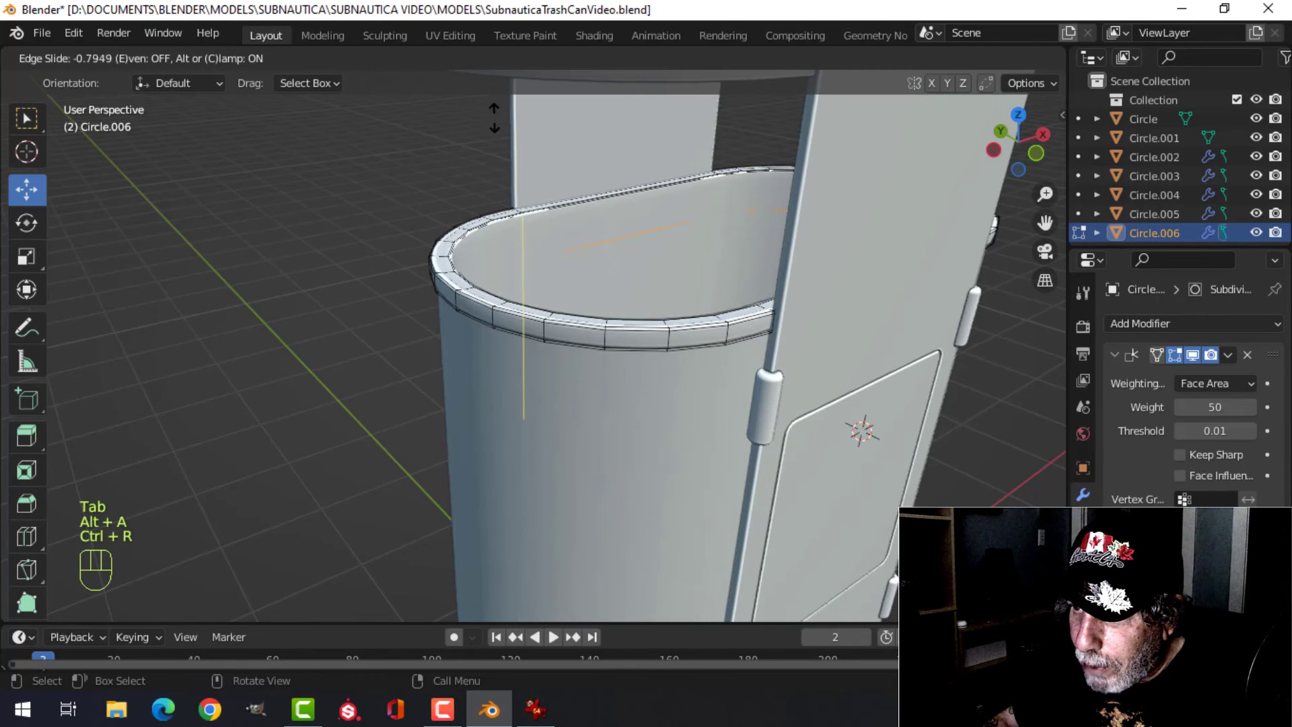
pyautogui.click(488, 90)
pyautogui.press('Tab')
pyautogui.scroll(-4, 568, 176)
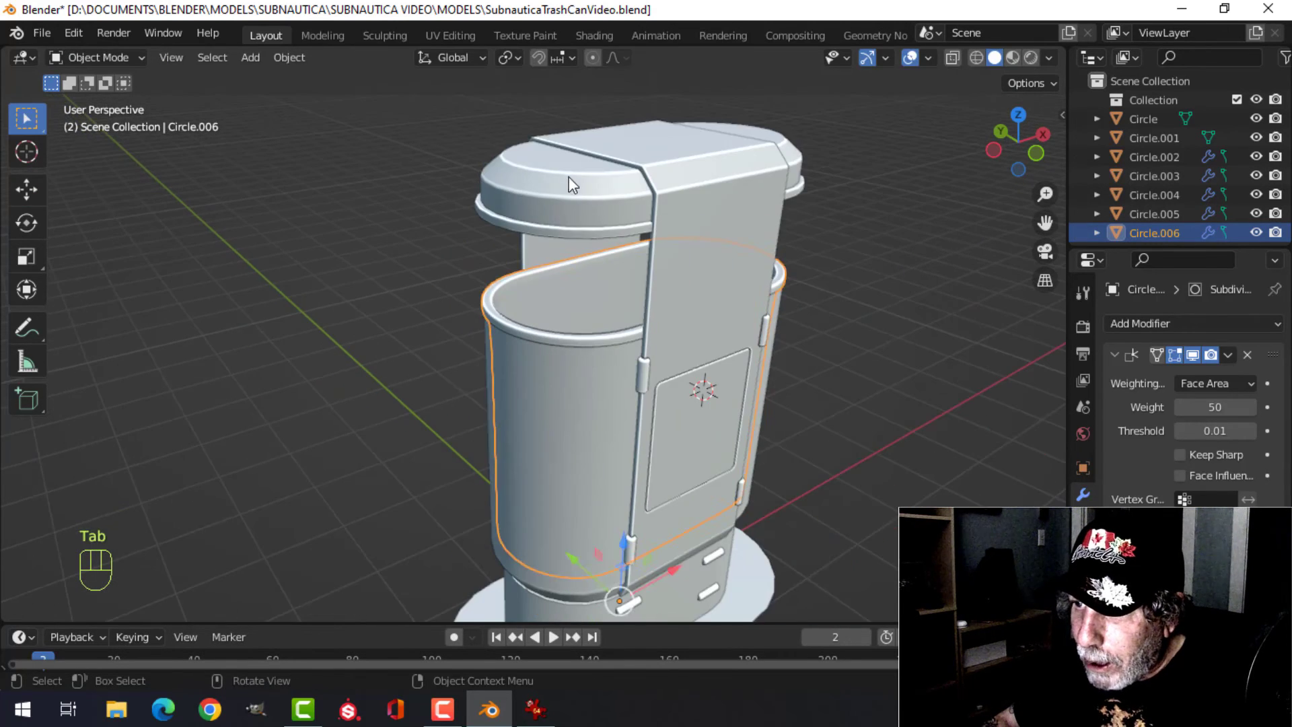
pyautogui.hotkey('alt', 'a')
# Step: Apply level 1 subdivision smoothing to the lid part and clear the selection
pyautogui.moveTo(641, 252)
pyautogui.mouseDown(button='middle')
pyautogui.moveTo(596, 241)
pyautogui.moveTo(619, 206)
pyautogui.moveTo(619, 256)
pyautogui.mouseUp(button='middle')
pyautogui.click(568, 199)
pyautogui.hotkey('ctrl', '1')
pyautogui.hotkey('alt', 'a')
# Step: Duplicate the whole mesh of the lid's lower rim band and move the copy straight down to the base plate
pyautogui.scroll(-1, 595, 241)
pyautogui.click(575, 172)
pyautogui.keyDown('shift'); pyautogui.moveTo(575, 171); pyautogui.dragTo(632, 245, button='middle'); pyautogui.keyUp('shift')
pyautogui.press('Tab')
pyautogui.press('a')
pyautogui.scroll(-2, 631, 245)
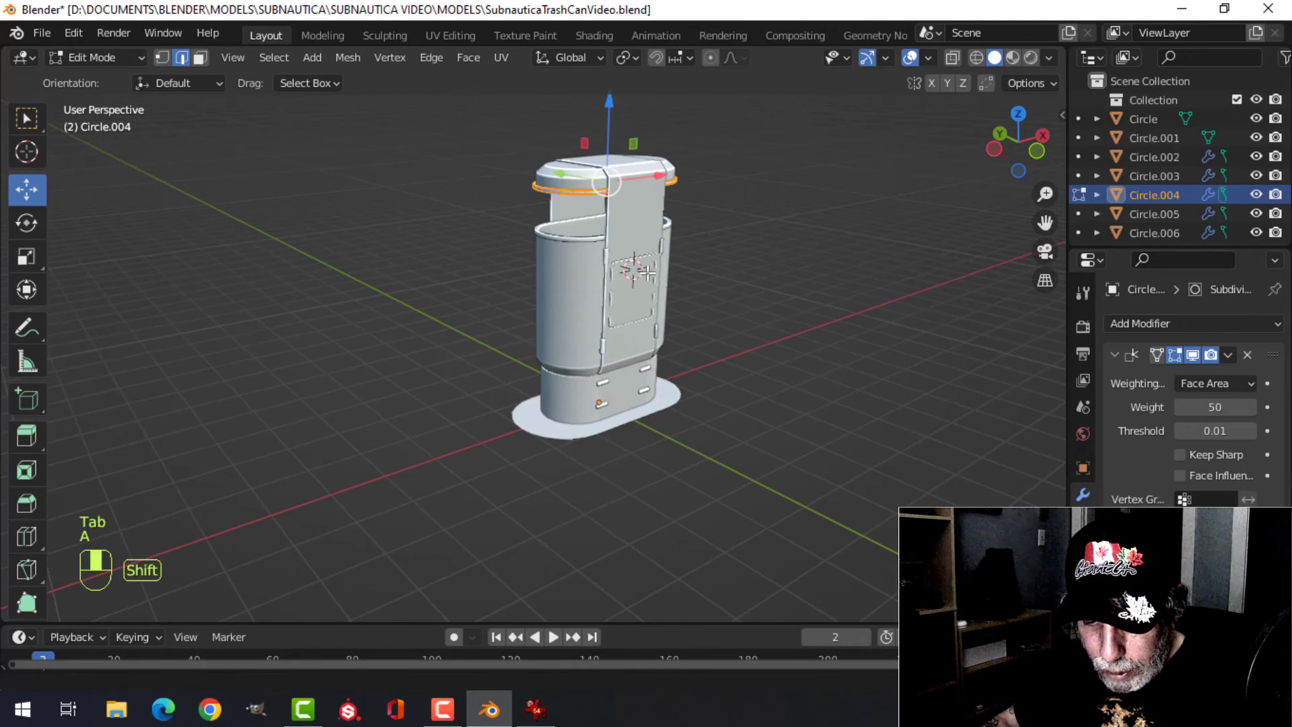
pyautogui.hotkey('shift', 'd')
pyautogui.rightClick(632, 245)
pyautogui.moveTo(609, 109); pyautogui.dragTo(618, 285)
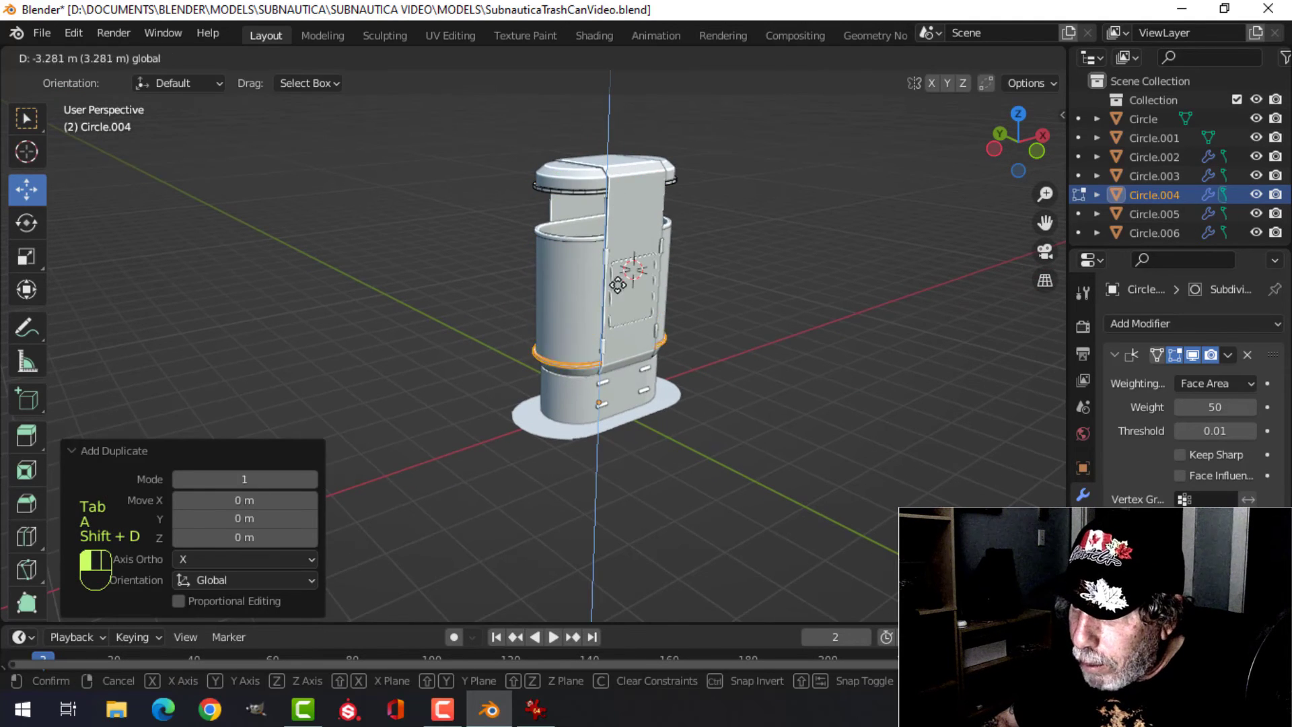
pyautogui.click(609, 329)
pyautogui.press('Tab')
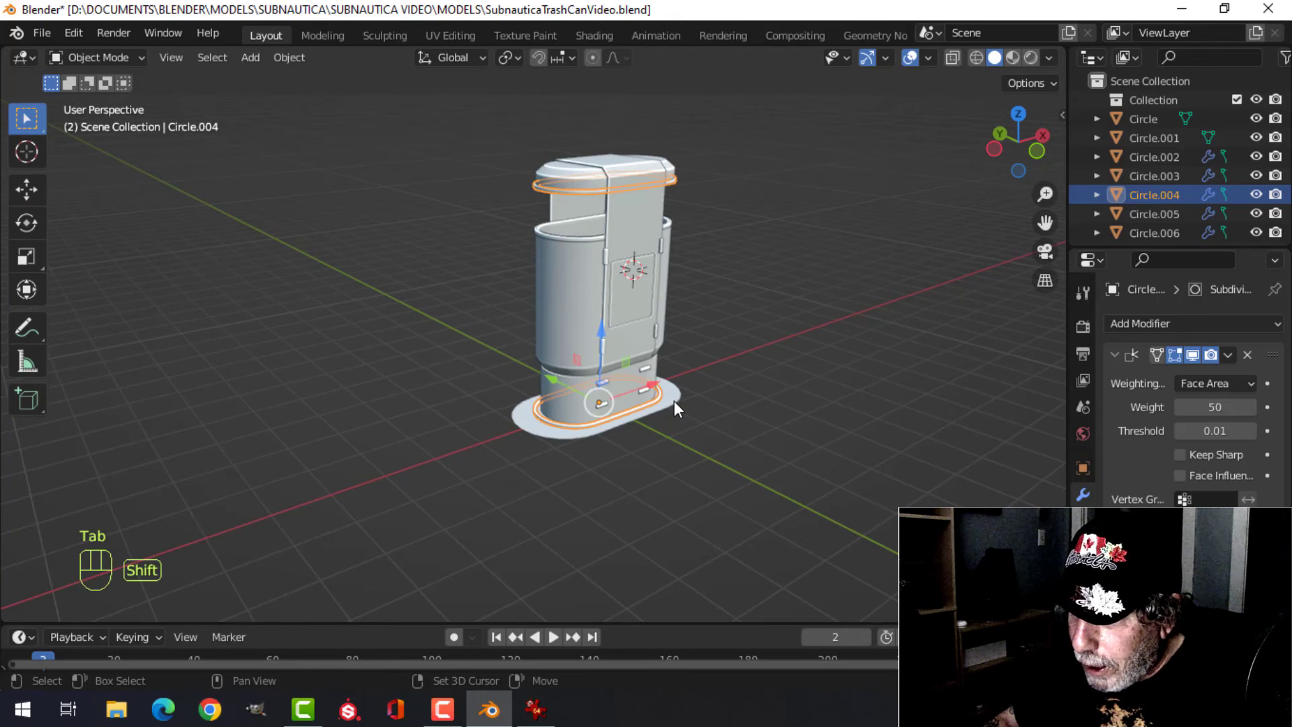
# Step: Separate the duplicated ring at the base from the lid band into its own object
pyautogui.press('Tab')
pyautogui.press('p')
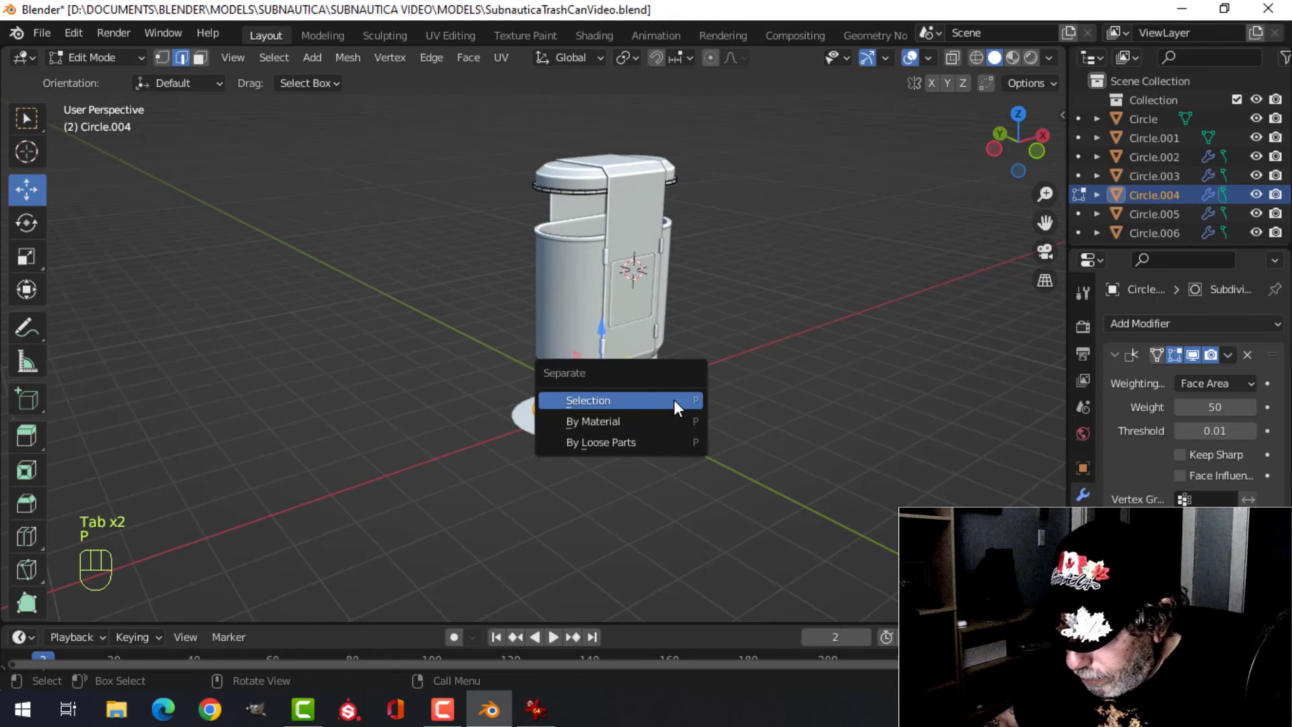
pyautogui.click(673, 400)
pyautogui.press('Tab')
pyautogui.hotkey('alt', 'a')
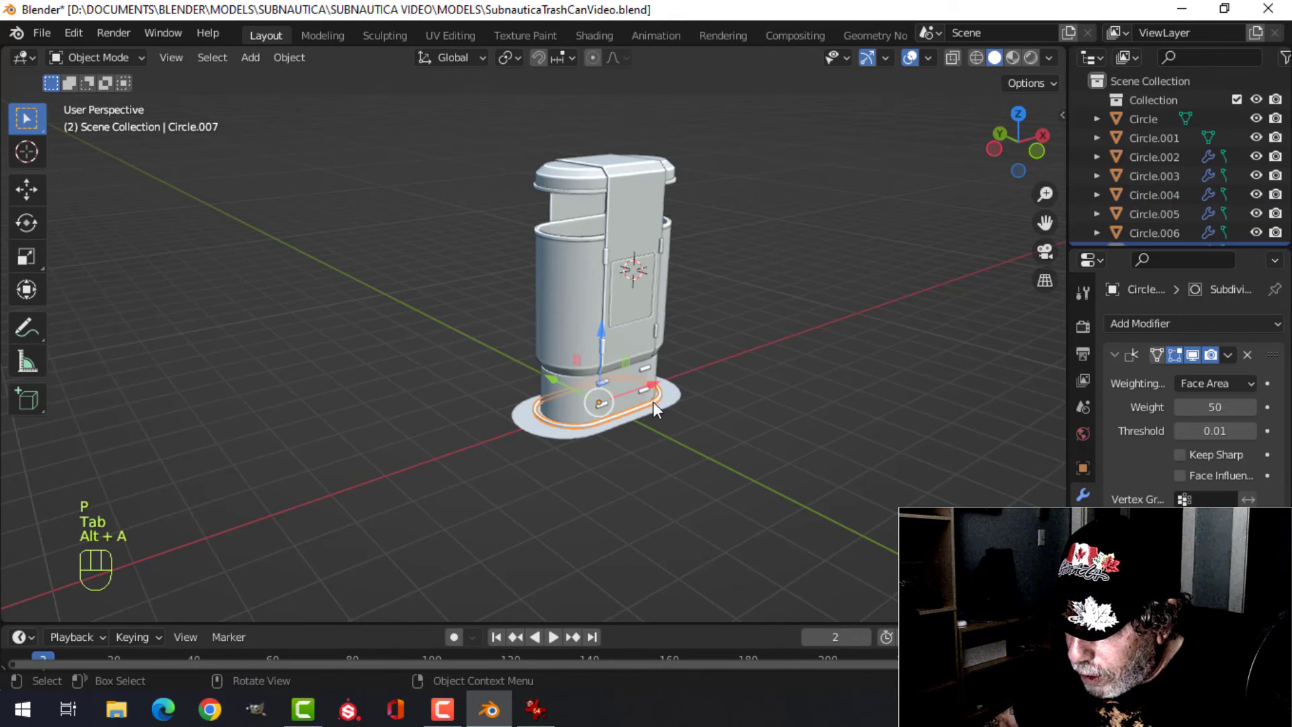
# Step: Isolate the ring with the base plate and, in top view, scale the ring mesh to 1.318 to fit the plate's outline
pyautogui.keyDown('shift'); pyautogui.click(676, 394); pyautogui.keyUp('shift')
pyautogui.press('KP_Divide')
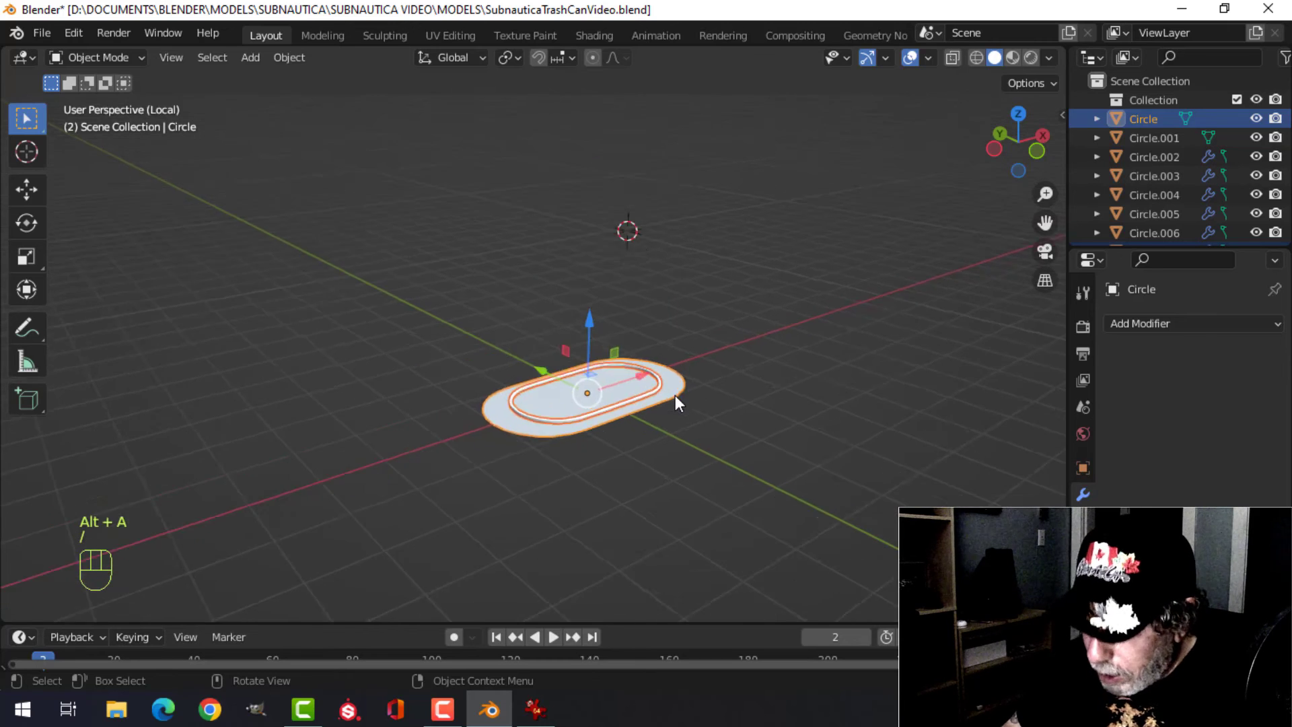
pyautogui.press('KP_7')
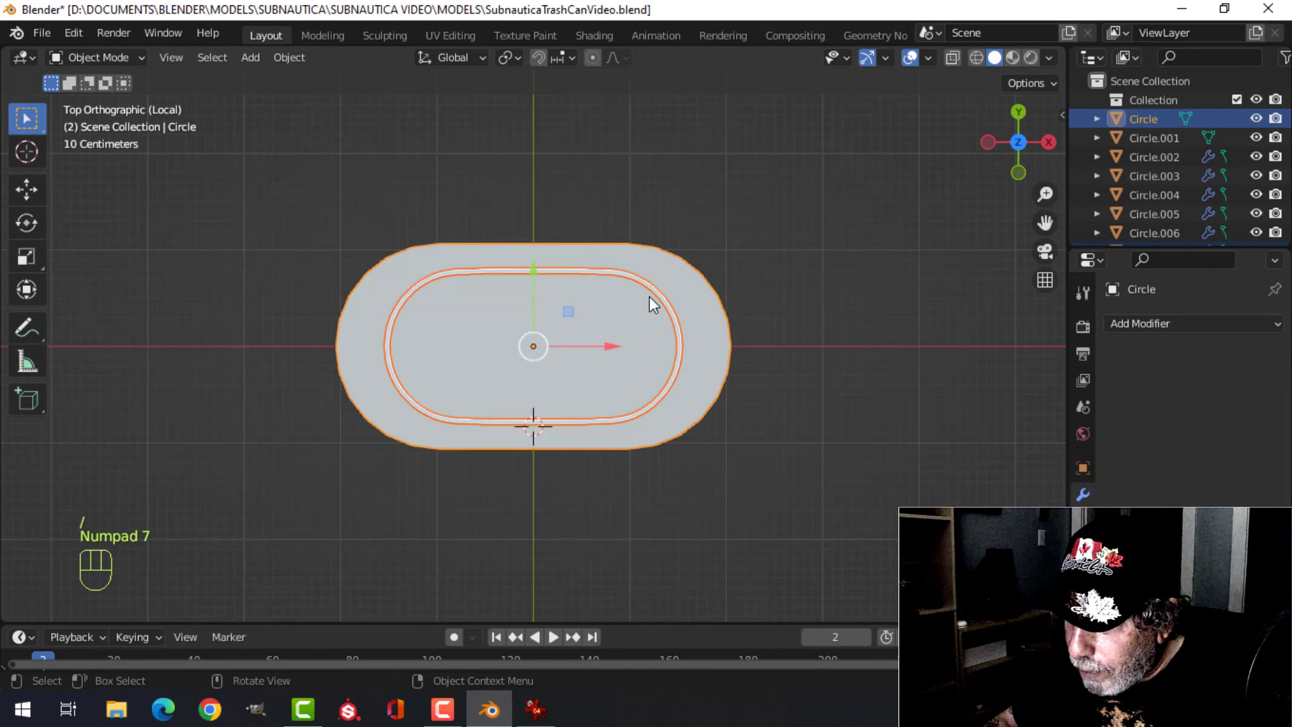
pyautogui.click(675, 303)
pyautogui.press('Tab')
pyautogui.press('a')
pyautogui.press('s')
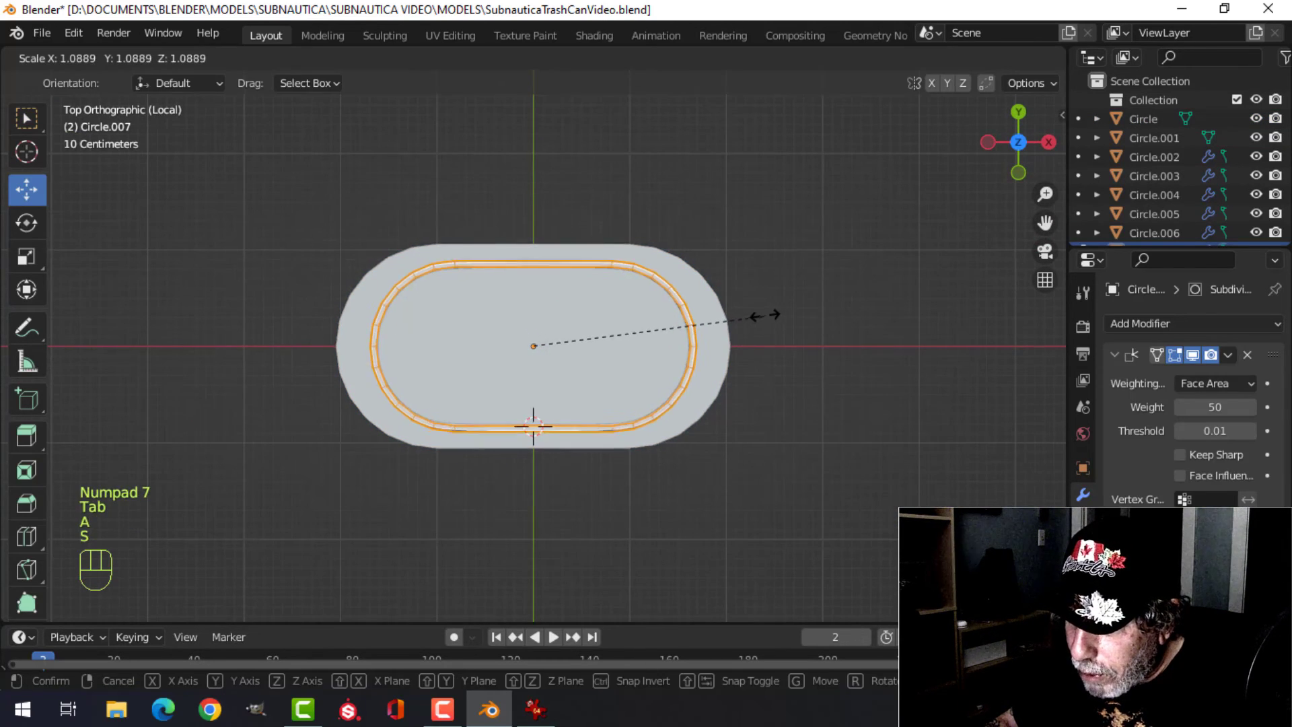
pyautogui.click(801, 311)
# Step: Lower the enlarged ring about 0.06 m along Z to seat it around the base plate's edge, and leave local view
pyautogui.moveTo(782, 325); pyautogui.dragTo(534, 276, button='middle')
pyautogui.press('g')
pyautogui.press('z')
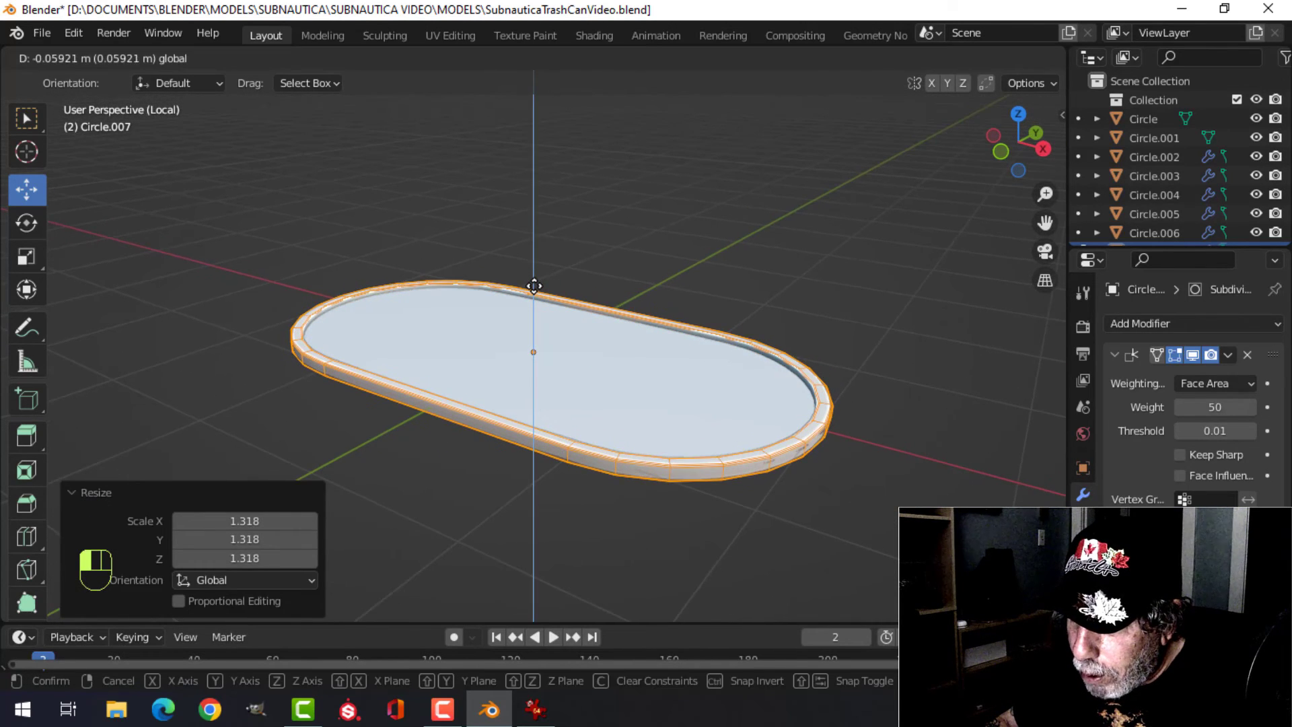
pyautogui.moveTo(534, 282); pyautogui.dragTo(533, 284)
pyautogui.press('Tab')
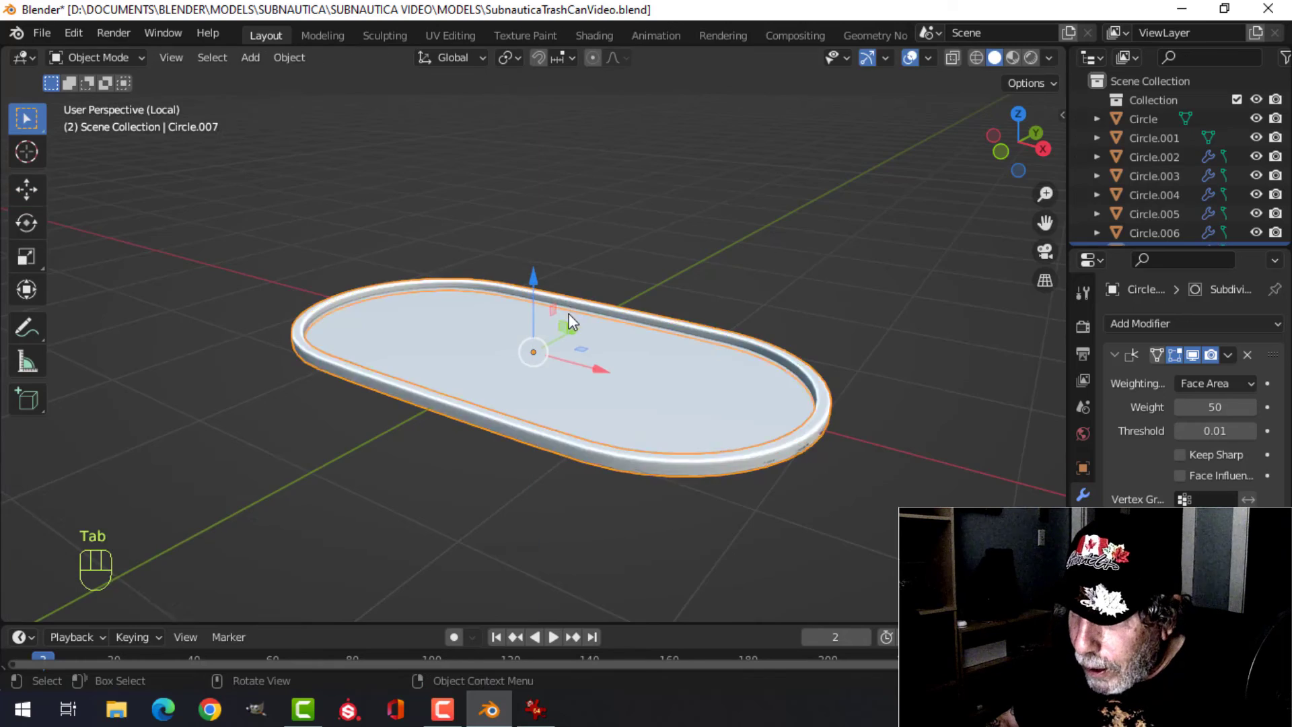
pyautogui.hotkey('alt', 'a')
pyautogui.scroll(-4, 542, 356)
pyautogui.moveTo(541, 361); pyautogui.dragTo(599, 291, button='middle')
pyautogui.press('/')
# Step: Duplicate the inner edge loop of the can body's rim, raise the copy about 0.087 m along Z, and save the file
pyautogui.keyDown('shift'); pyautogui.moveTo(599, 290); pyautogui.dragTo(541, 363, button='middle'); pyautogui.keyUp('shift')
pyautogui.scroll(3, 537, 315)
pyautogui.moveTo(538, 315); pyautogui.dragTo(542, 370, button='middle')
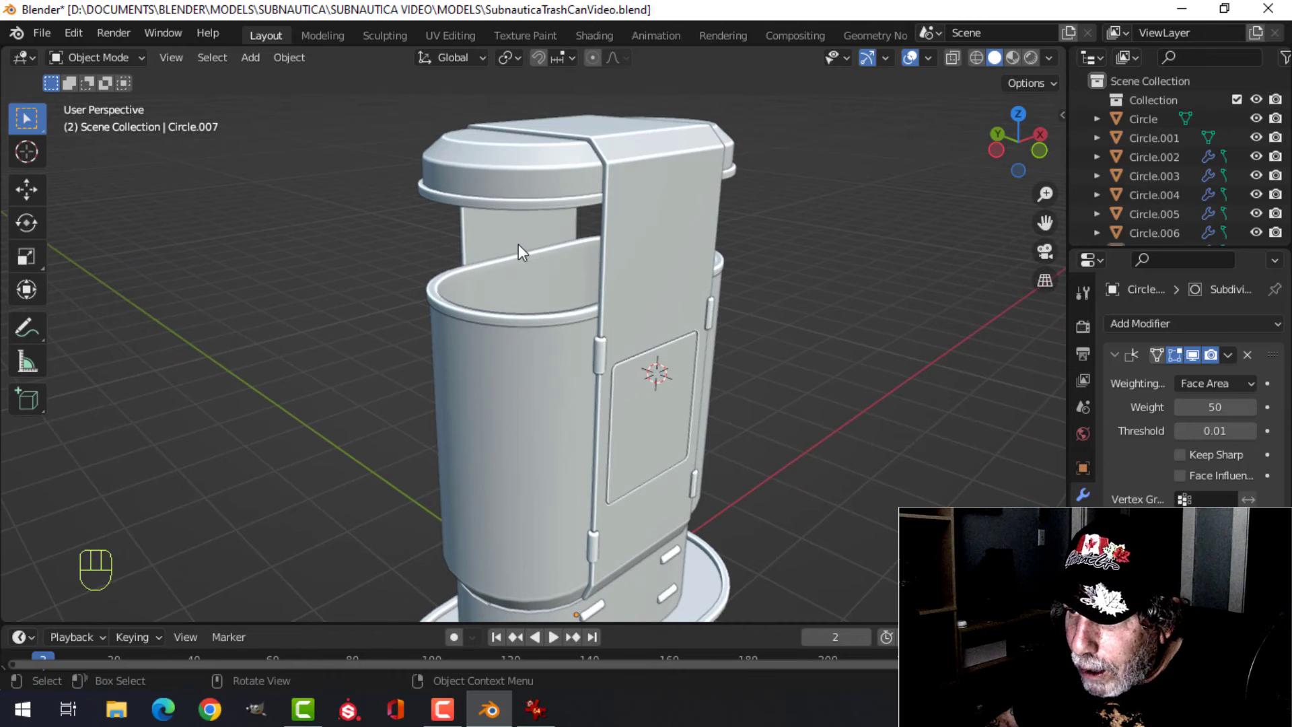
pyautogui.click(495, 317)
pyautogui.press('Tab')
pyautogui.scroll(3, 498, 317)
pyautogui.keyDown('shift'); pyautogui.moveTo(498, 317); pyautogui.dragTo(556, 342, button='middle'); pyautogui.keyUp('shift')
pyautogui.hotkey('alt', 'a')
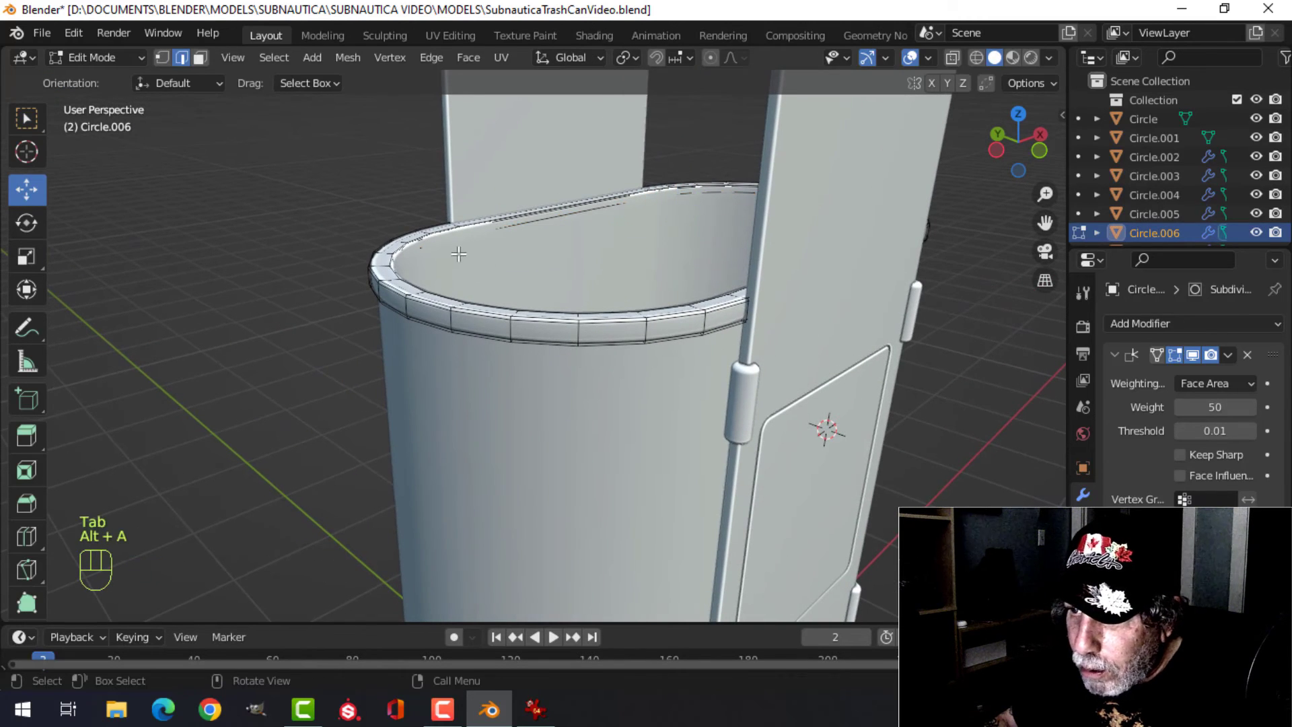
pyautogui.press('2')
pyautogui.keyDown('alt'); pyautogui.click(393, 276); pyautogui.keyUp('alt')
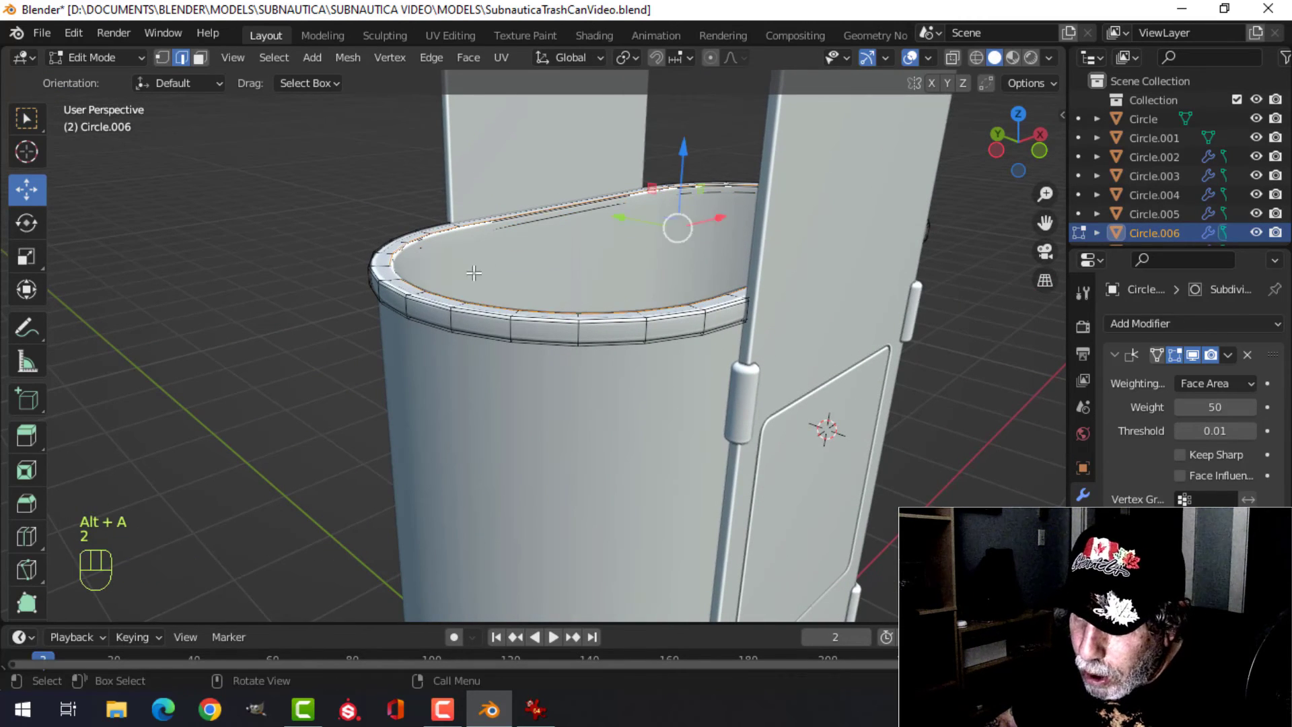
pyautogui.scroll(-3, 471, 282)
pyautogui.moveTo(471, 283); pyautogui.dragTo(525, 222, button='middle')
pyautogui.hotkey('shift', 'd')
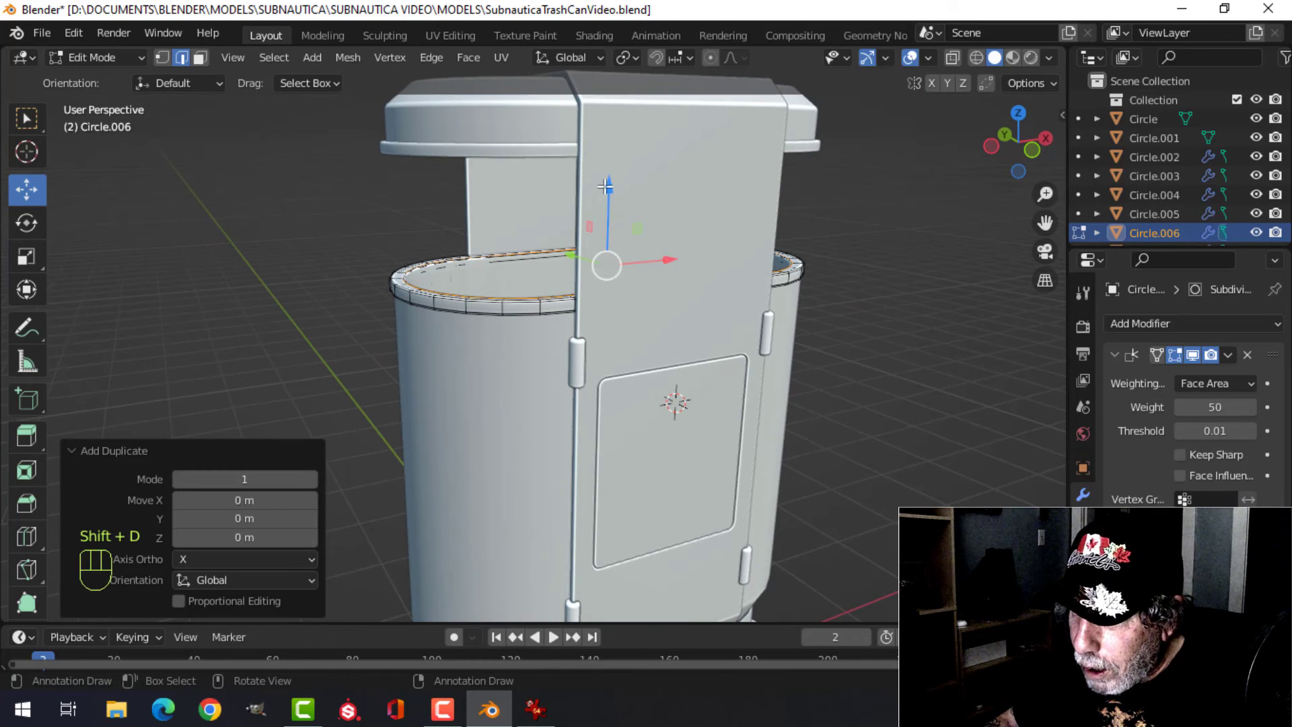
pyautogui.moveTo(606, 187); pyautogui.dragTo(608, 175)
pyautogui.hotkey('ctrl', 's')
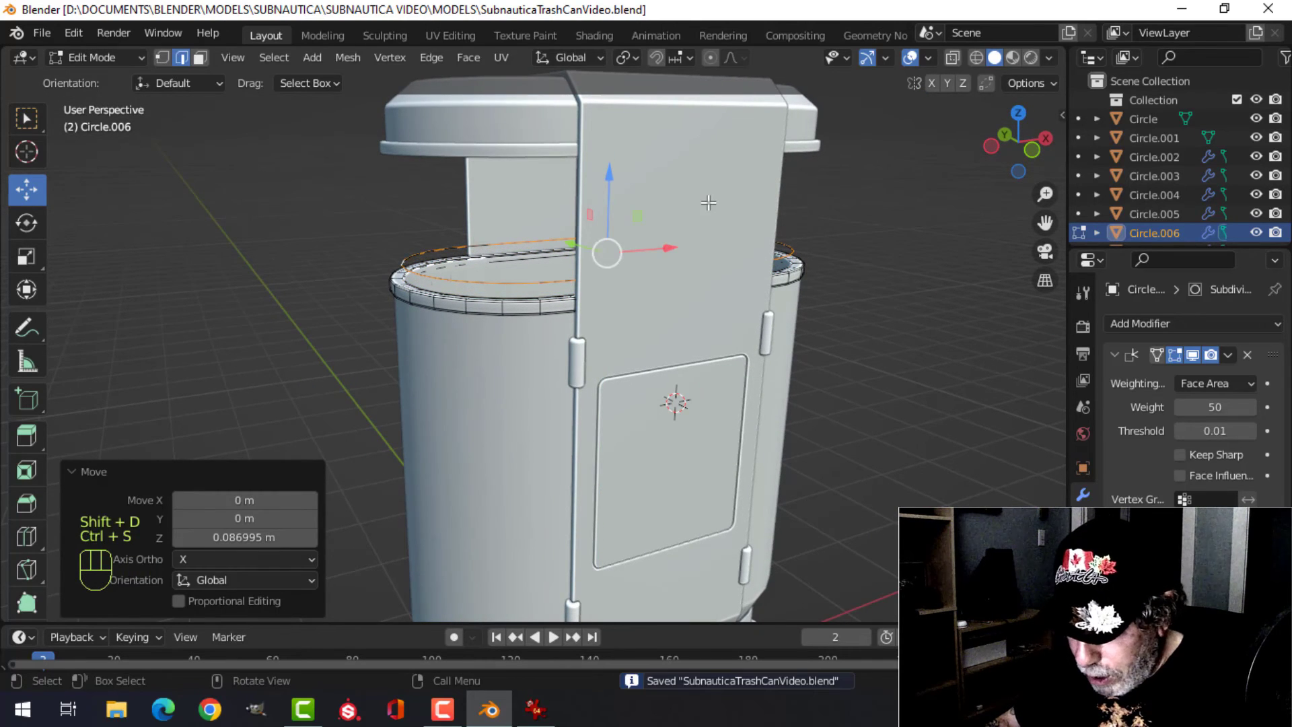
# Step: Separate the duplicated edge loop into its own object and remove all of its modifiers
pyautogui.press('p')
pyautogui.click(707, 202)
pyautogui.press('Tab')
pyautogui.click(506, 253)
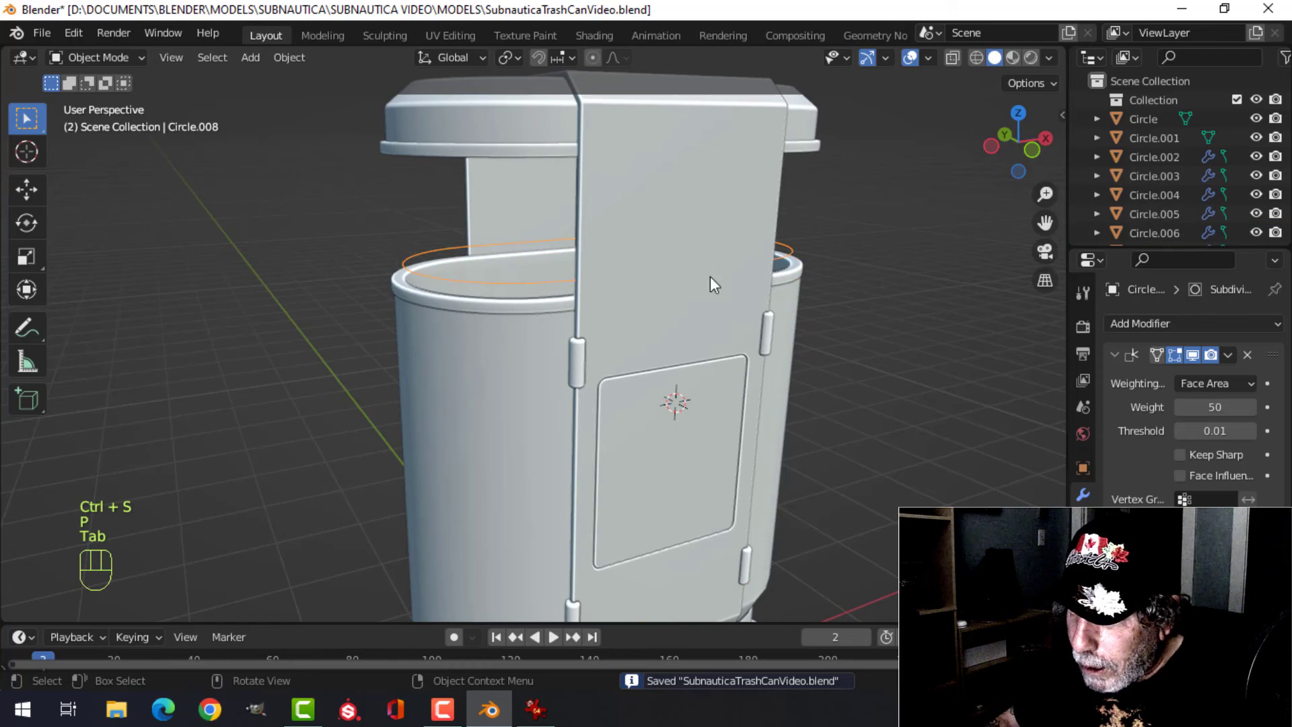
pyautogui.click(1130, 498)
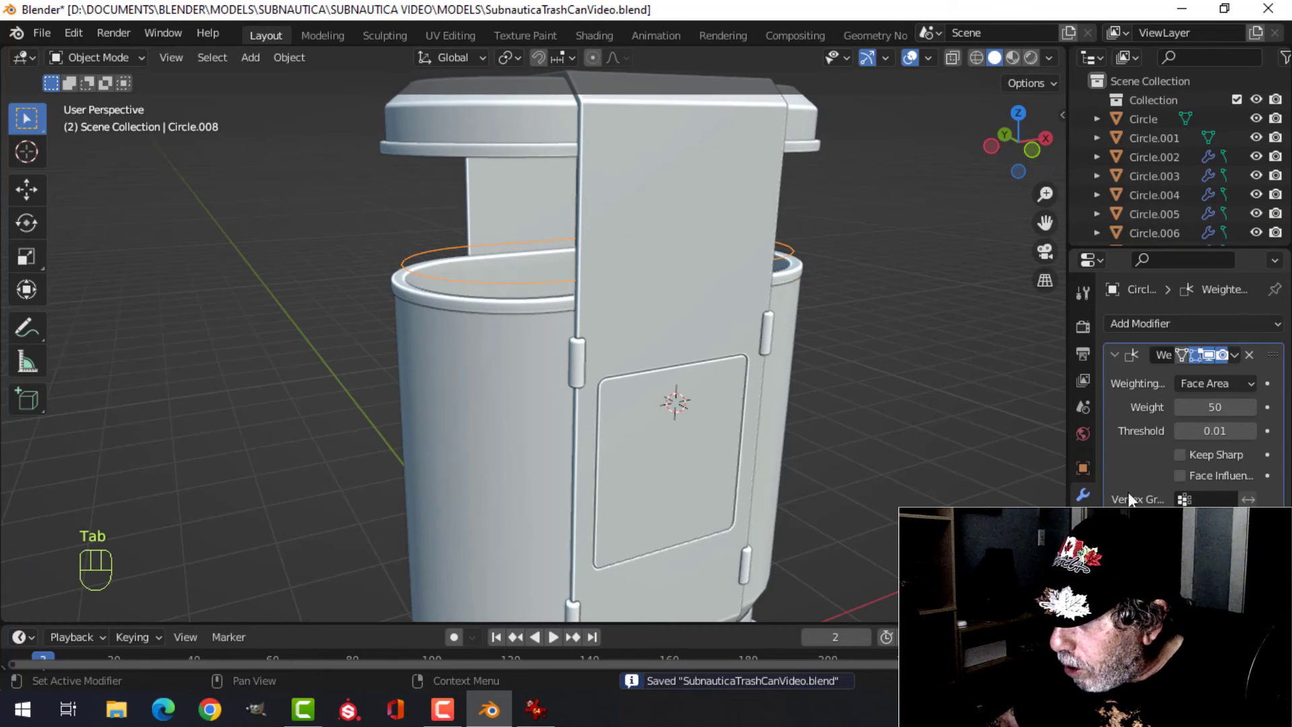
pyautogui.click(1249, 355)
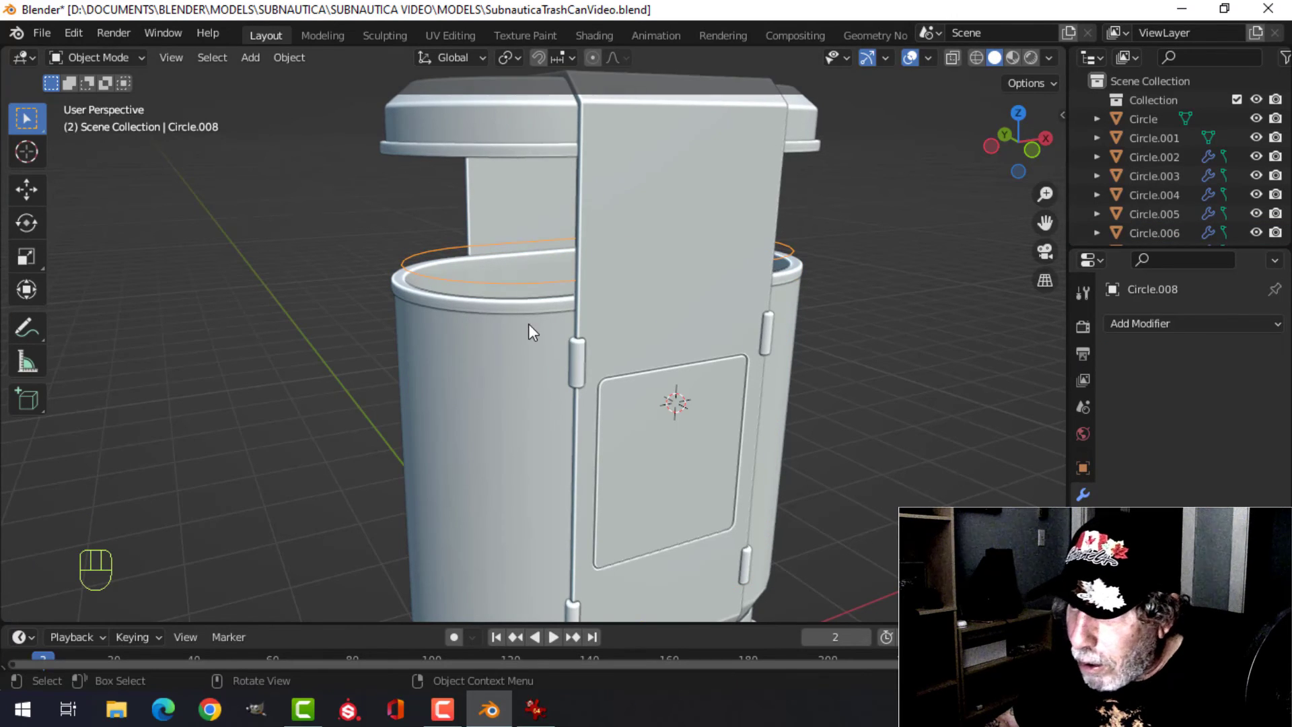
# Step: Lower the separated loop into the can's rim and extrude it straight up to the lid as a wall
pyautogui.press('Tab')
pyautogui.press('a')
pyautogui.moveTo(611, 173); pyautogui.dragTo(611, 191)
pyautogui.keyDown('shift'); pyautogui.moveTo(611, 222); pyautogui.dragTo(618, 237, button='middle'); pyautogui.keyUp('shift')
pyautogui.press('e')
pyautogui.click(622, 245)
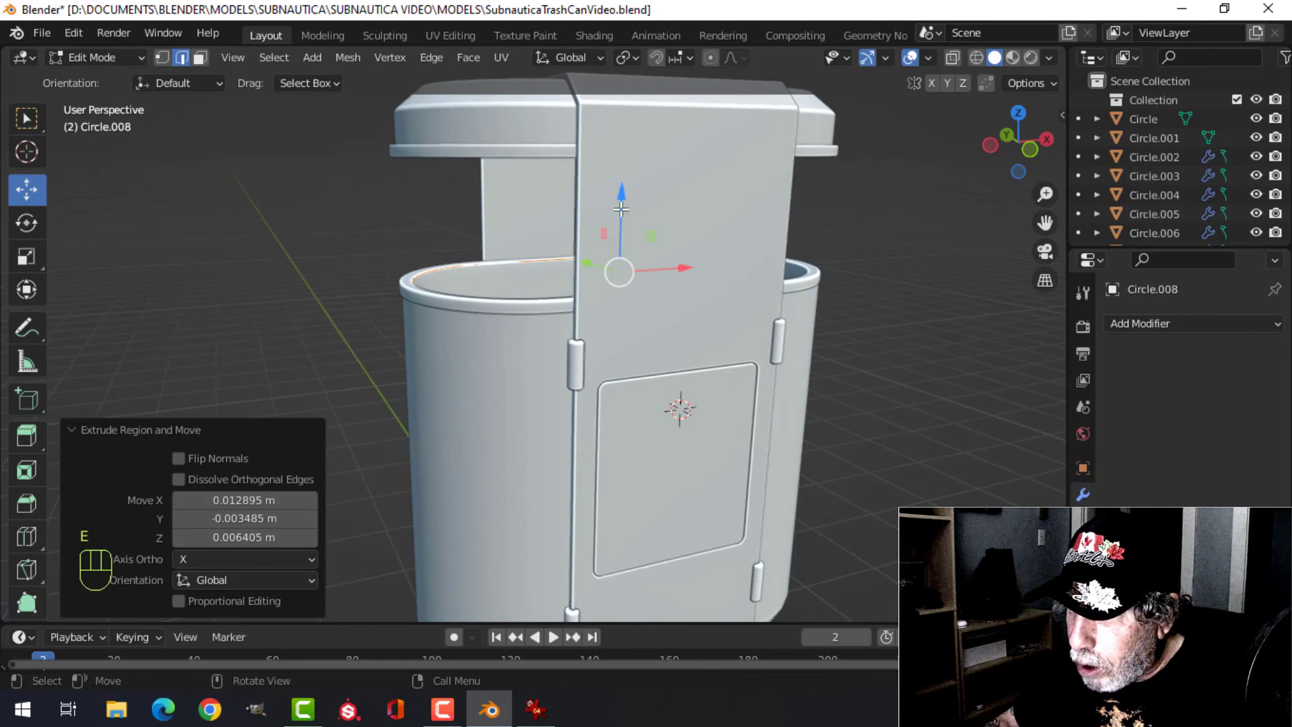
pyautogui.moveTo(620, 192); pyautogui.dragTo(616, 77)
pyautogui.press('Tab')
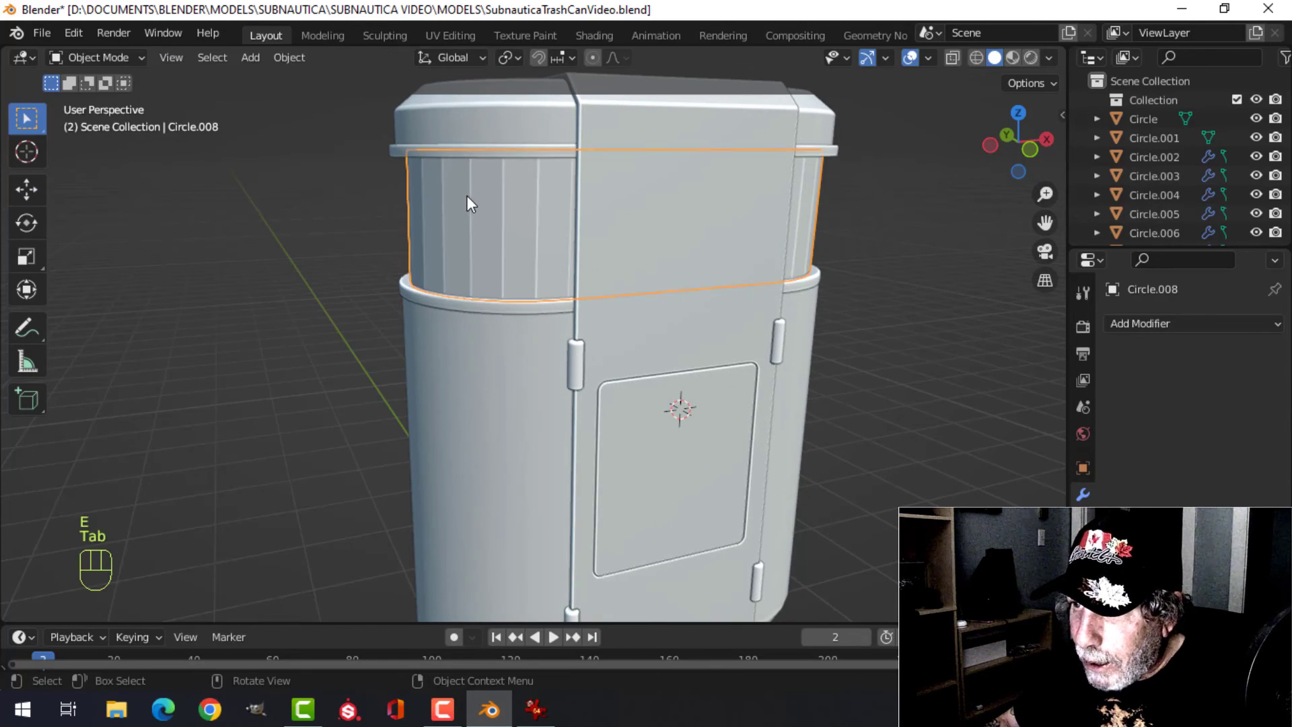
# Step: Shade the extruded wall below the lid smooth and examine the trash can from several angles
pyautogui.scroll(-4, 466, 196)
pyautogui.hotkey('alt', 'a')
pyautogui.moveTo(533, 273)
pyautogui.mouseDown(button='middle')
pyautogui.moveTo(555, 284)
pyautogui.moveTo(516, 310)
pyautogui.moveTo(545, 294)
pyautogui.moveTo(522, 277)
pyautogui.moveTo(618, 188)
pyautogui.moveTo(552, 256)
pyautogui.moveTo(566, 277)
pyautogui.moveTo(560, 260)
pyautogui.moveTo(531, 285)
pyautogui.mouseUp(button='middle')
pyautogui.scroll(2, 555, 284)
pyautogui.keyDown('shift'); pyautogui.moveTo(493, 214); pyautogui.dragTo(515, 250, button='middle'); pyautogui.keyUp('shift')
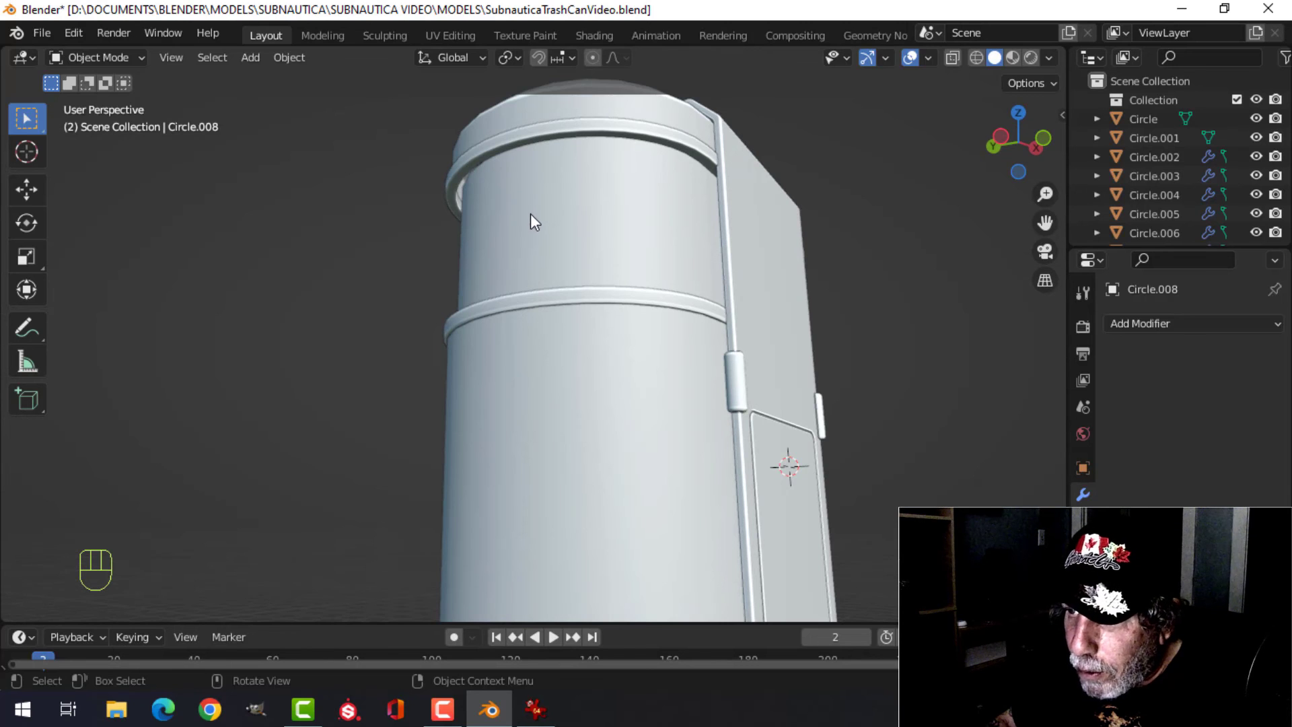
pyautogui.moveTo(531, 216); pyautogui.dragTo(482, 248, button='middle')
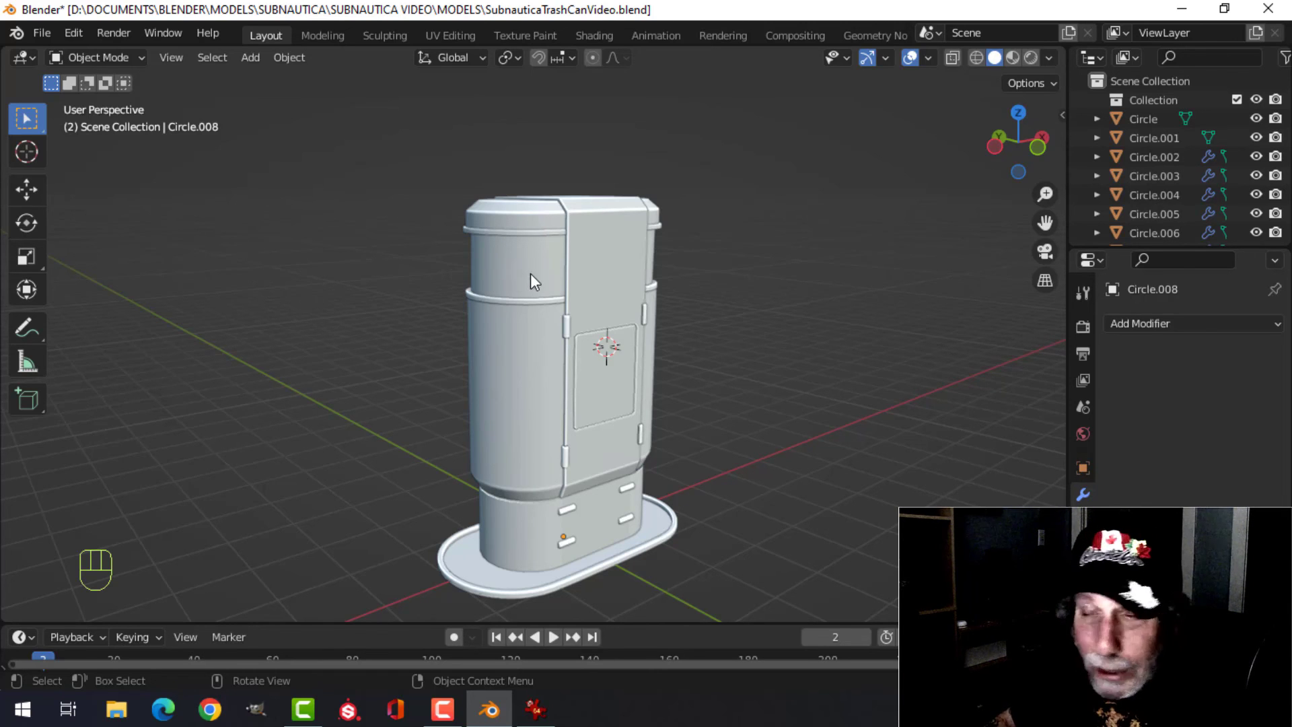
pyautogui.moveTo(531, 277)
pyautogui.mouseDown(button='middle')
pyautogui.moveTo(473, 277)
pyautogui.moveTo(552, 282)
pyautogui.moveTo(583, 249)
pyautogui.moveTo(521, 301)
pyautogui.moveTo(556, 342)
pyautogui.moveTo(470, 304)
pyautogui.moveTo(530, 326)
pyautogui.mouseUp(button='middle')
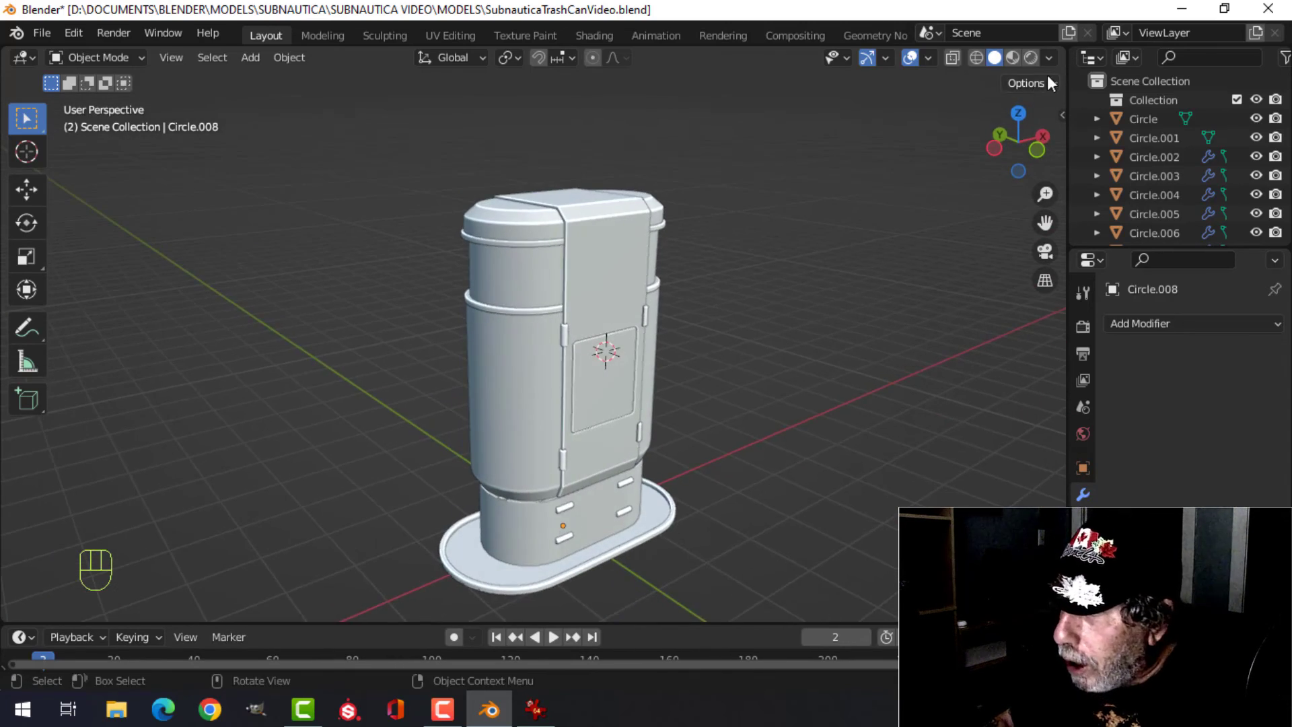
# Step: Turn on viewport shadows and switch the solid shading's lighting to a grey MatCap
pyautogui.click(1047, 60)
pyautogui.click(941, 462)
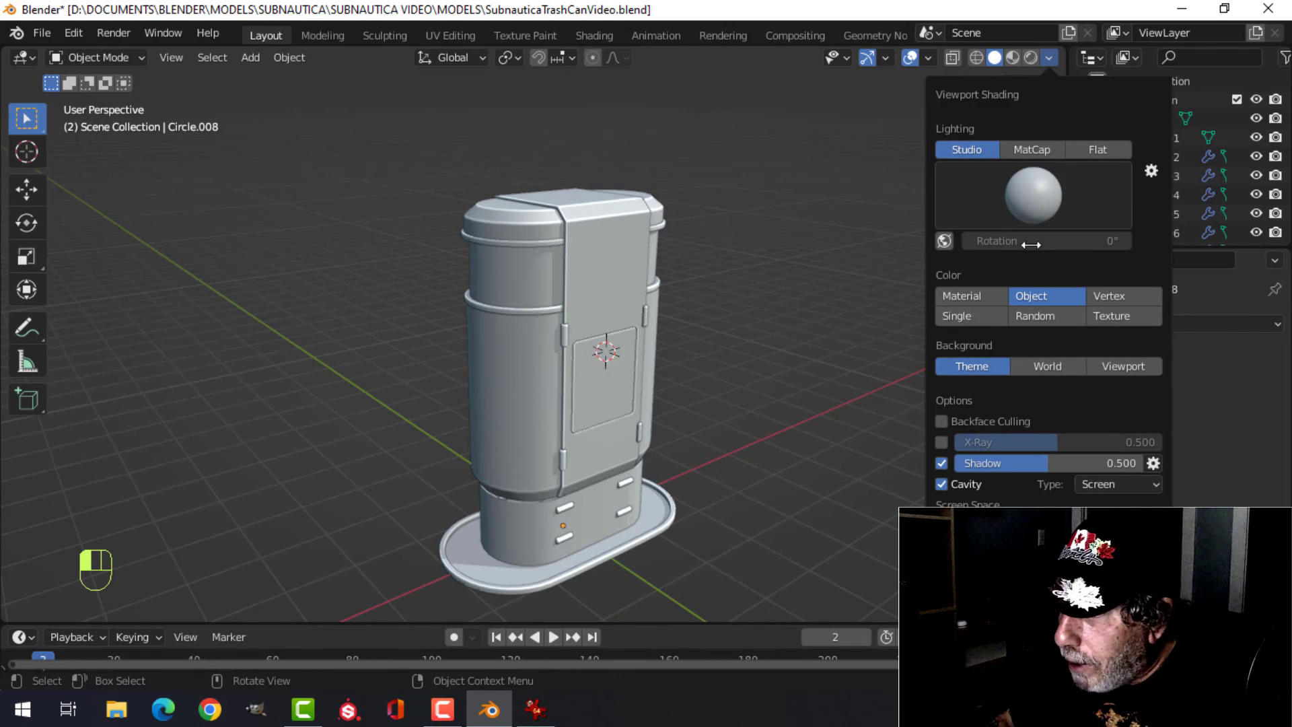
pyautogui.click(1032, 151)
pyautogui.click(1027, 188)
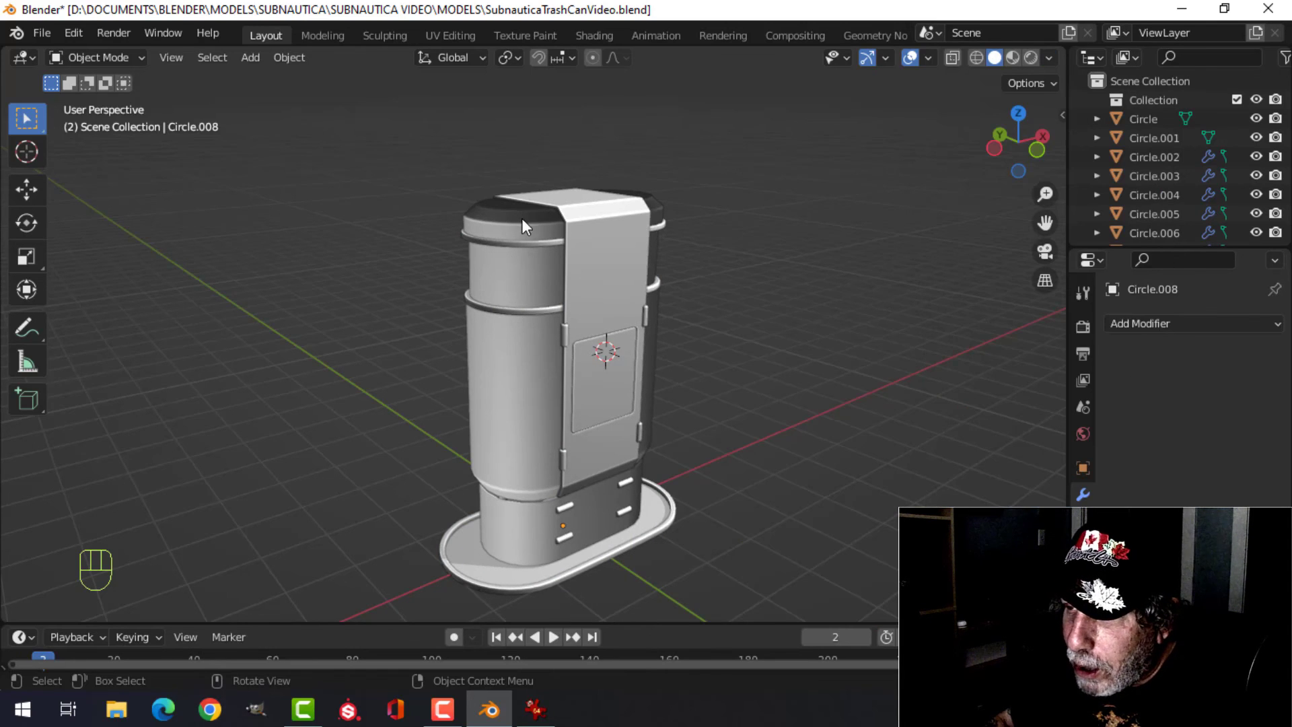
# Step: Recalculate the normals of all the trash can's objects to the outside and check the shading in Object Mode
pyautogui.press('a')
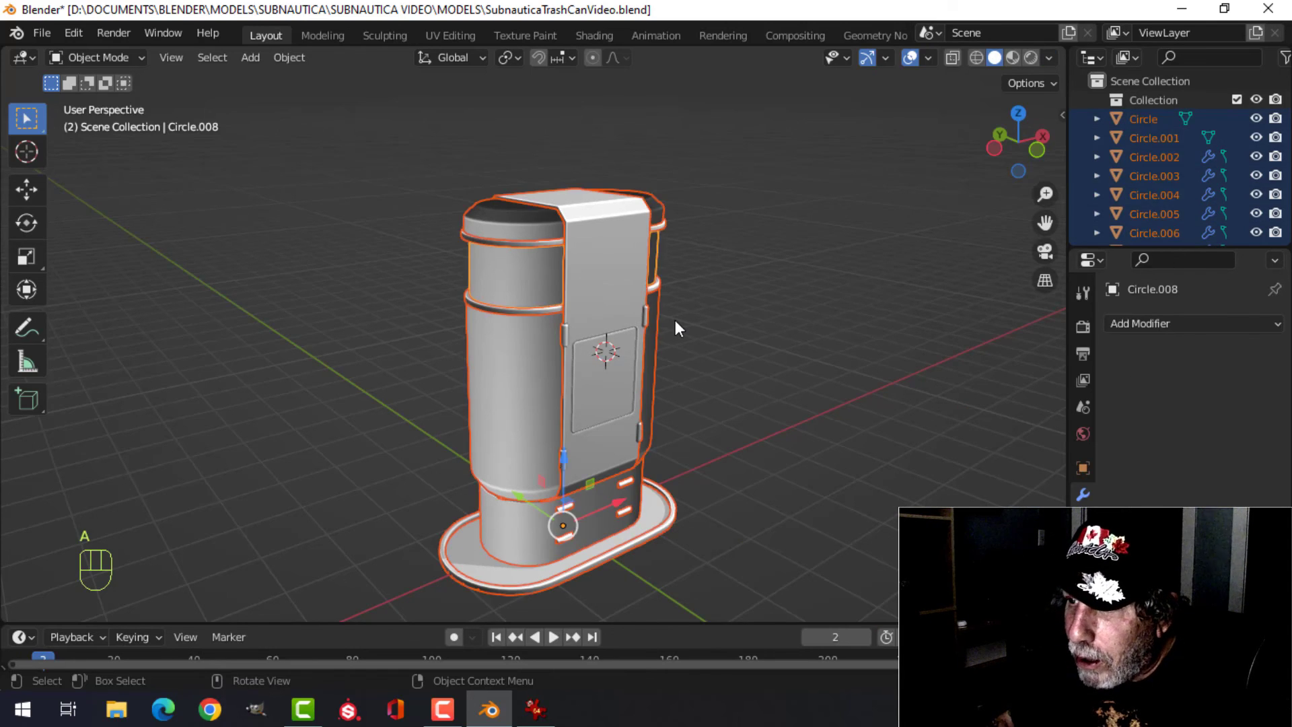
pyautogui.press('Tab')
pyautogui.press('a')
pyautogui.hotkey('alt', 'n')
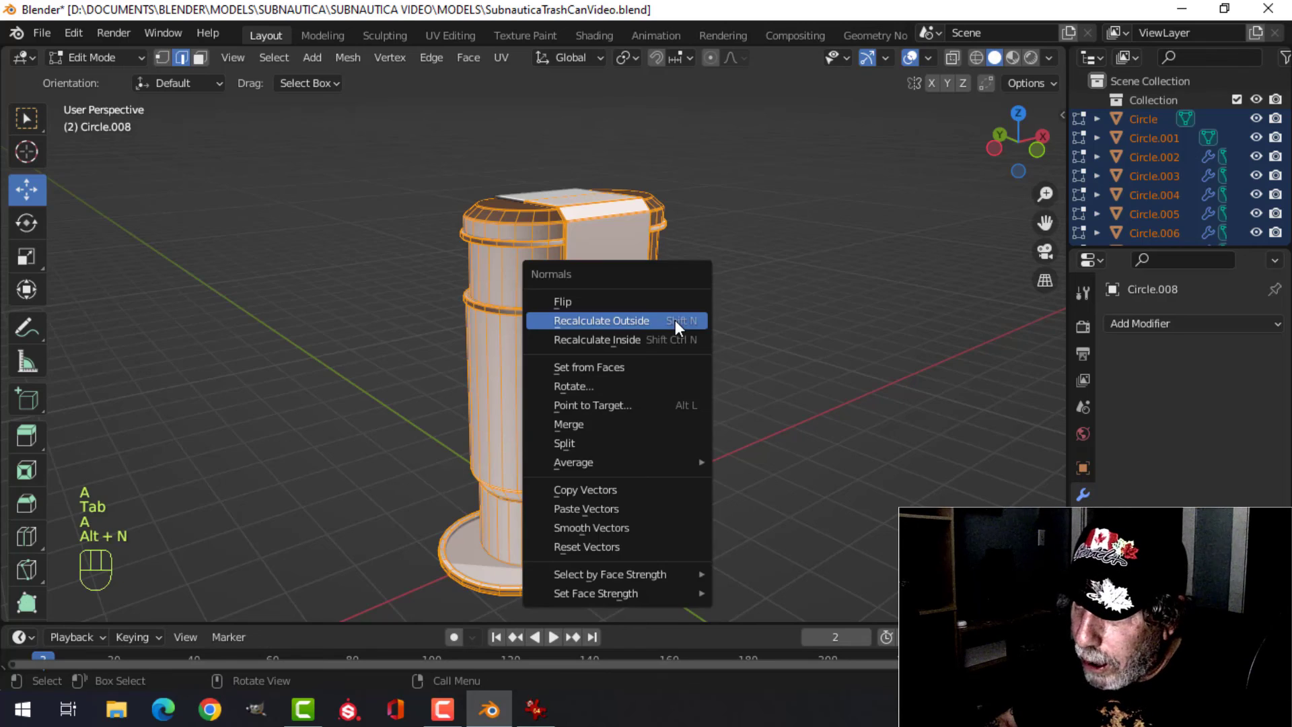
pyautogui.click(676, 320)
pyautogui.press('Tab')
pyautogui.hotkey('alt', 'a')
pyautogui.moveTo(673, 312)
pyautogui.mouseDown(button='middle')
pyautogui.moveTo(655, 278)
pyautogui.moveTo(394, 277)
pyautogui.moveTo(676, 253)
pyautogui.moveTo(607, 316)
pyautogui.moveTo(557, 305)
pyautogui.moveTo(851, 289)
pyautogui.moveTo(754, 297)
pyautogui.moveTo(878, 257)
pyautogui.moveTo(736, 295)
pyautogui.moveTo(542, 304)
pyautogui.moveTo(574, 308)
pyautogui.moveTo(564, 313)
pyautogui.moveTo(571, 353)
pyautogui.moveTo(628, 354)
pyautogui.moveTo(654, 328)
pyautogui.moveTo(526, 322)
pyautogui.moveTo(665, 314)
pyautogui.mouseUp(button='middle')
pyautogui.scroll(3, 676, 255)
pyautogui.scroll(-2, 543, 304)
pyautogui.scroll(2, 579, 311)
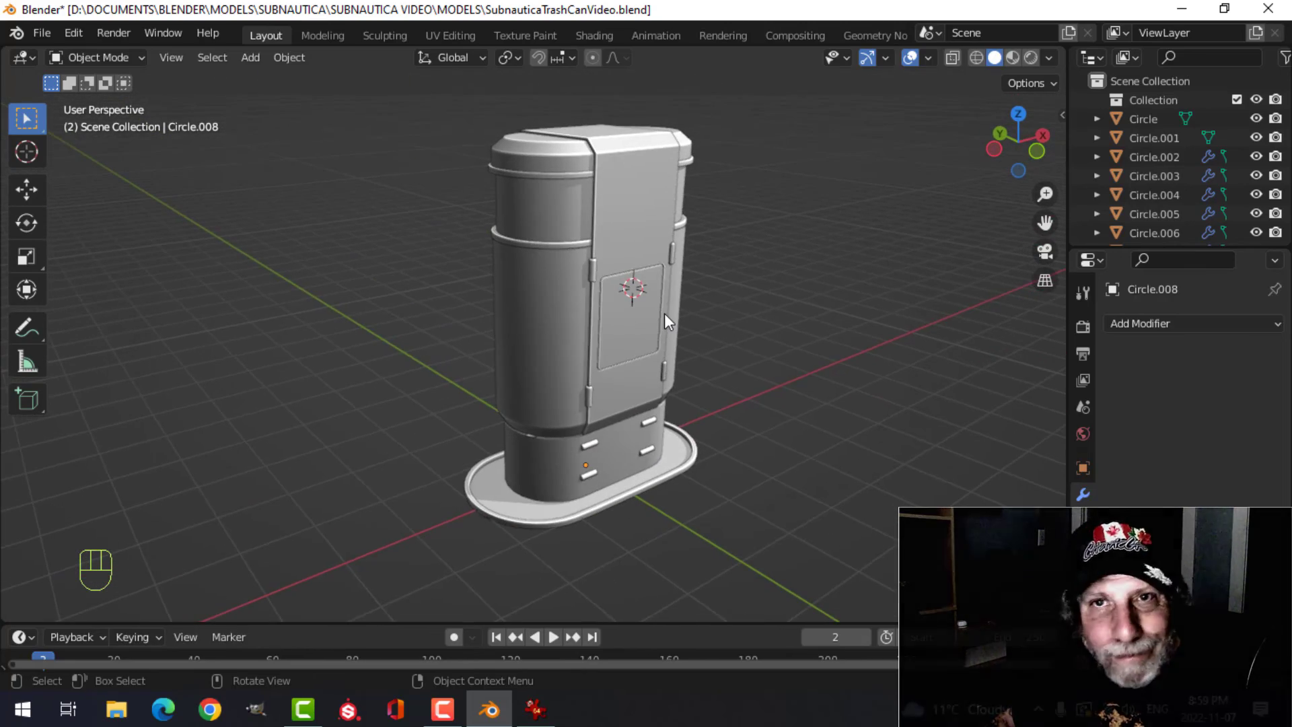